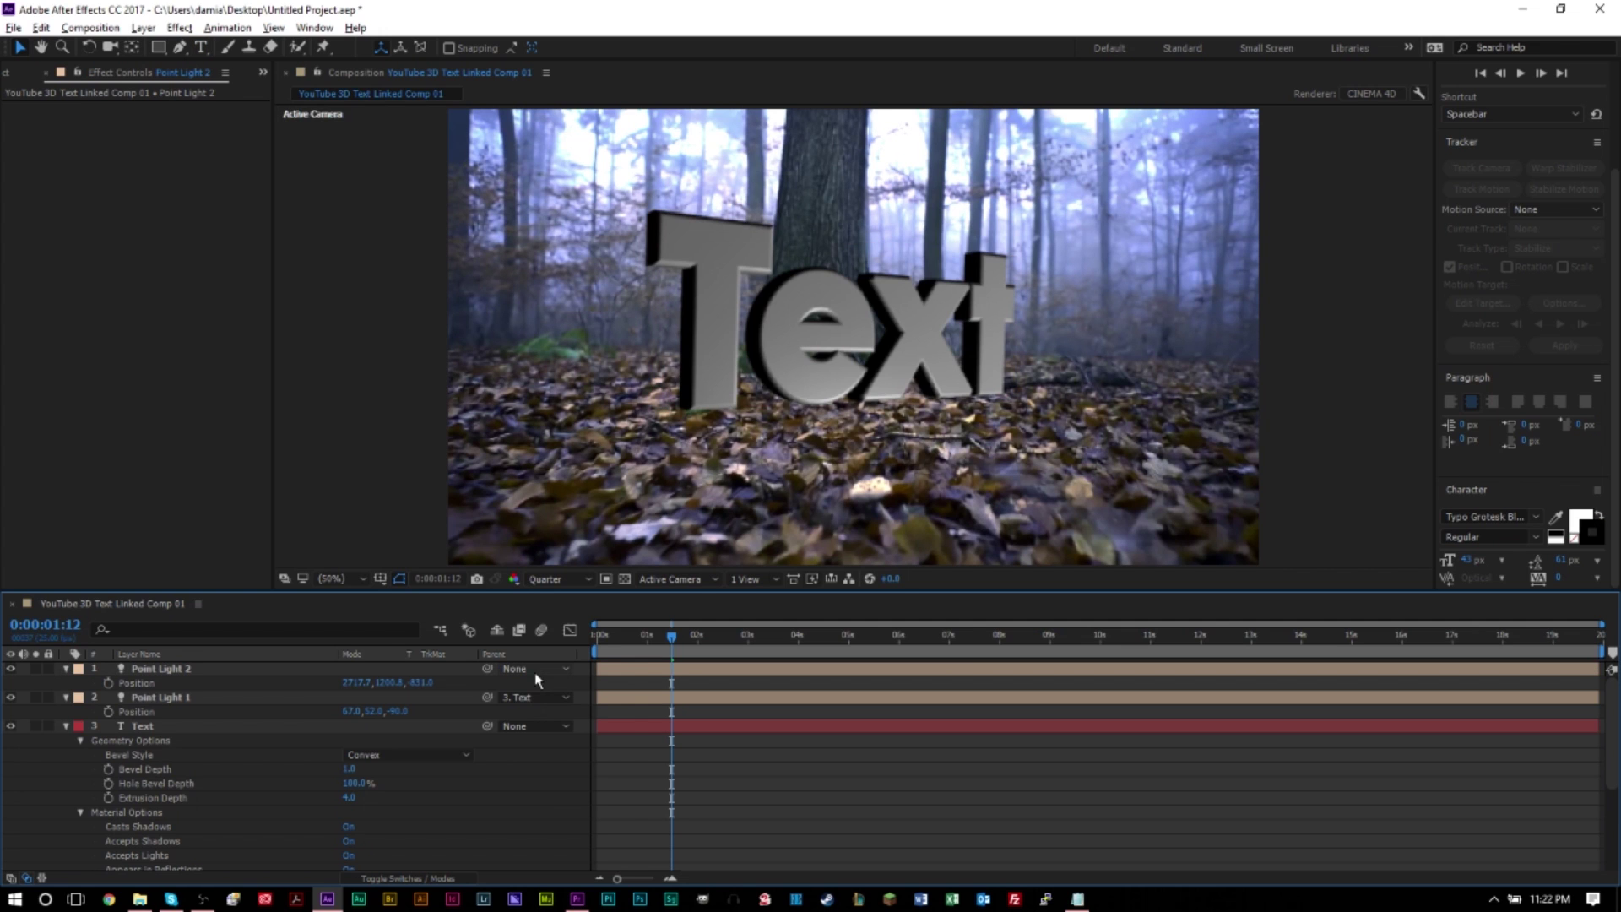
- Set Point Light 2's parent to layer 3. Text so the light follows the word
{"action": "left_click", "coordinate": [534, 669]}
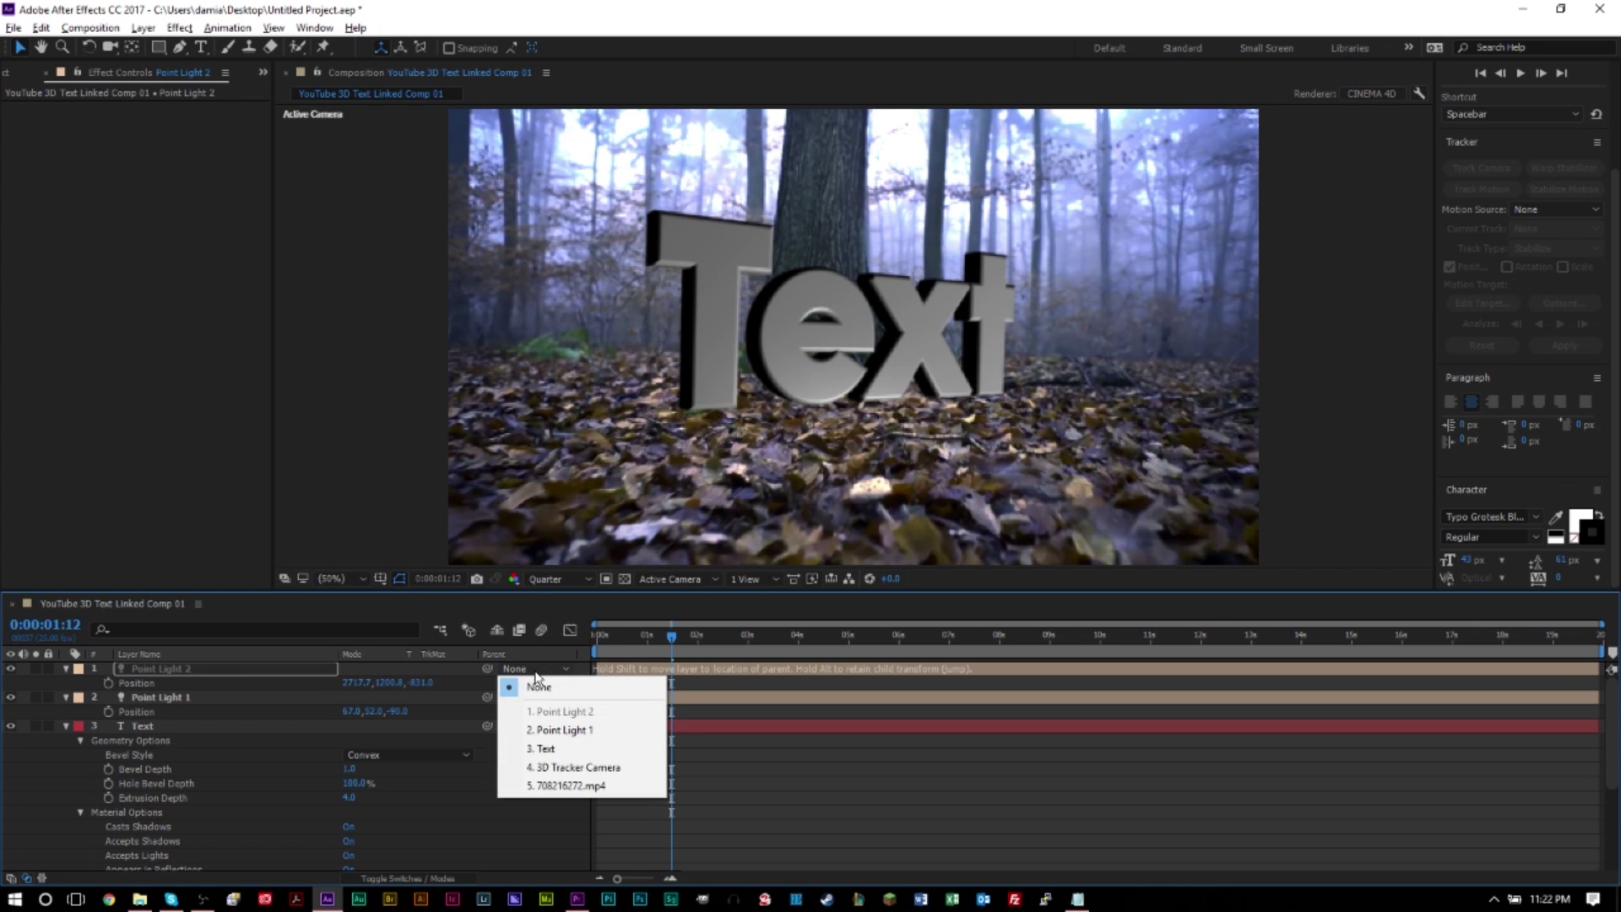
{"action": "left_click", "coordinate": [569, 749]}
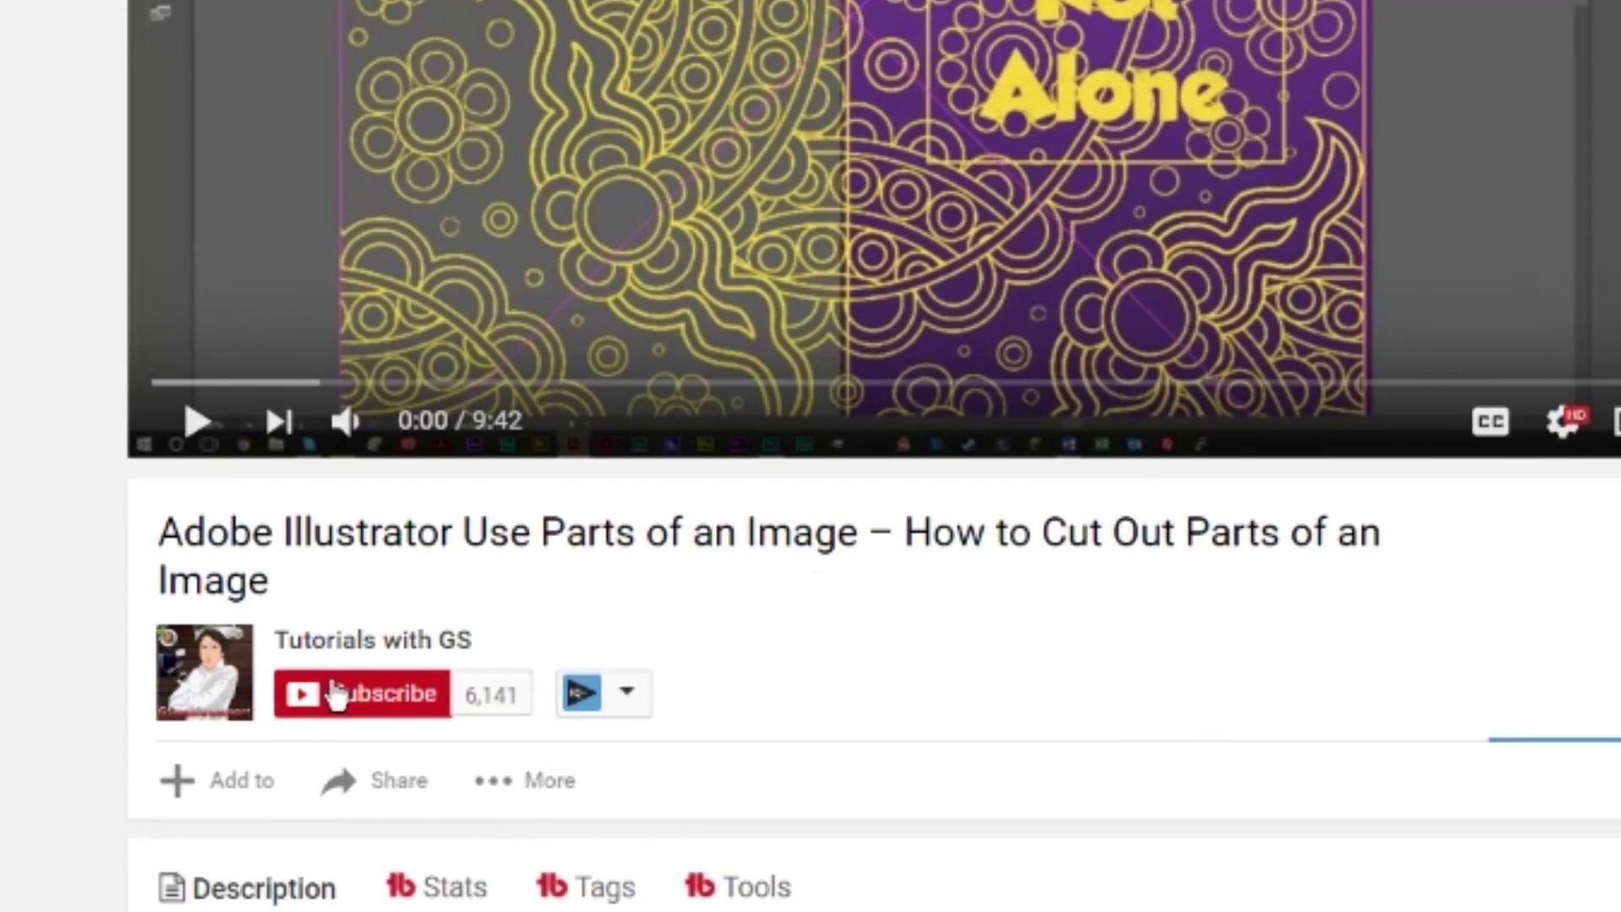
- Subscribe to the tutorial channel and save 'Send me all notifications' as its bell setting
{"action": "left_click", "coordinate": [330, 695]}
{"action": "left_click", "coordinate": [493, 697]}
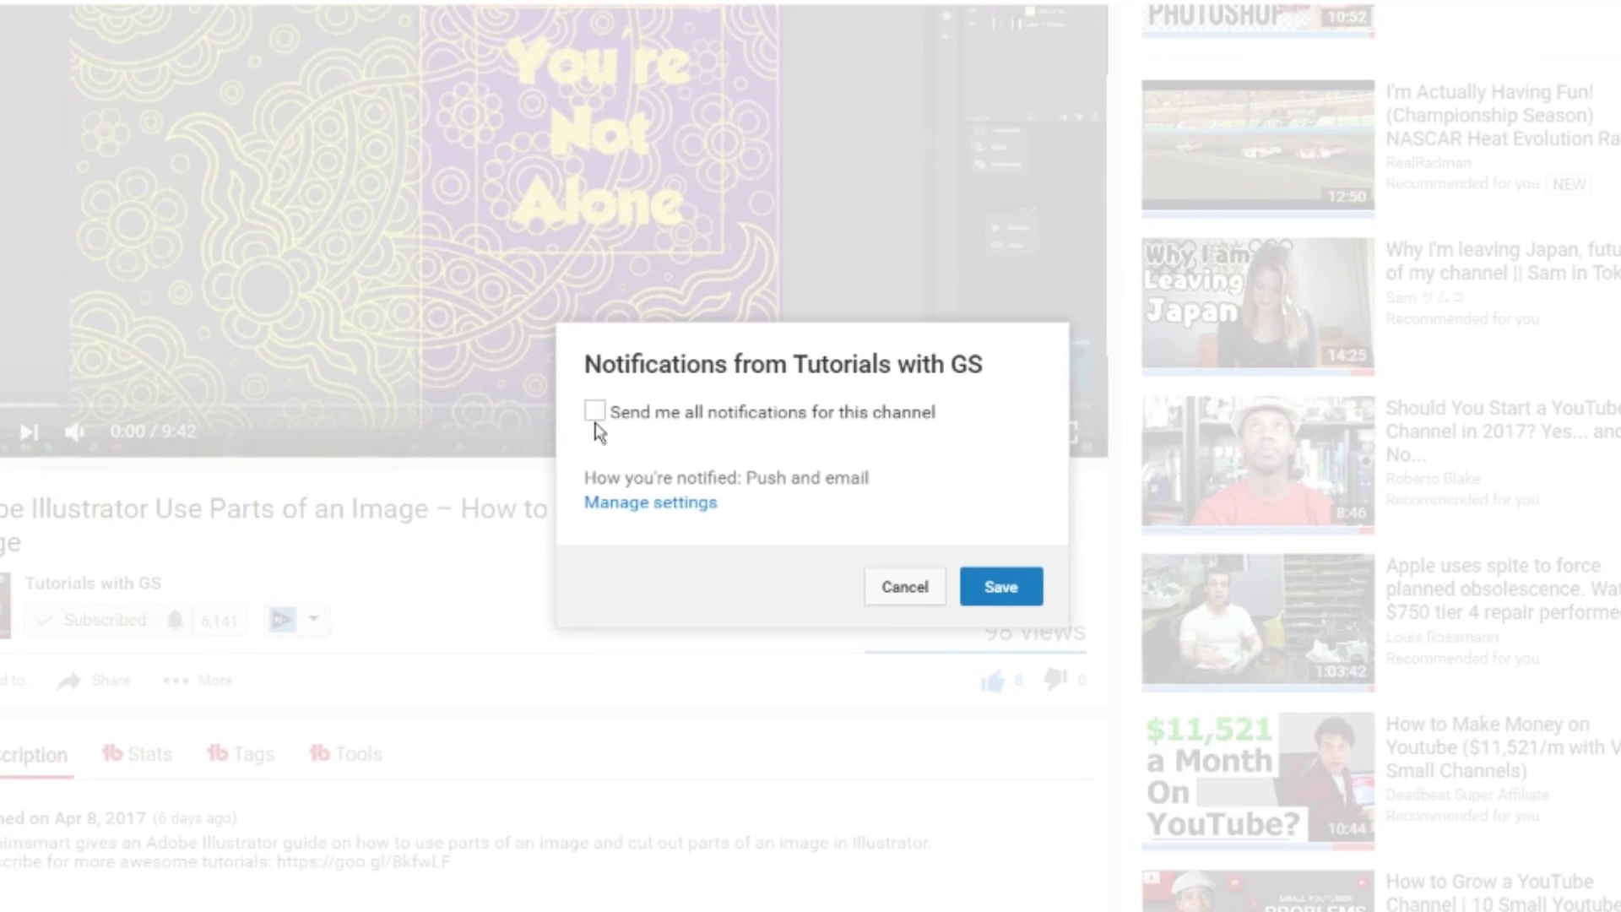
{"action": "left_click", "coordinate": [782, 404]}
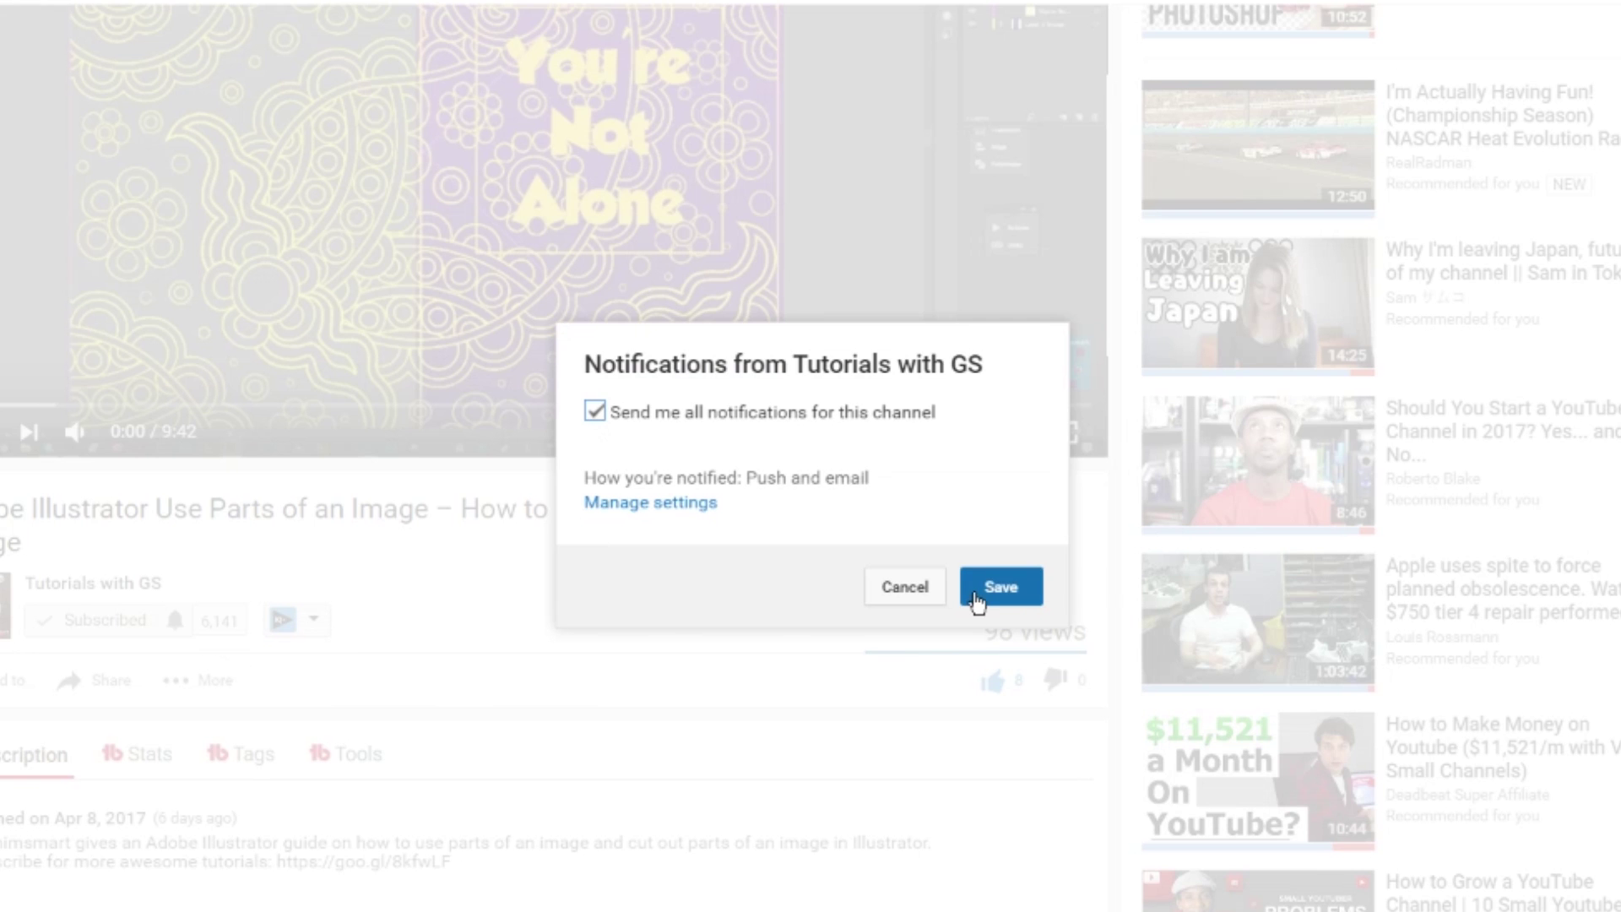
{"action": "left_click", "coordinate": [1253, 608]}
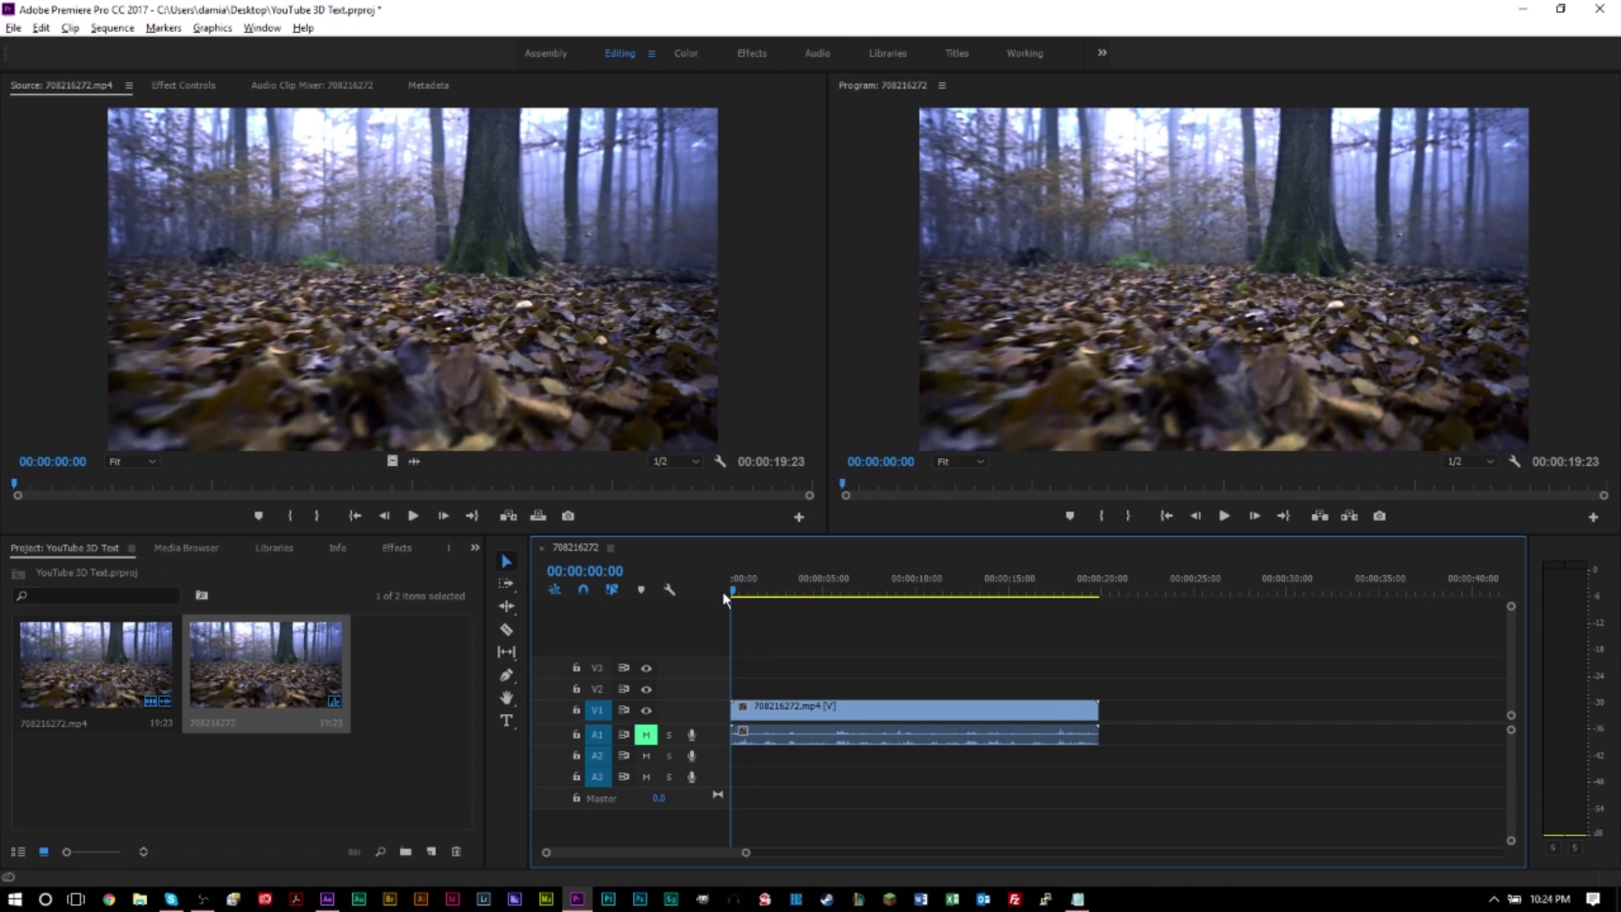
- Preview the forest clip, then replace the V1 clip with an After Effects composition
{"action": "mouse_move", "coordinate": [731, 591]}
{"action": "left_mouse_down"}
{"action": "mouse_move", "coordinate": [1075, 601]}
{"action": "mouse_move", "coordinate": [716, 596]}
{"action": "left_mouse_up"}
{"action": "key", "text": "space"}
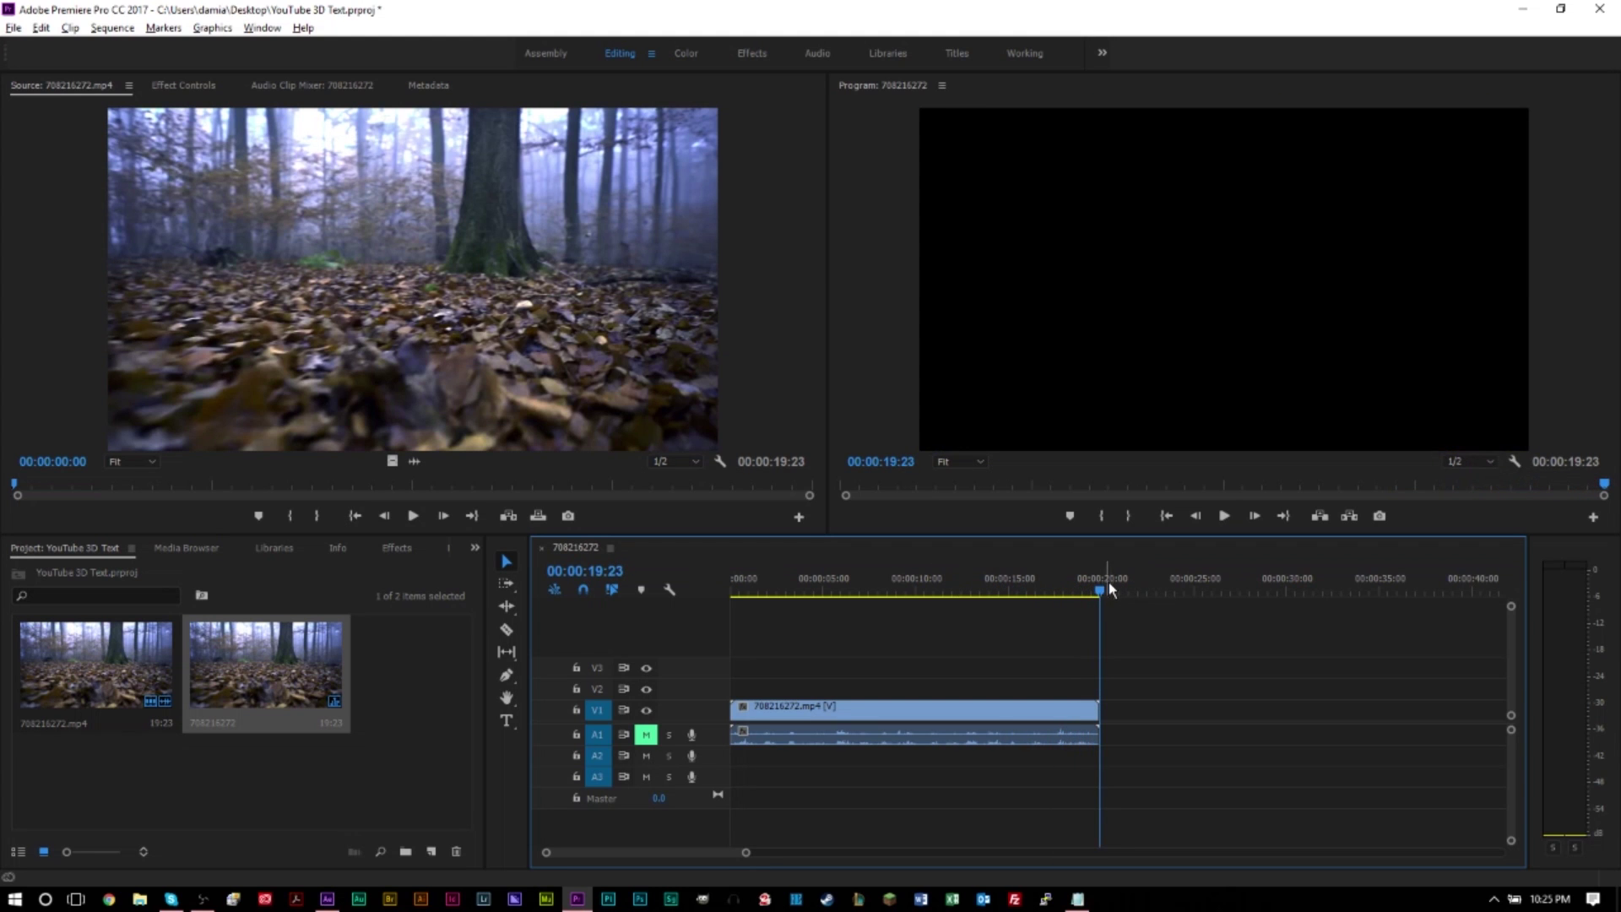
{"action": "left_click_drag", "start_coordinate": [938, 589], "coordinate": [638, 589]}
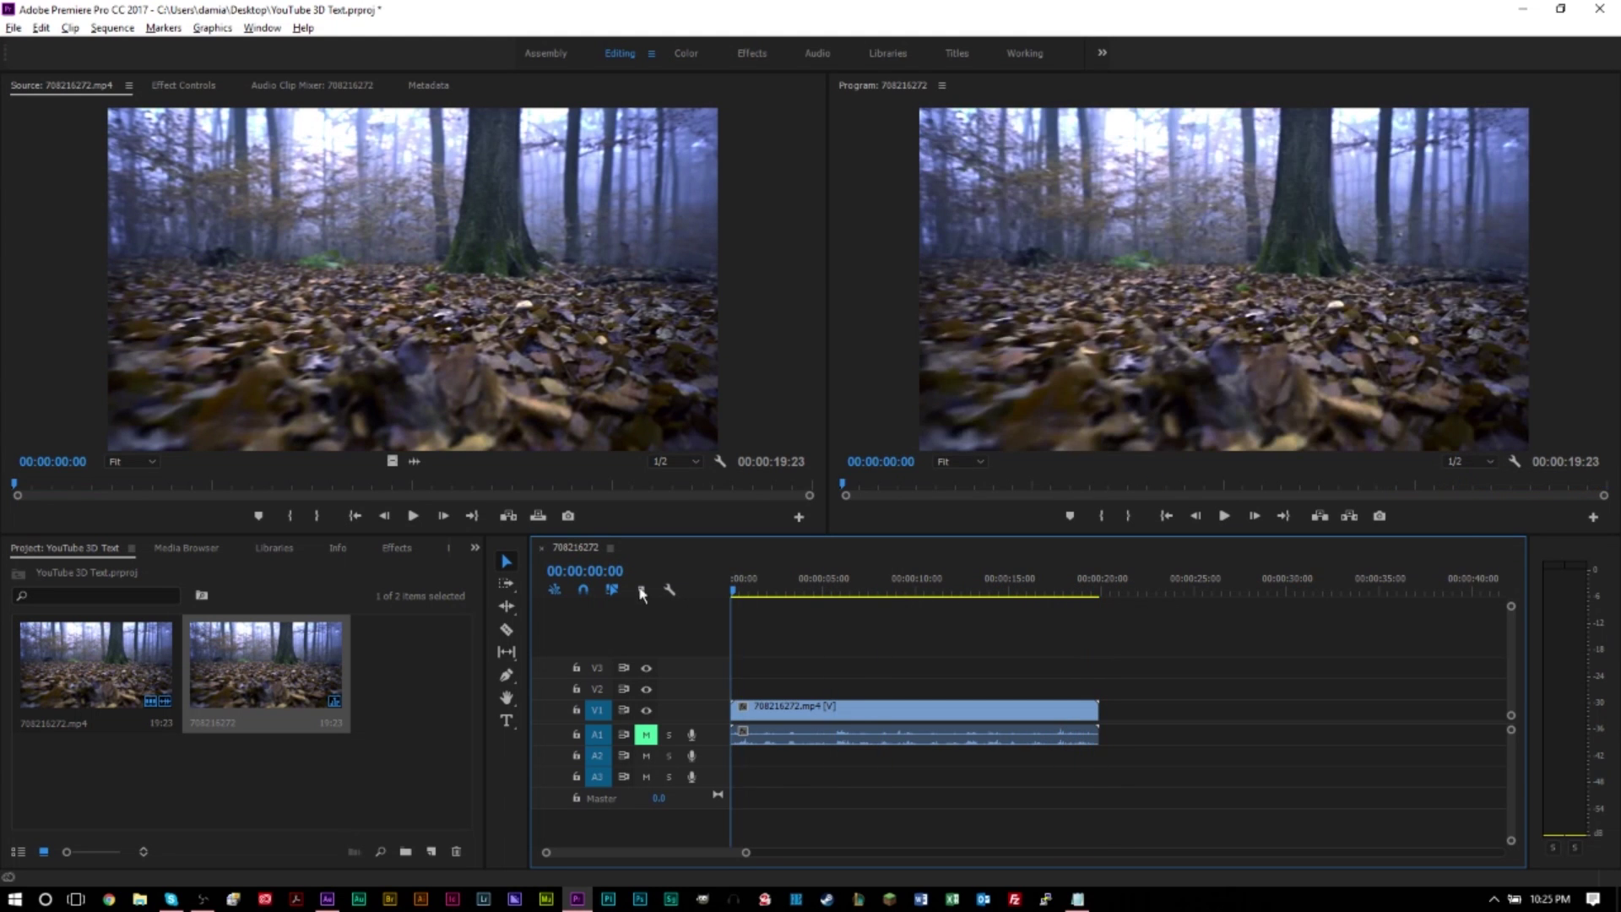
{"action": "right_click", "coordinate": [872, 719]}
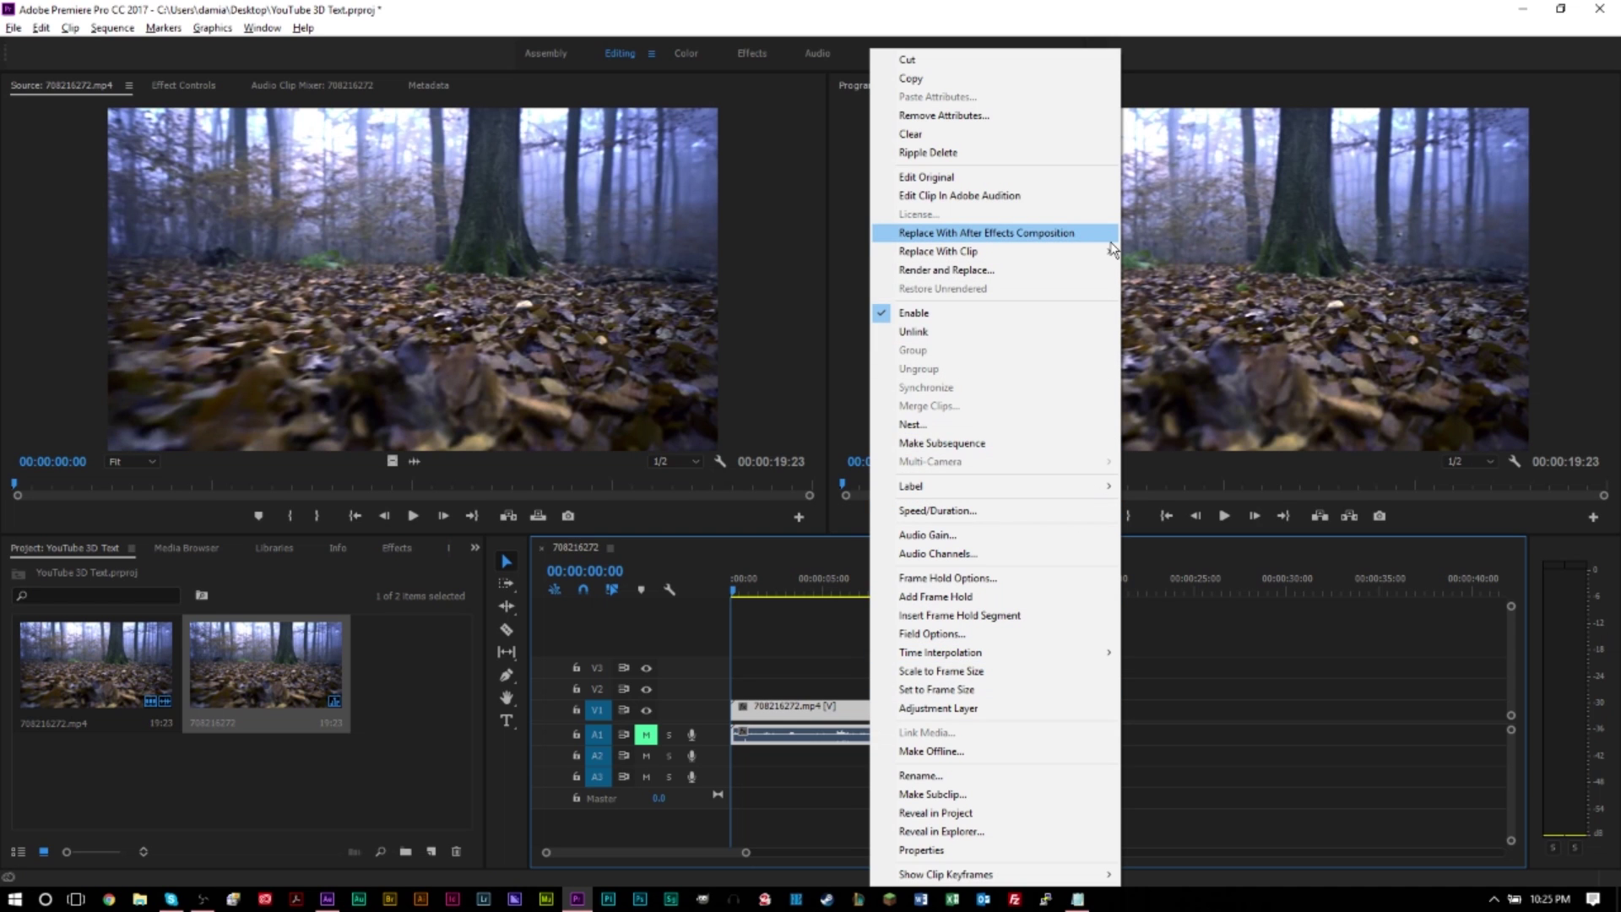
{"action": "left_click", "coordinate": [1111, 241]}
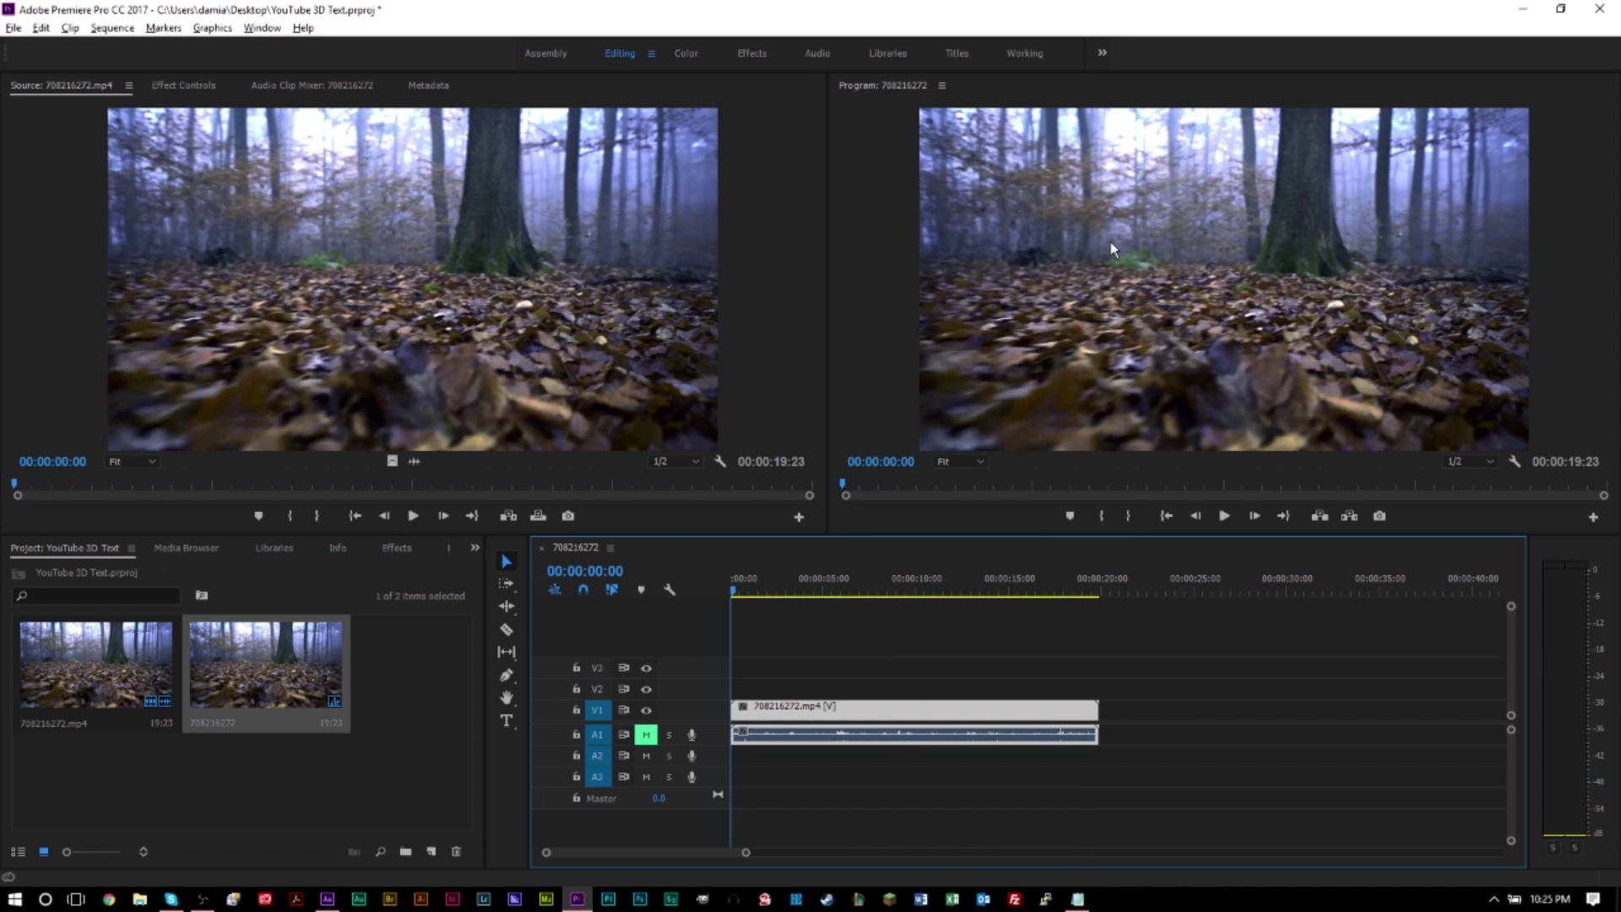
- Save the new After Effects project and preview the forest footage in YouTube 3D Text Linked Comp 01
{"action": "left_click", "coordinate": [326, 900]}
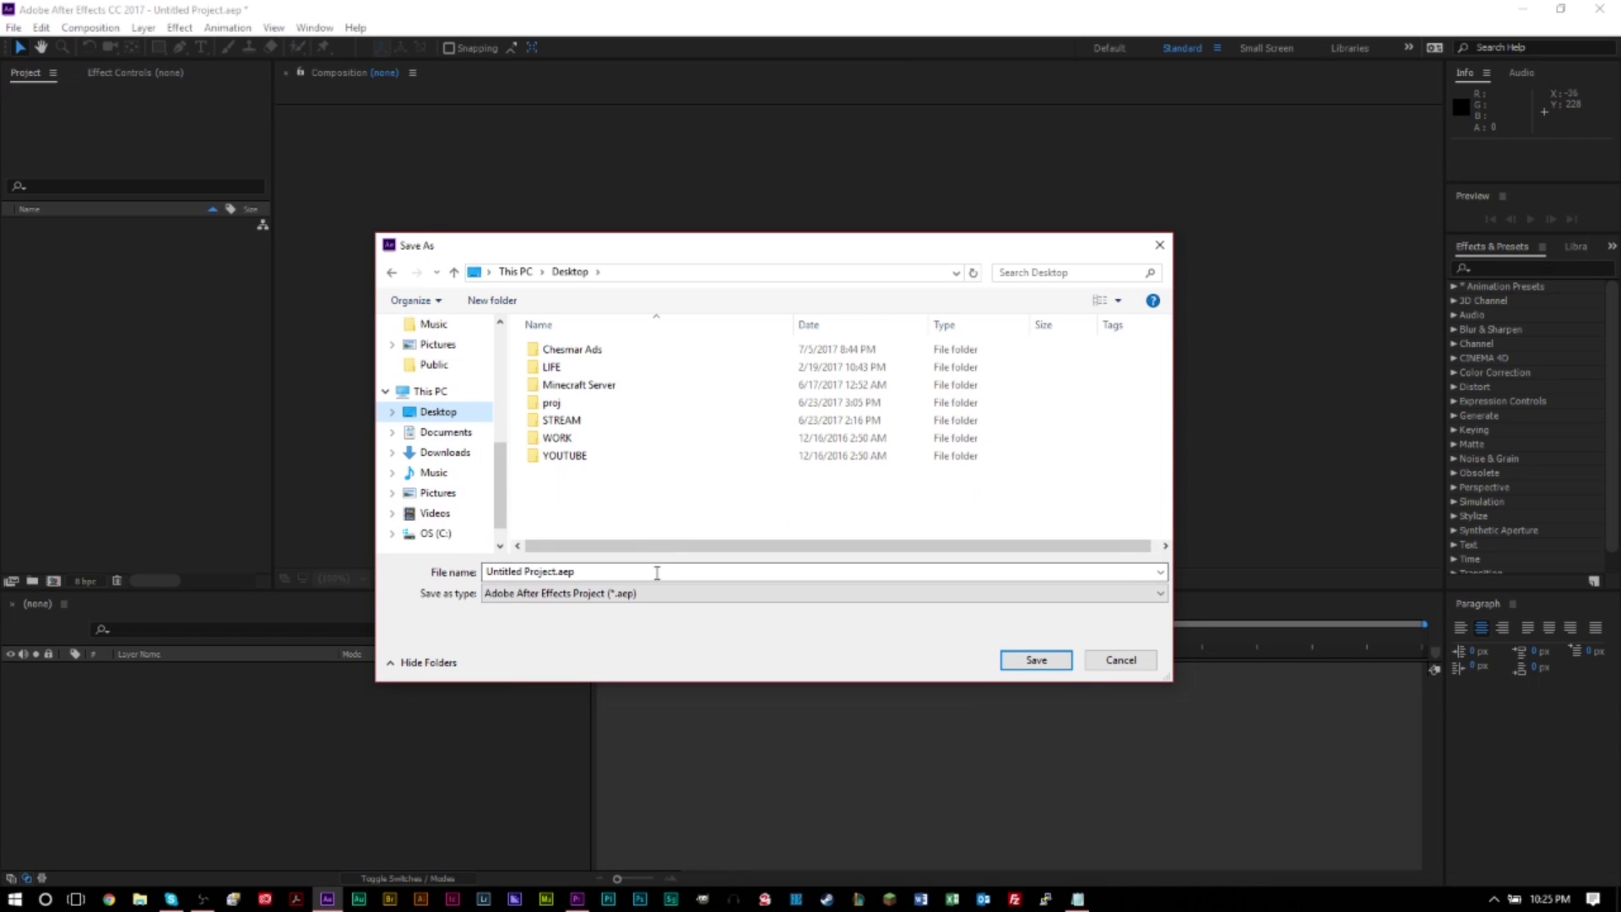
{"action": "left_click", "coordinate": [1036, 661]}
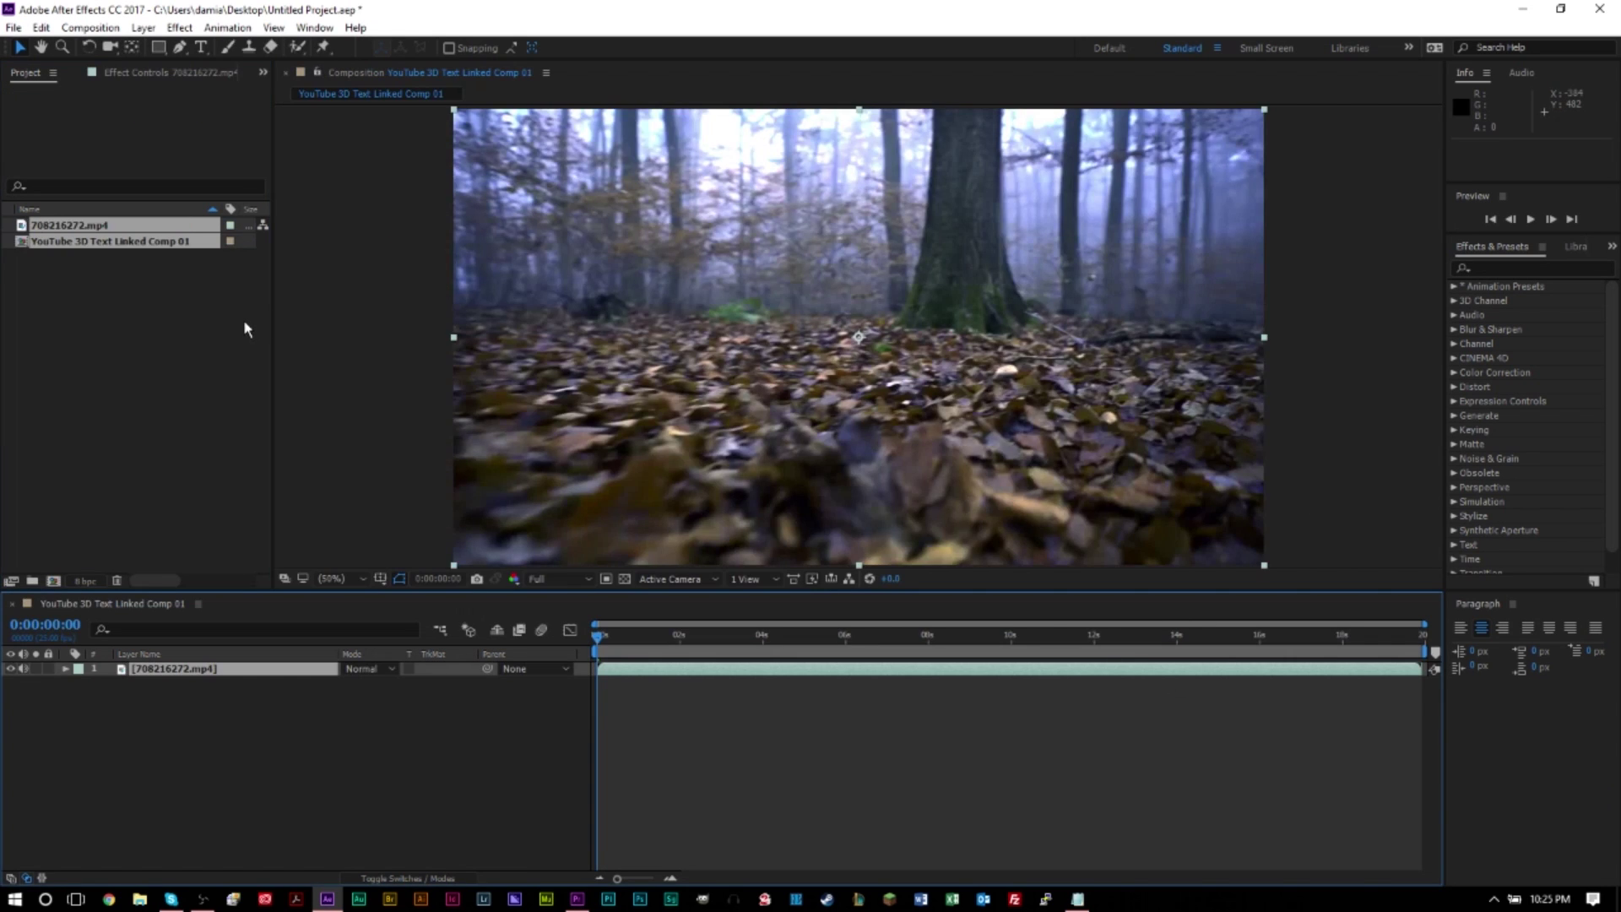
{"action": "left_click", "coordinate": [291, 718]}
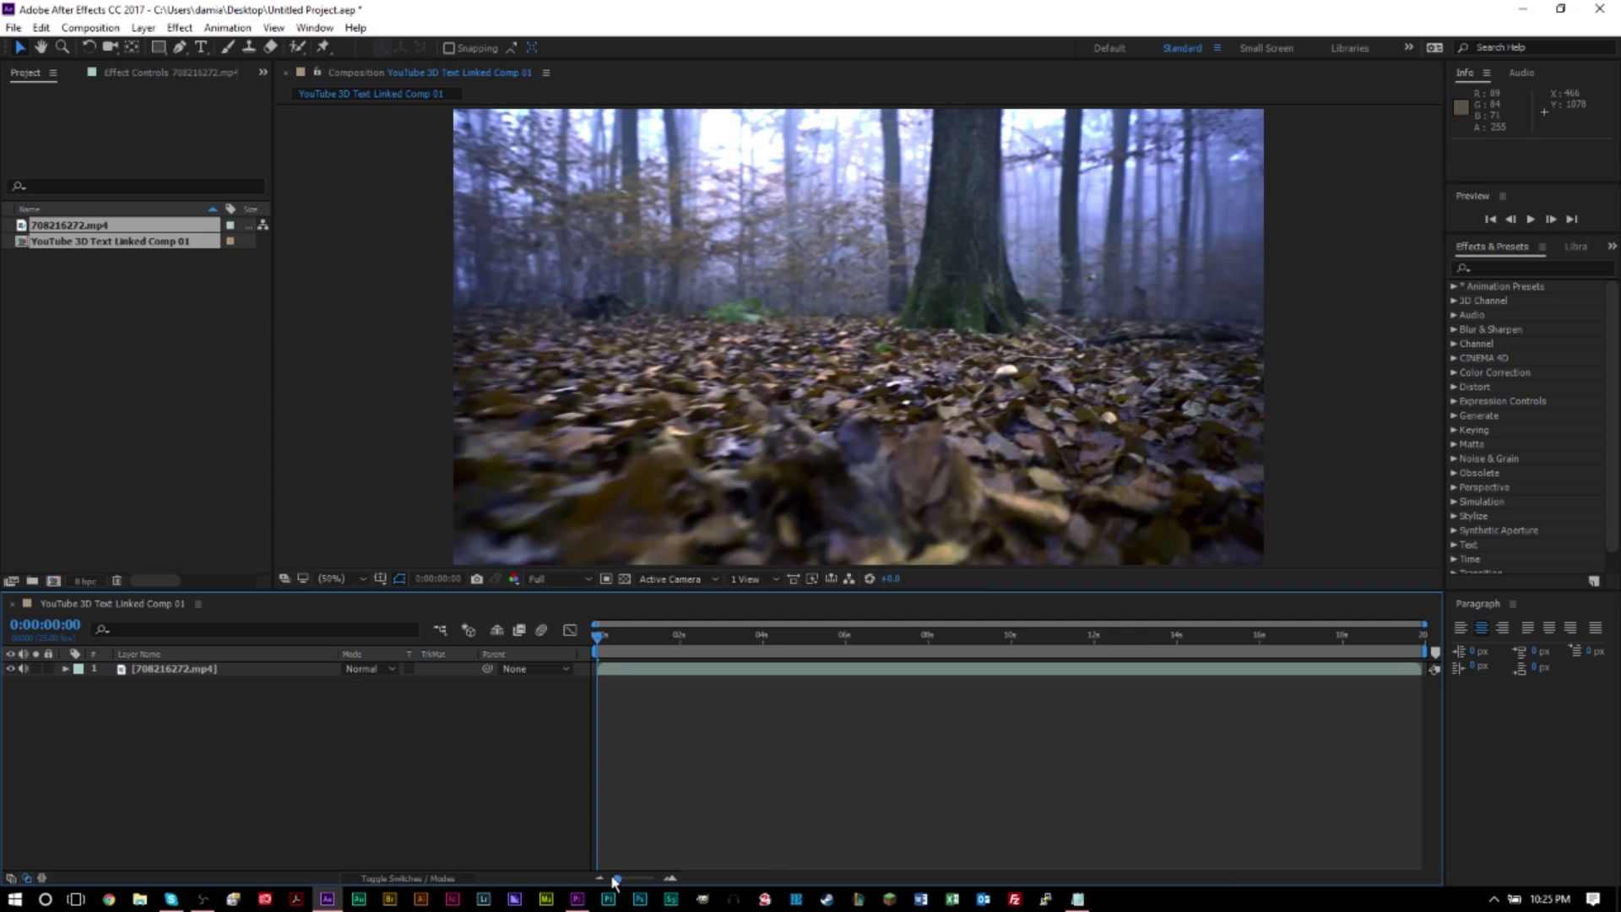
{"action": "left_click_drag", "start_coordinate": [617, 884], "coordinate": [568, 879]}
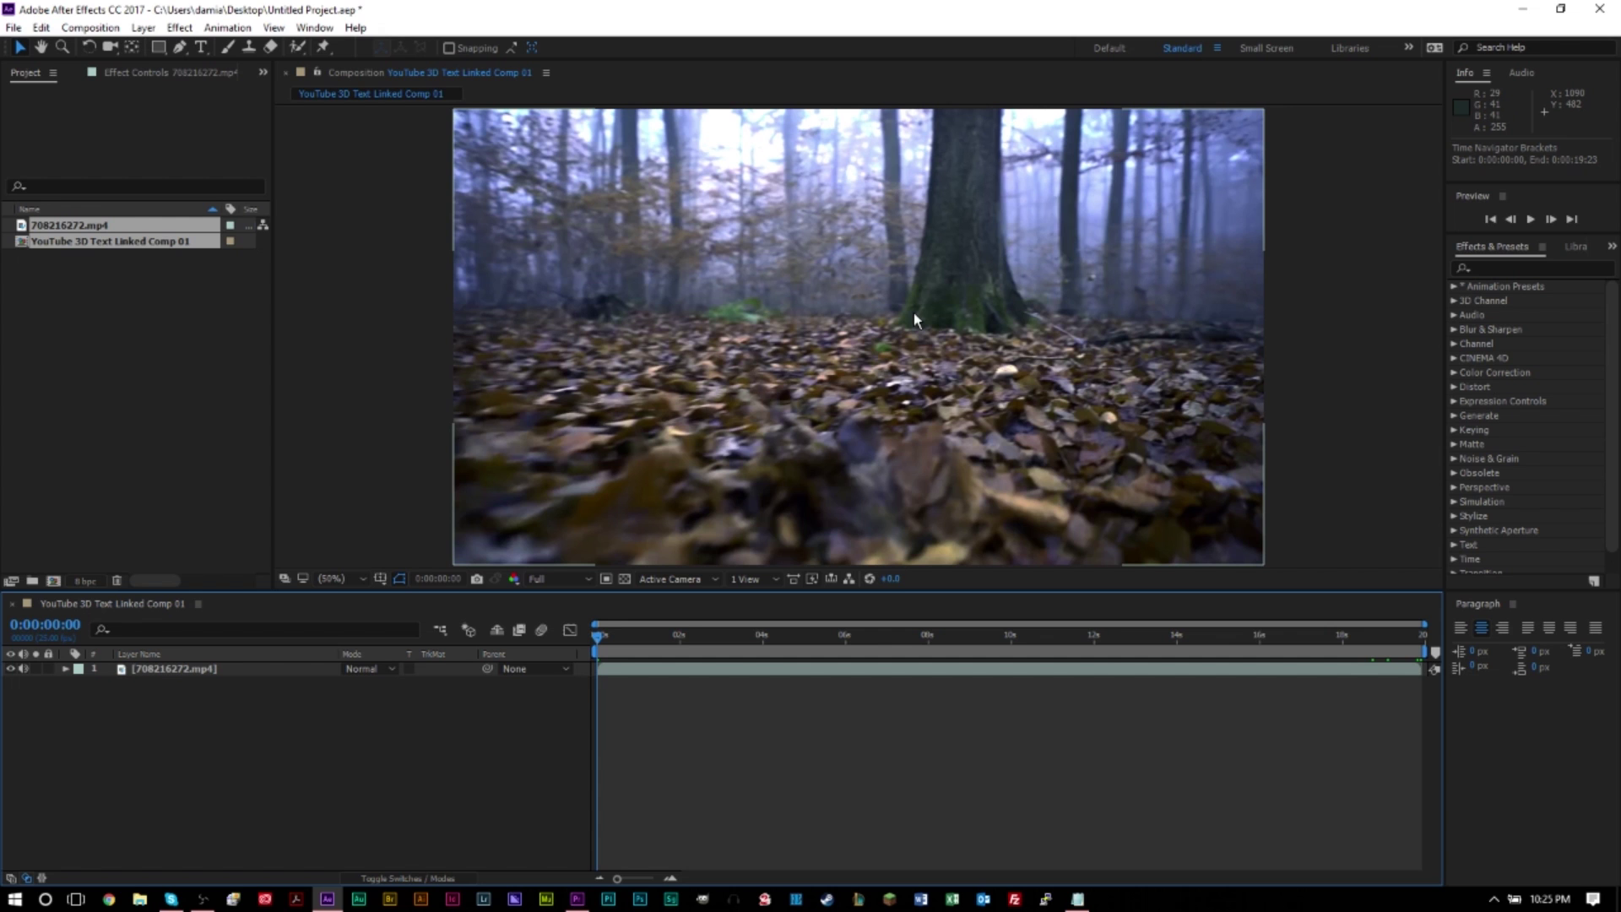
{"action": "key", "text": "space"}
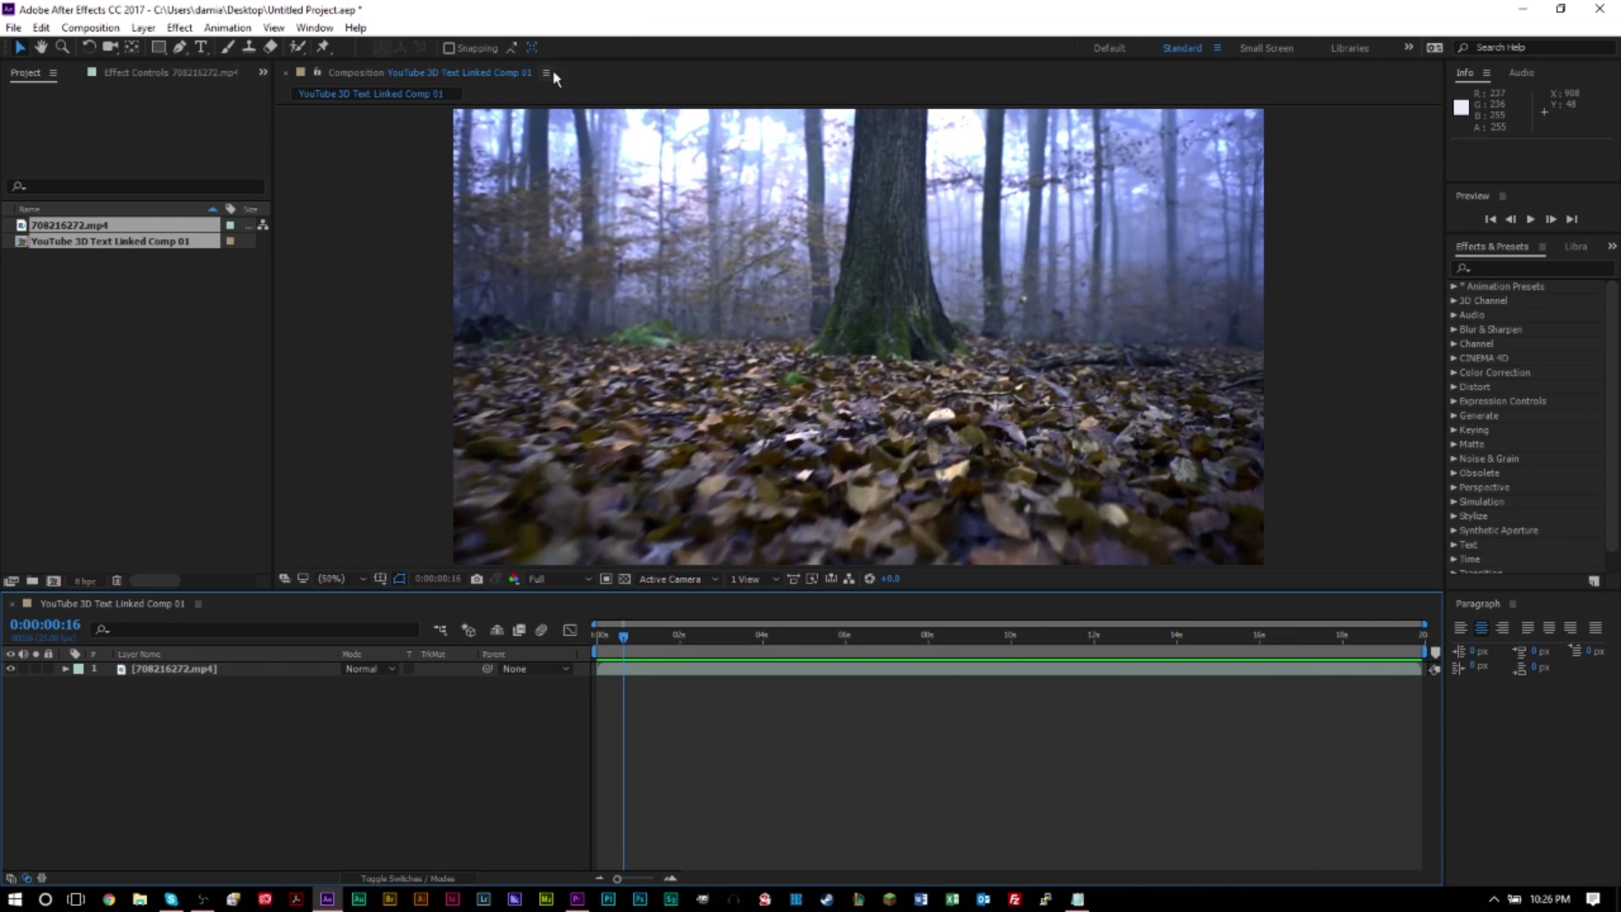
- Switch to the Motion Tracking workspace and run Track Camera on the 708216272.mp4 layer
{"action": "left_click", "coordinate": [314, 29]}
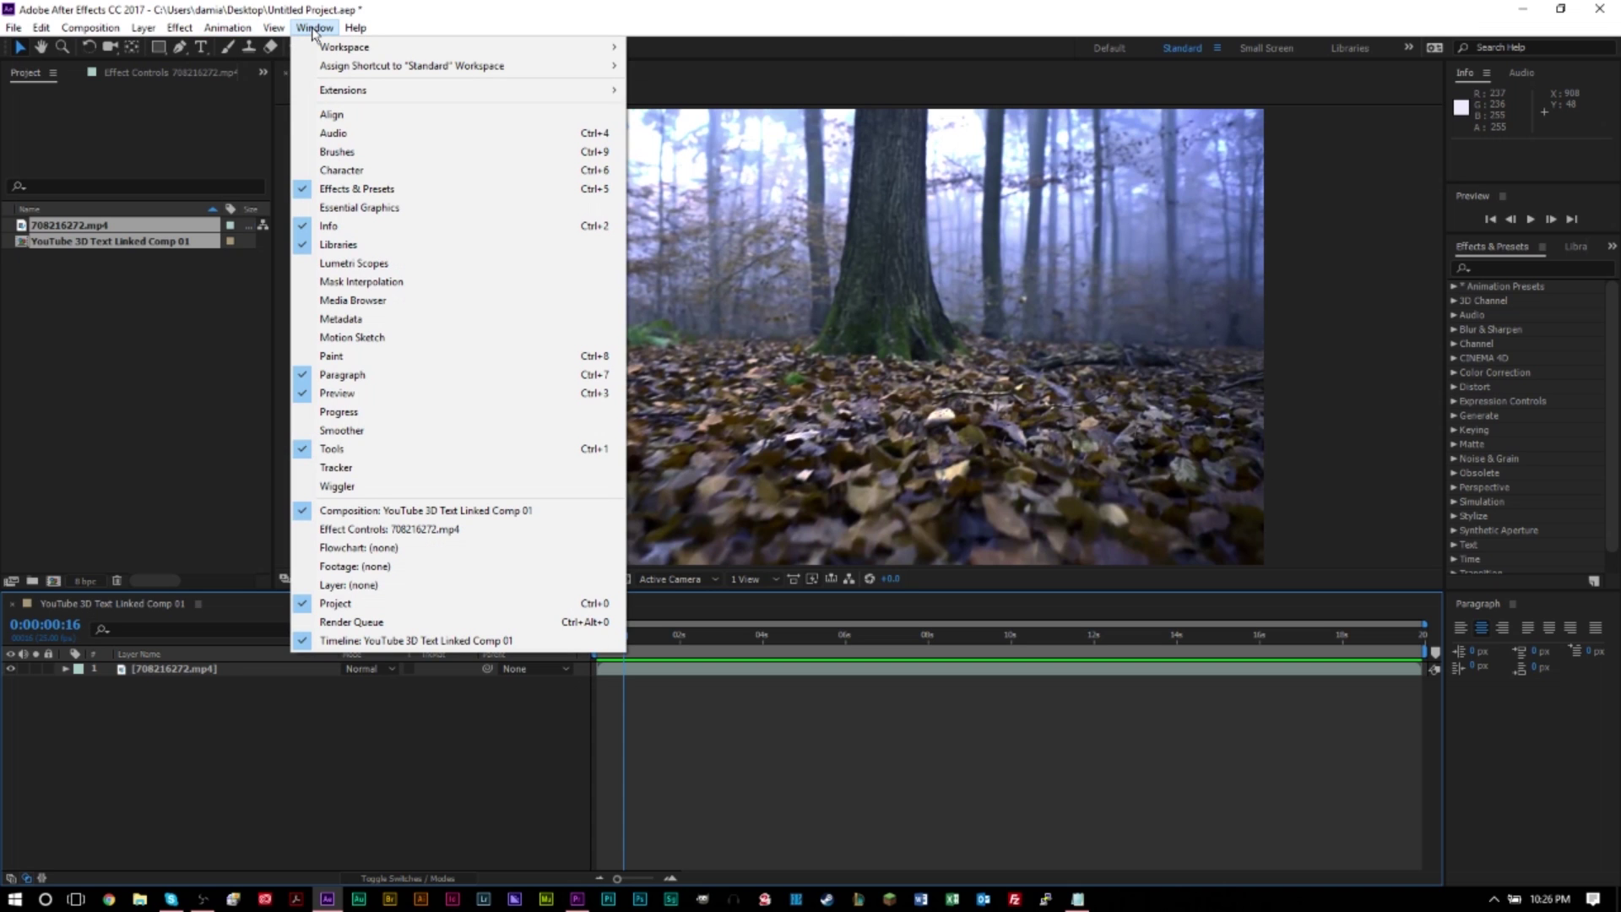
{"action": "mouse_move", "coordinate": [331, 52]}
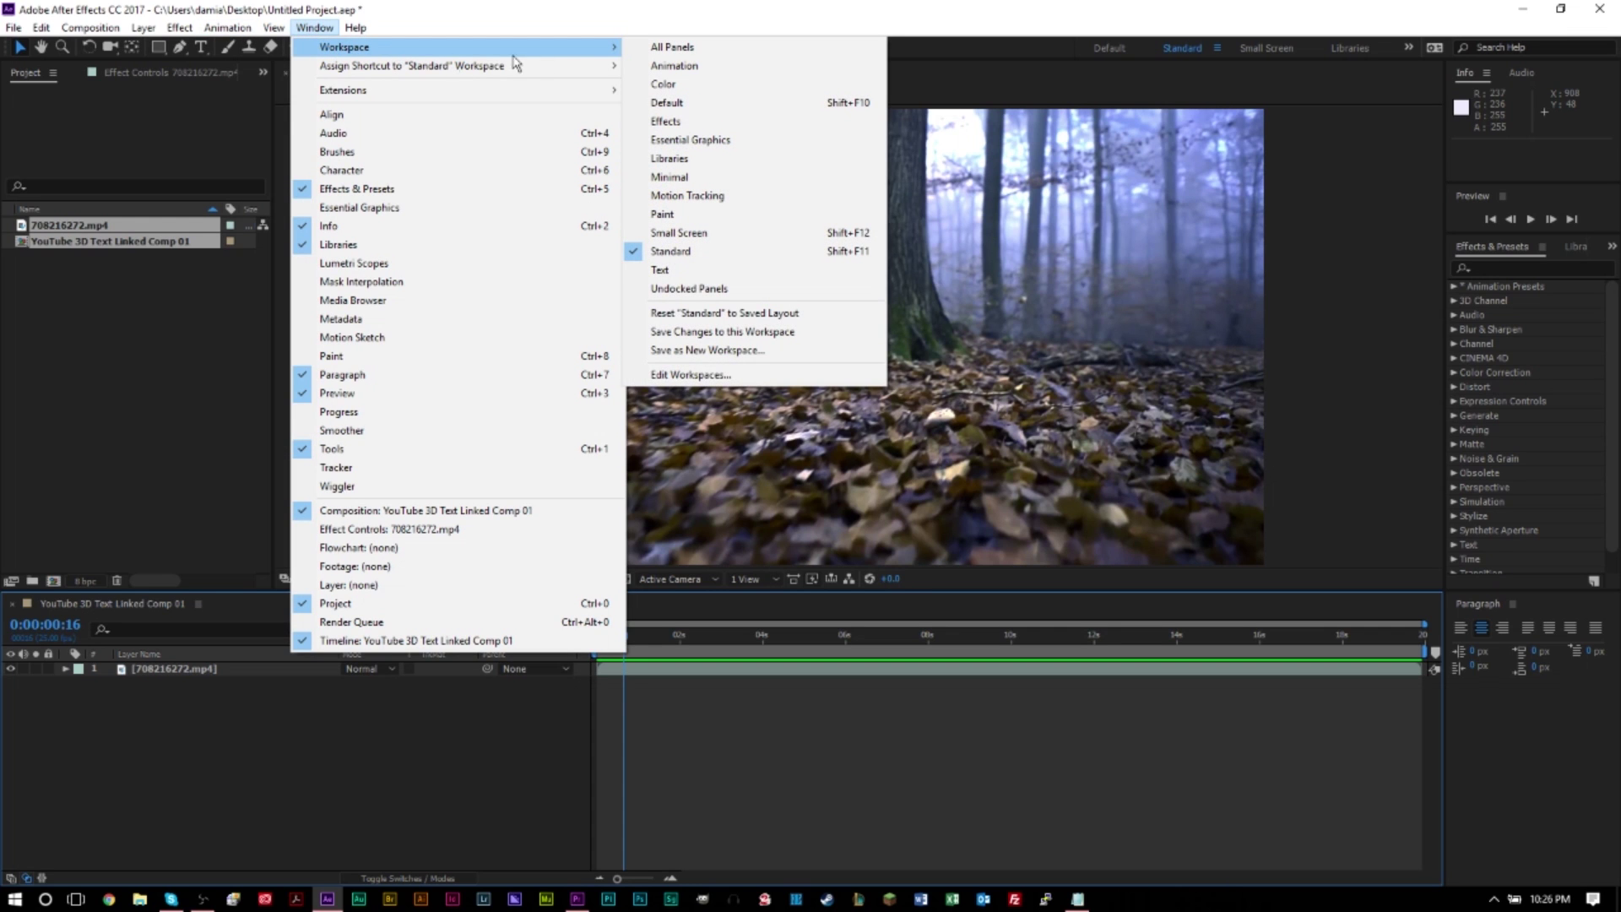
{"action": "left_click", "coordinate": [714, 199]}
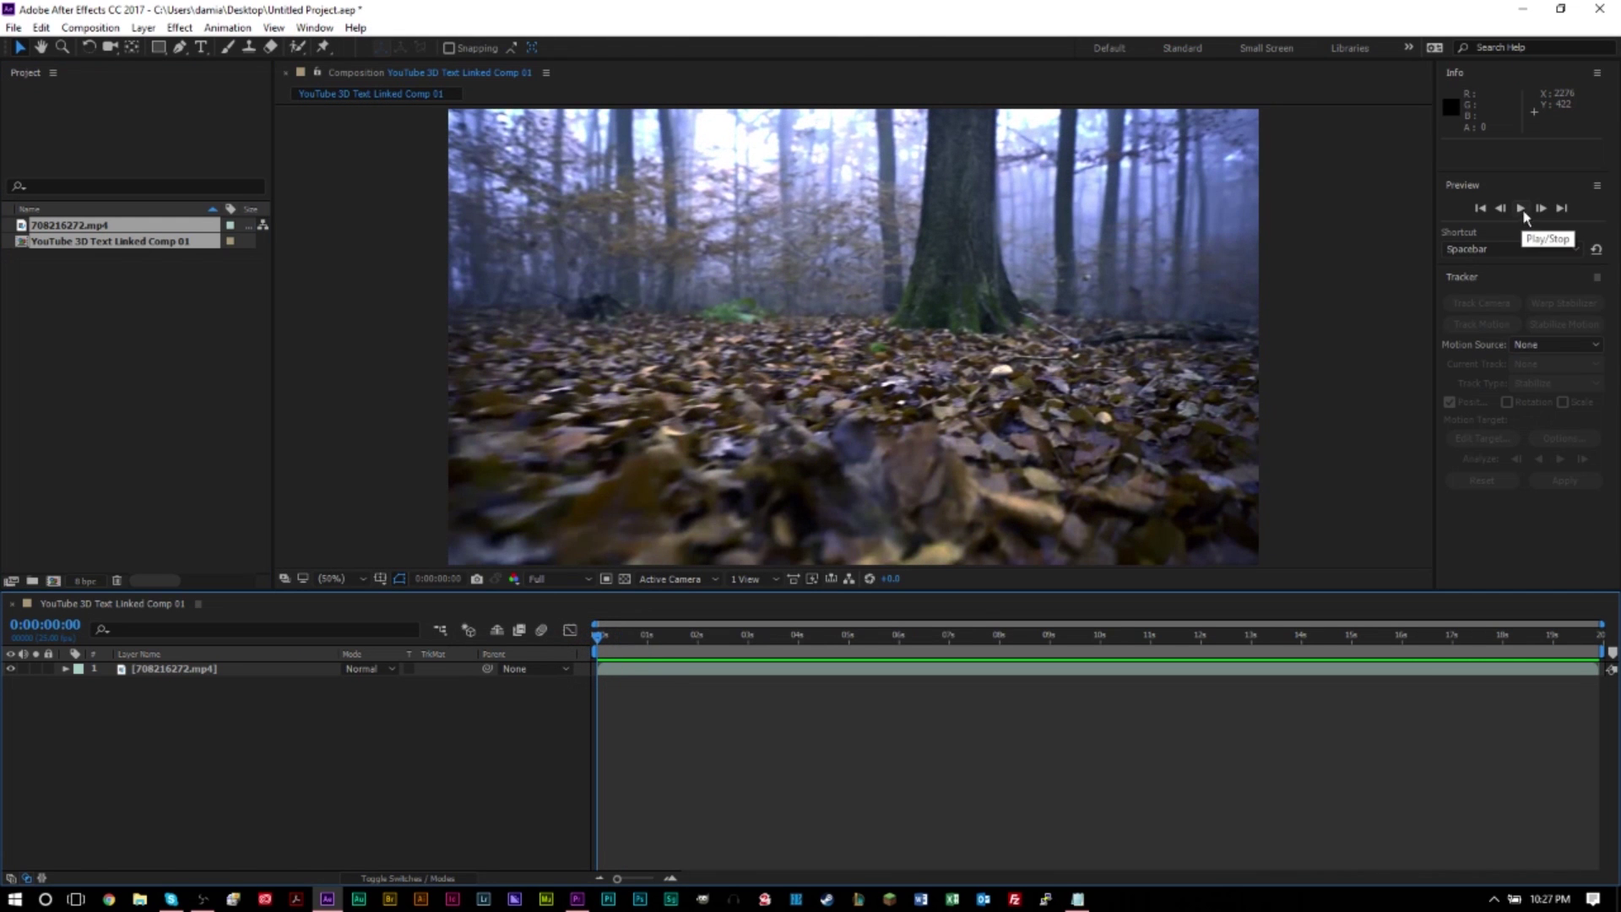
{"action": "left_click", "coordinate": [867, 665]}
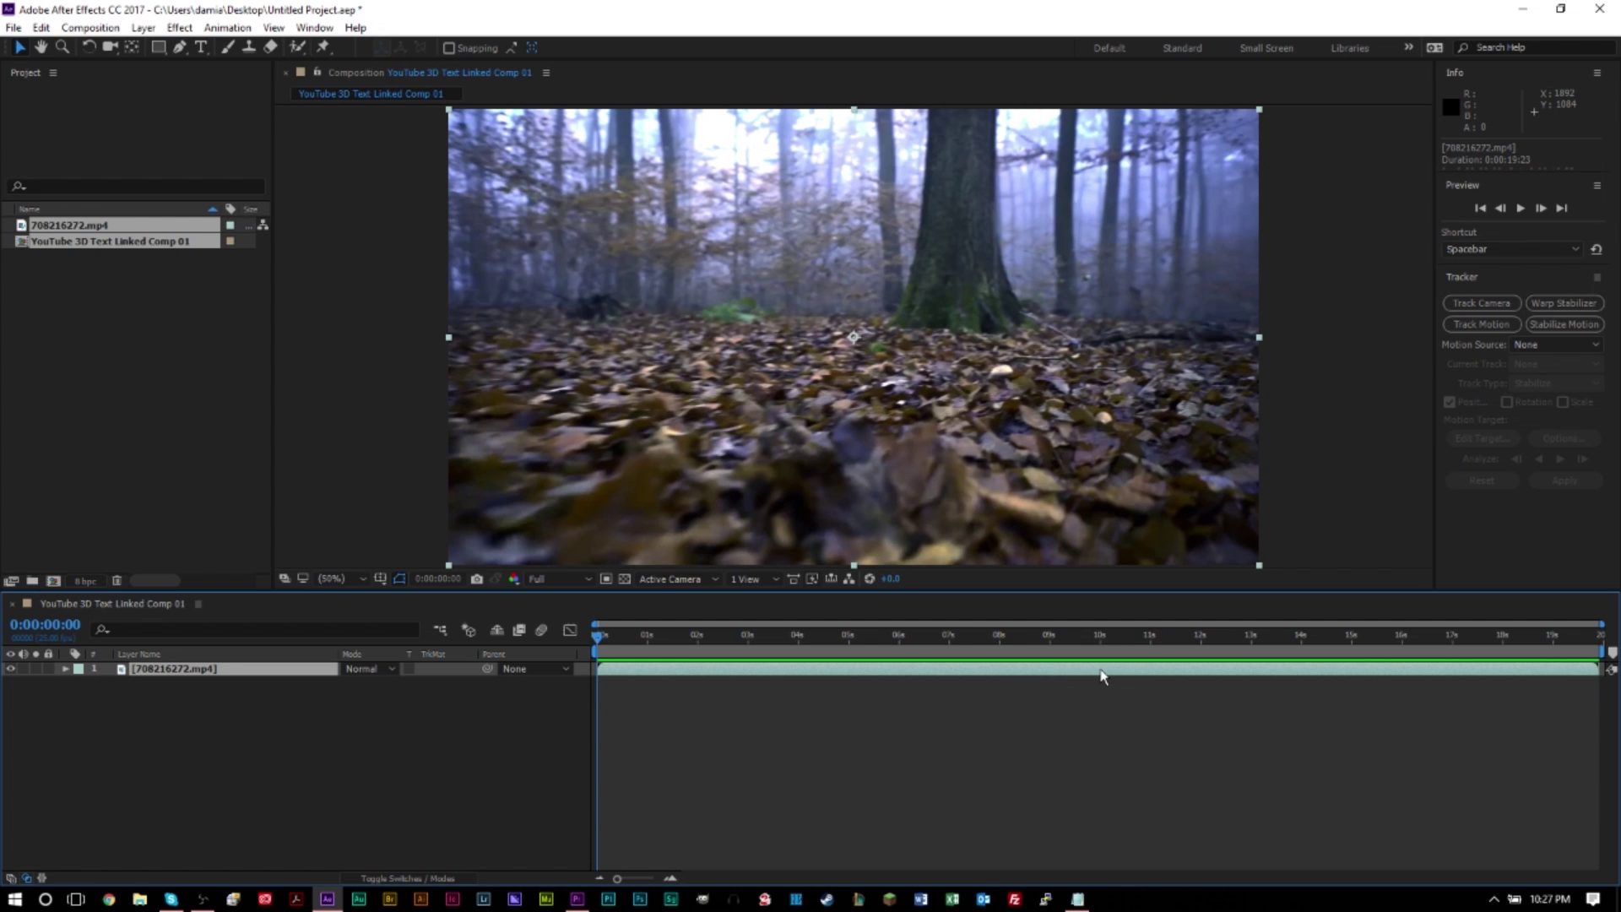
{"action": "left_click", "coordinate": [1489, 313]}
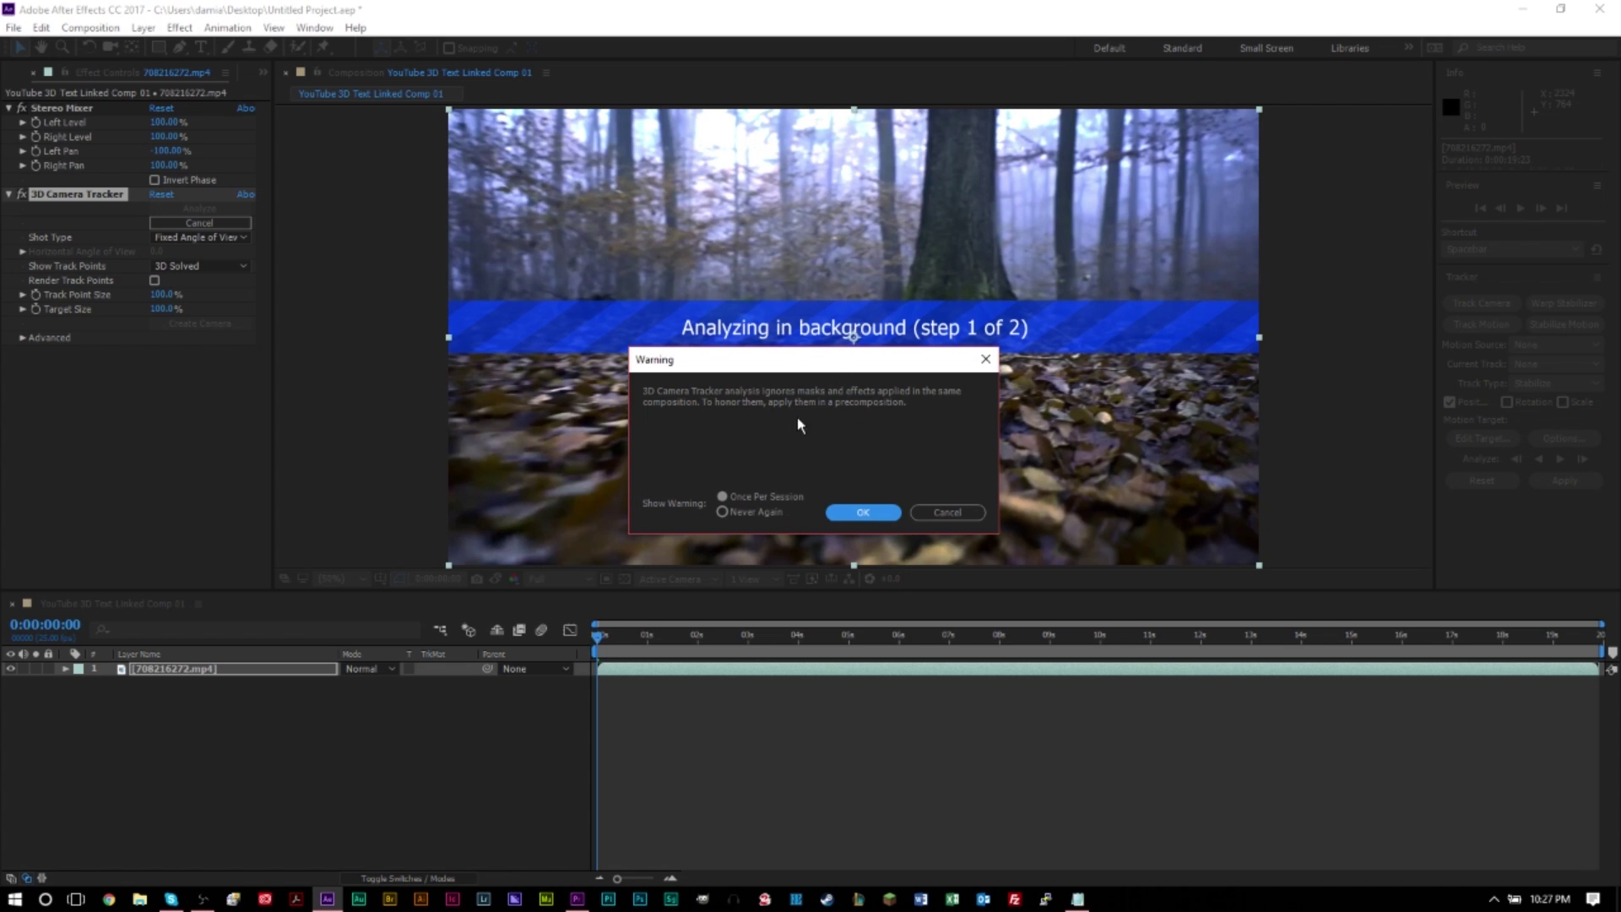
- Dismiss the masks and effects warning and let the 3D camera solve complete
{"action": "left_click", "coordinate": [863, 513]}
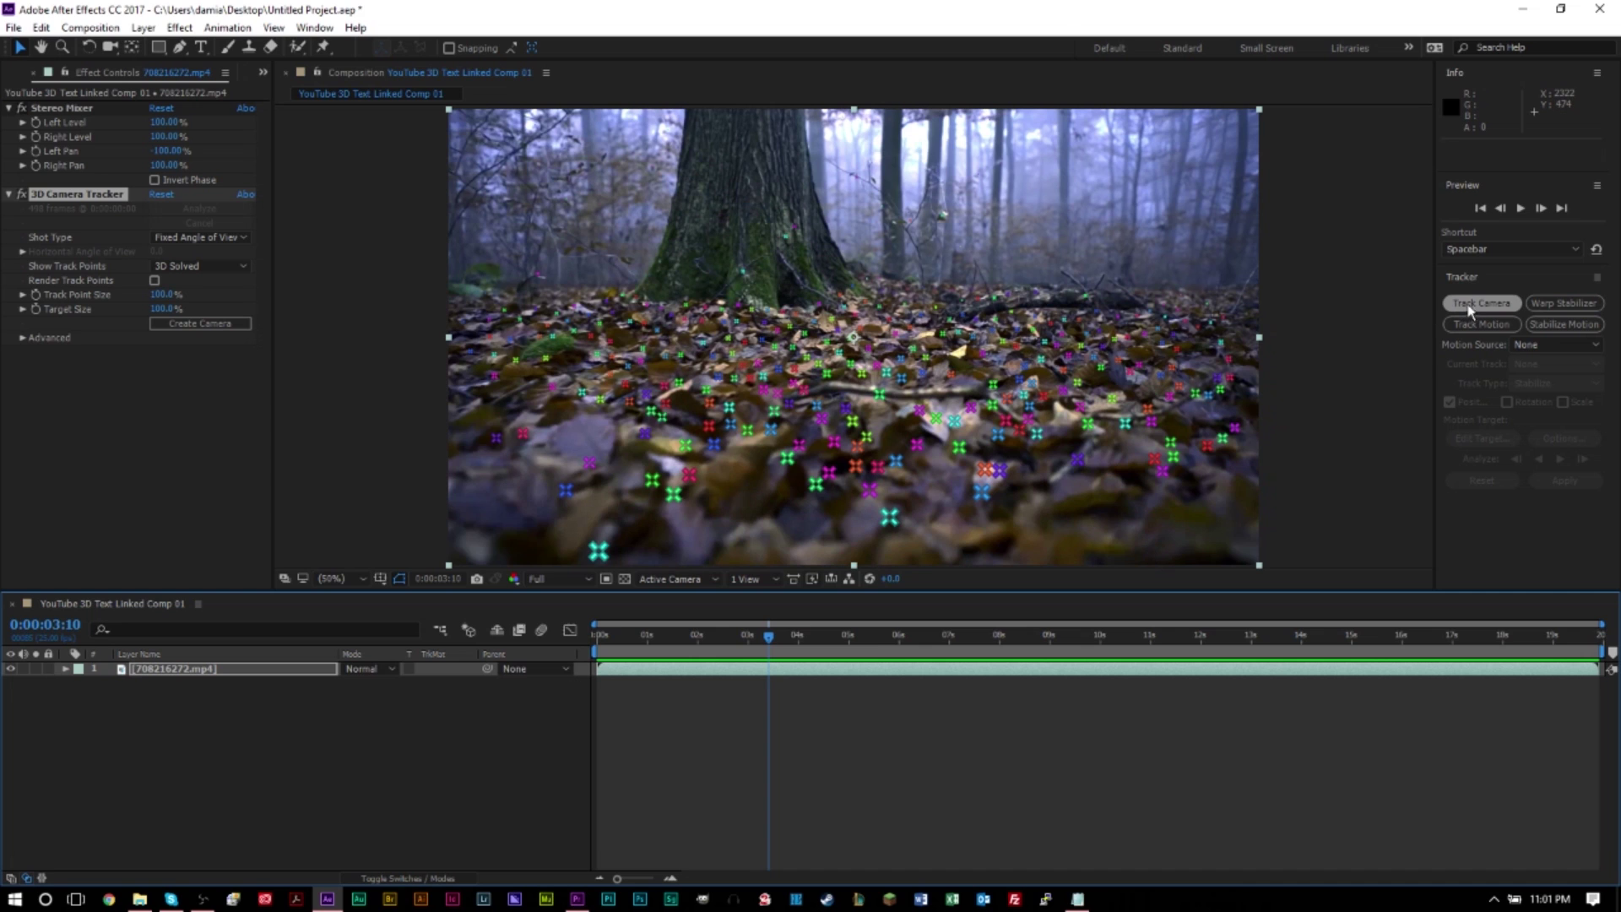
{"action": "left_click", "coordinate": [174, 412]}
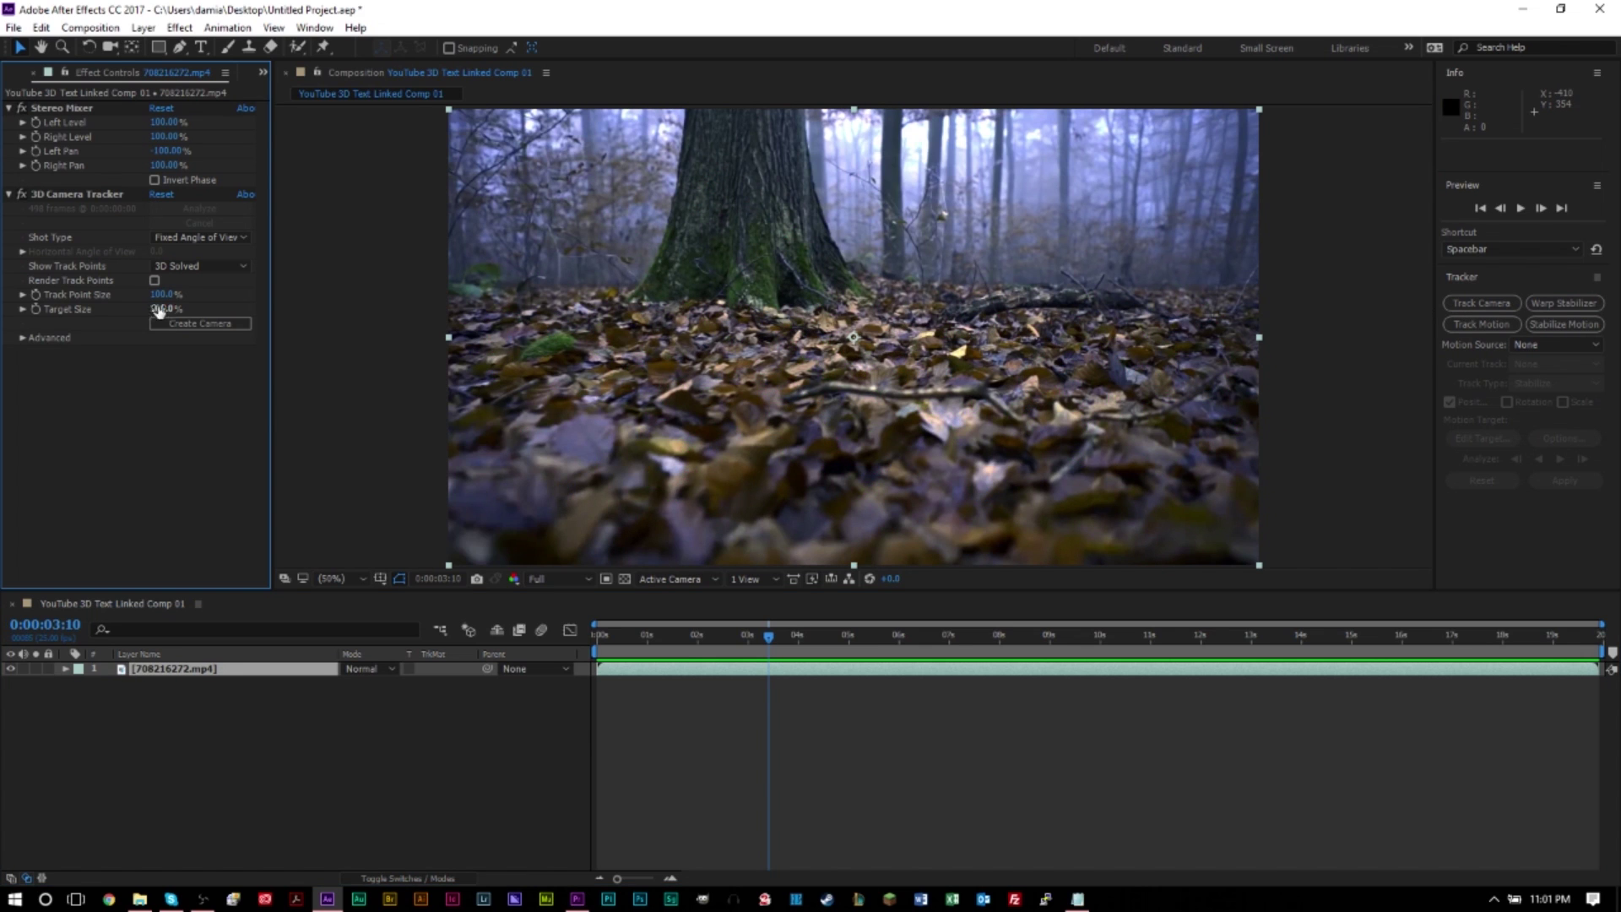
{"action": "left_click", "coordinate": [208, 238]}
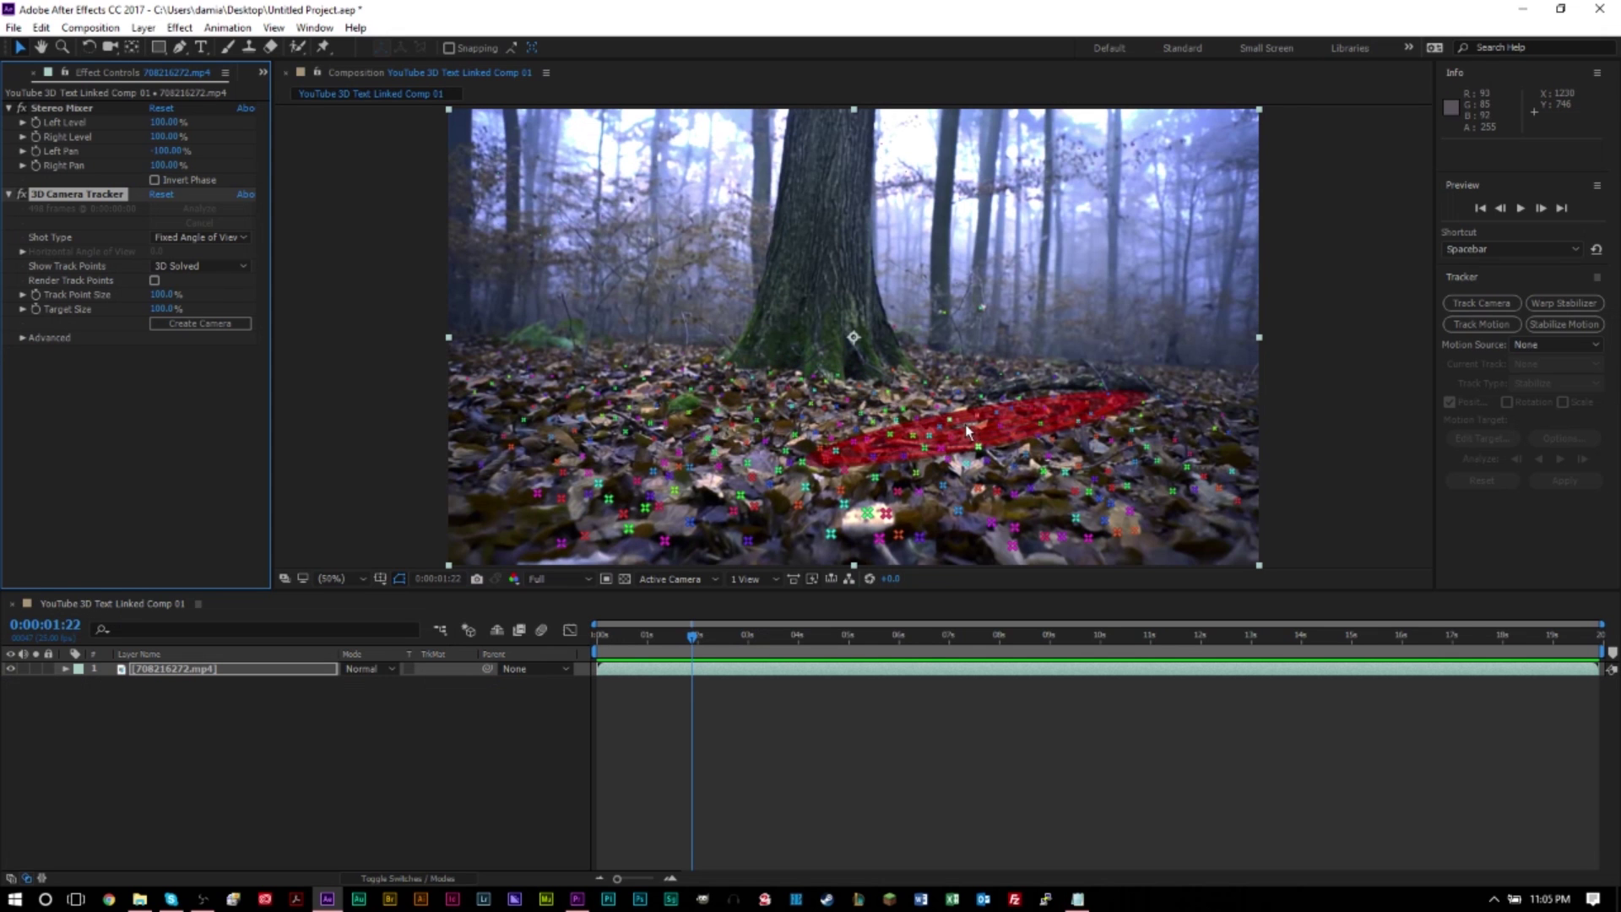
{"action": "key", "text": "F2"}
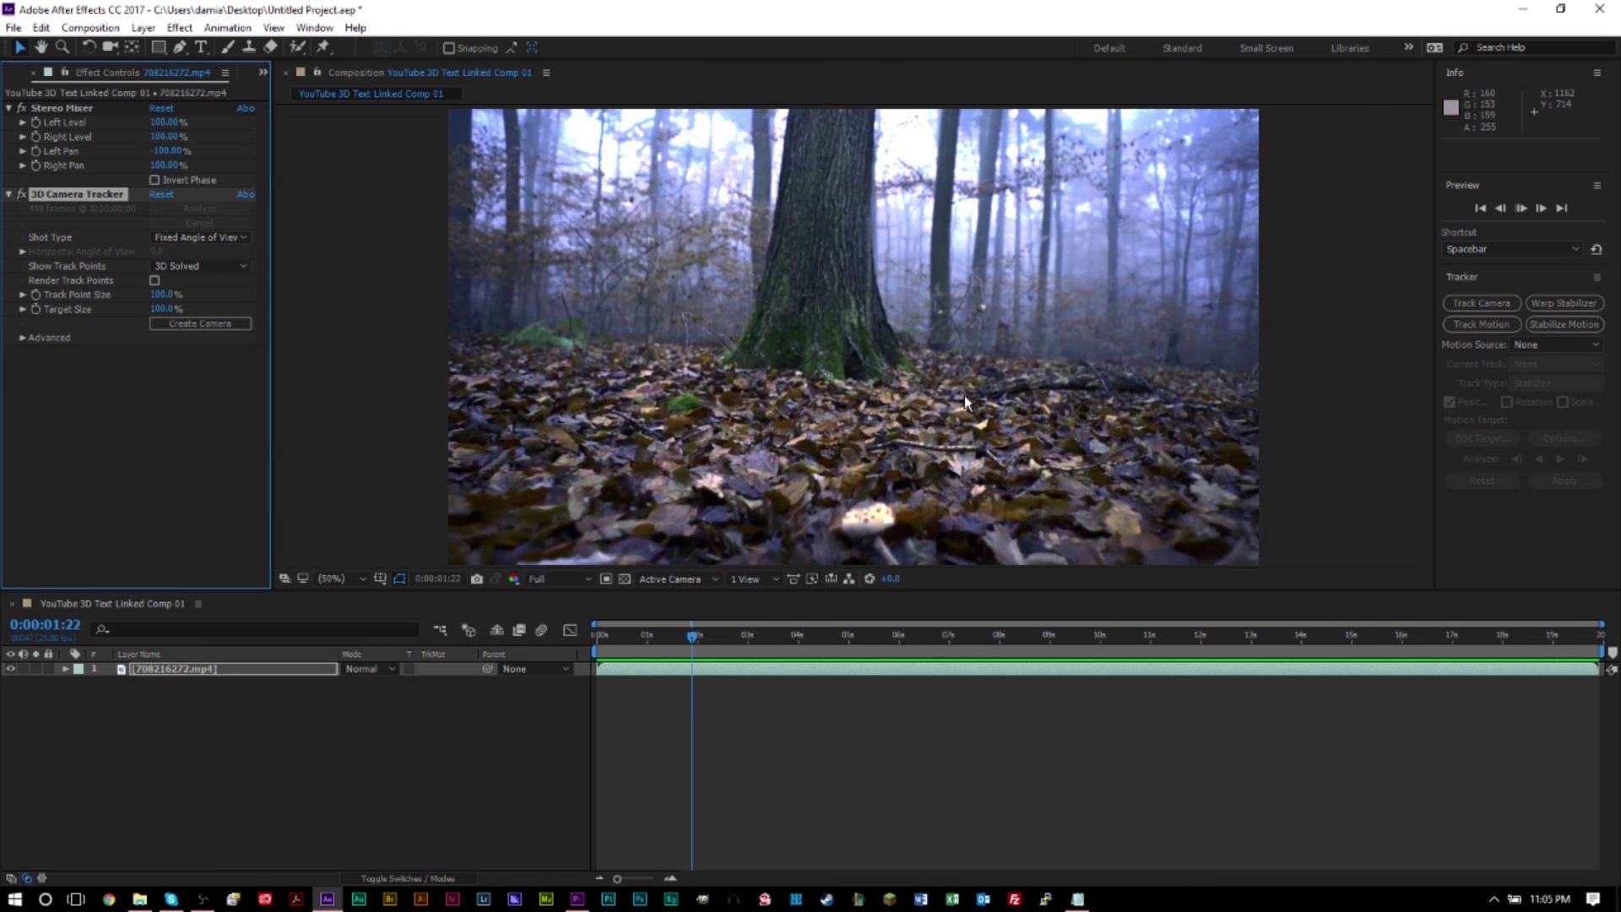
{"action": "key", "text": "space"}
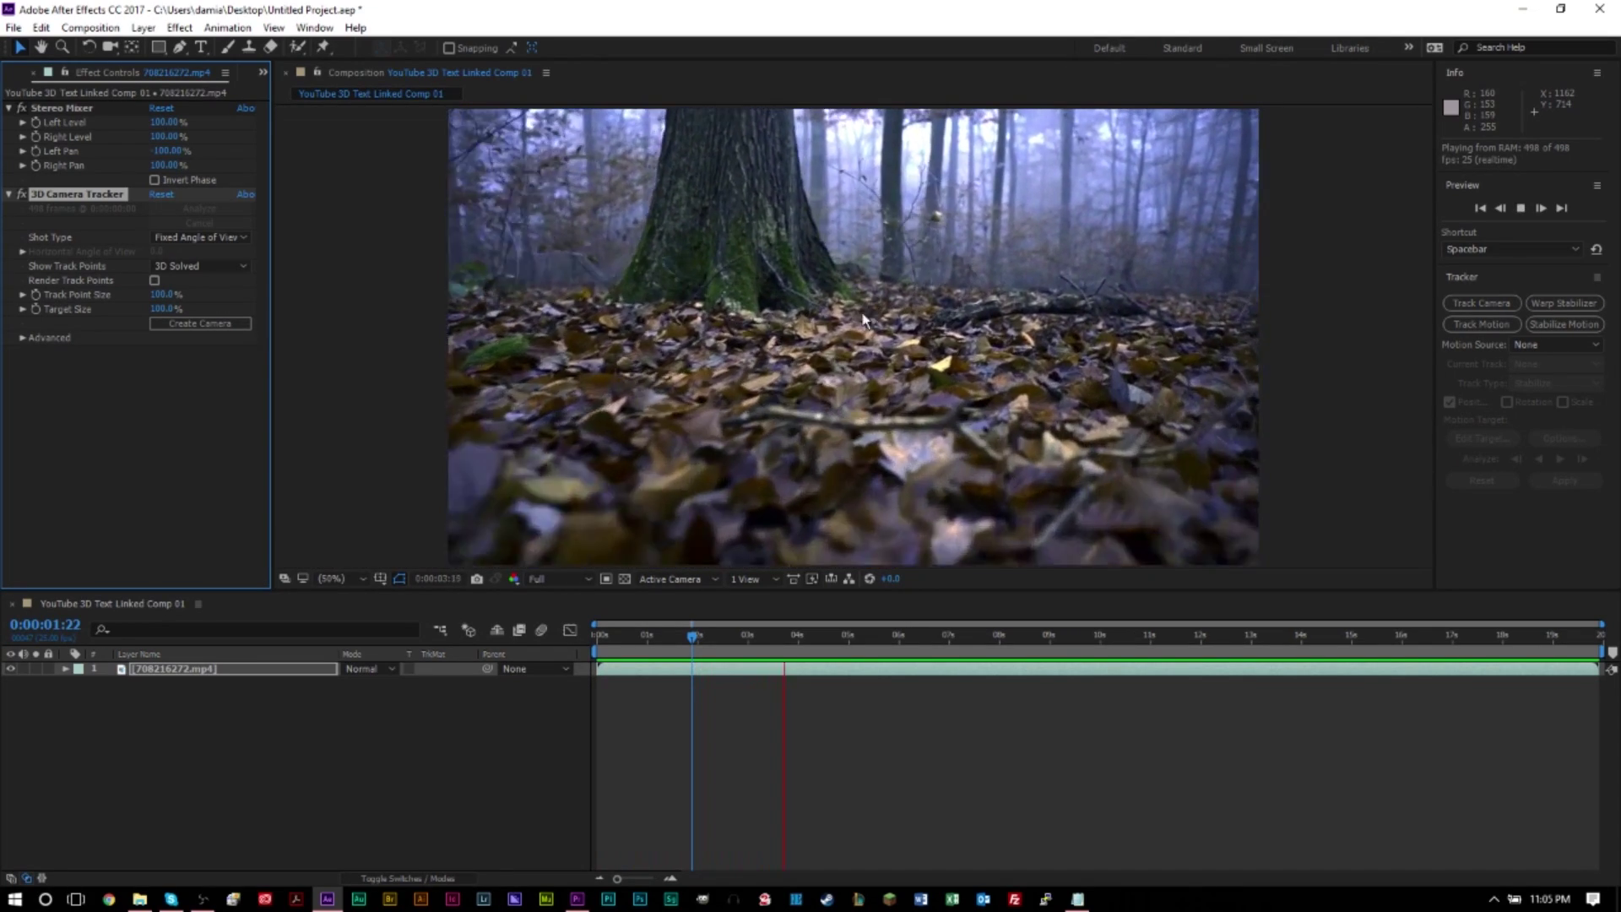
{"action": "key", "text": "space"}
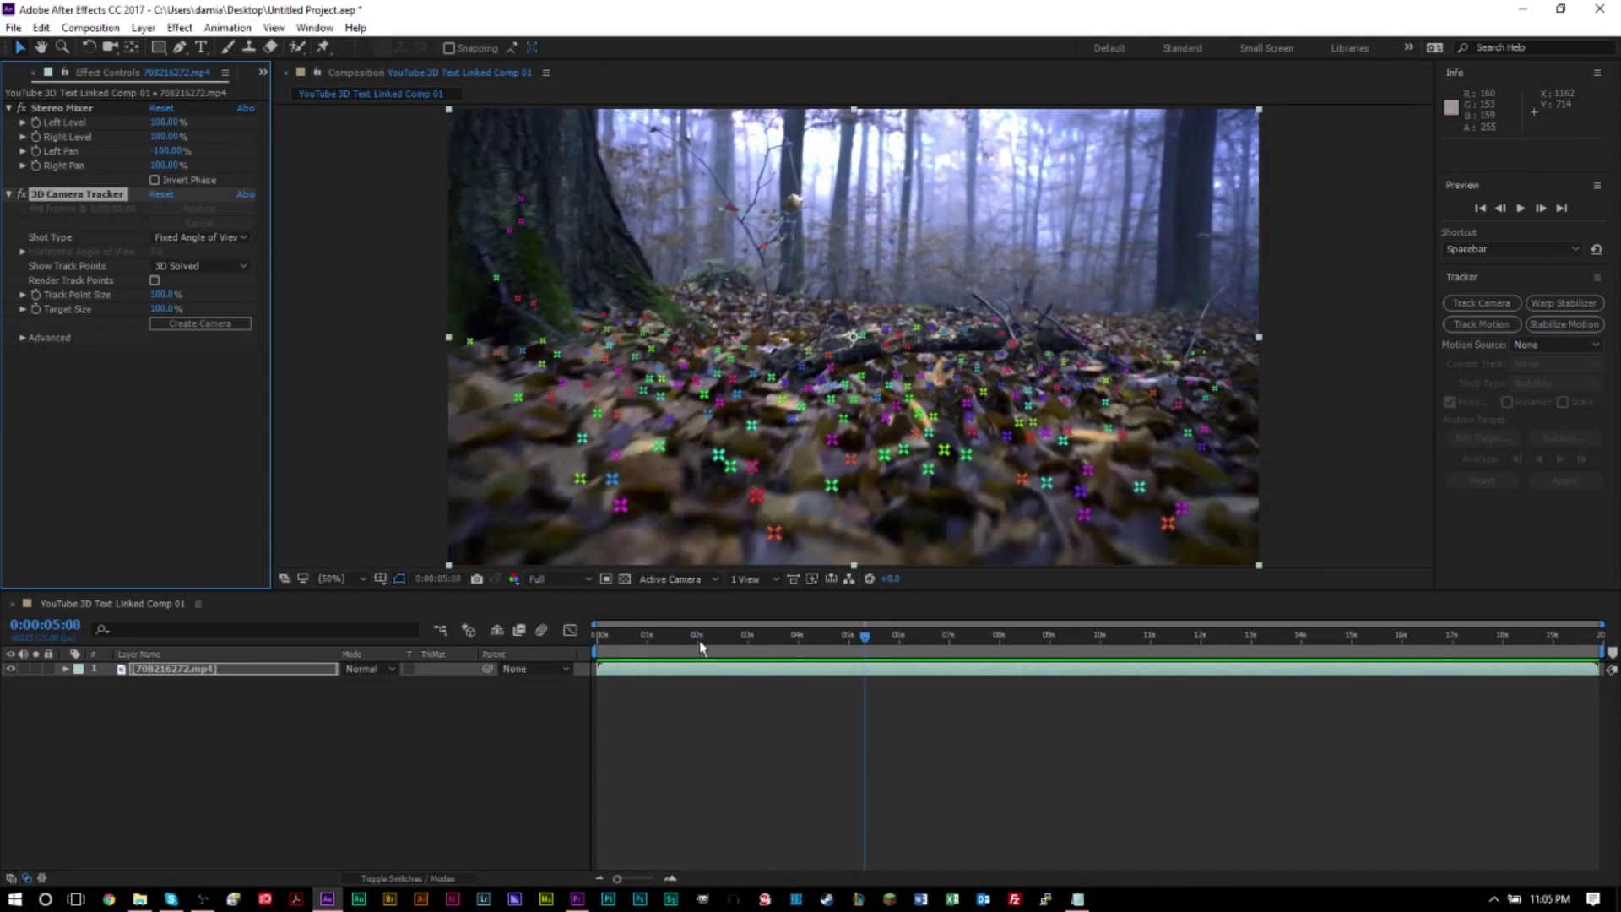
{"action": "left_click_drag", "start_coordinate": [699, 646], "coordinate": [753, 650]}
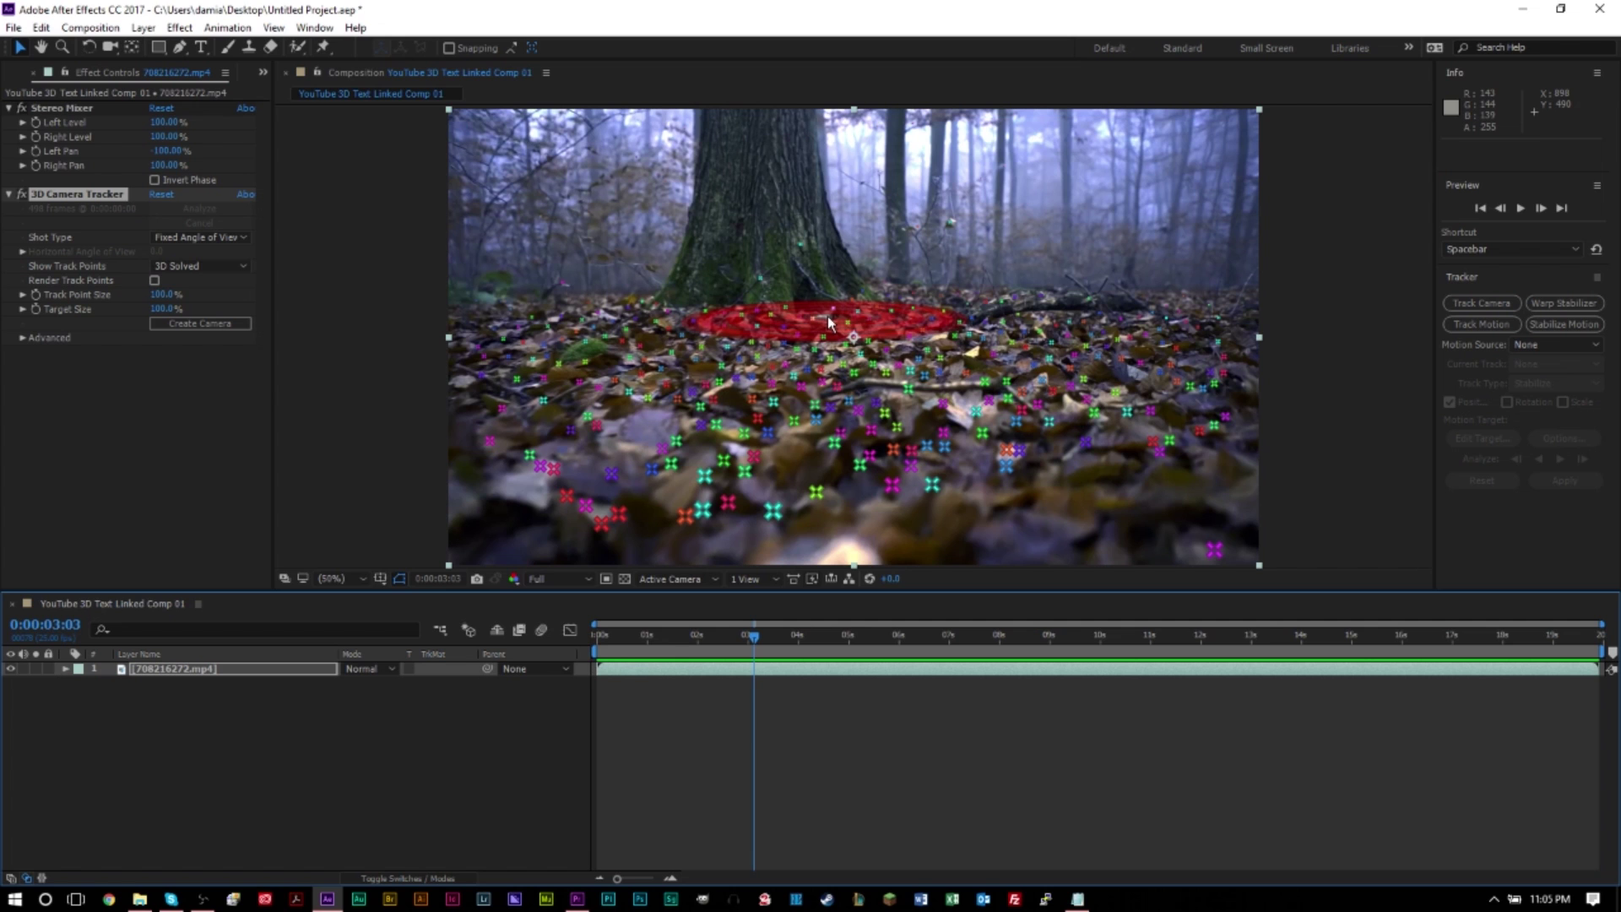
- Set the ground plane and origin at the tree's base, then create text and camera there
{"action": "left_click", "coordinate": [828, 319]}
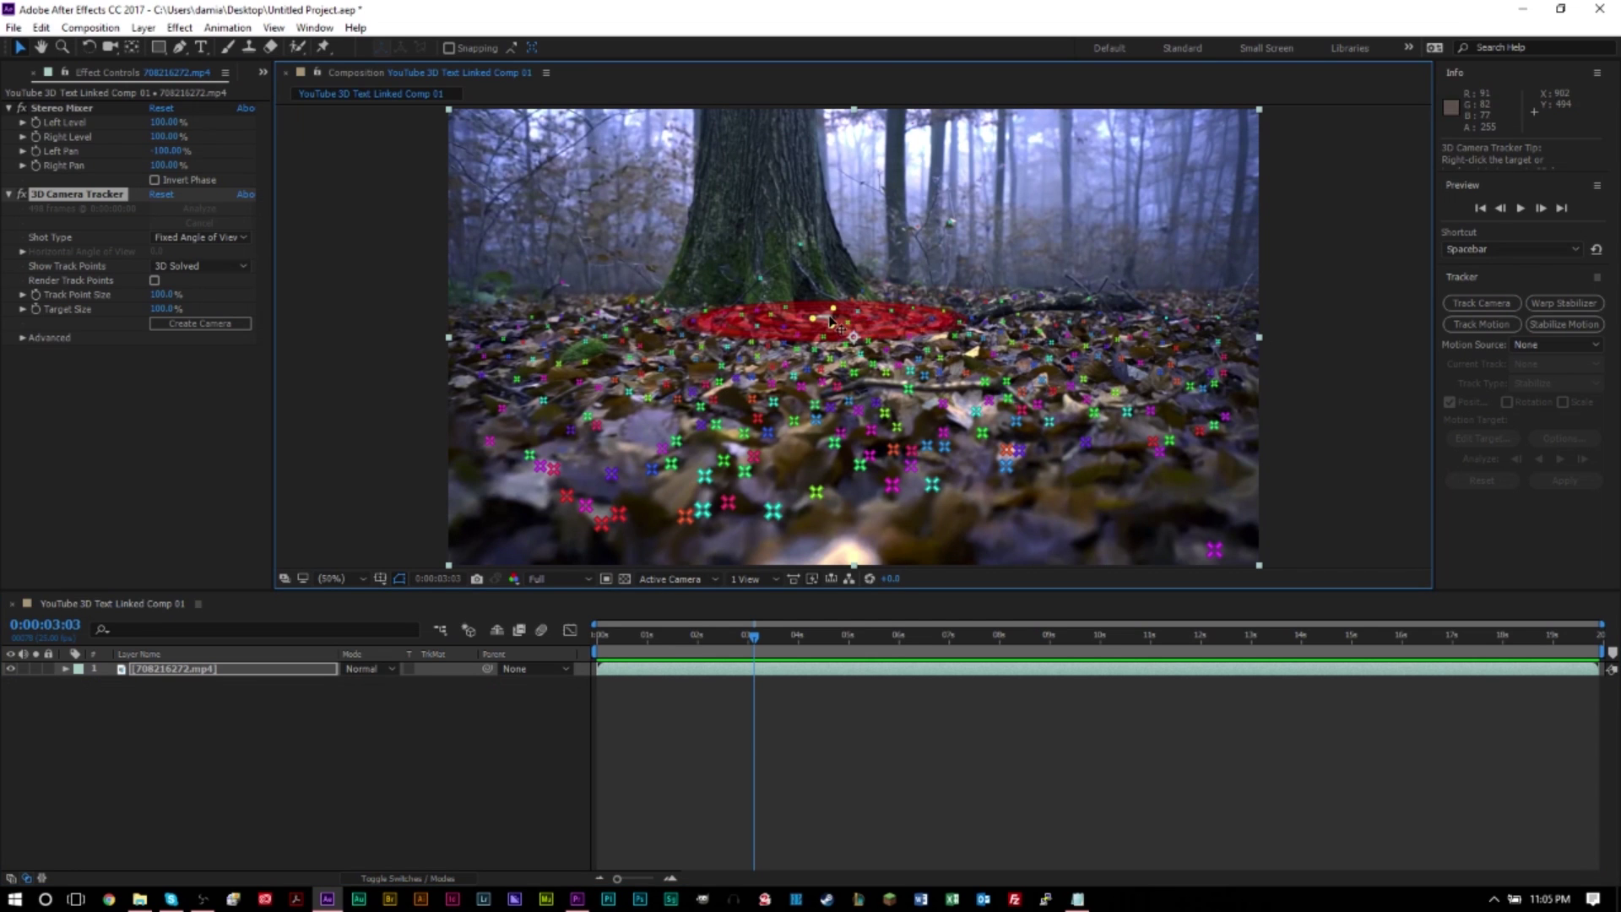
{"action": "right_click", "coordinate": [830, 319]}
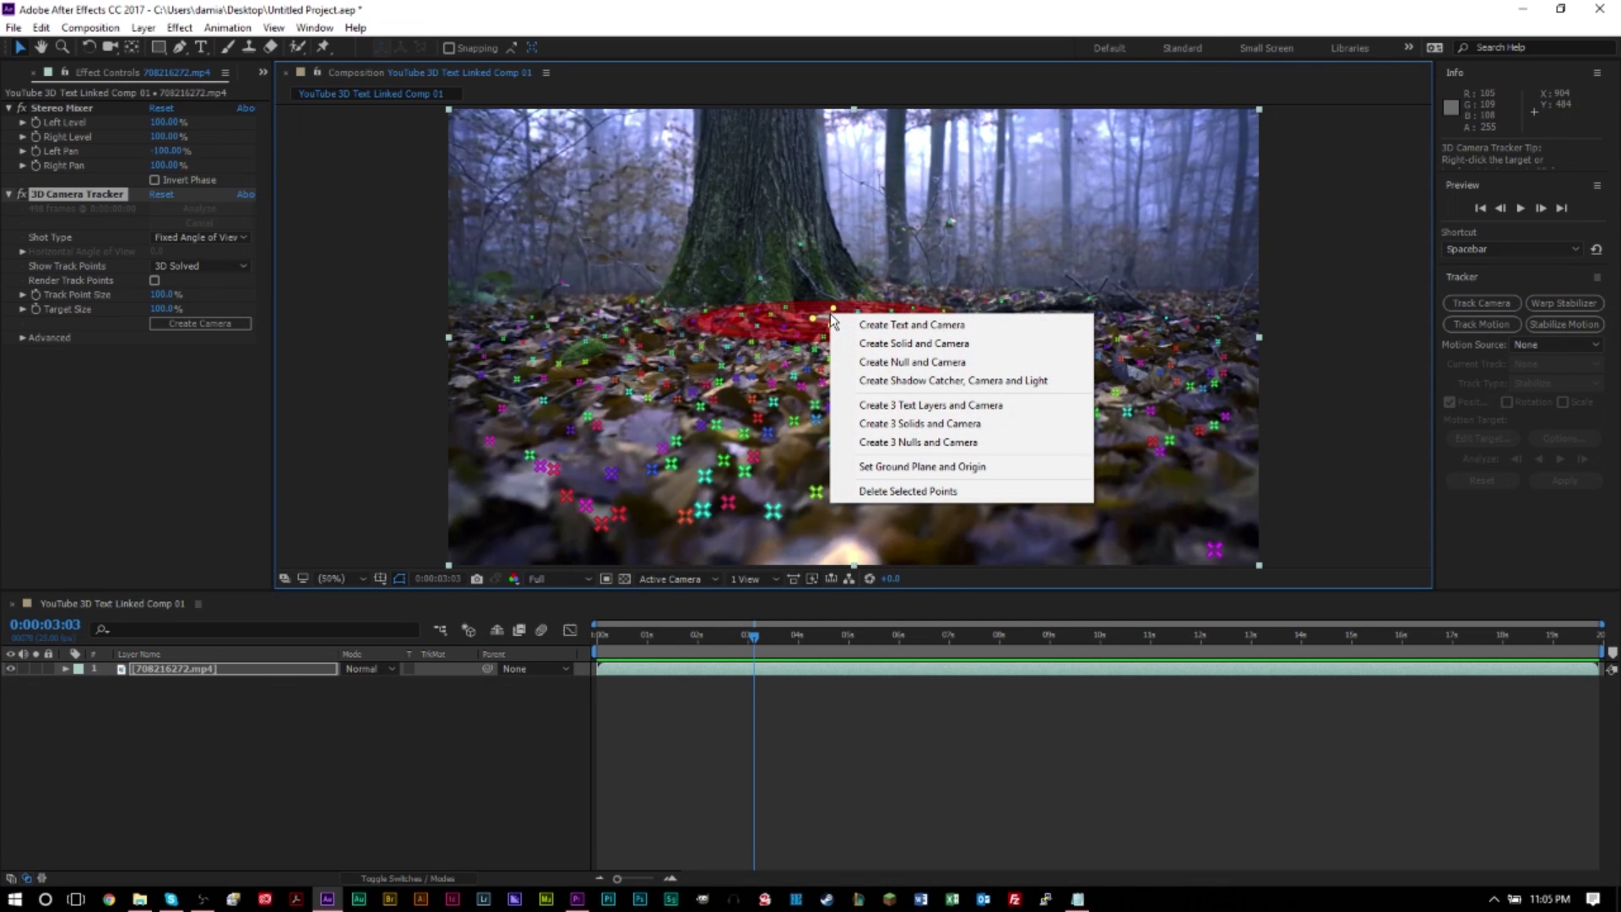
{"action": "left_click", "coordinate": [954, 466]}
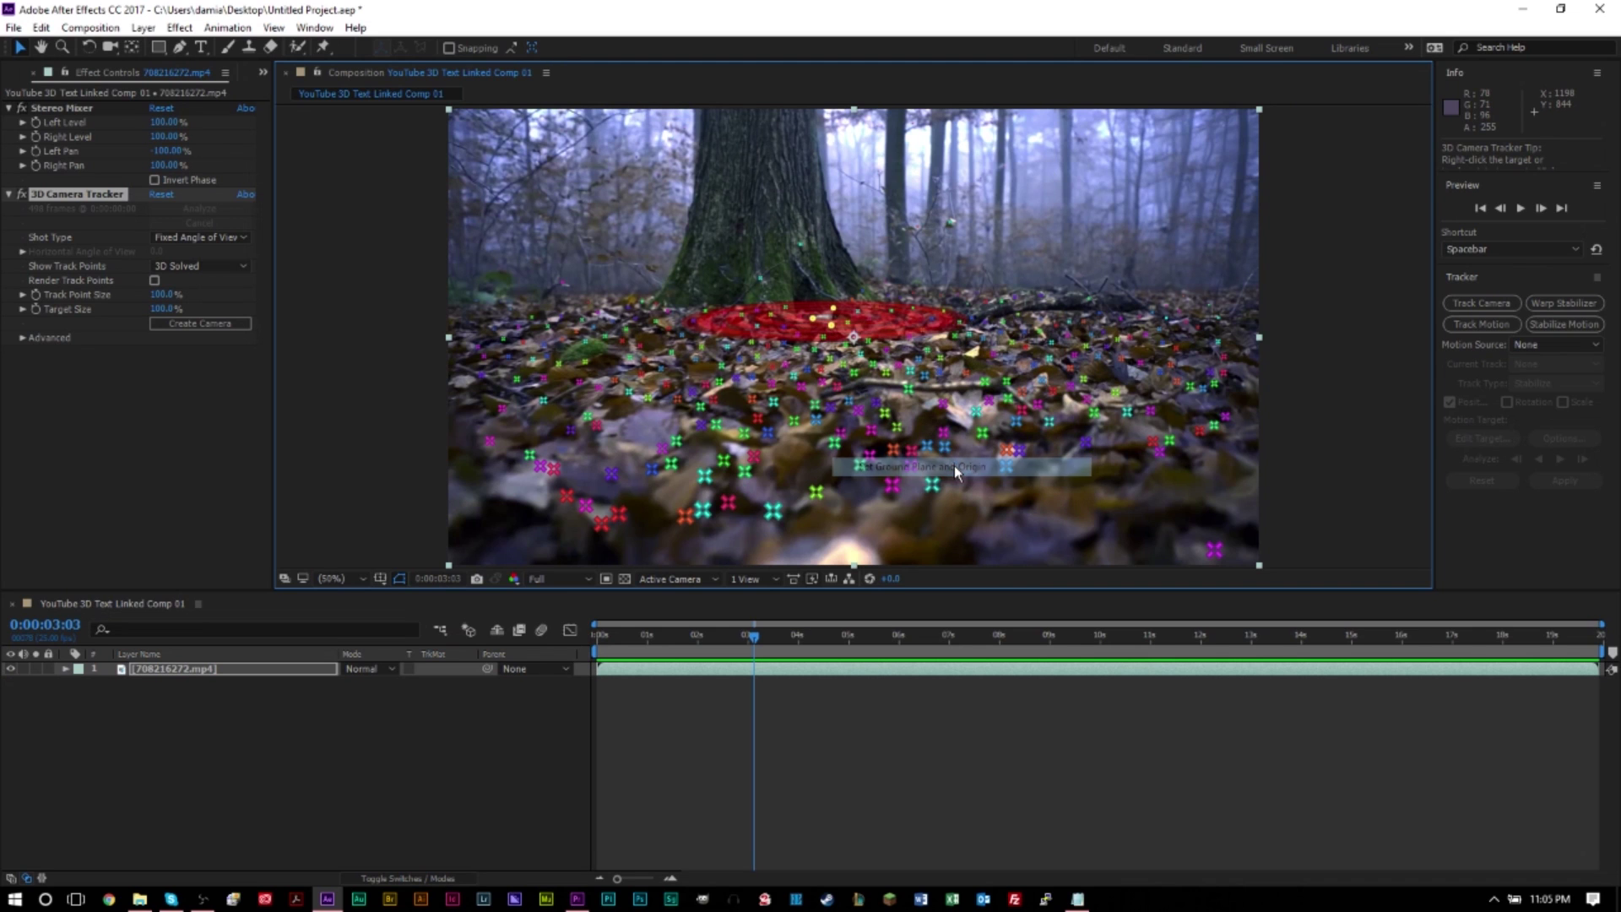
{"action": "right_click", "coordinate": [831, 322]}
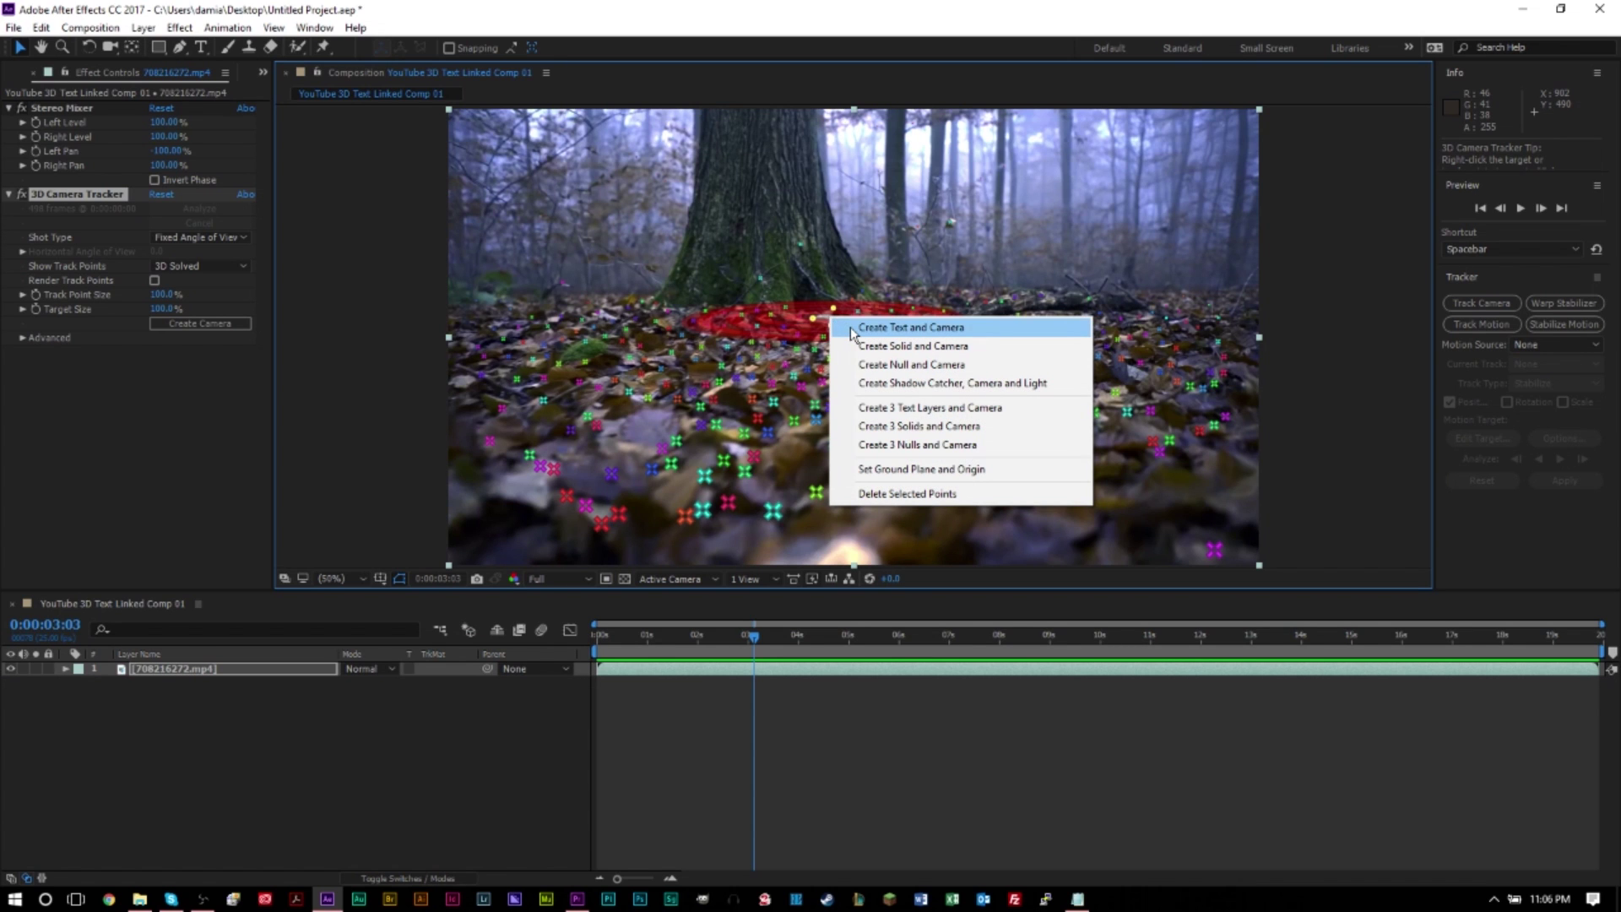
{"action": "left_click", "coordinate": [849, 327]}
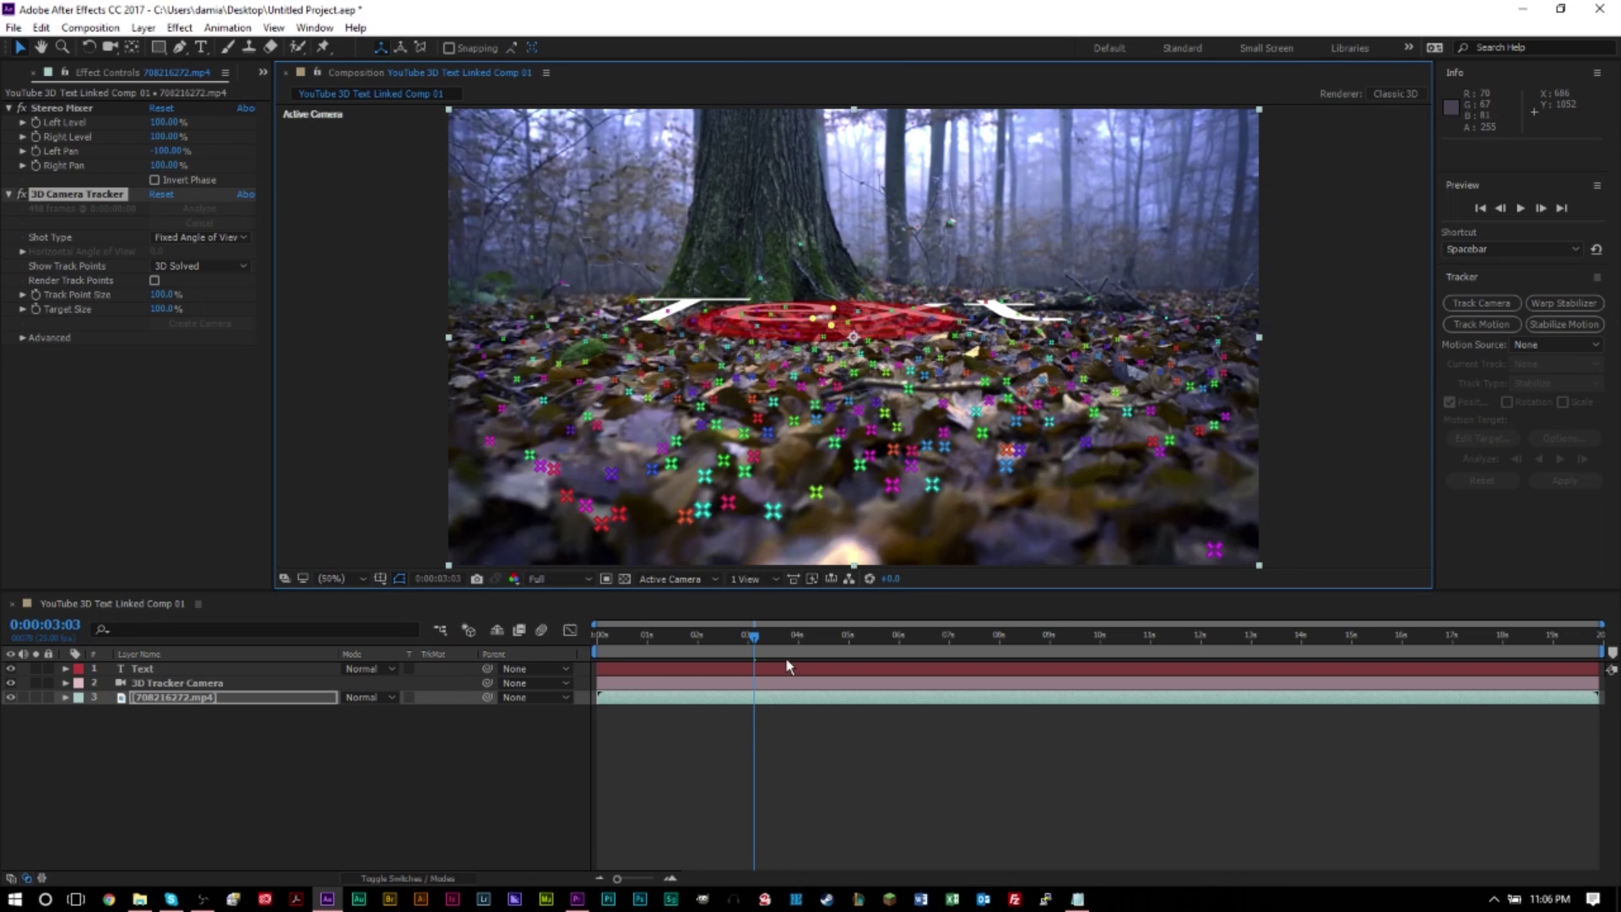
- Try Z, Y and X rotations on the Text layer, undoing each test
{"action": "left_click", "coordinate": [748, 668]}
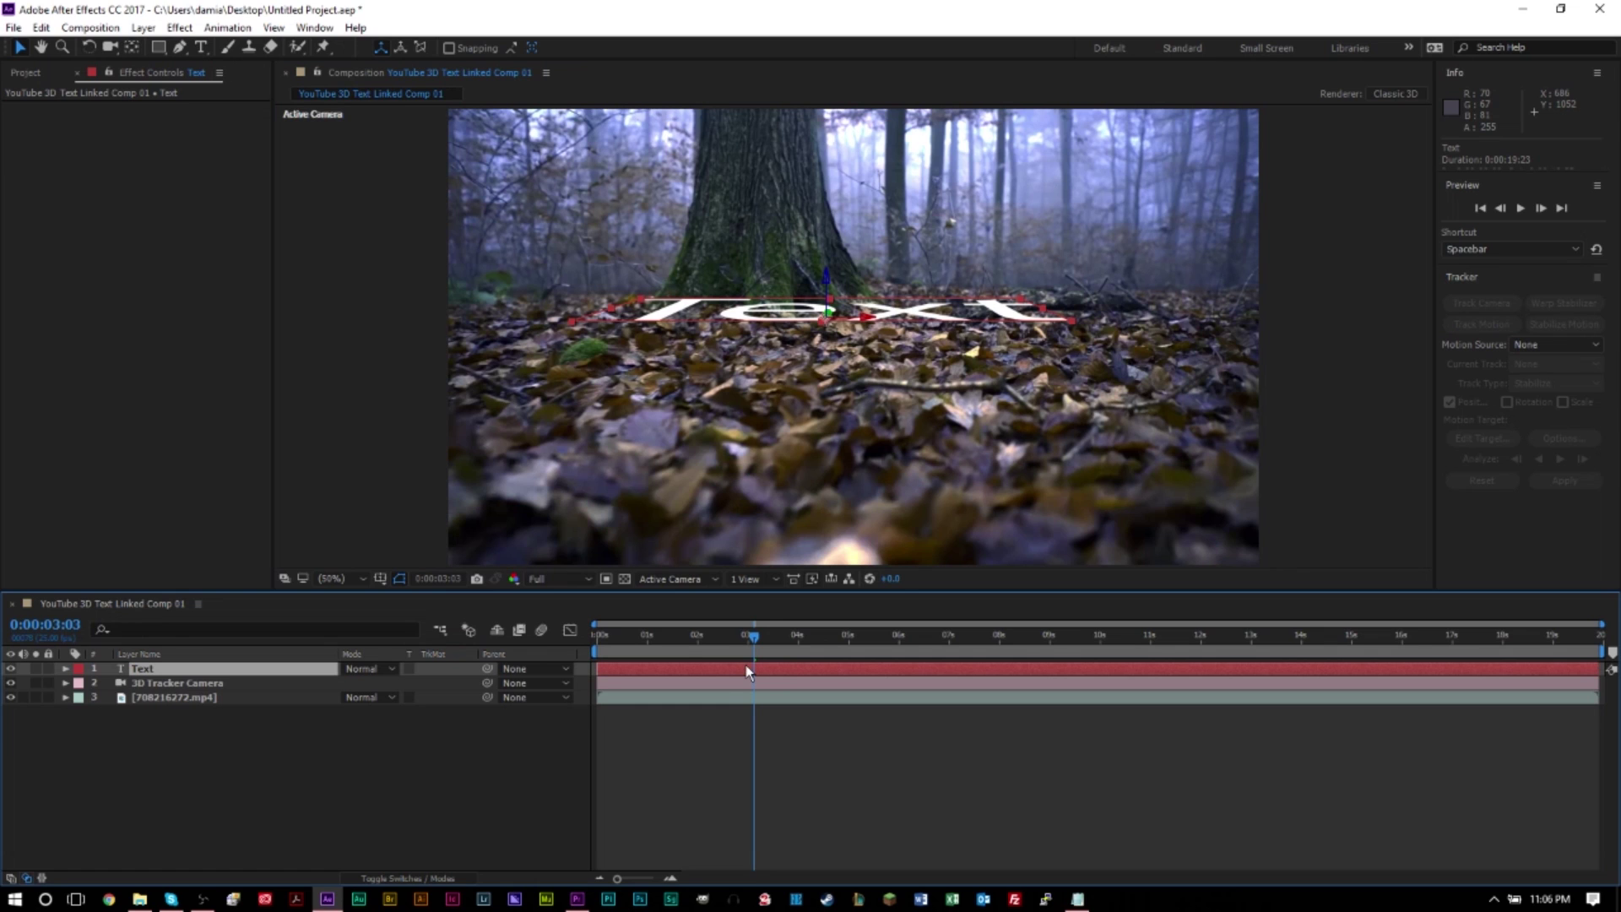
{"action": "key", "text": "r"}
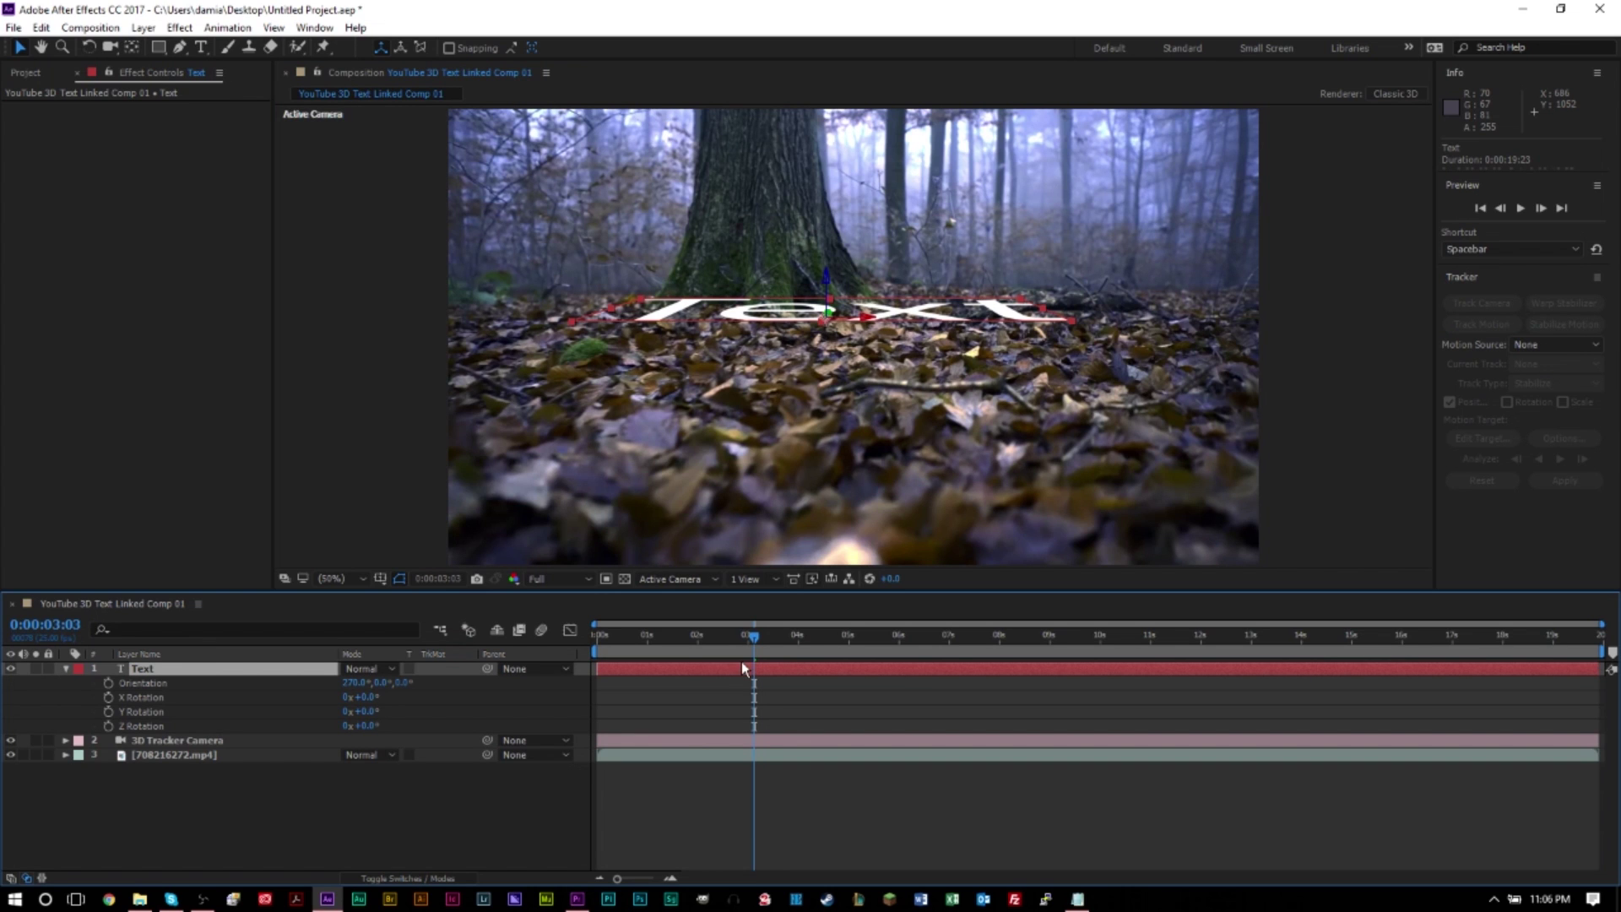
{"action": "left_click_drag", "start_coordinate": [368, 726], "coordinate": [470, 742]}
{"action": "key", "text": "ctrl+z"}
{"action": "left_click_drag", "start_coordinate": [368, 715], "coordinate": [486, 710]}
{"action": "key", "text": "ctrl+z"}
{"action": "left_click_drag", "start_coordinate": [372, 698], "coordinate": [425, 695]}
{"action": "key", "text": "ctrl+z"}
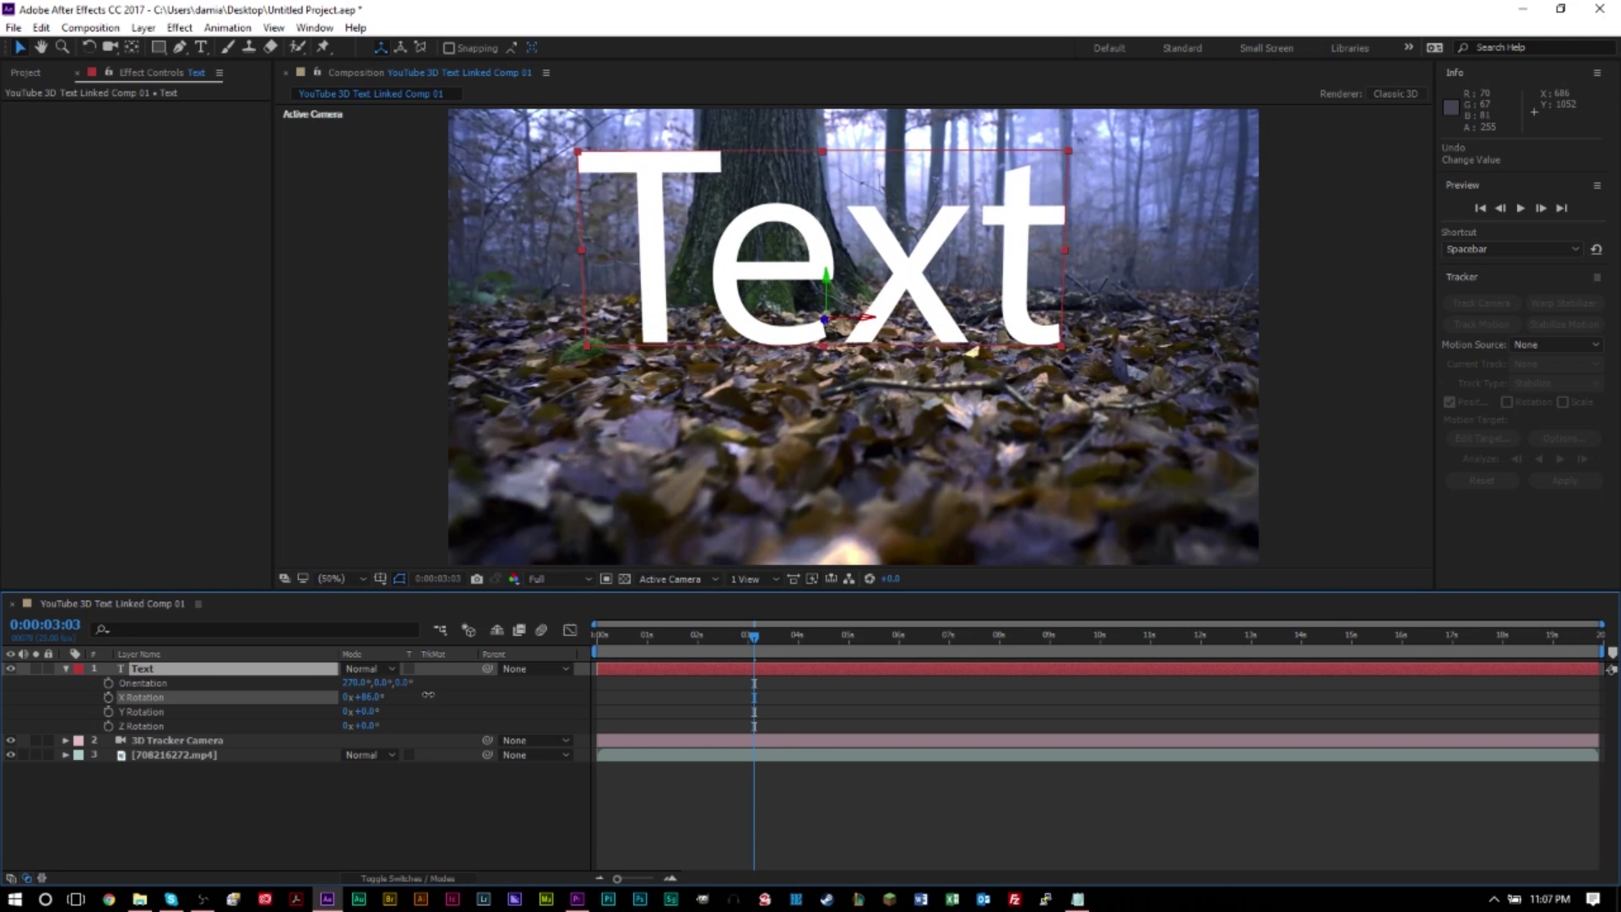
- Angle the upright word slightly sideways (about -38° Y) and preview it tracking with the camera
{"action": "left_click_drag", "start_coordinate": [749, 647], "coordinate": [685, 647]}
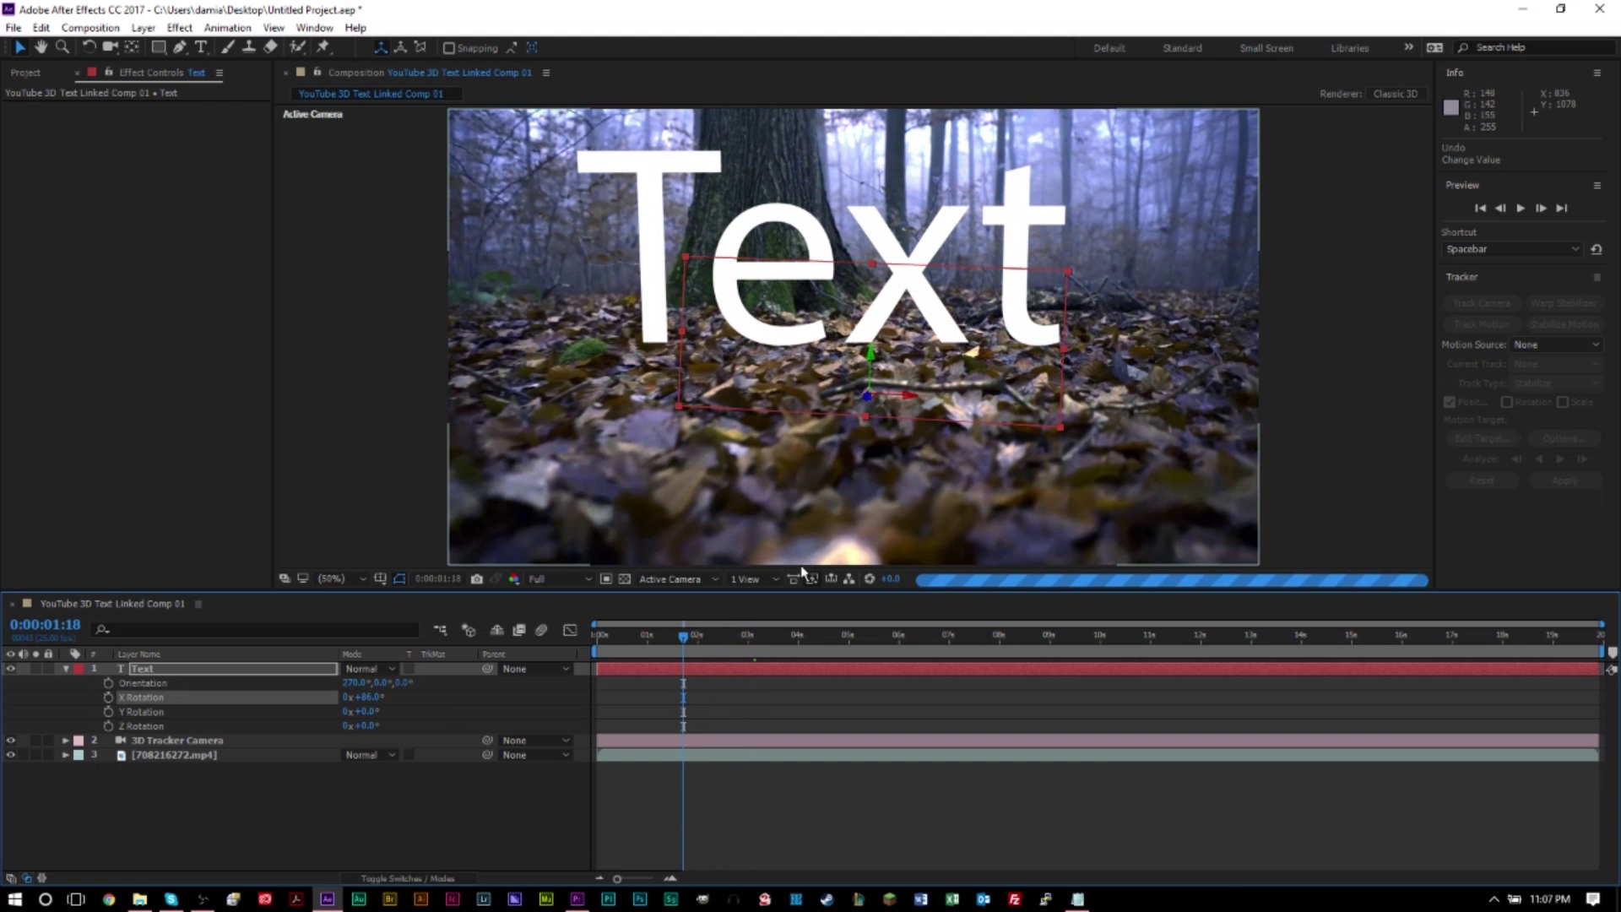
{"action": "key", "text": "space"}
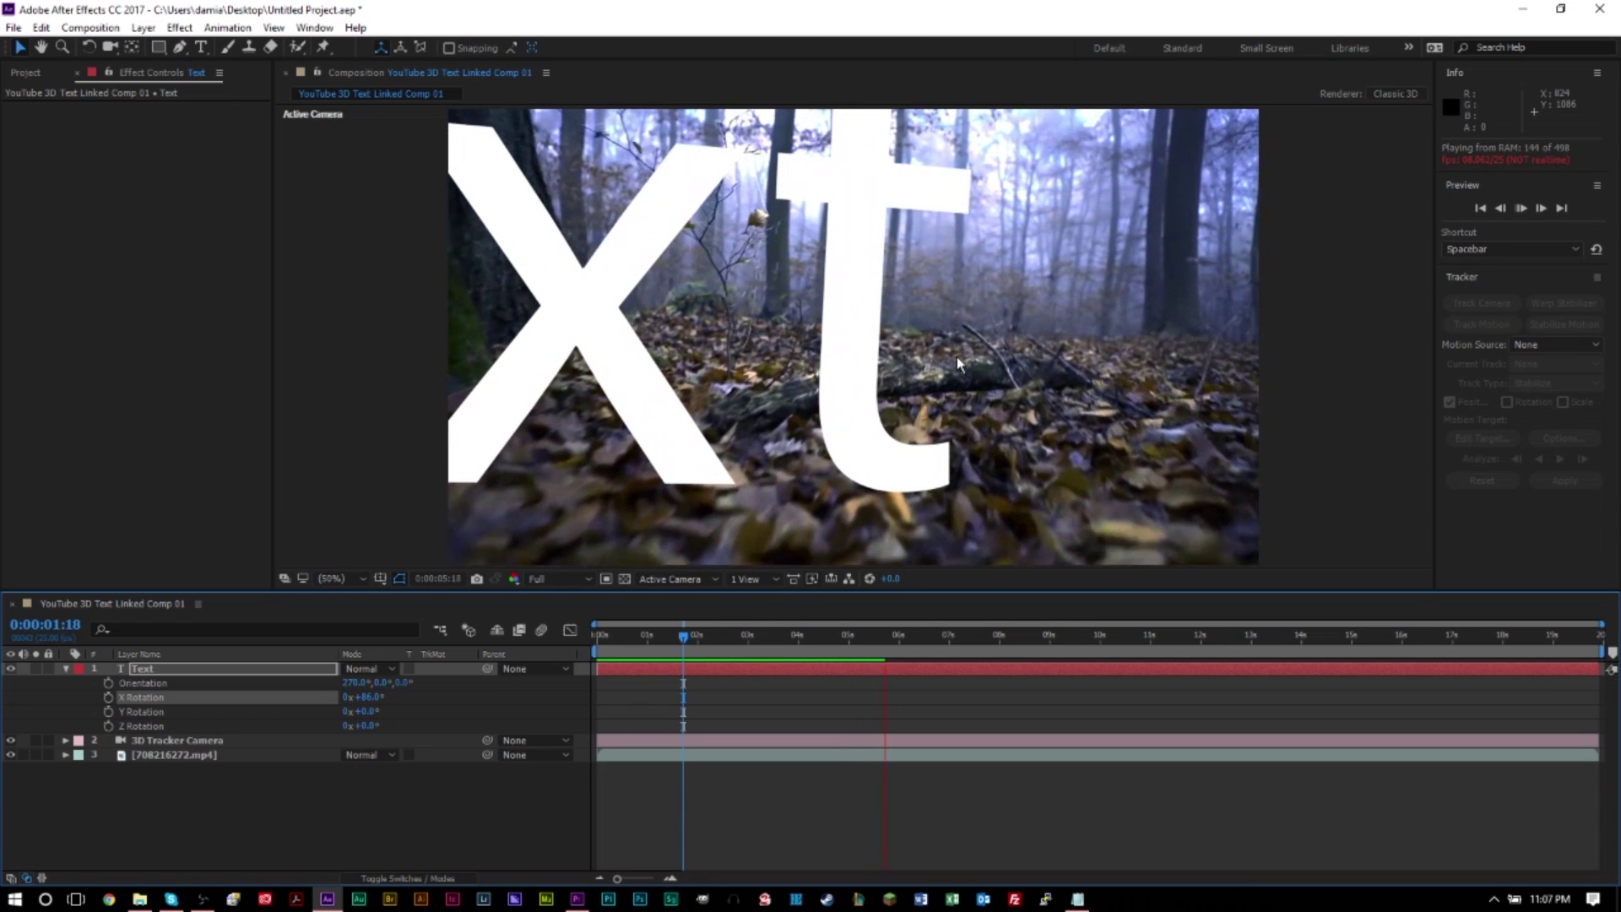
{"action": "key", "text": "space"}
{"action": "mouse_move", "coordinate": [713, 642]}
{"action": "left_mouse_down"}
{"action": "mouse_move", "coordinate": [639, 643]}
{"action": "mouse_move", "coordinate": [685, 643]}
{"action": "left_mouse_up"}
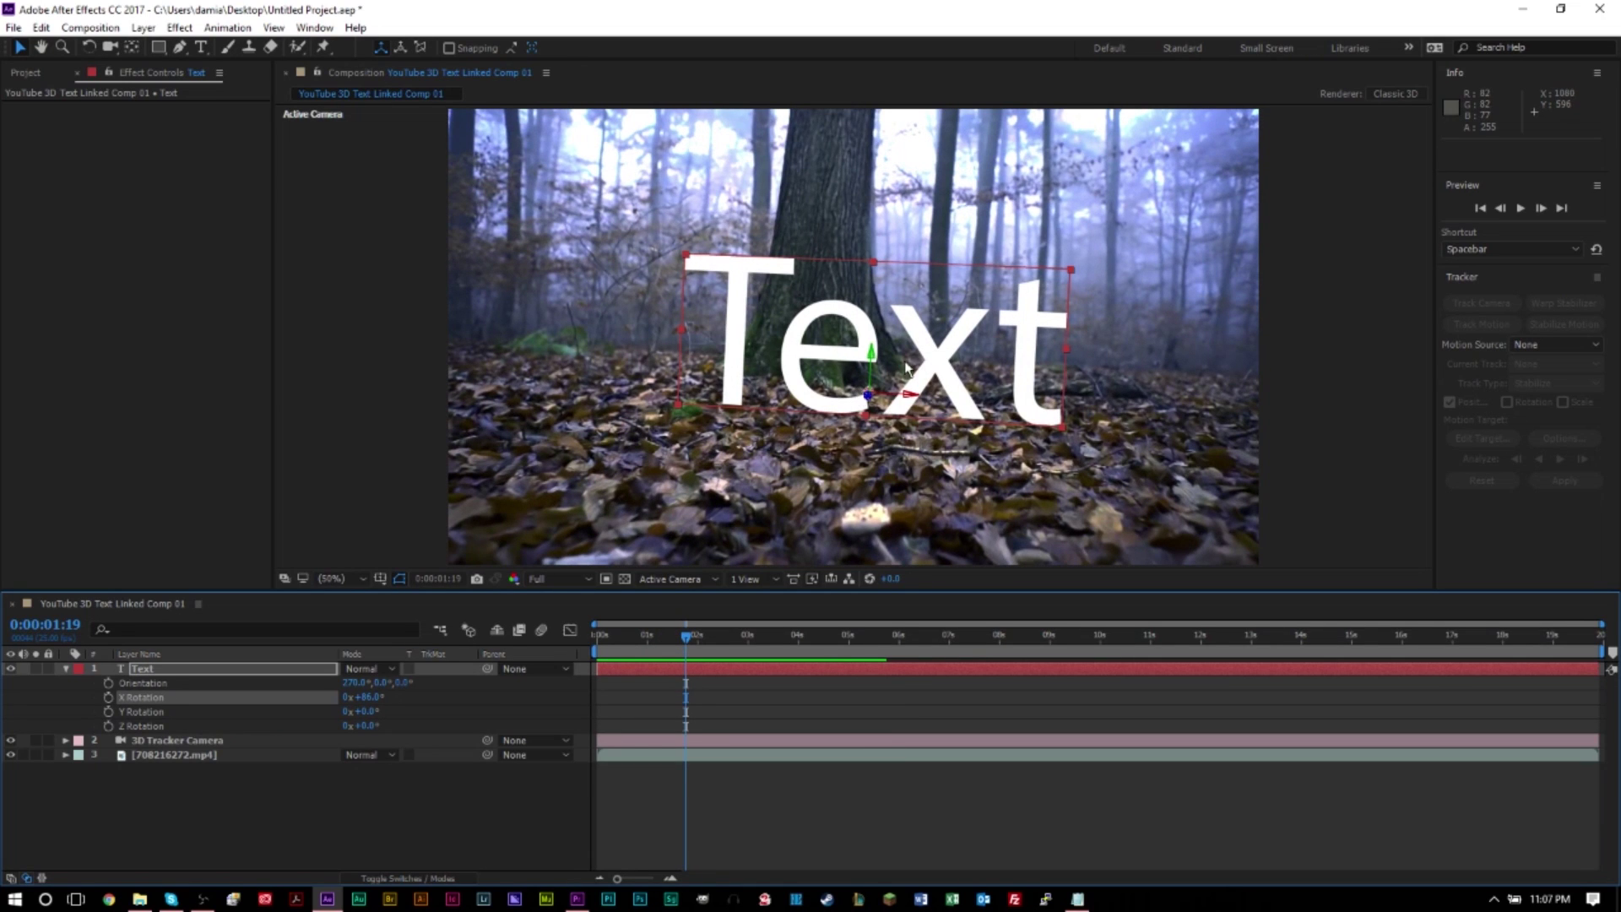
{"action": "left_click_drag", "start_coordinate": [374, 711], "coordinate": [345, 712]}
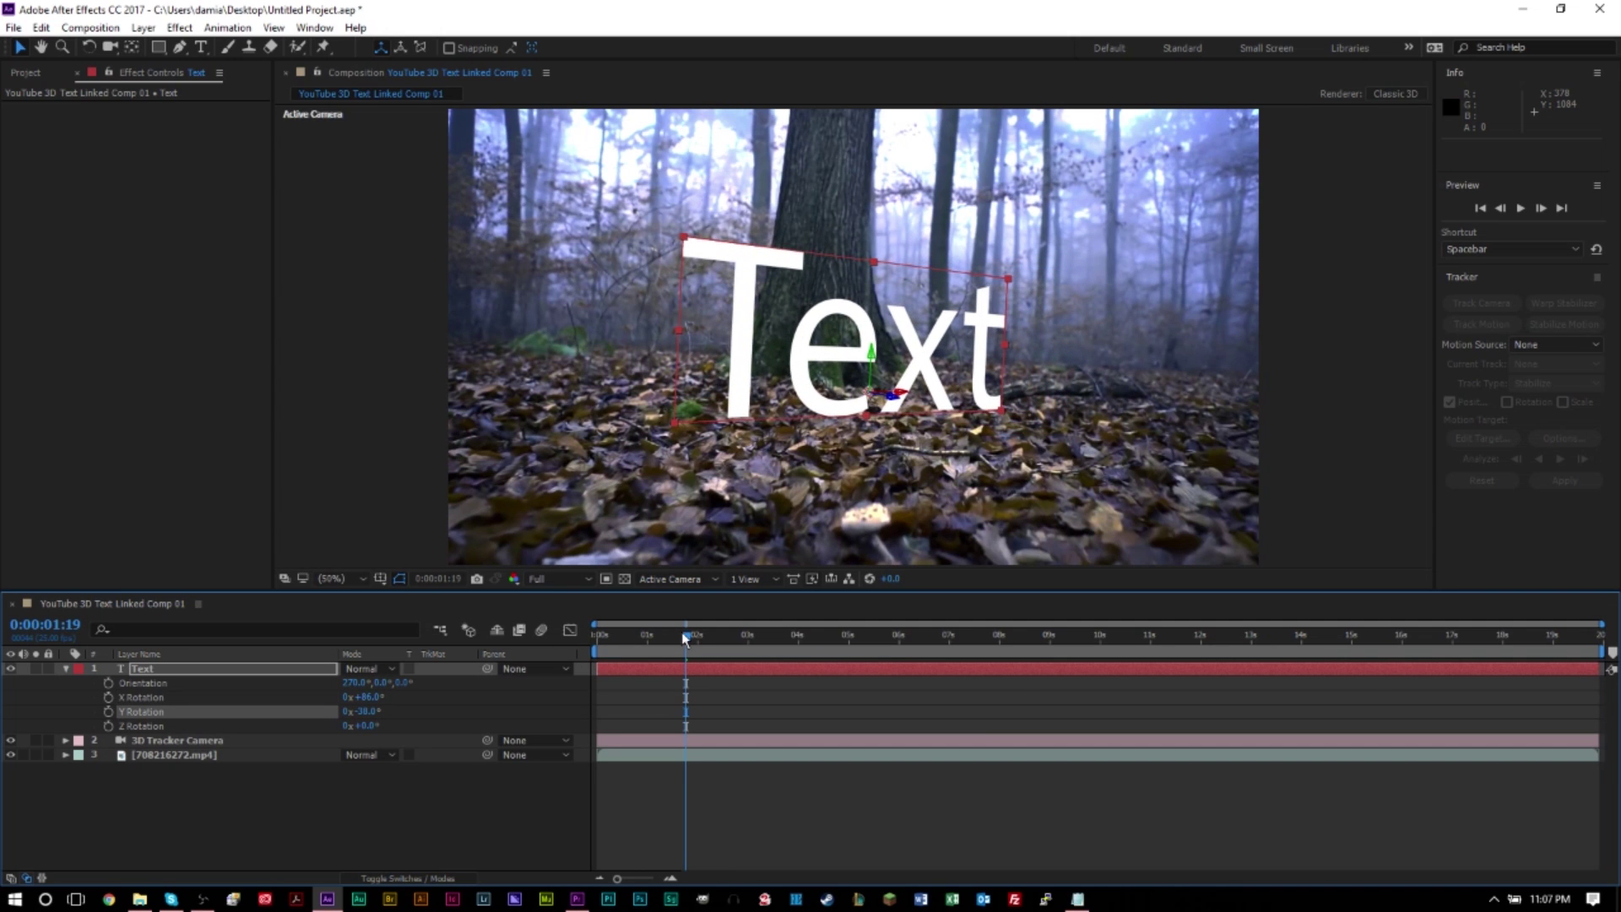
{"action": "key", "text": "space"}
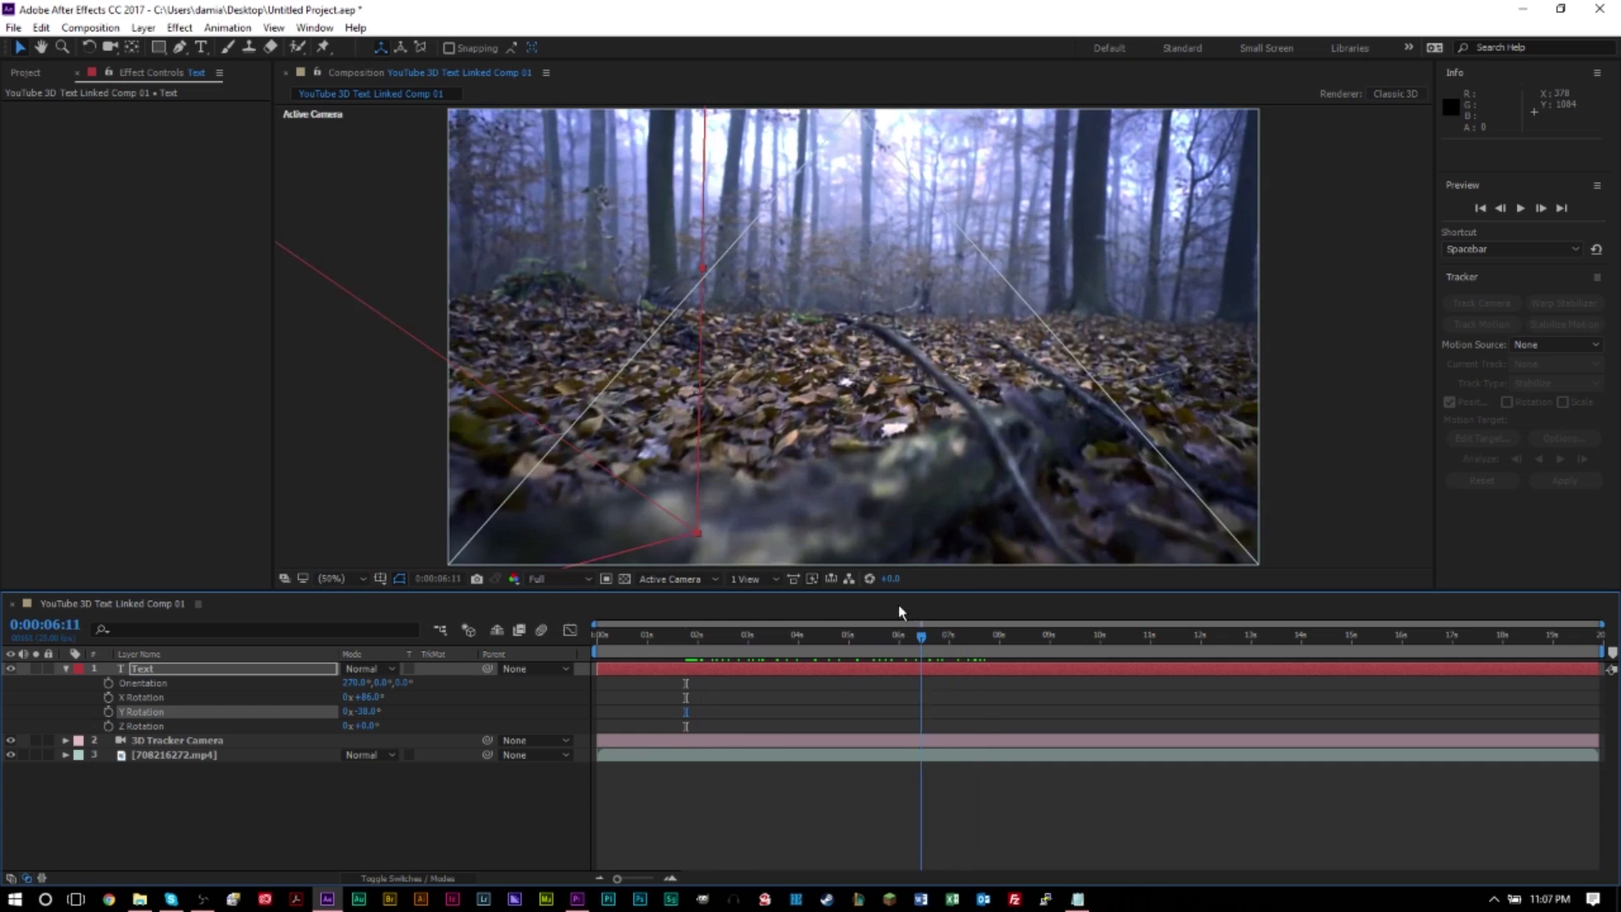
{"action": "left_click_drag", "start_coordinate": [709, 626], "coordinate": [672, 626]}
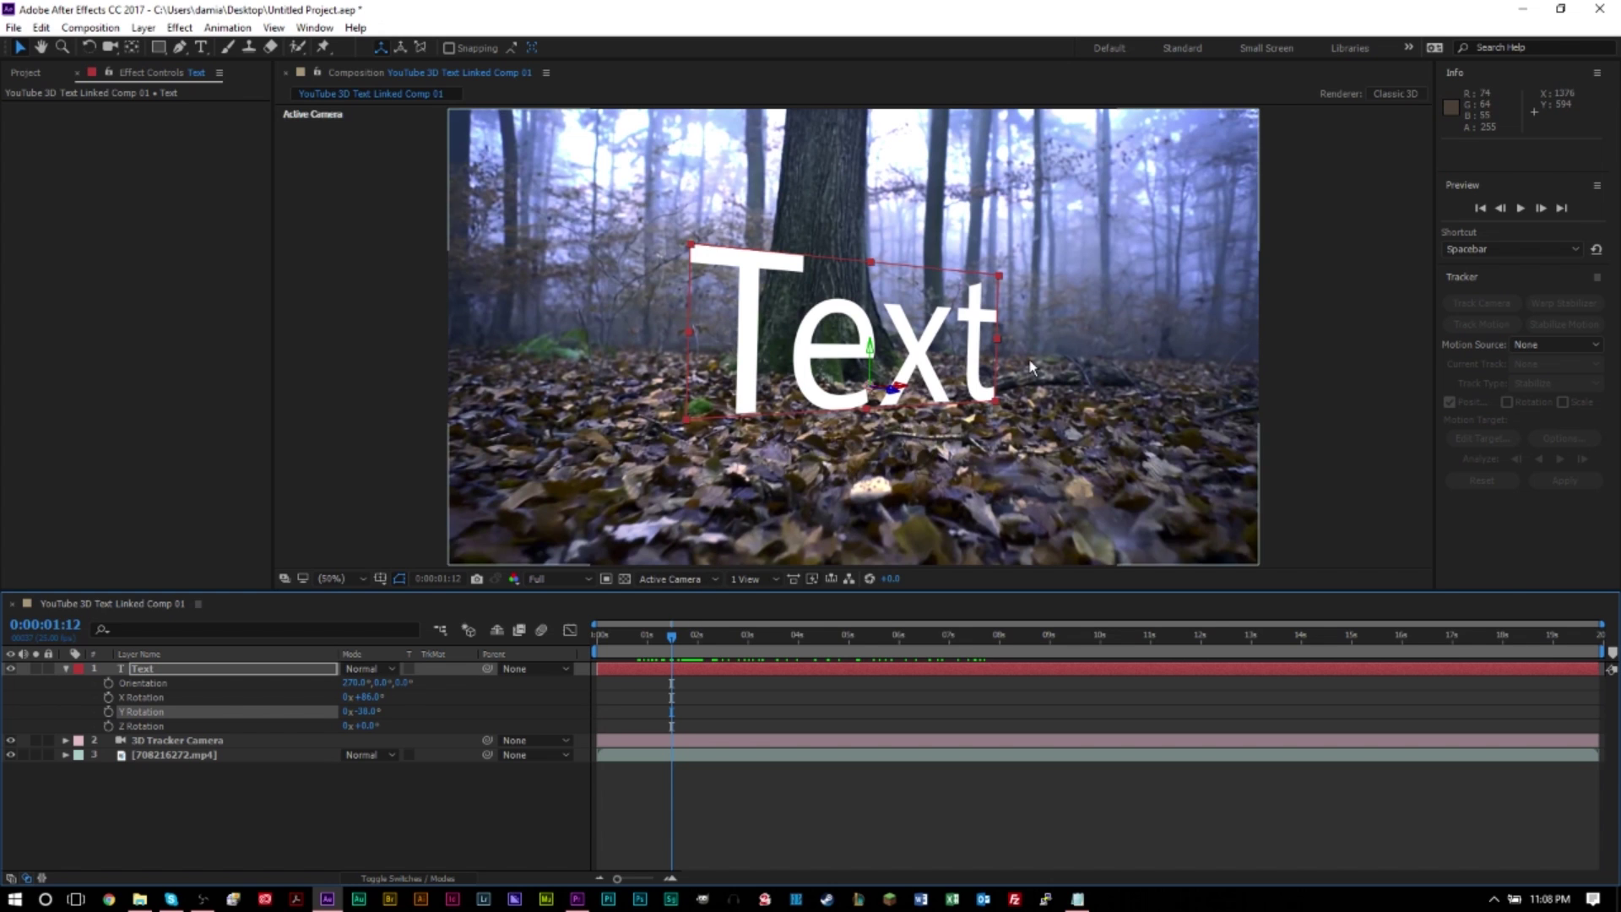
{"action": "left_click", "coordinate": [861, 666]}
- Set the word Text's kerning to Optical in the Character panel
{"action": "key", "text": "ctrl+t"}
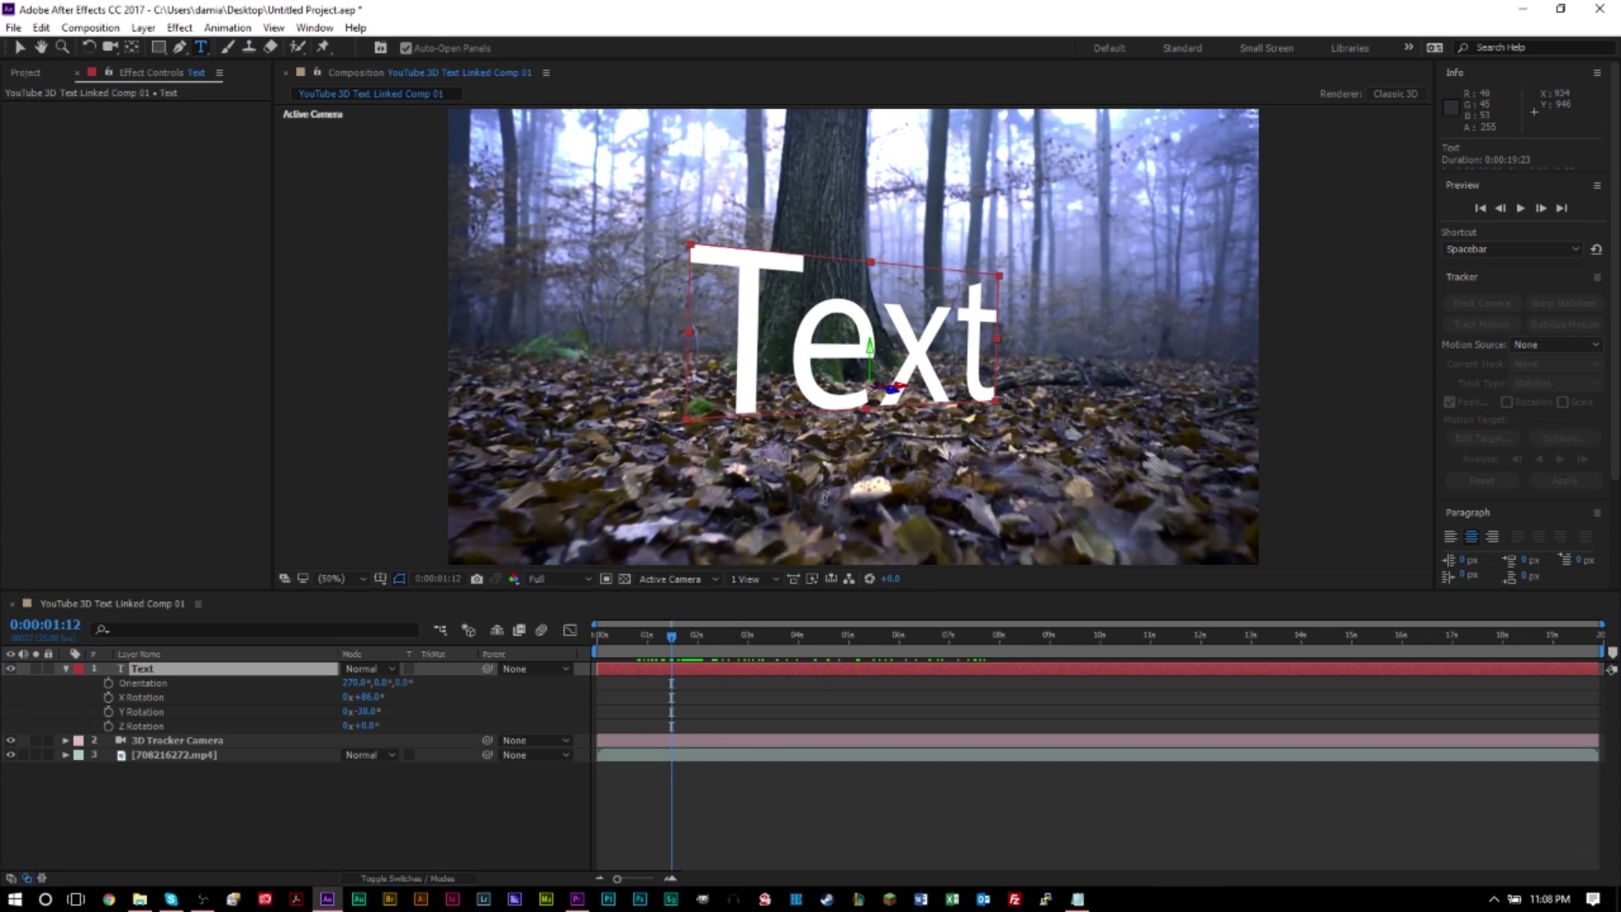
{"action": "double_click", "coordinate": [725, 317]}
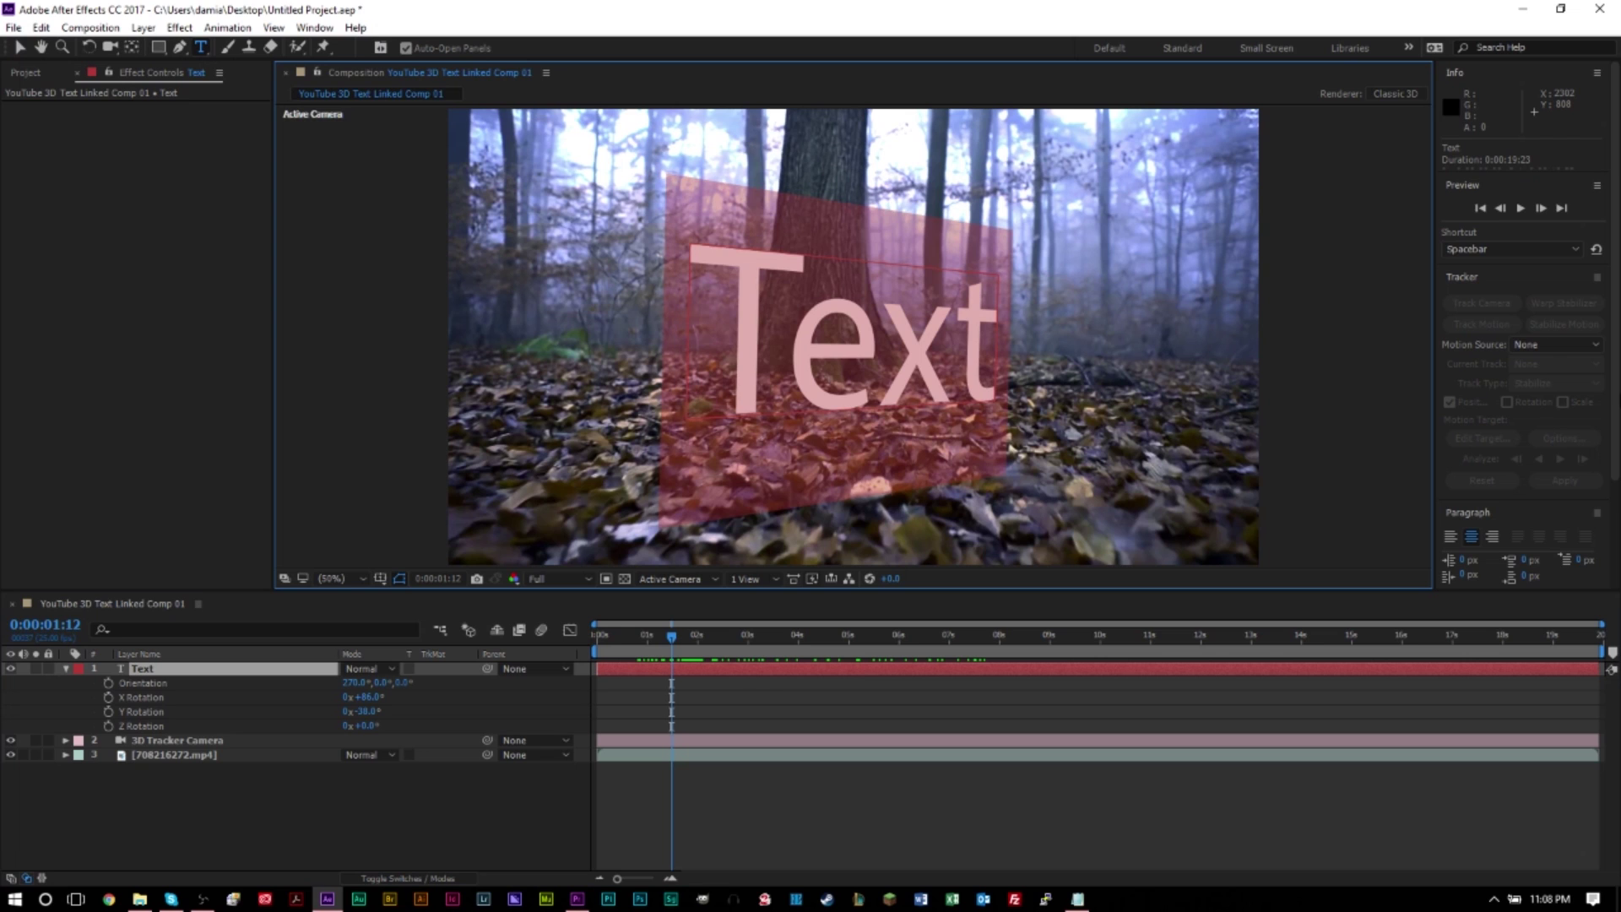
{"action": "scroll", "coordinate": [1594, 407], "scroll_direction": "down", "scroll_amount": 4}
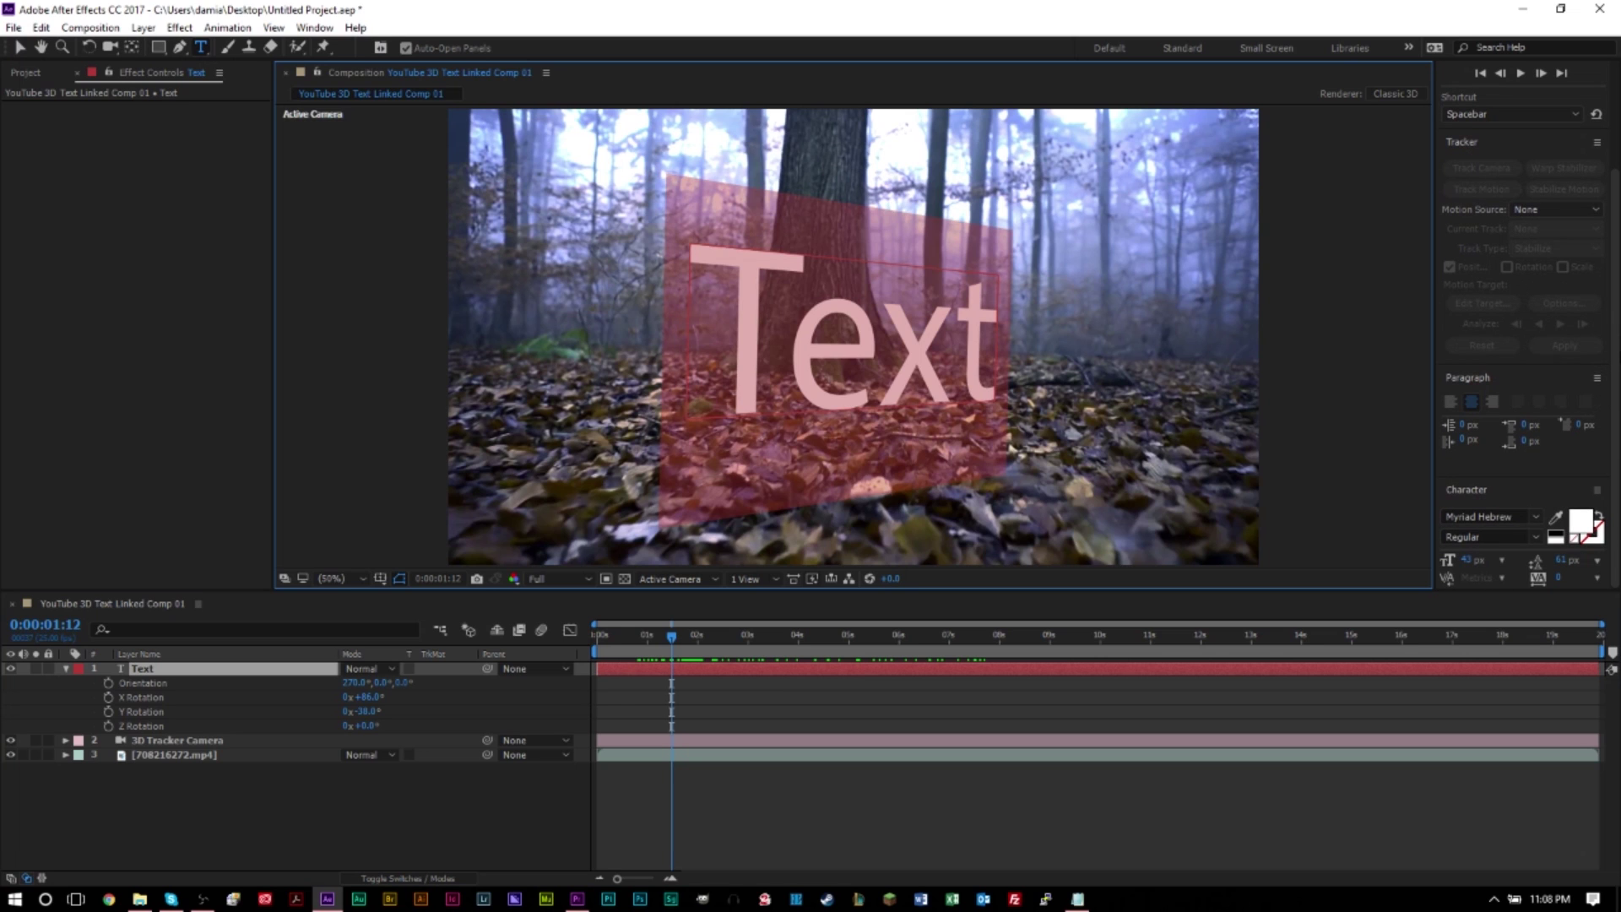
{"action": "left_click", "coordinate": [1500, 580]}
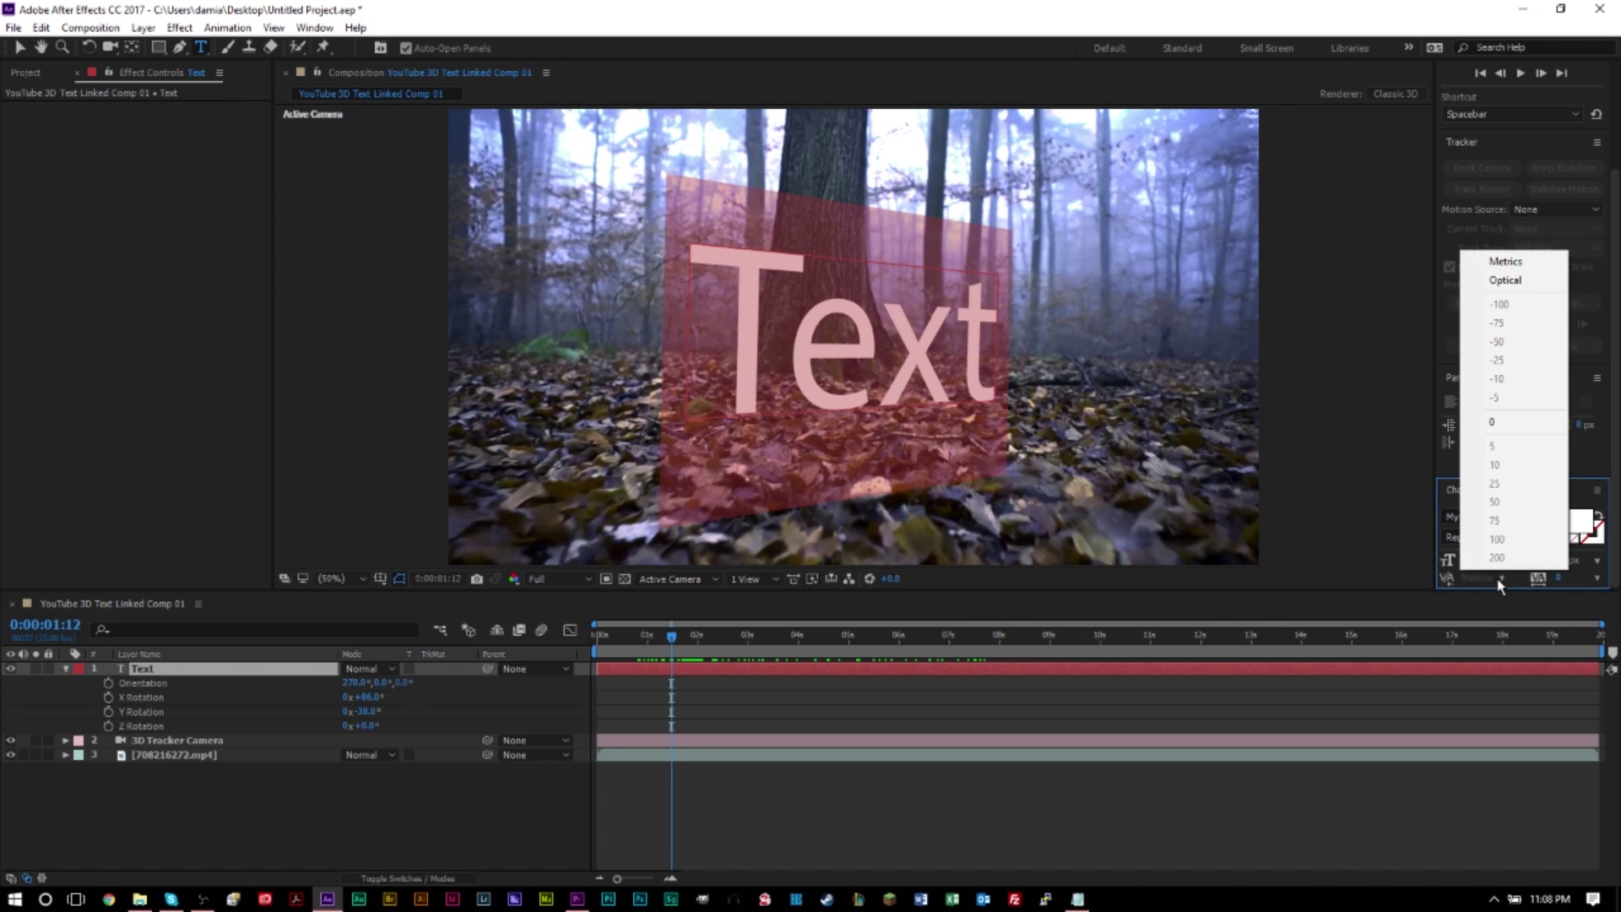
{"action": "left_click", "coordinate": [1517, 275]}
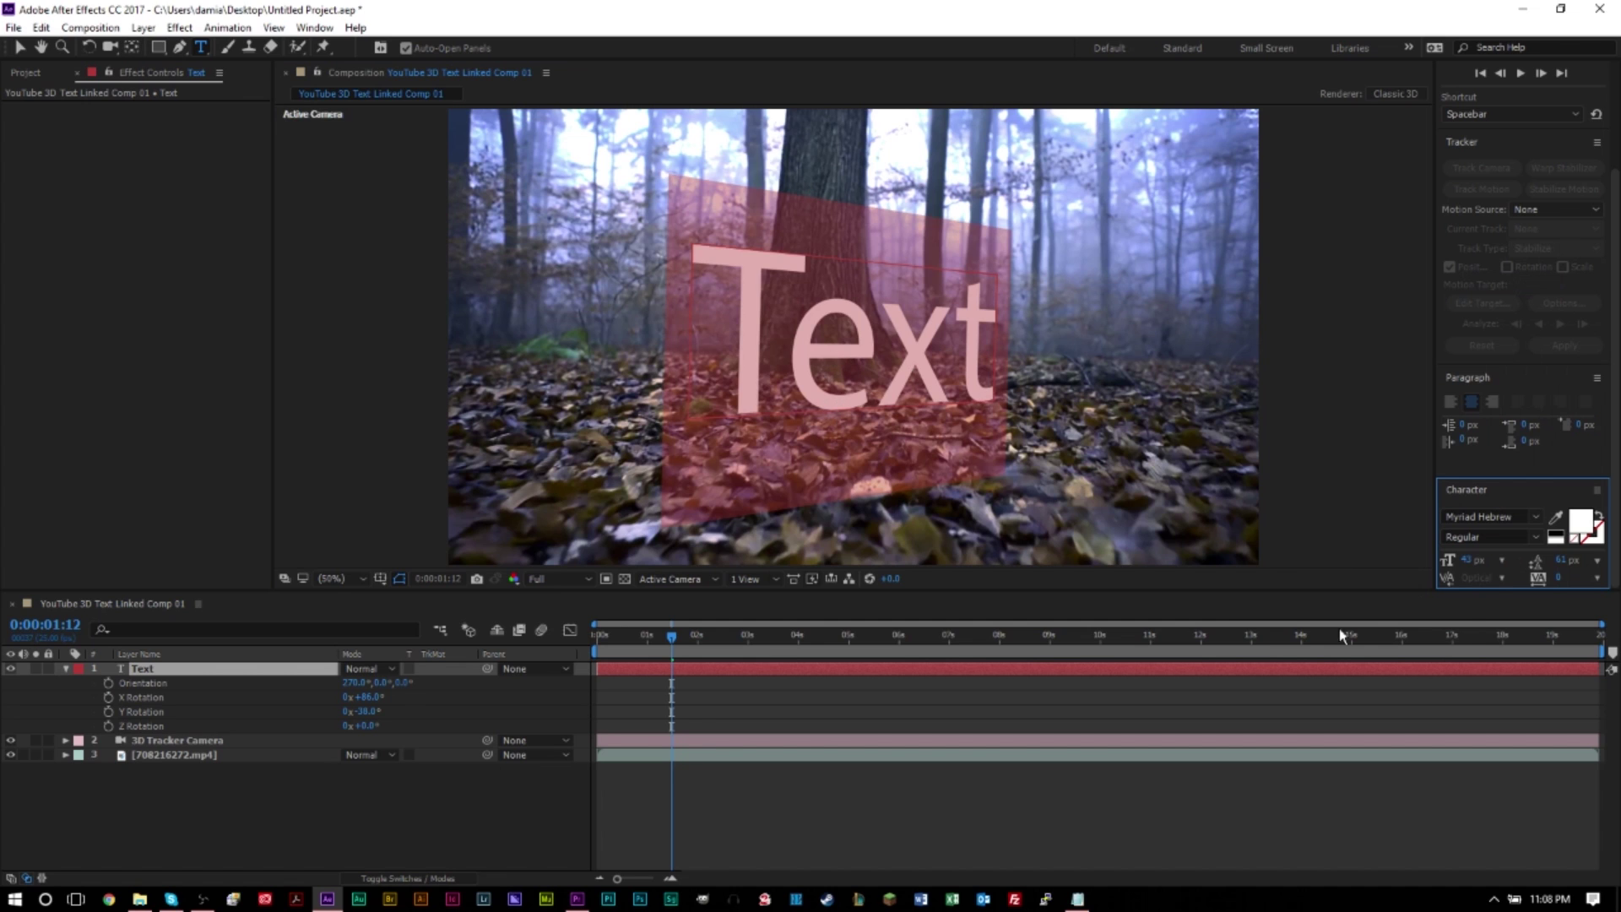
{"action": "left_click", "coordinate": [1501, 581]}
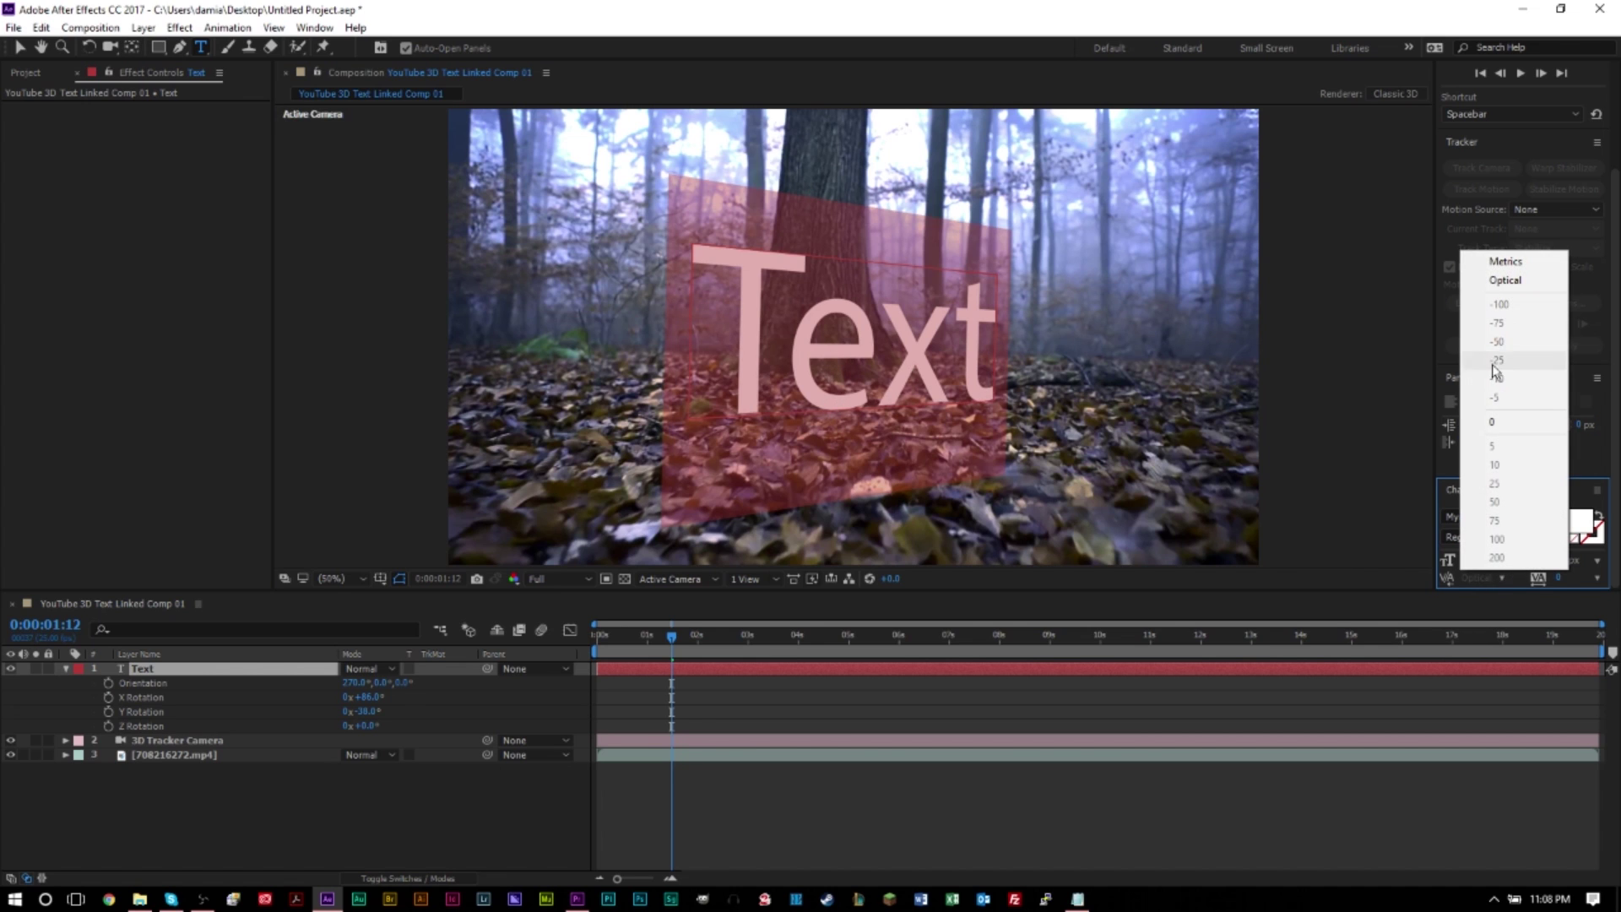
{"action": "left_click", "coordinate": [1501, 287]}
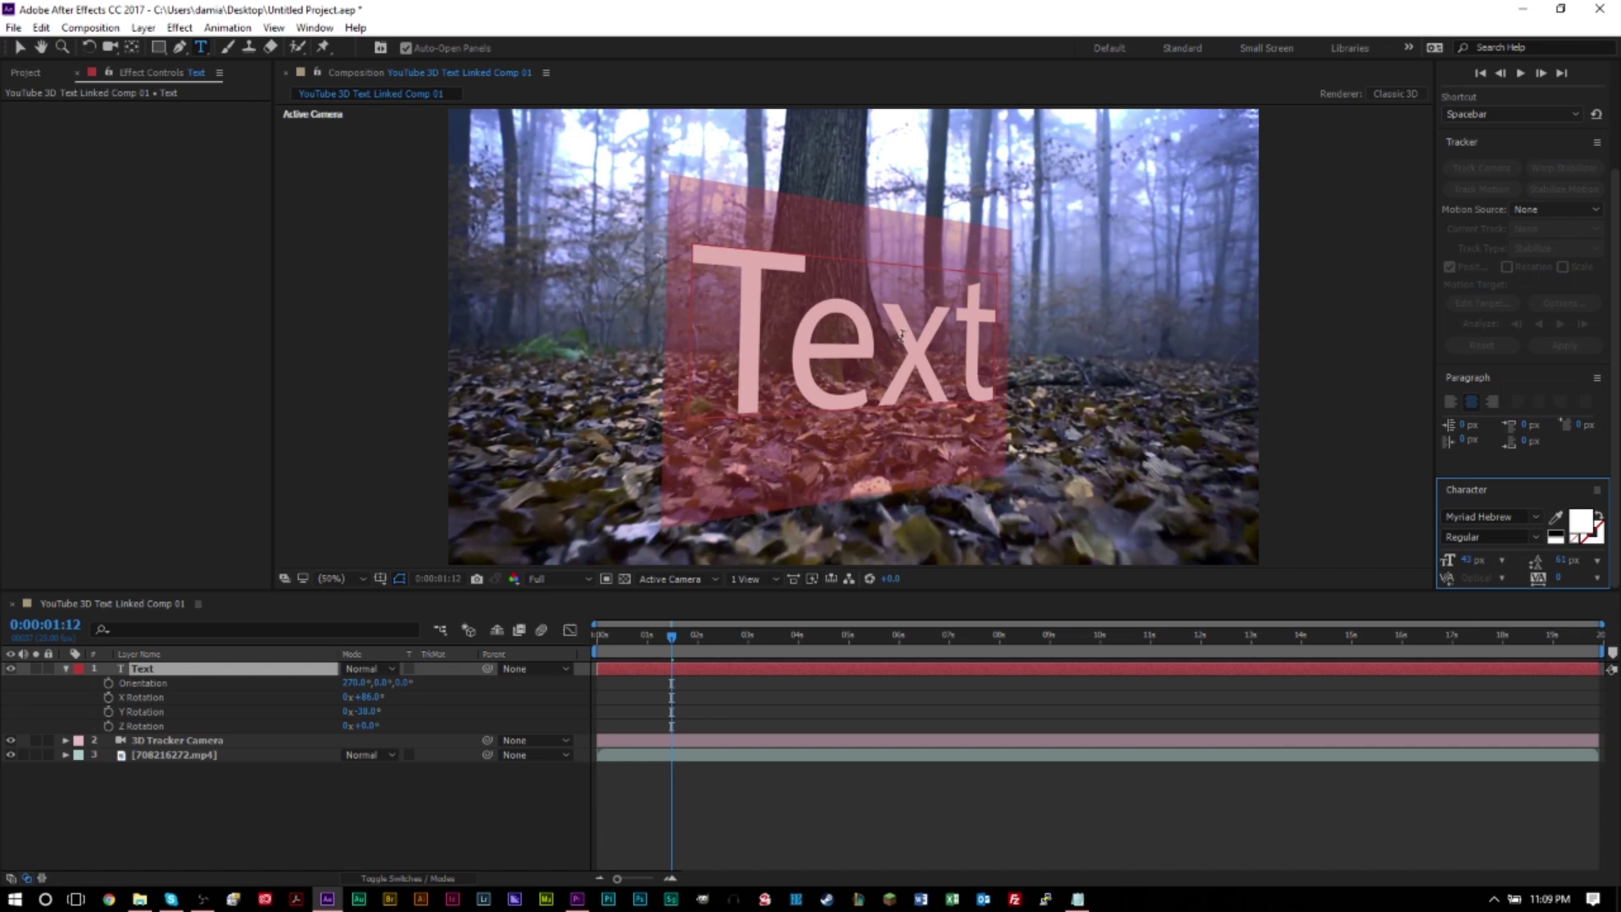
{"action": "left_click", "coordinate": [834, 322]}
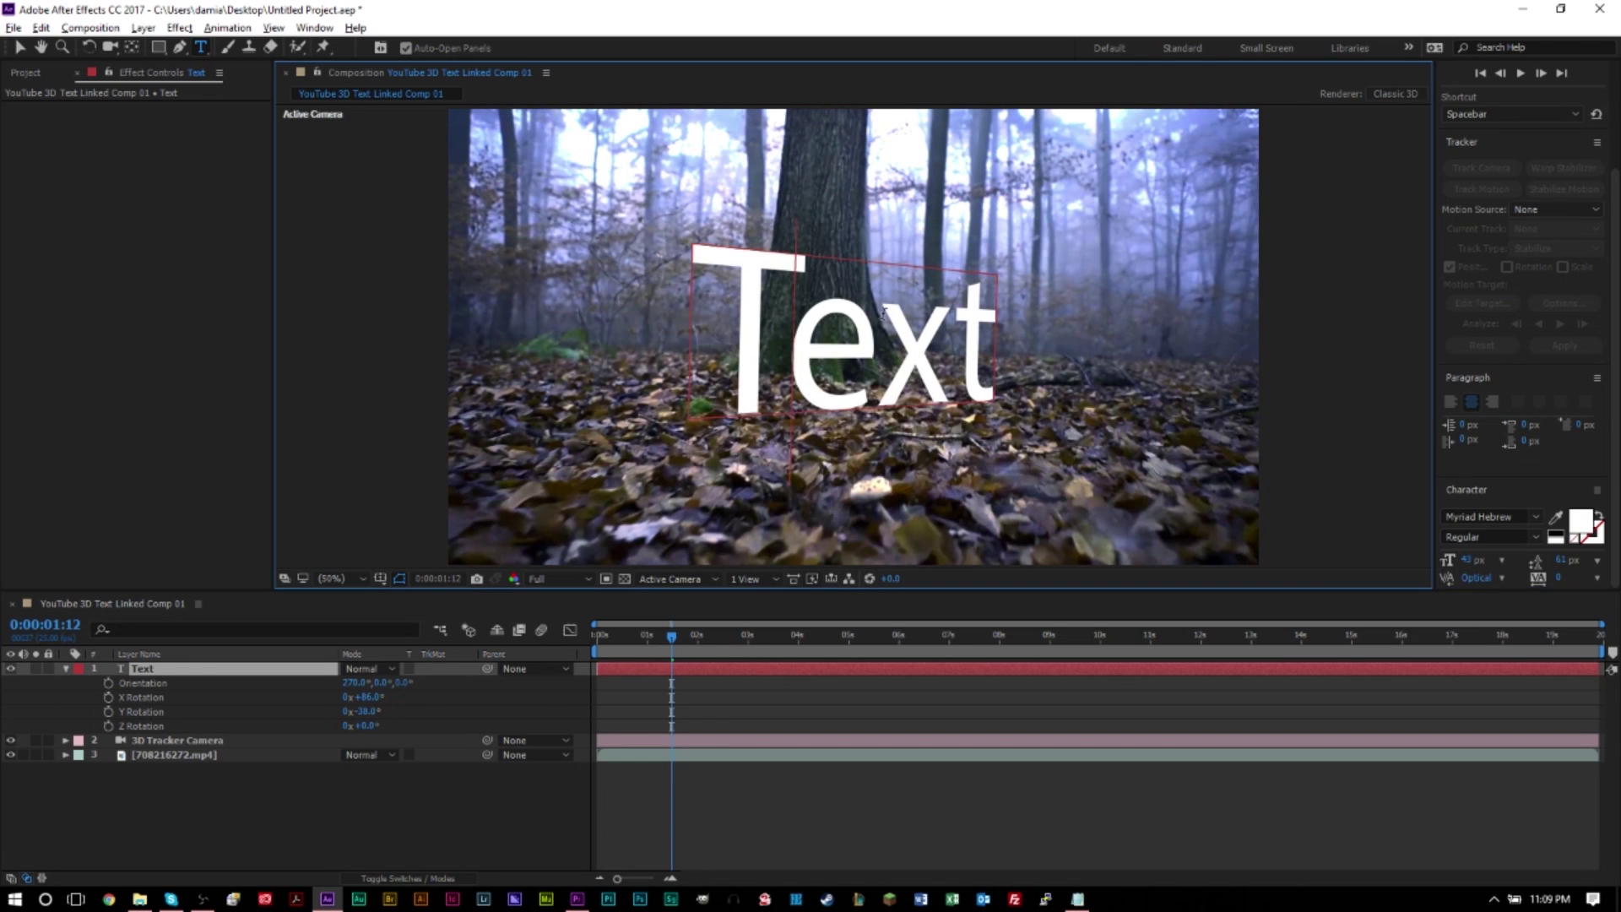
- Change the font to the heavy Typo Grotesk face and keep the text centred
{"action": "double_click", "coordinate": [827, 329]}
{"action": "left_click", "coordinate": [1517, 517]}
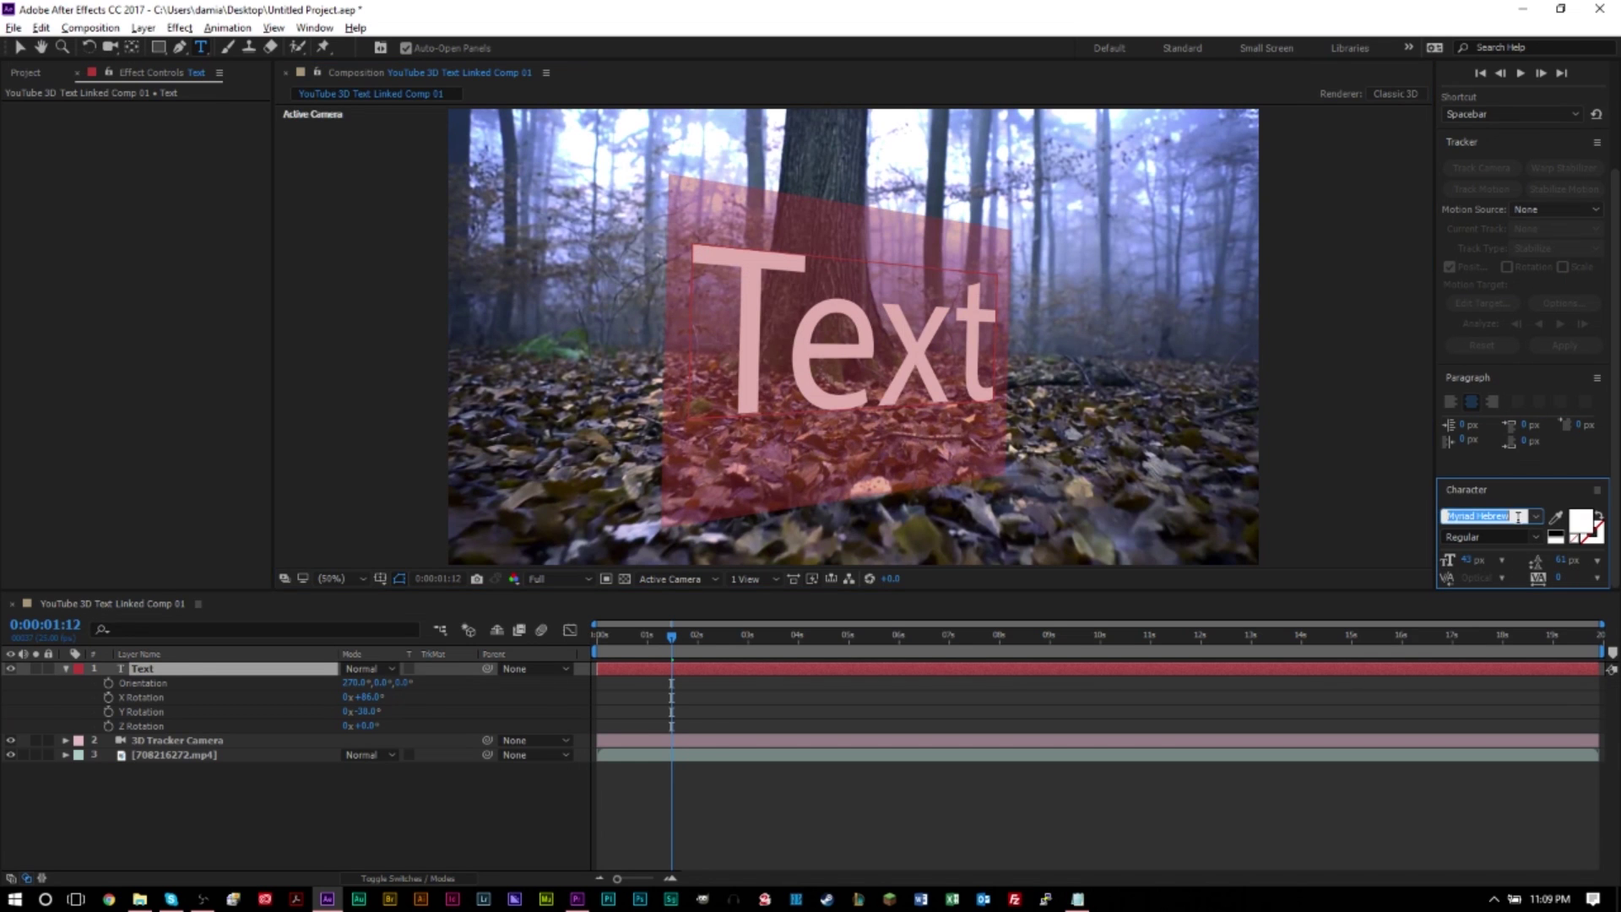
{"action": "type", "text": "Adobe Hebrew"}
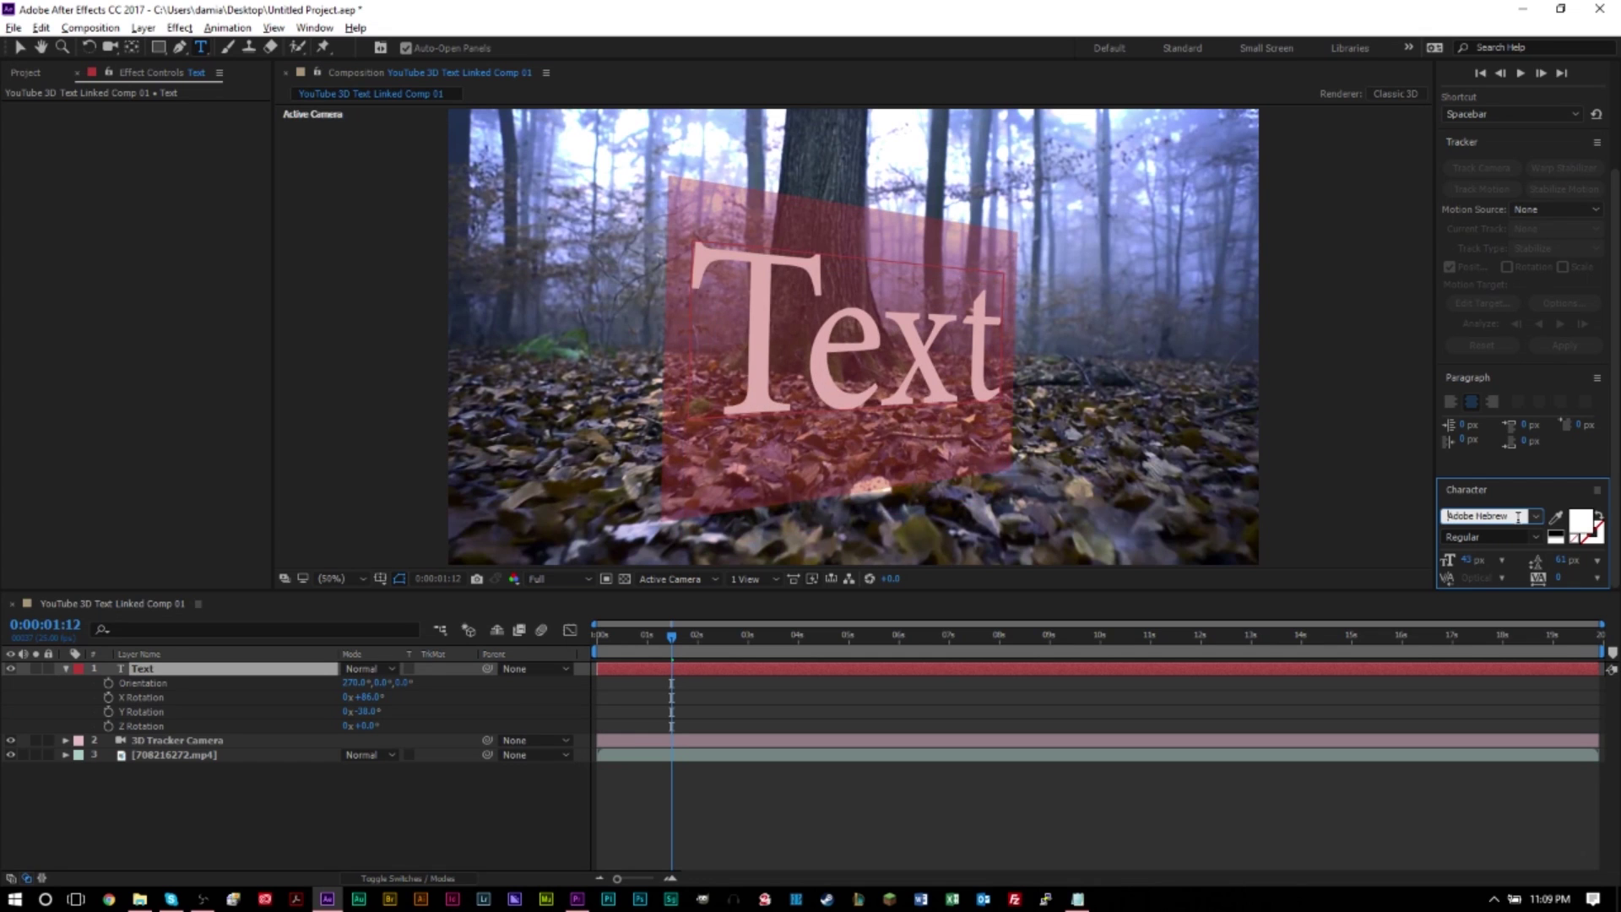
{"action": "type", "text": "Typo"}
{"action": "left_click", "coordinate": [1406, 649]}
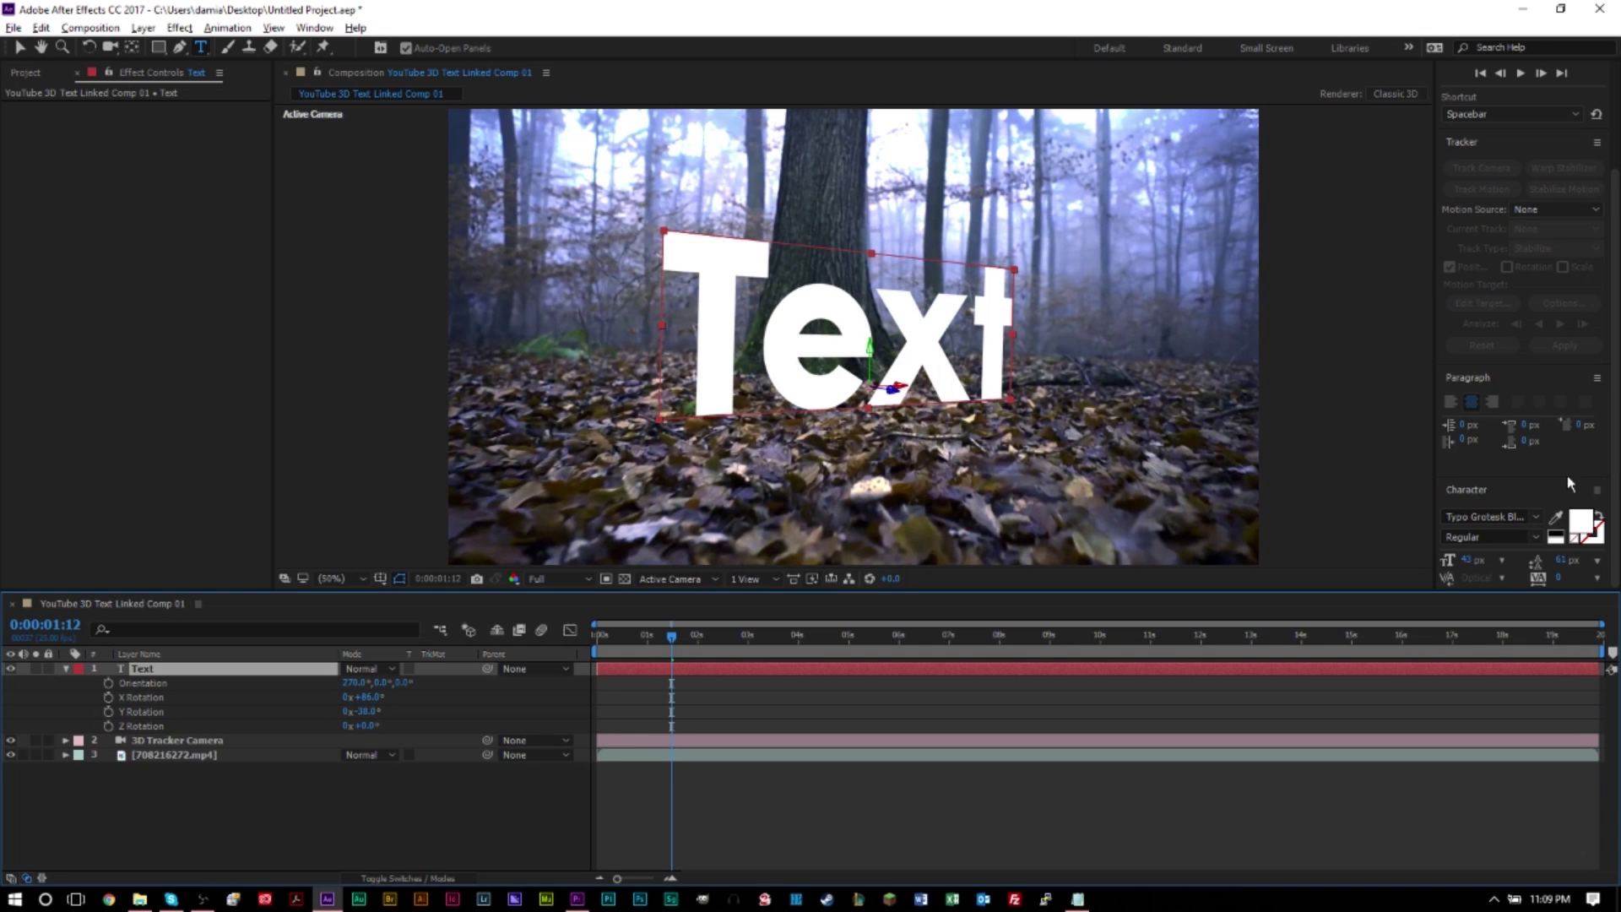
{"action": "left_click", "coordinate": [1449, 400]}
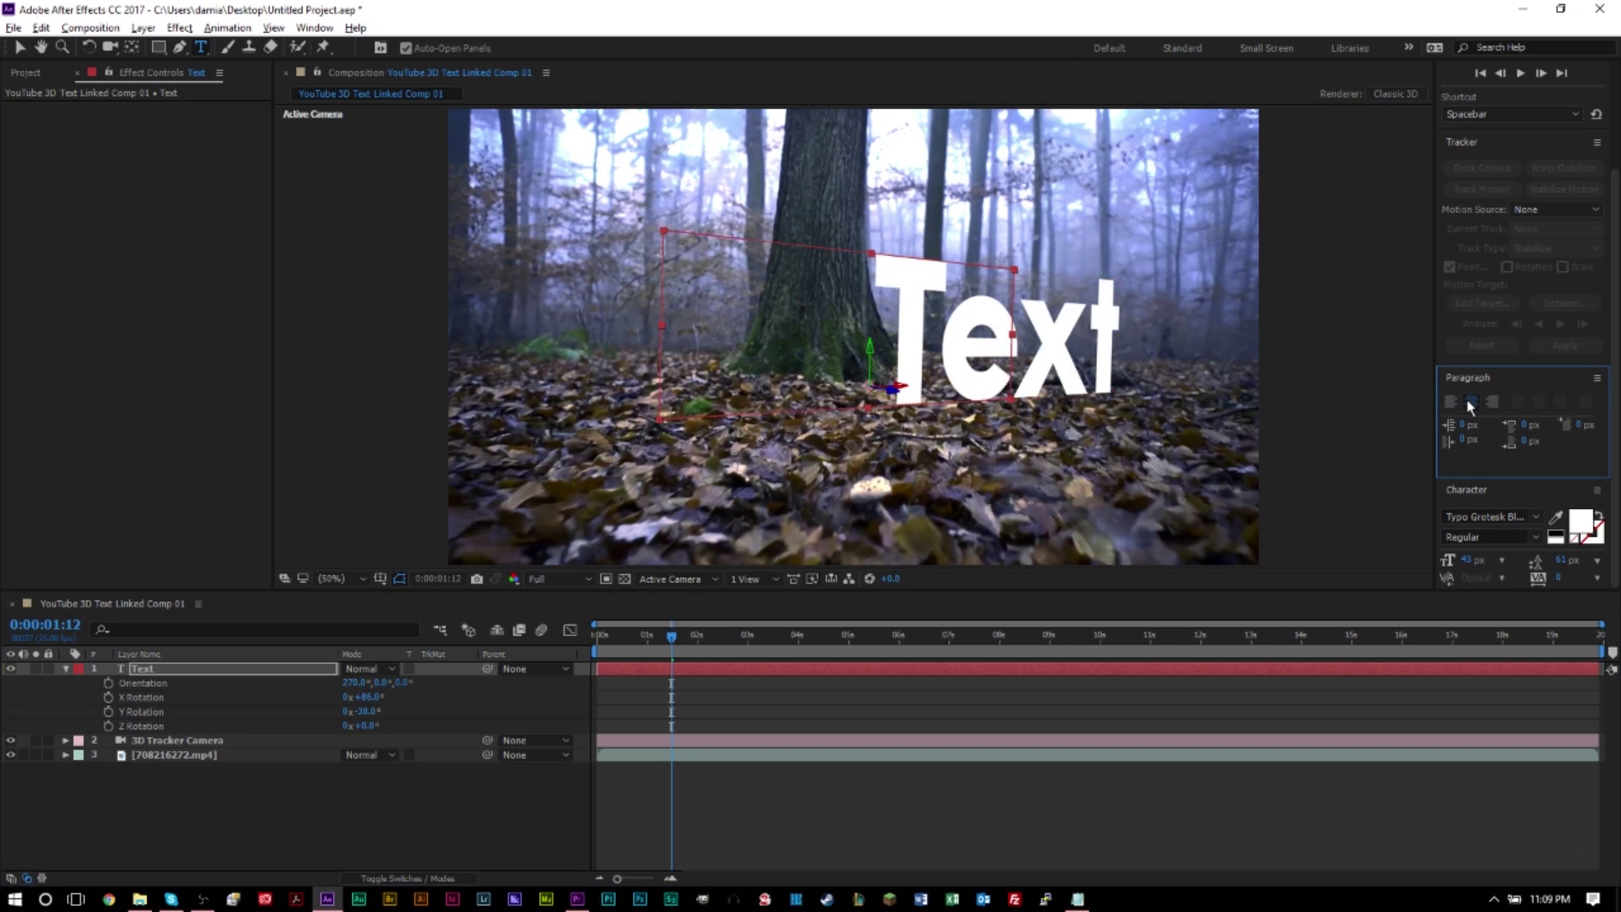
{"action": "left_click", "coordinate": [1471, 403]}
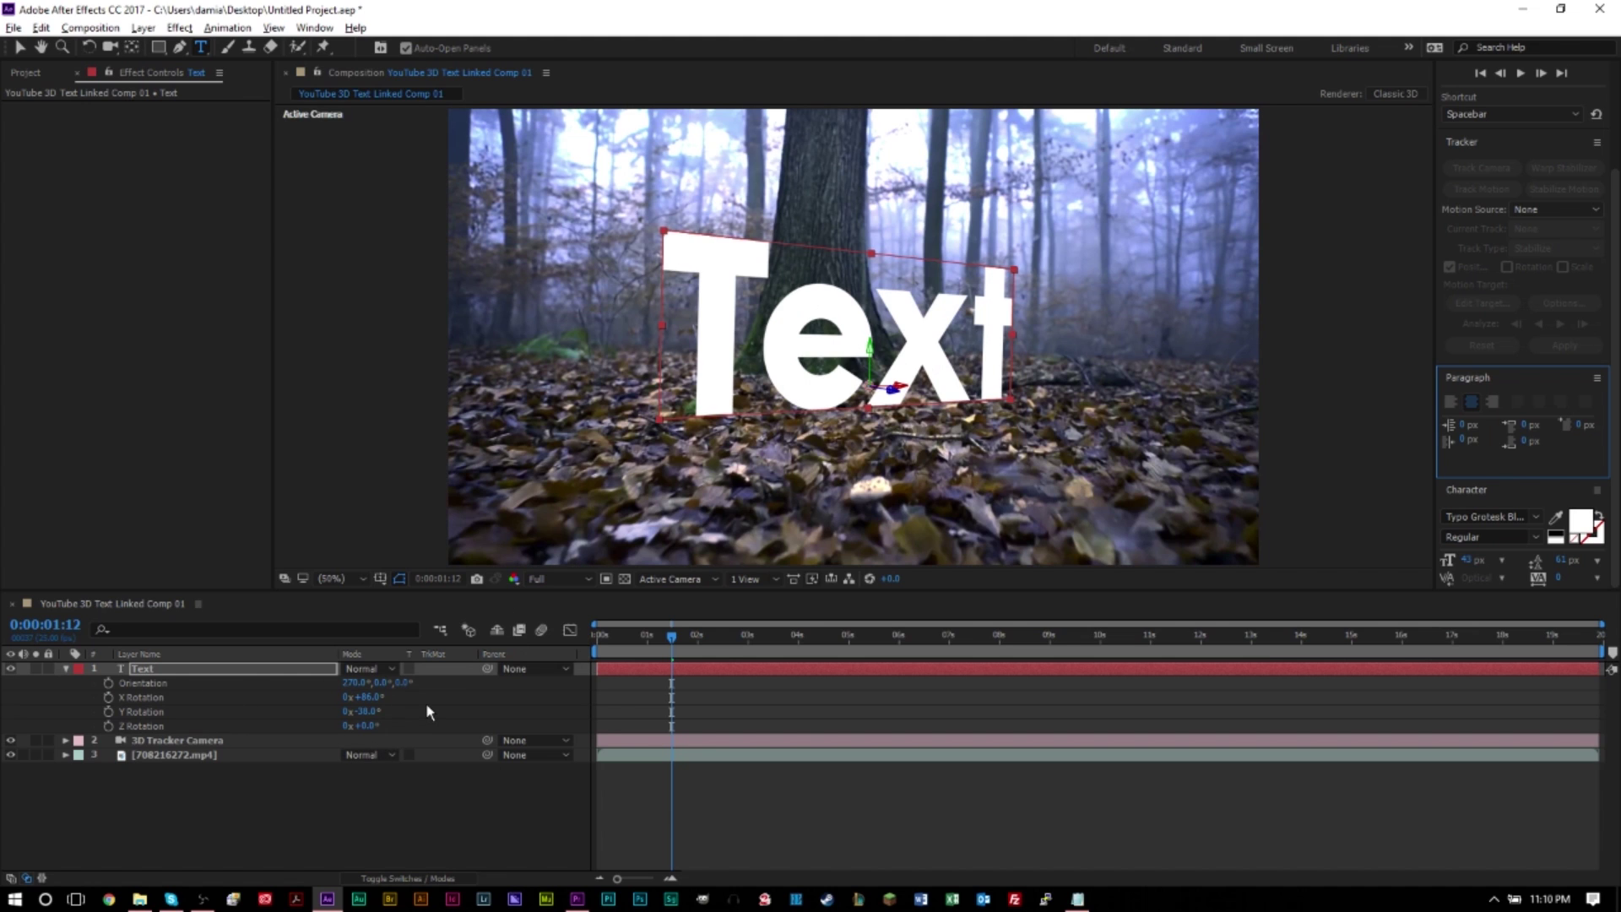
- Set the Text layer's Anchor Point to about 0, 2, 0 so the word rests on the ground
{"action": "left_click", "coordinate": [66, 667]}
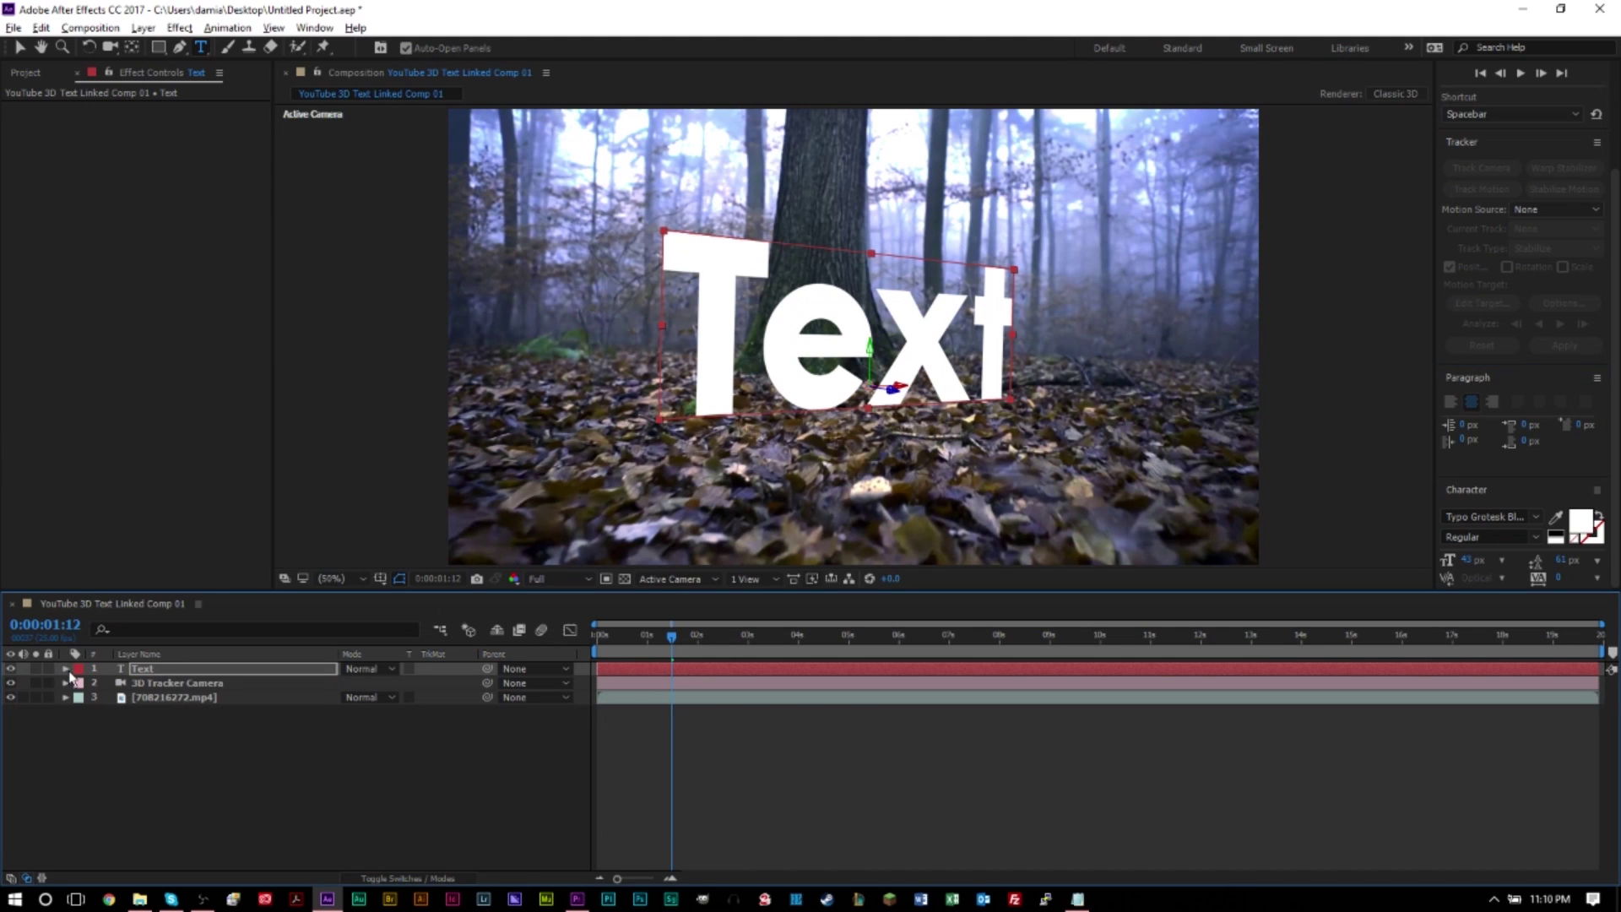
{"action": "left_click", "coordinate": [65, 668]}
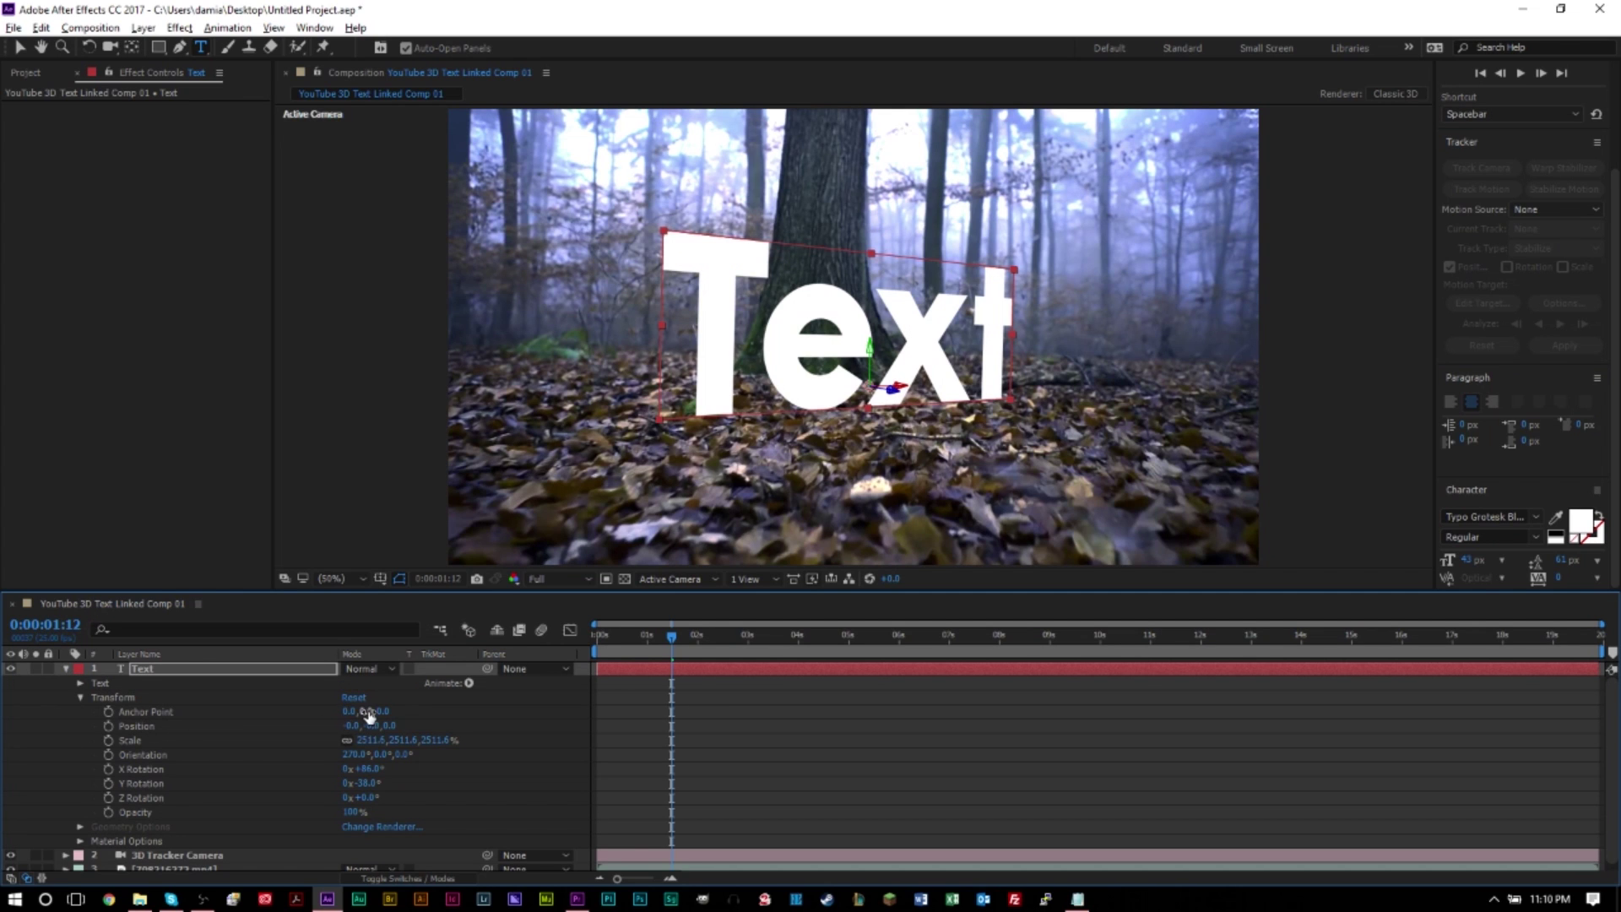
{"action": "left_click_drag", "start_coordinate": [367, 711], "coordinate": [383, 711]}
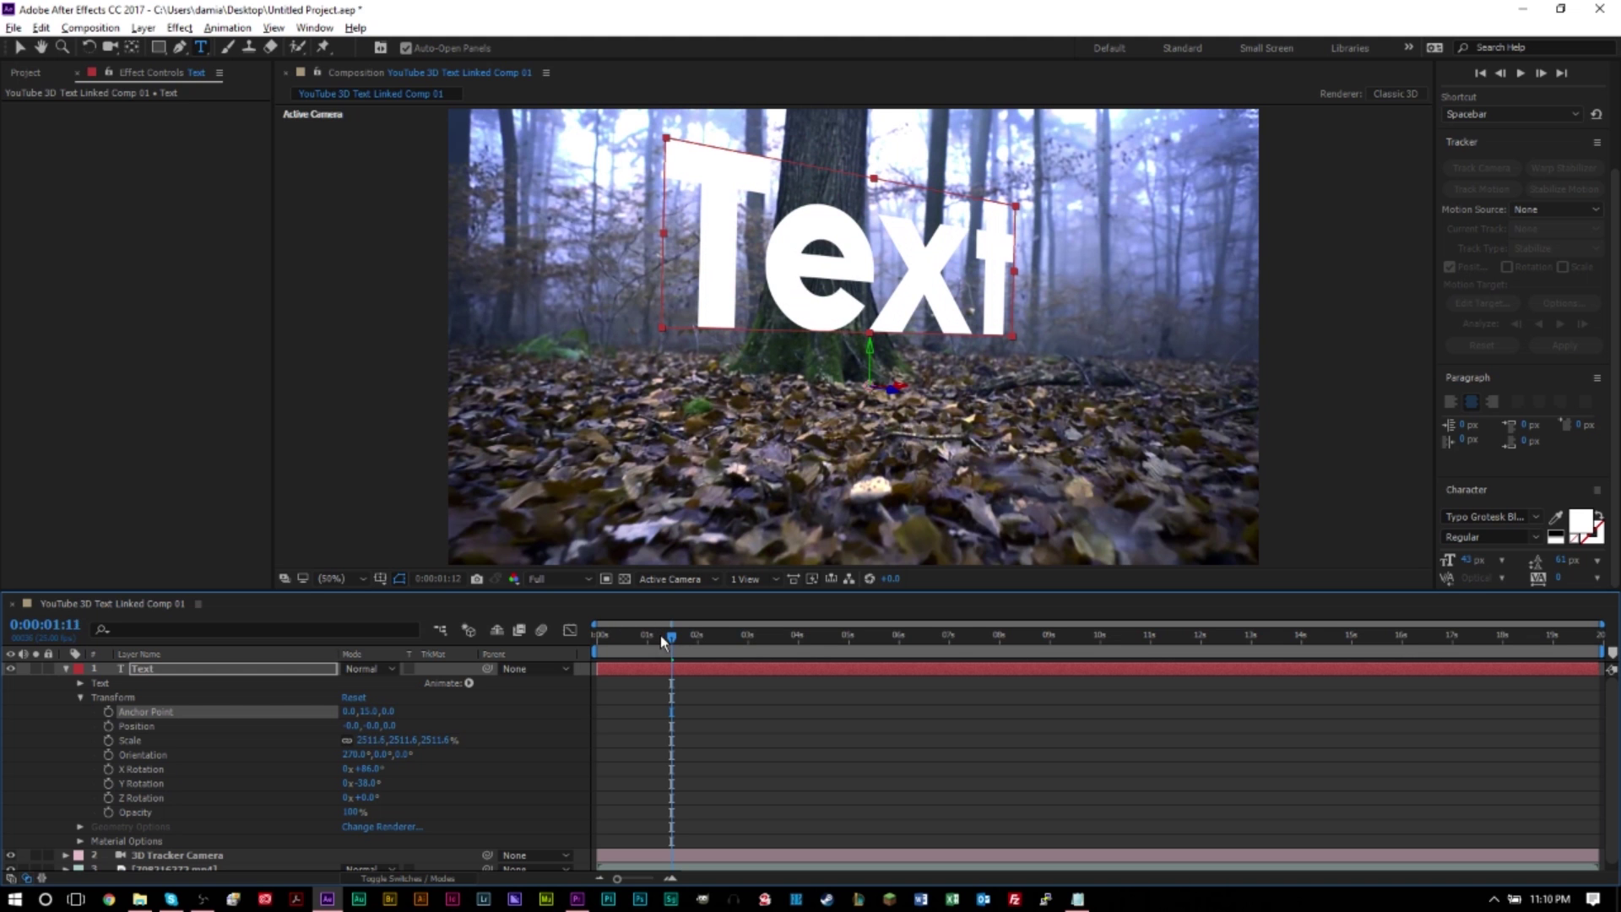
{"action": "left_click_drag", "start_coordinate": [660, 635], "coordinate": [699, 634]}
{"action": "key", "text": "space"}
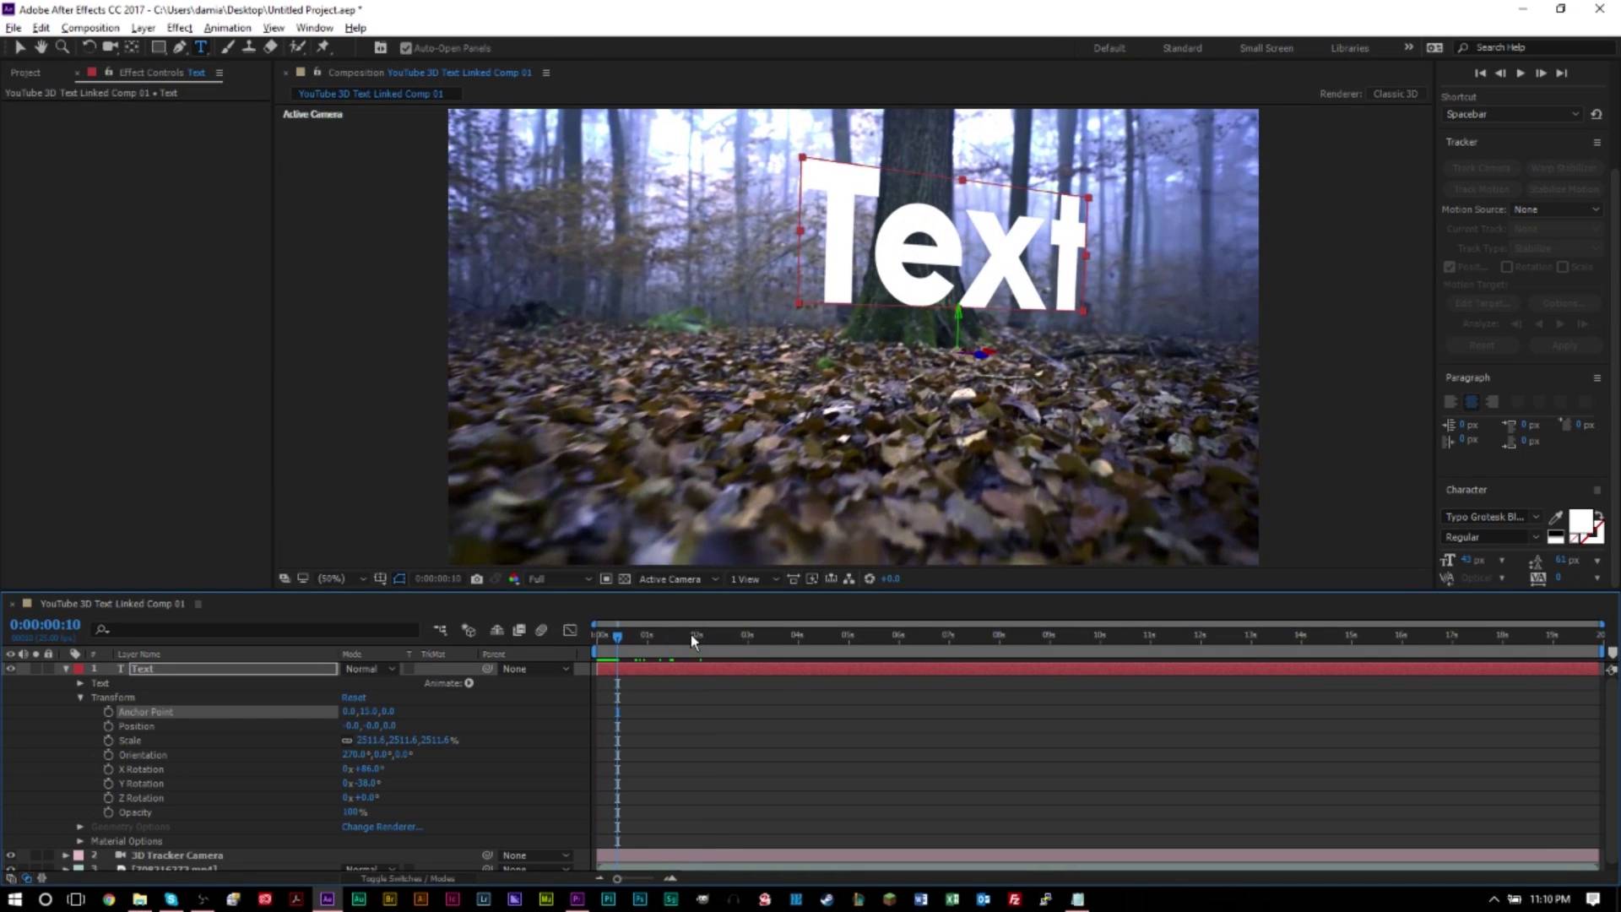
{"action": "mouse_move", "coordinate": [691, 635]}
{"action": "left_mouse_down"}
{"action": "mouse_move", "coordinate": [865, 624]}
{"action": "mouse_move", "coordinate": [671, 637]}
{"action": "left_mouse_up"}
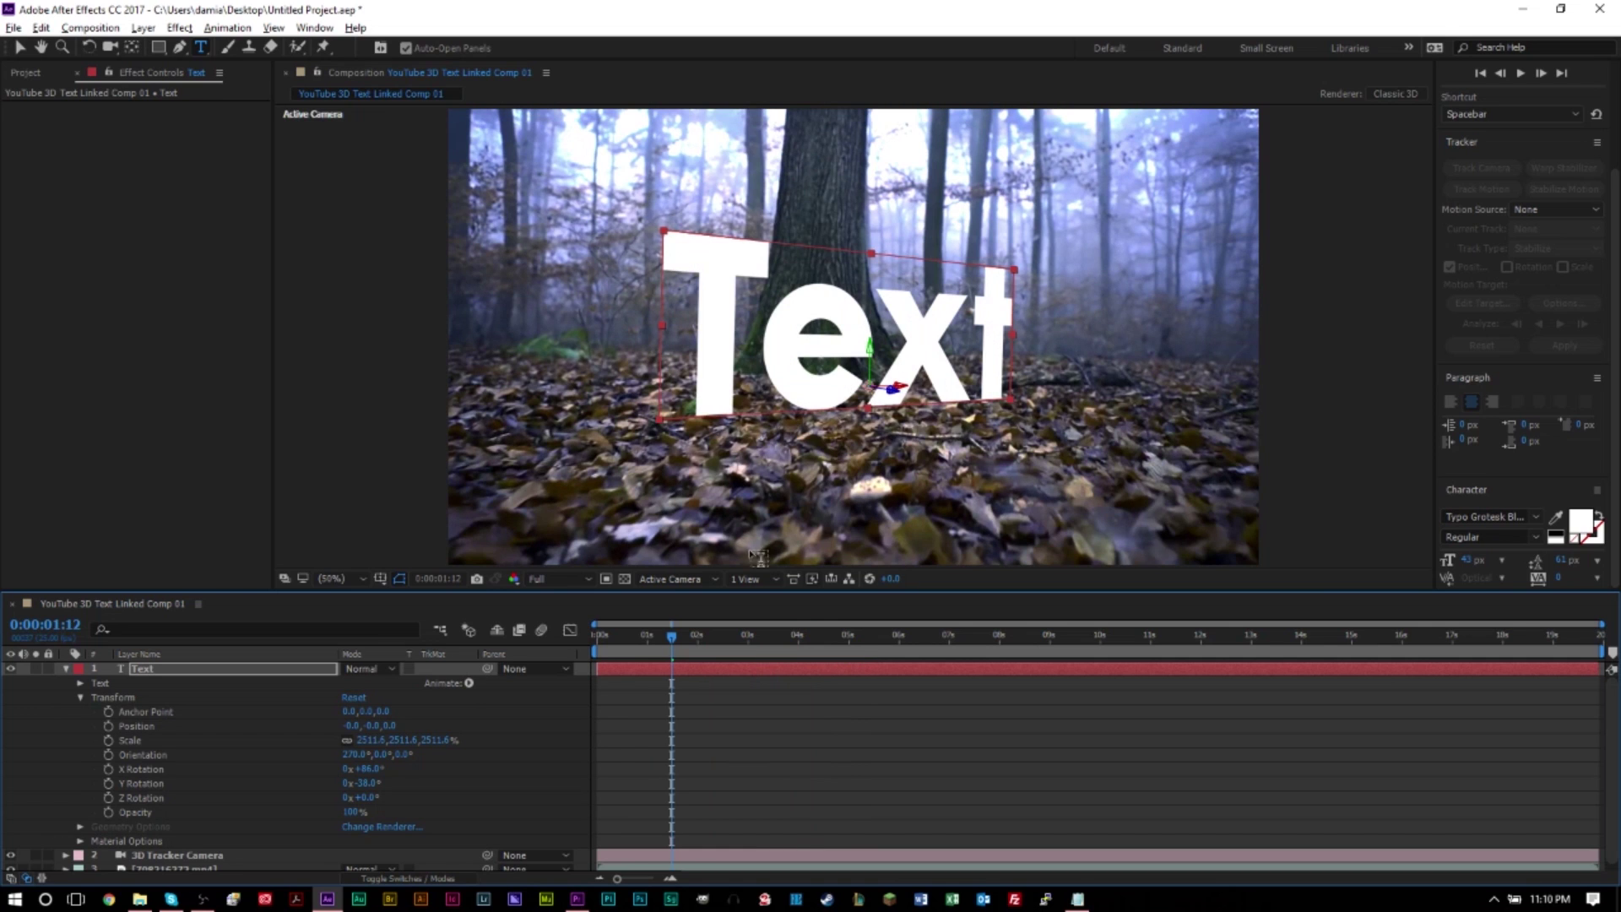
{"action": "left_click_drag", "start_coordinate": [379, 713], "coordinate": [376, 714]}
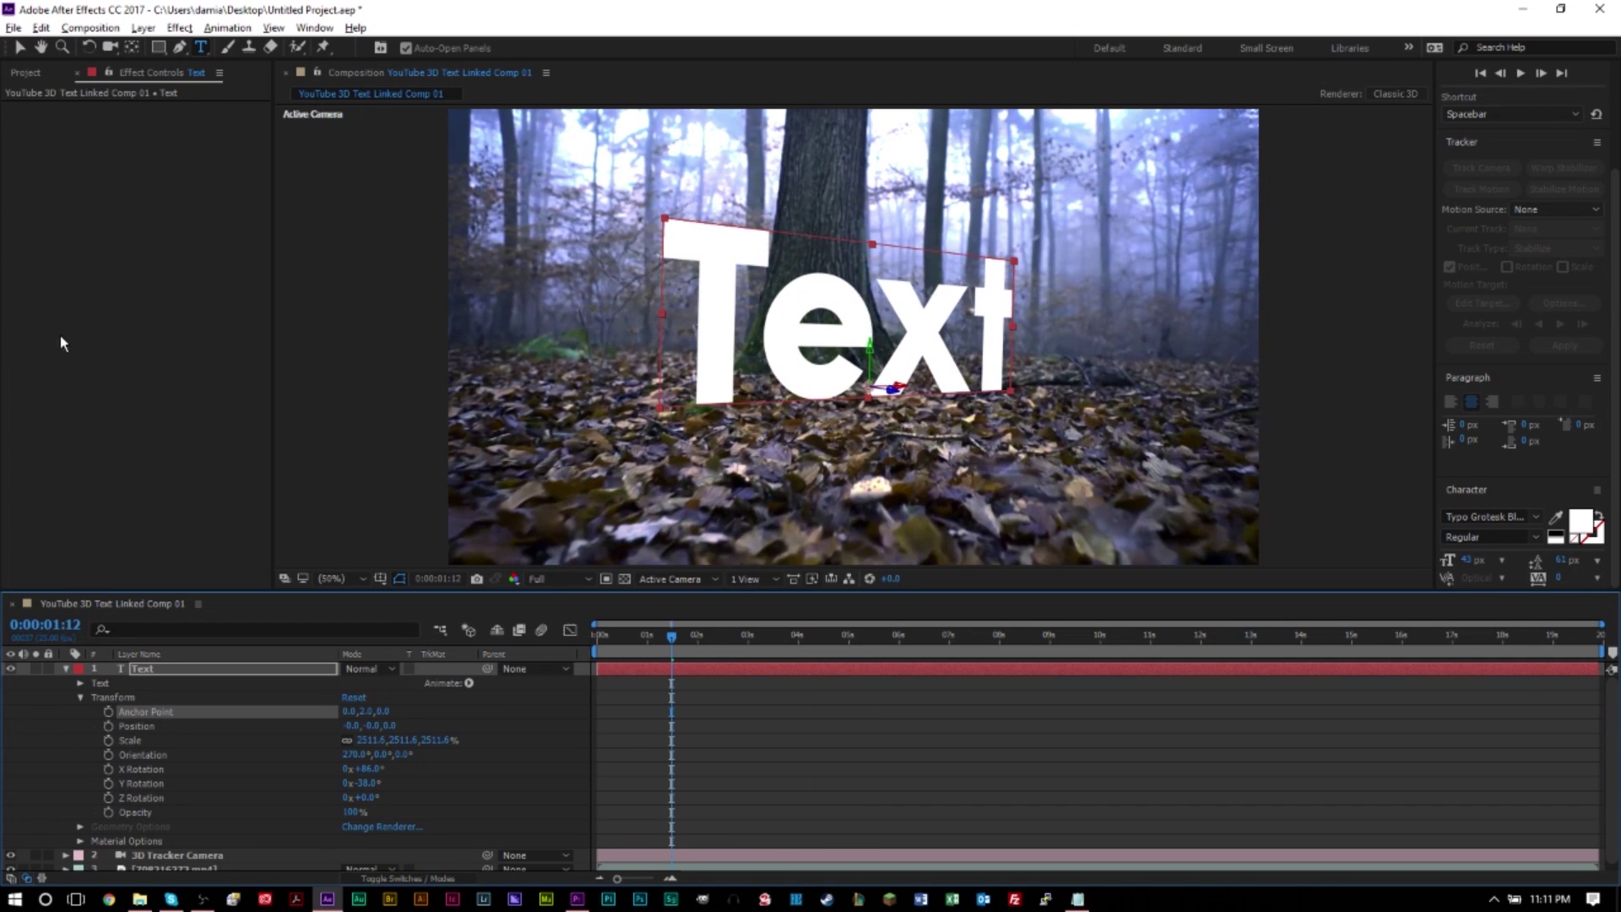
- Change the composition's 3D renderer from Classic 3D to CINEMA 4D
{"action": "left_click", "coordinate": [1351, 99]}
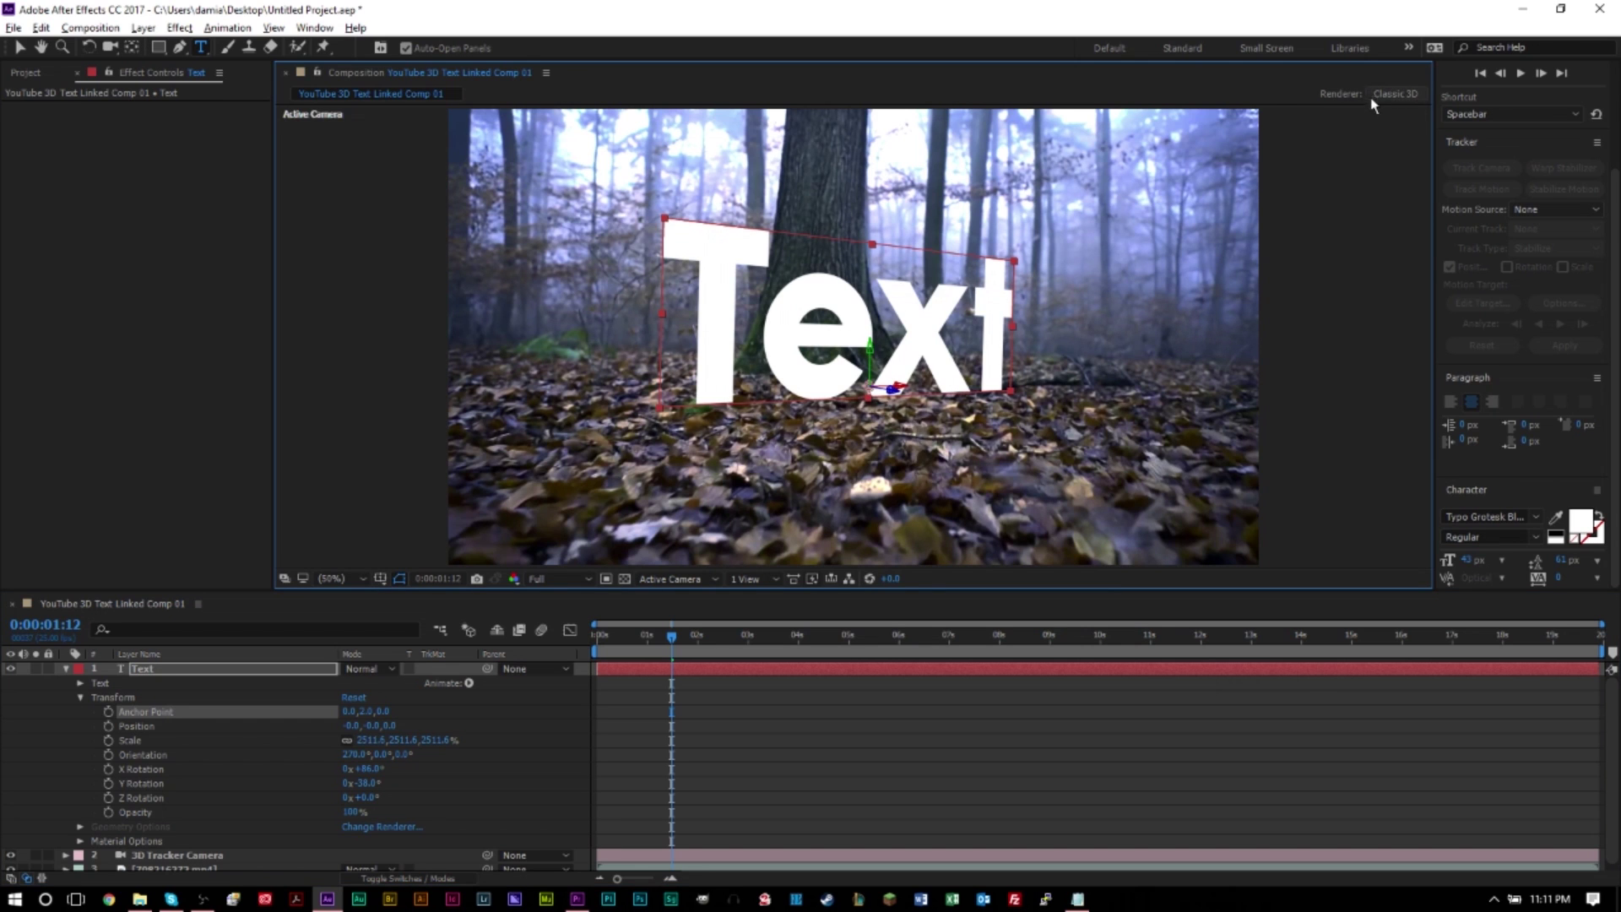
{"action": "left_click", "coordinate": [1378, 90]}
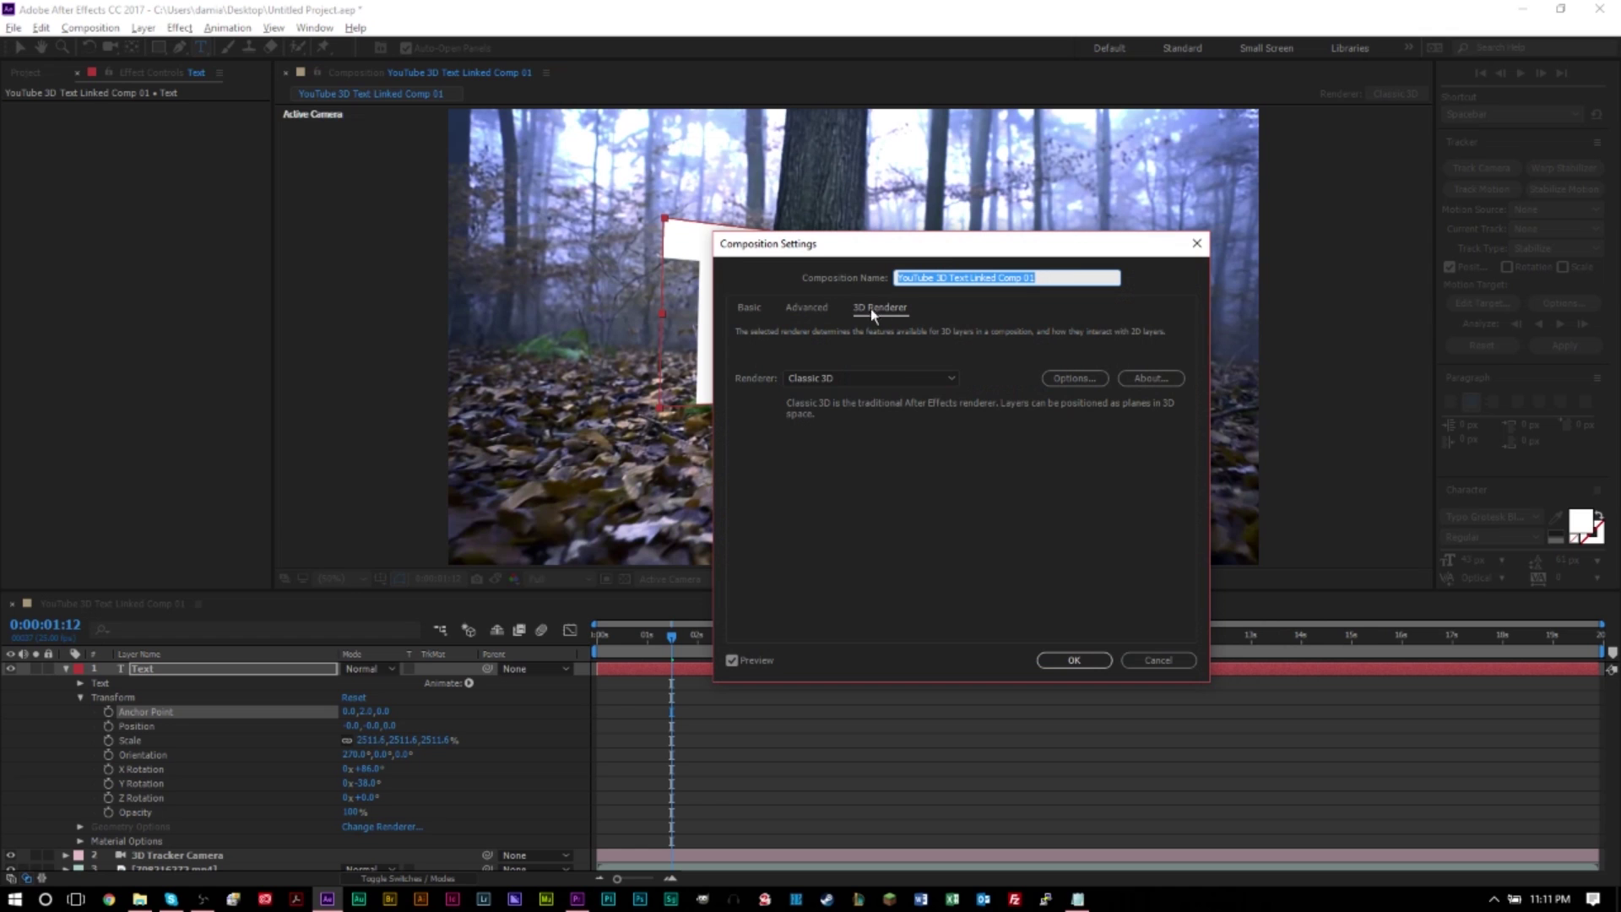
{"action": "left_click", "coordinate": [883, 381]}
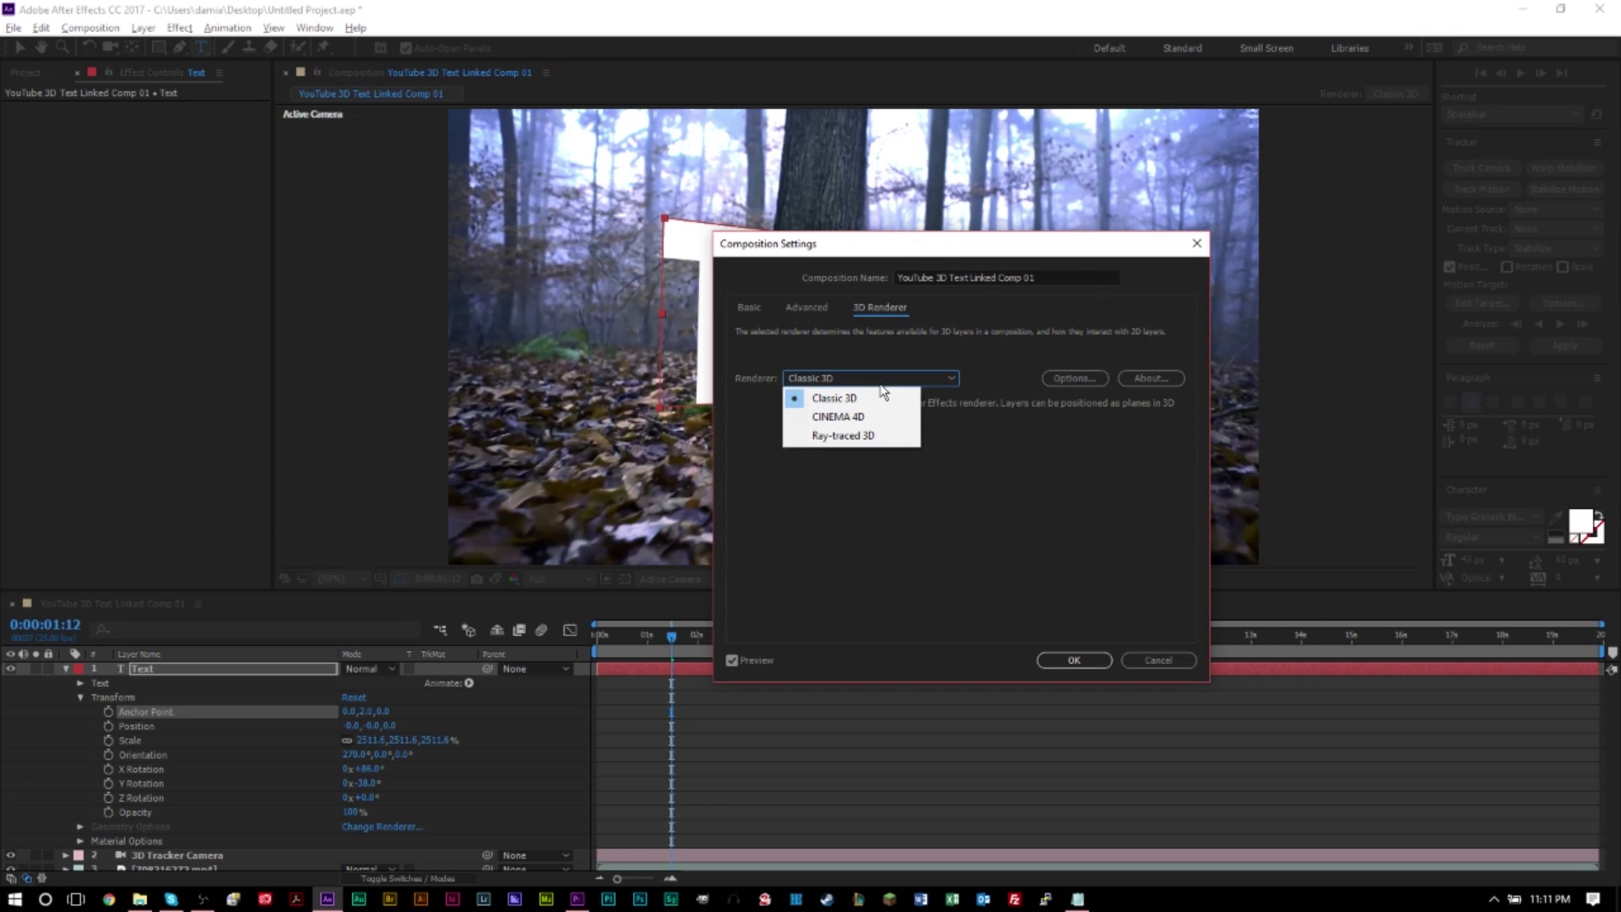
{"action": "left_click", "coordinate": [864, 414]}
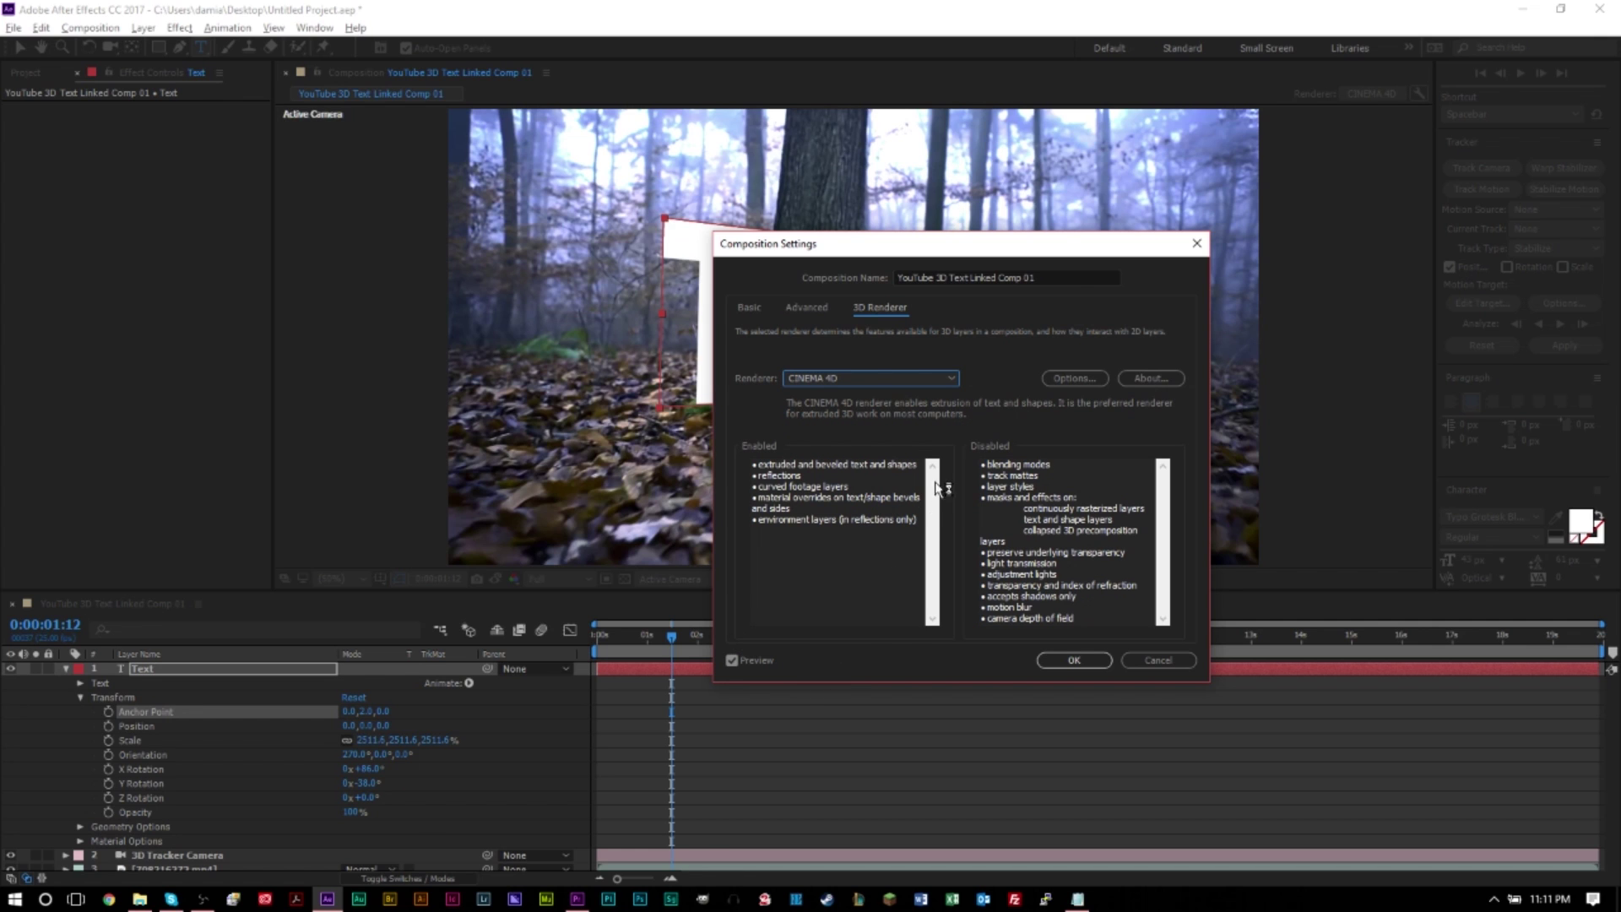
{"action": "left_click", "coordinate": [1075, 660]}
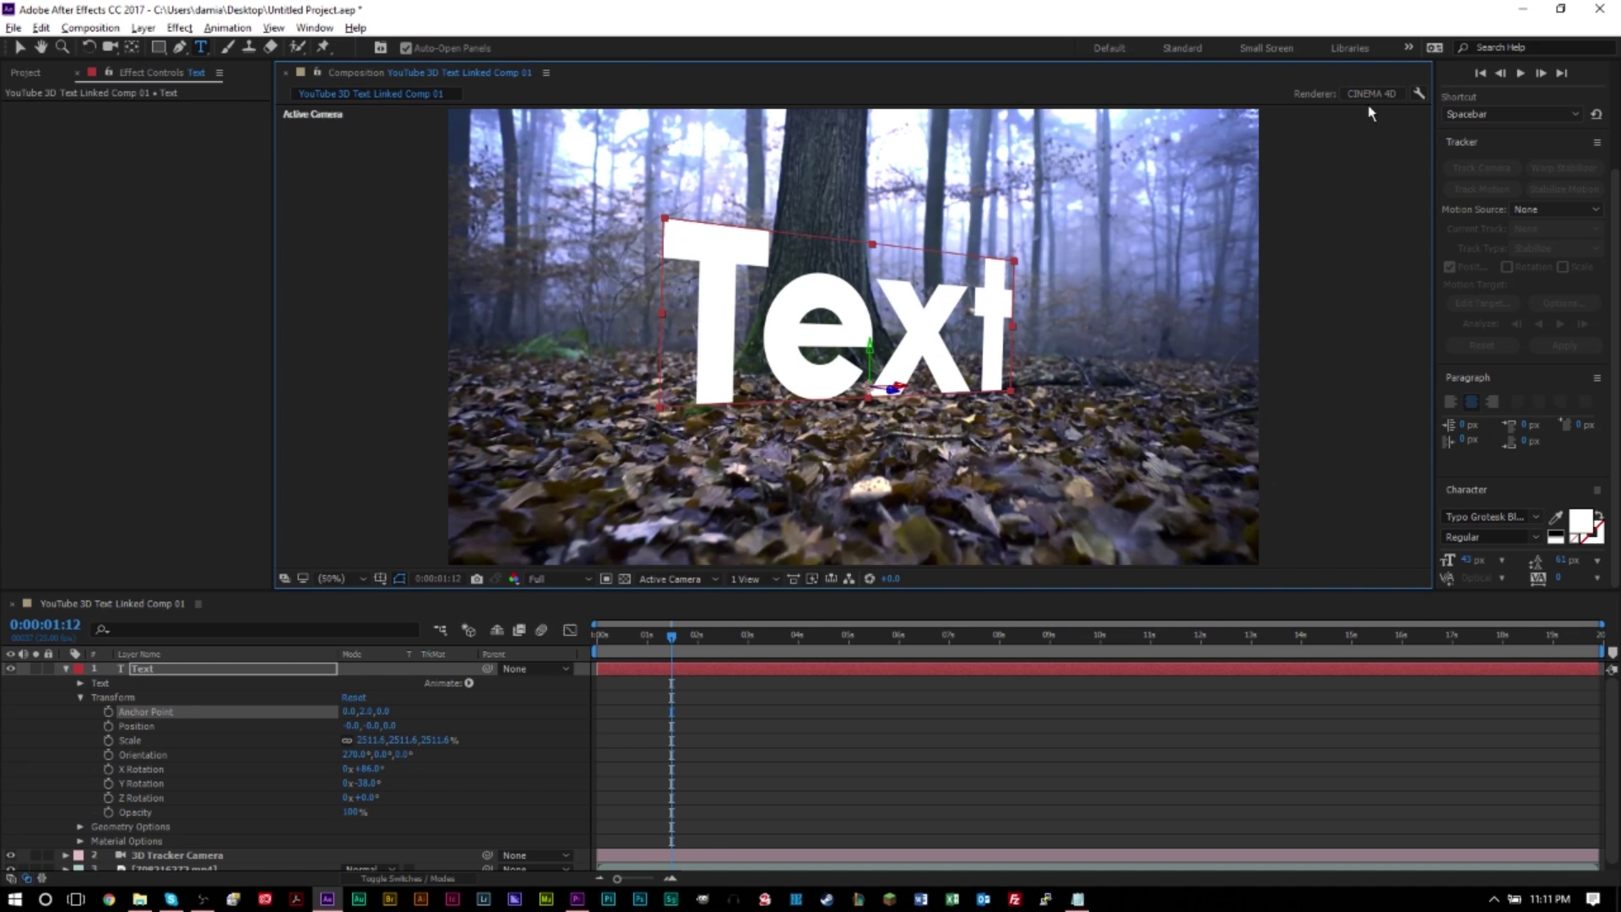
- Reveal the Text layer's Geometry Options and set Hole Bevel Depth to 0.0%
{"action": "left_click", "coordinate": [66, 667]}
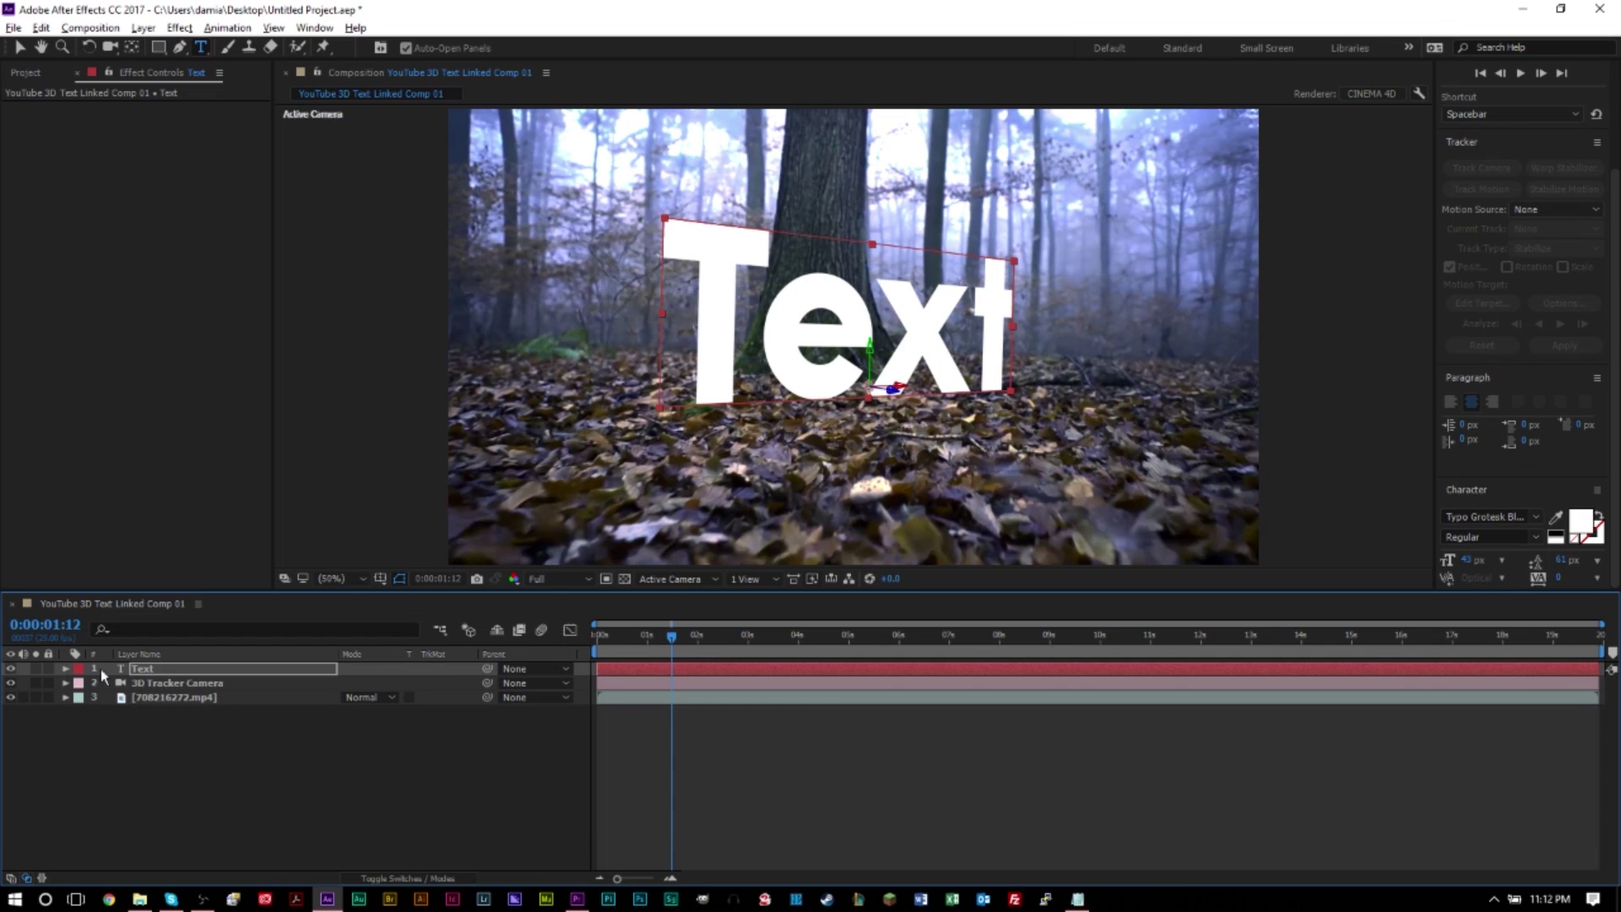
{"action": "key", "text": "a"}
{"action": "key", "text": "a"}
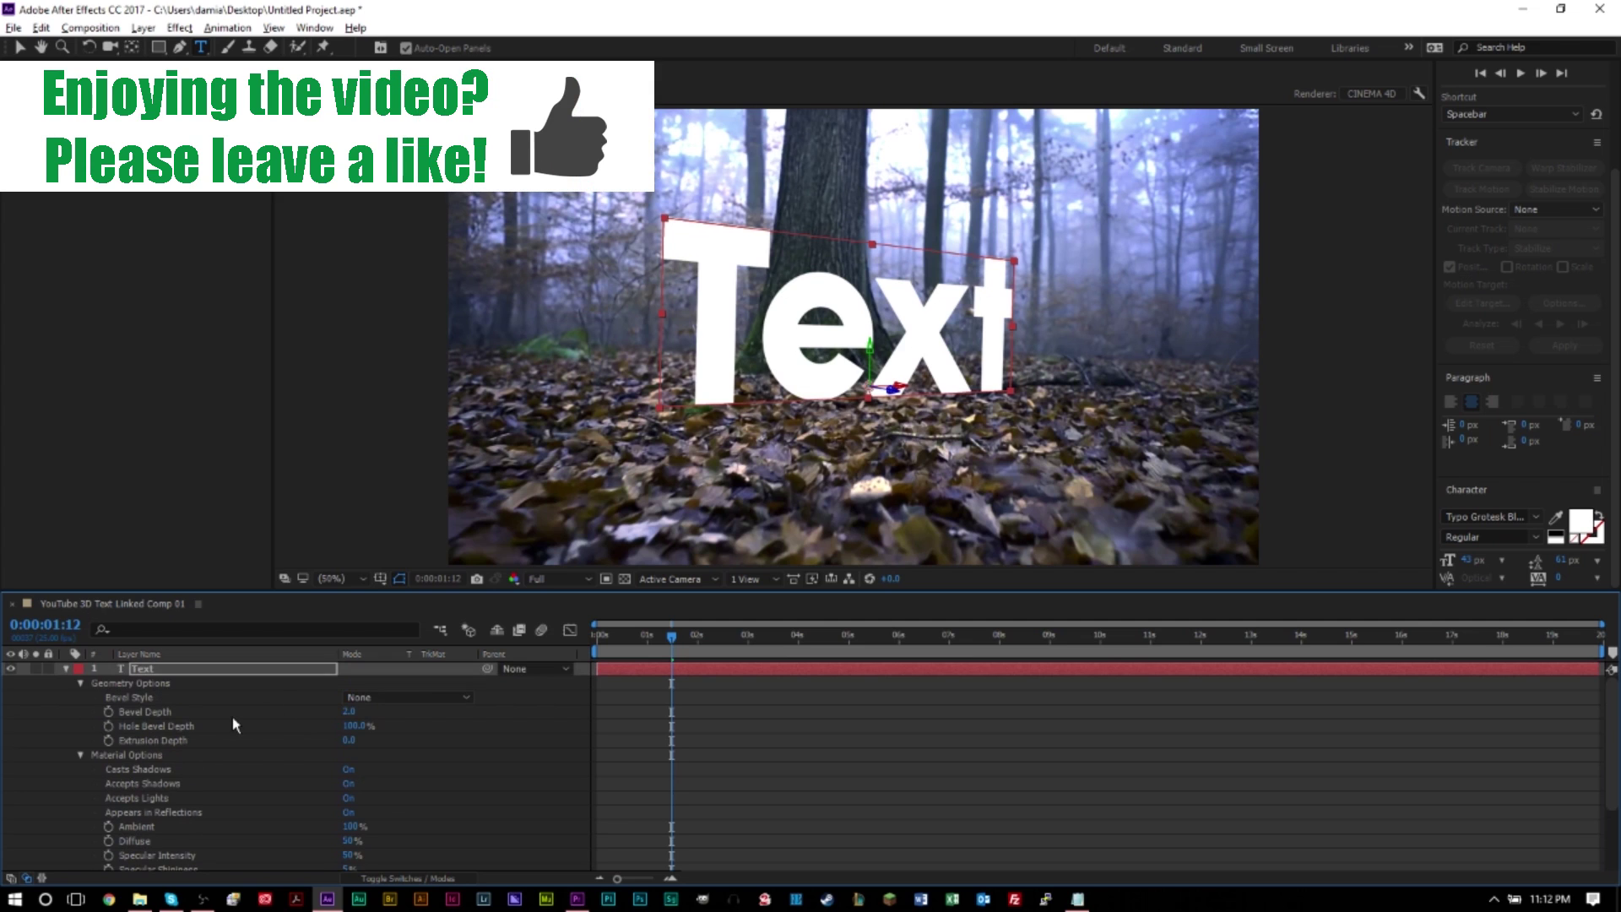
{"action": "scroll", "coordinate": [279, 726], "scroll_direction": "down", "scroll_amount": 3}
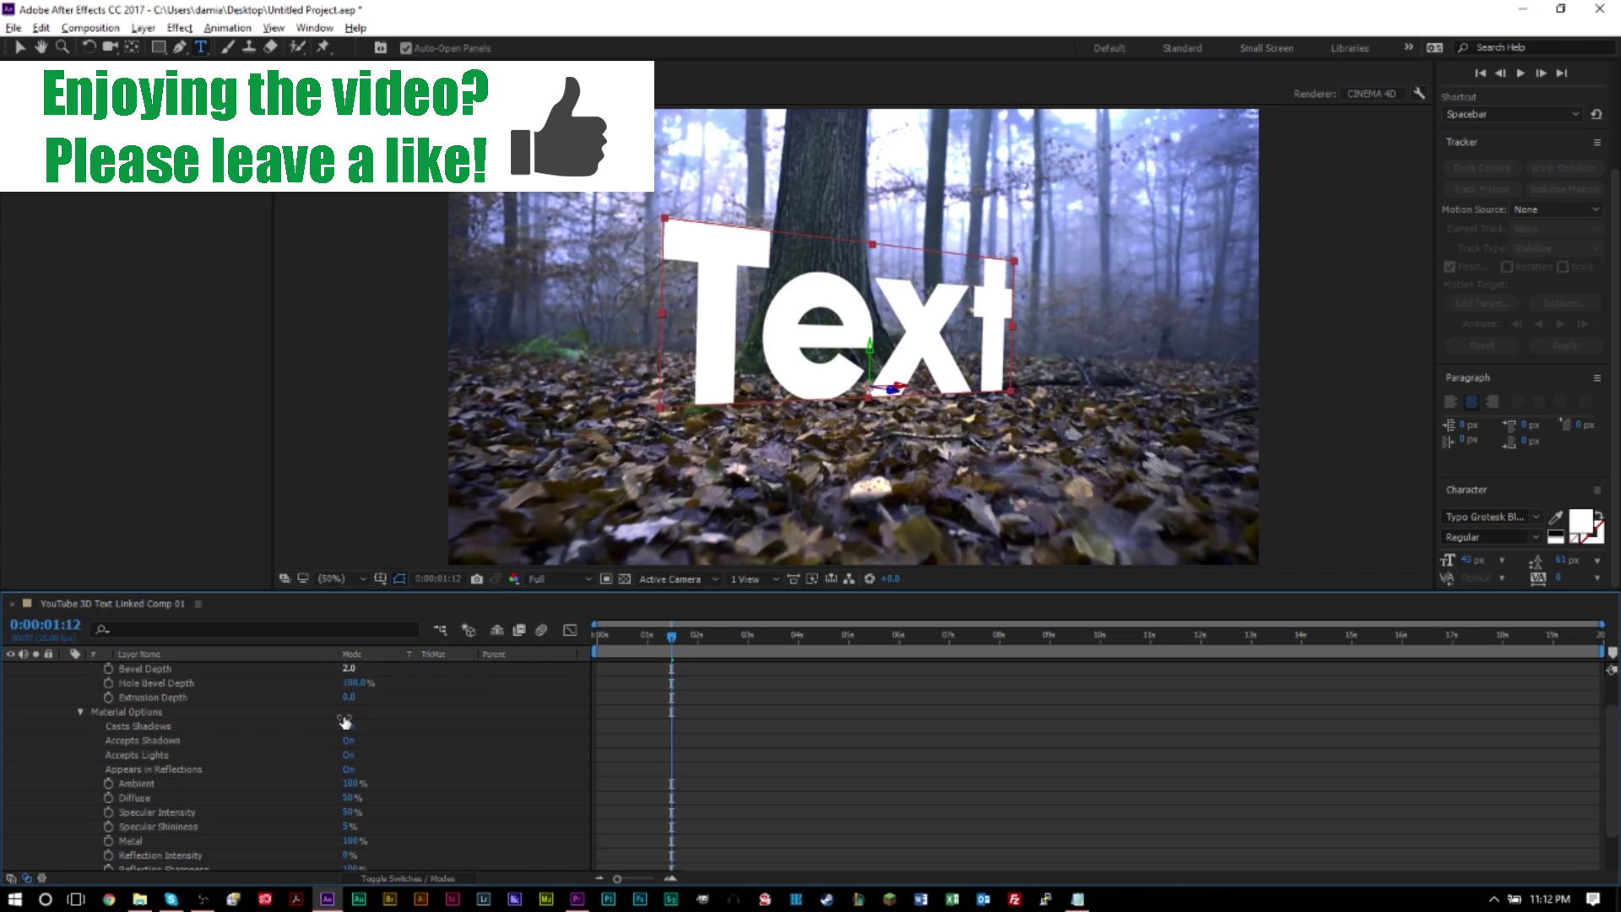
{"action": "scroll", "coordinate": [314, 777], "scroll_direction": "up", "scroll_amount": 3}
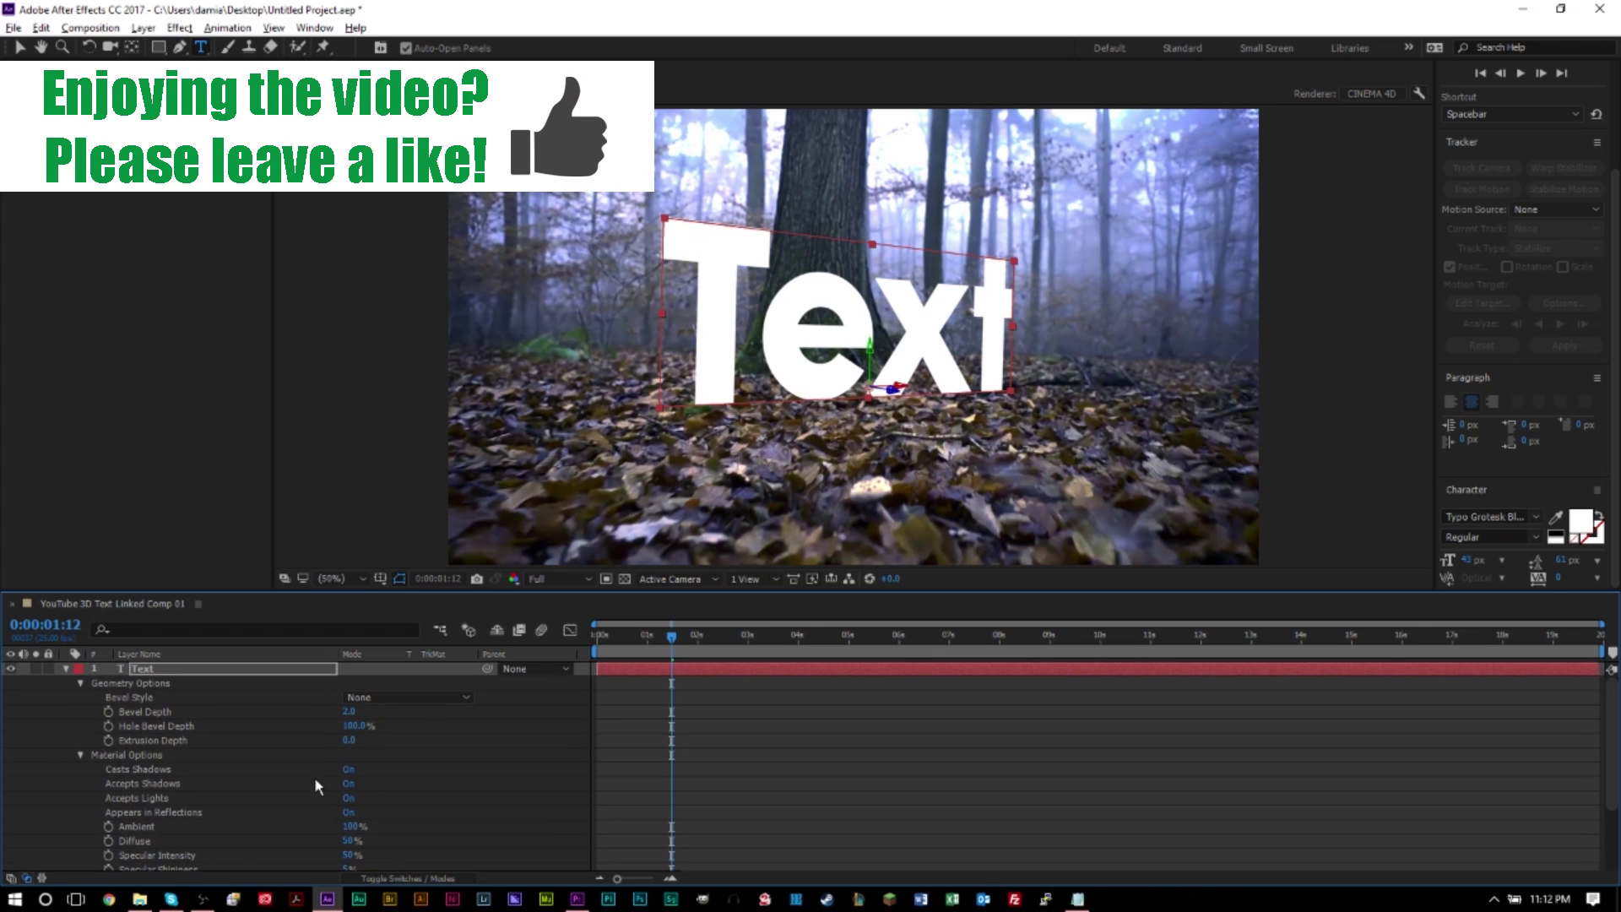
{"action": "left_click", "coordinate": [349, 726]}
{"action": "key", "text": "Return"}
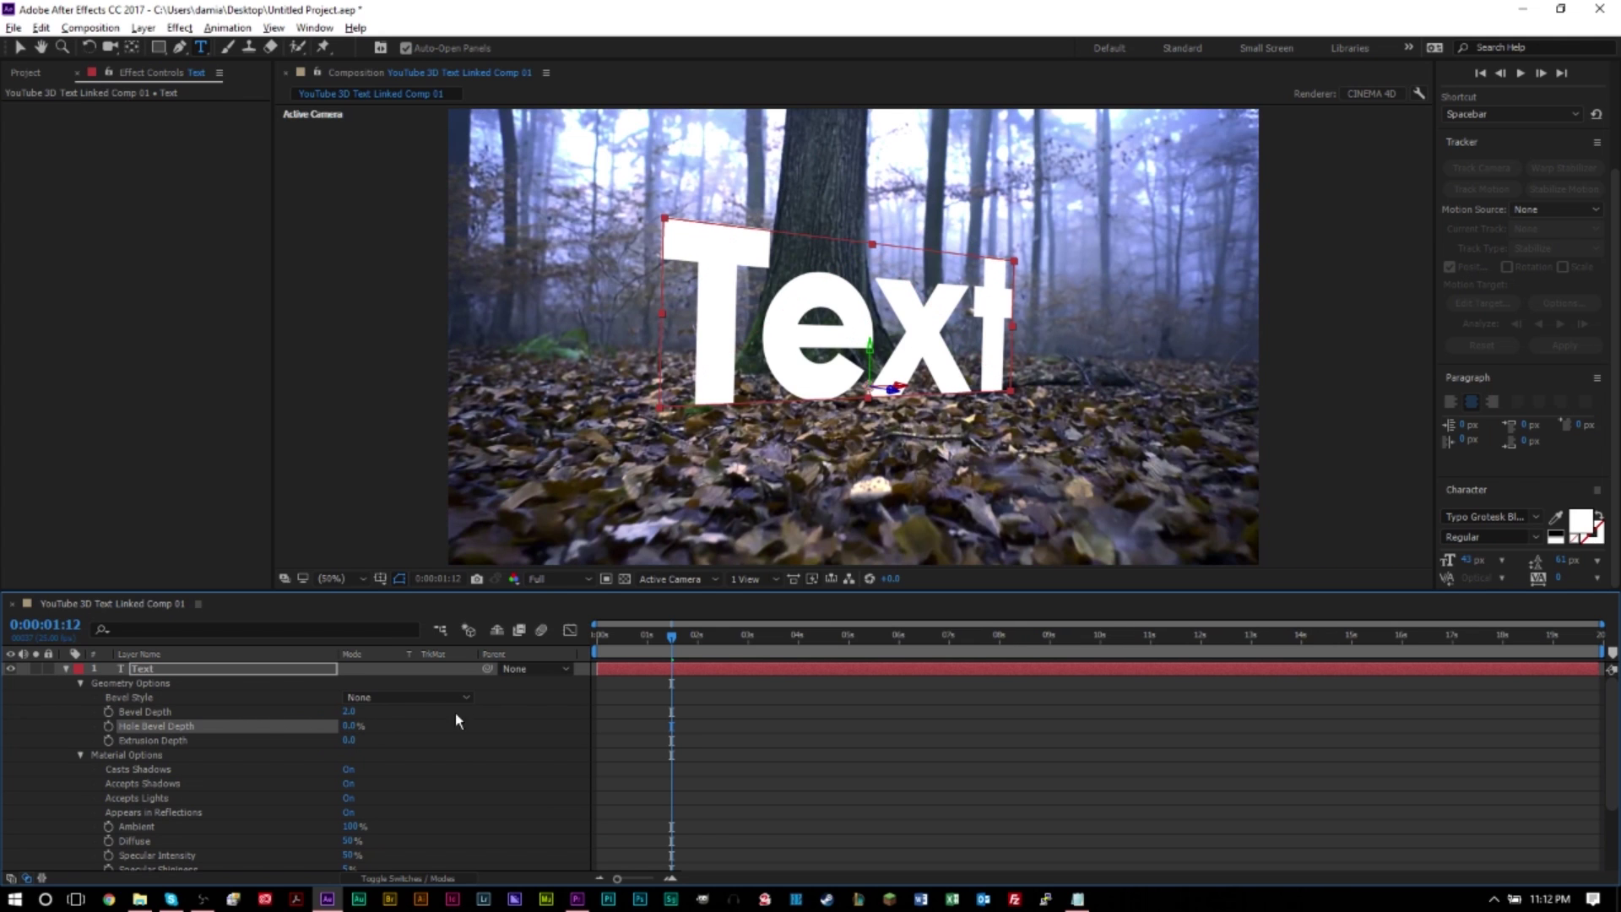
- Try lowering the Text layer's Ambient to 59%, then undo it back to 100%
{"action": "scroll", "coordinate": [428, 732], "scroll_direction": "down", "scroll_amount": 3}
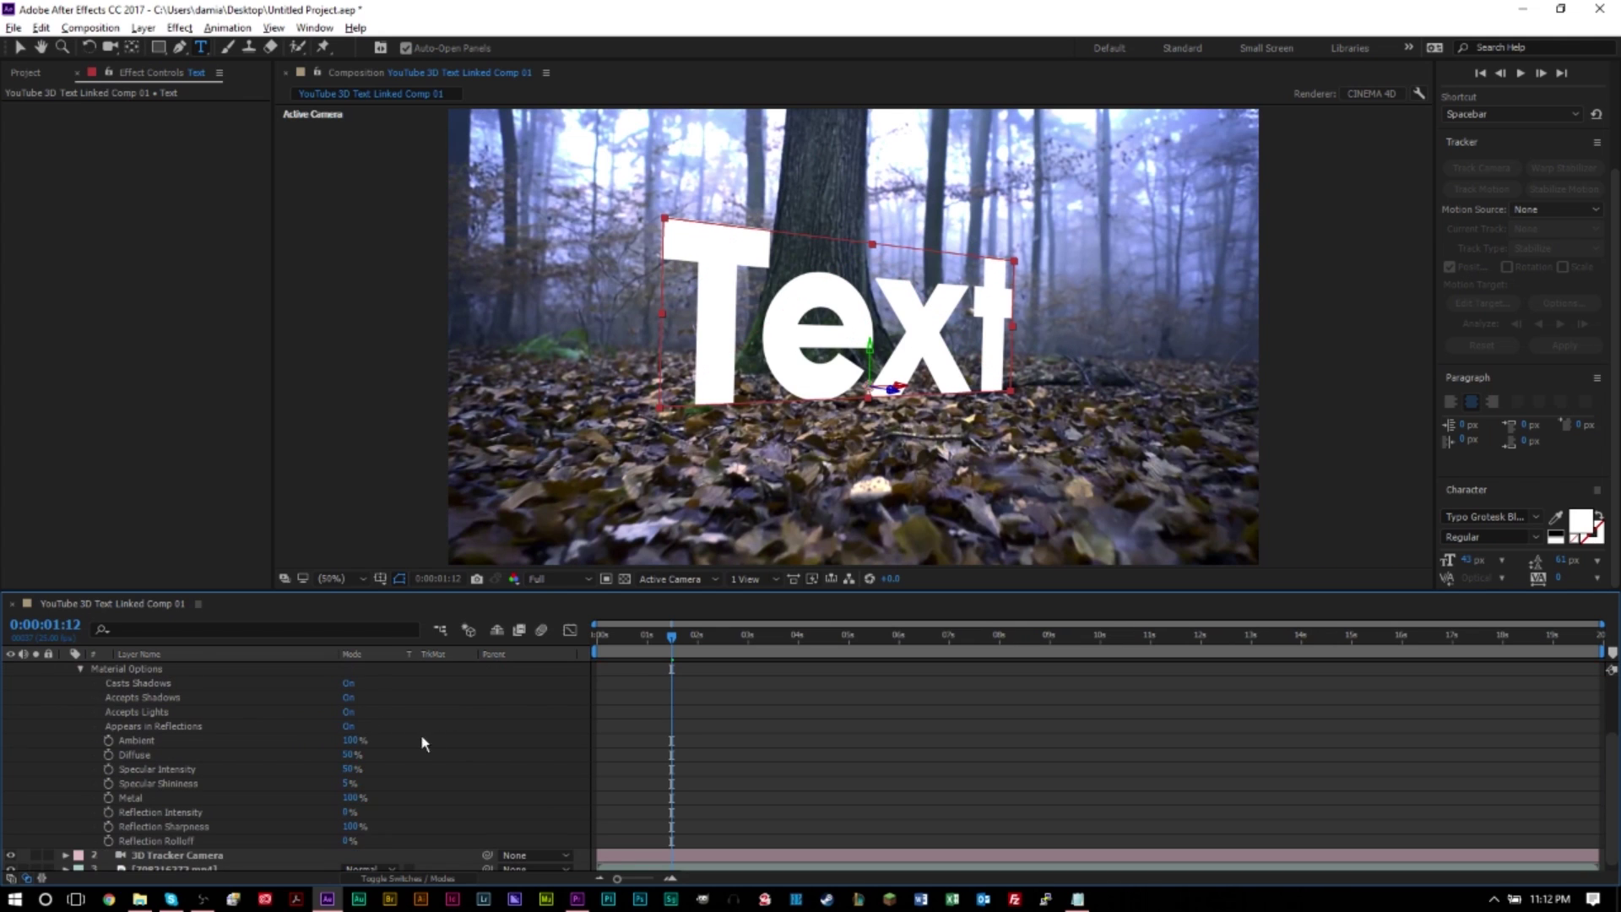
{"action": "left_click", "coordinate": [351, 713]}
{"action": "left_click", "coordinate": [347, 742]}
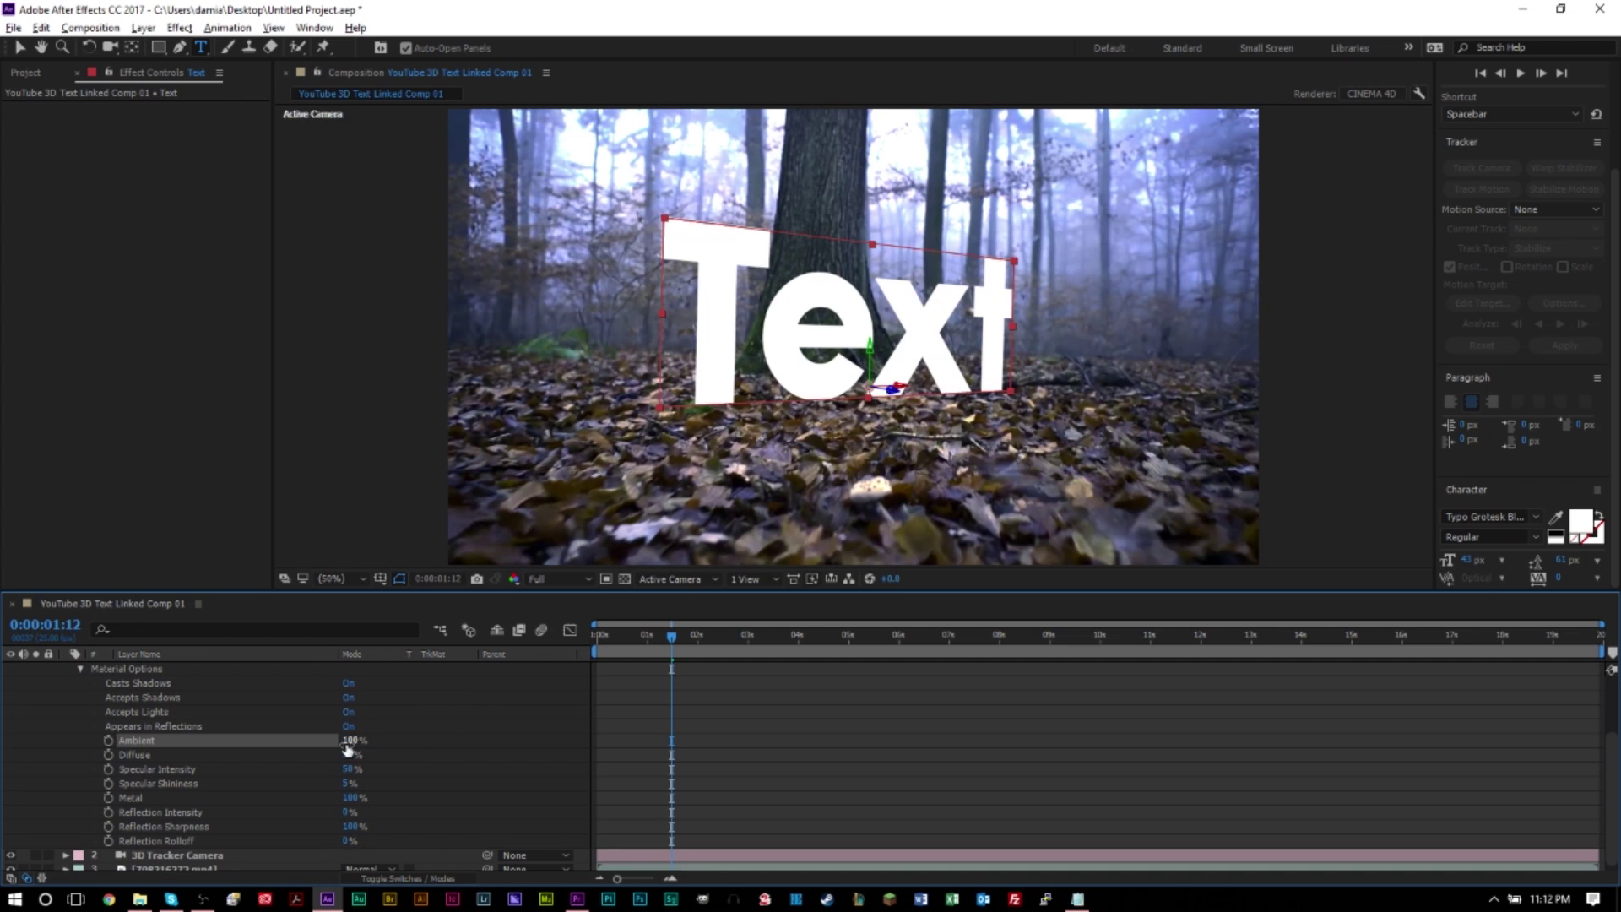
{"action": "left_click_drag", "start_coordinate": [346, 742], "coordinate": [309, 742]}
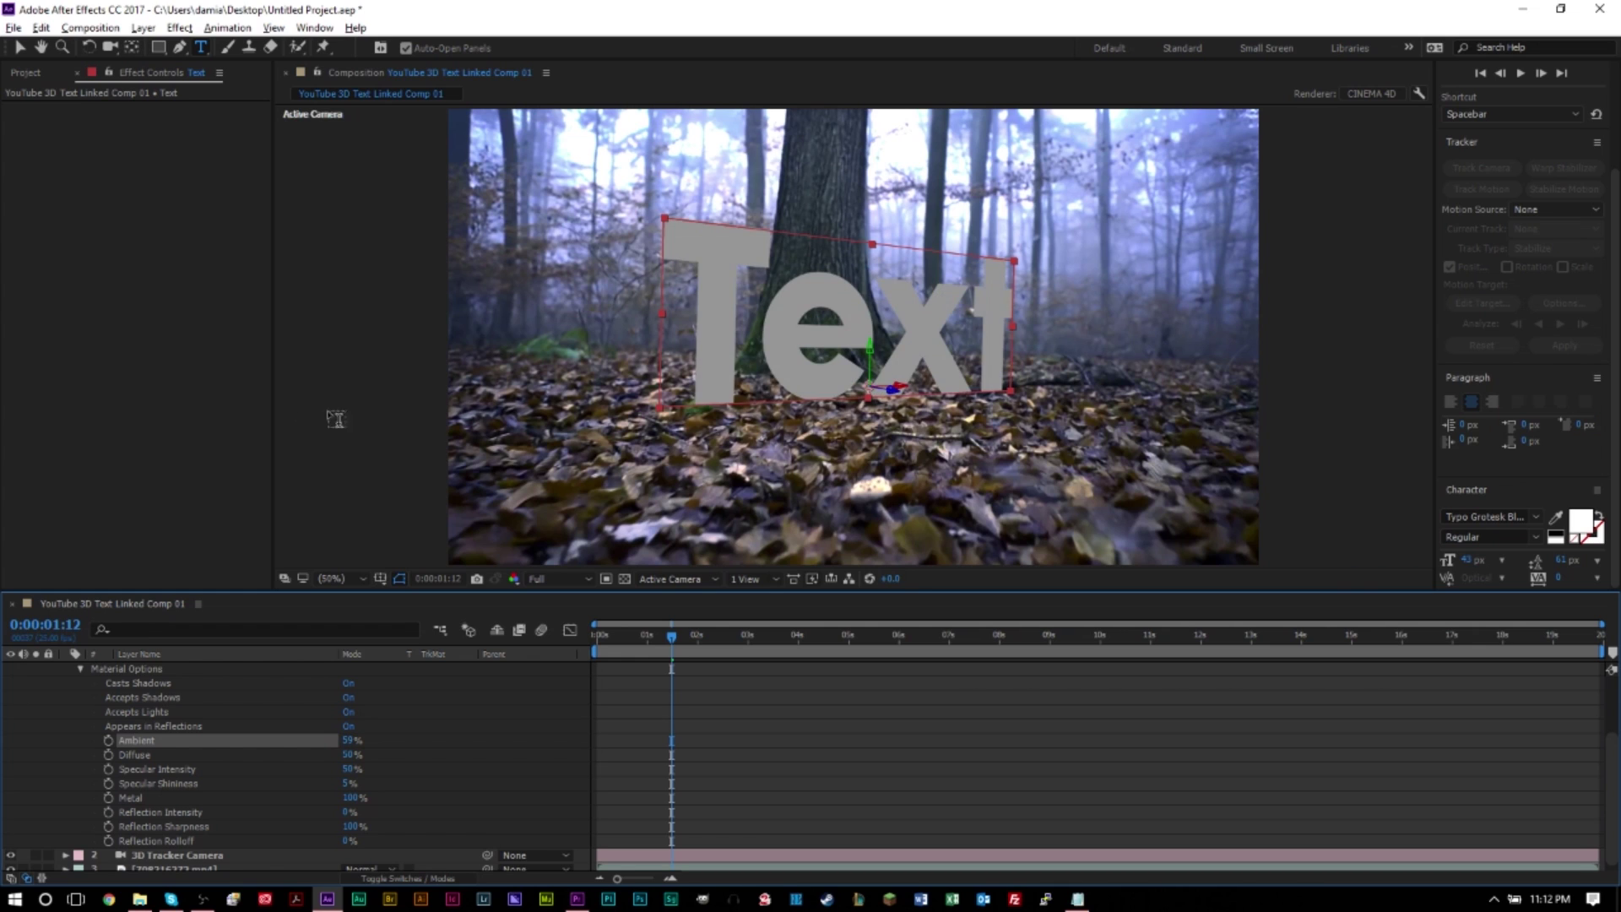
{"action": "key", "text": "ctrl+z"}
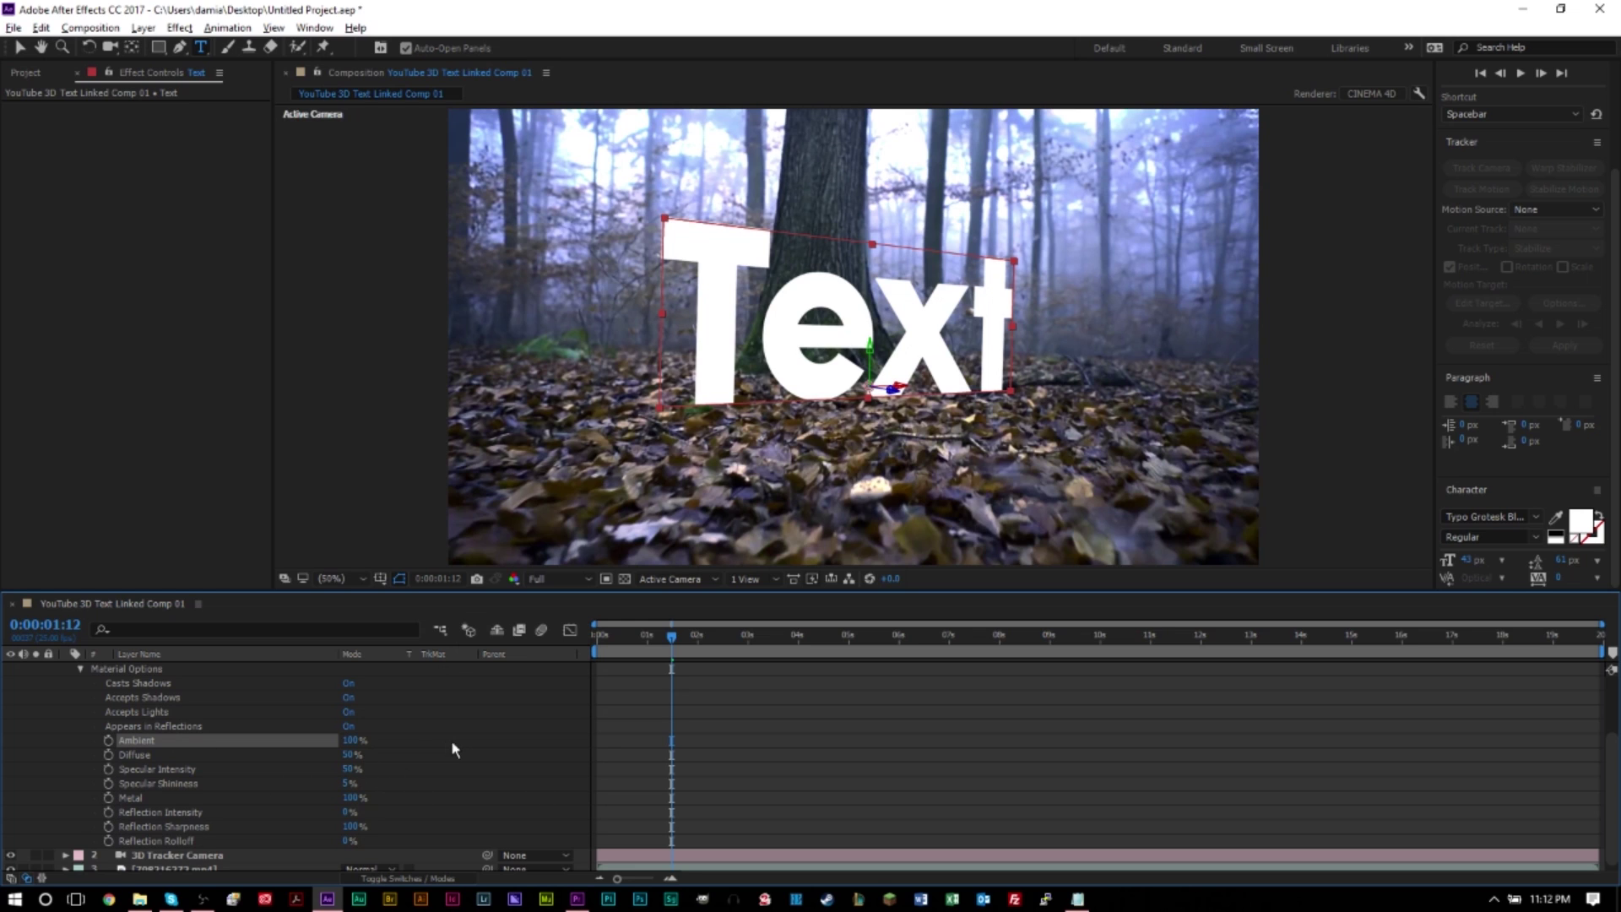
{"action": "scroll", "coordinate": [463, 749], "scroll_direction": "up", "scroll_amount": 3}
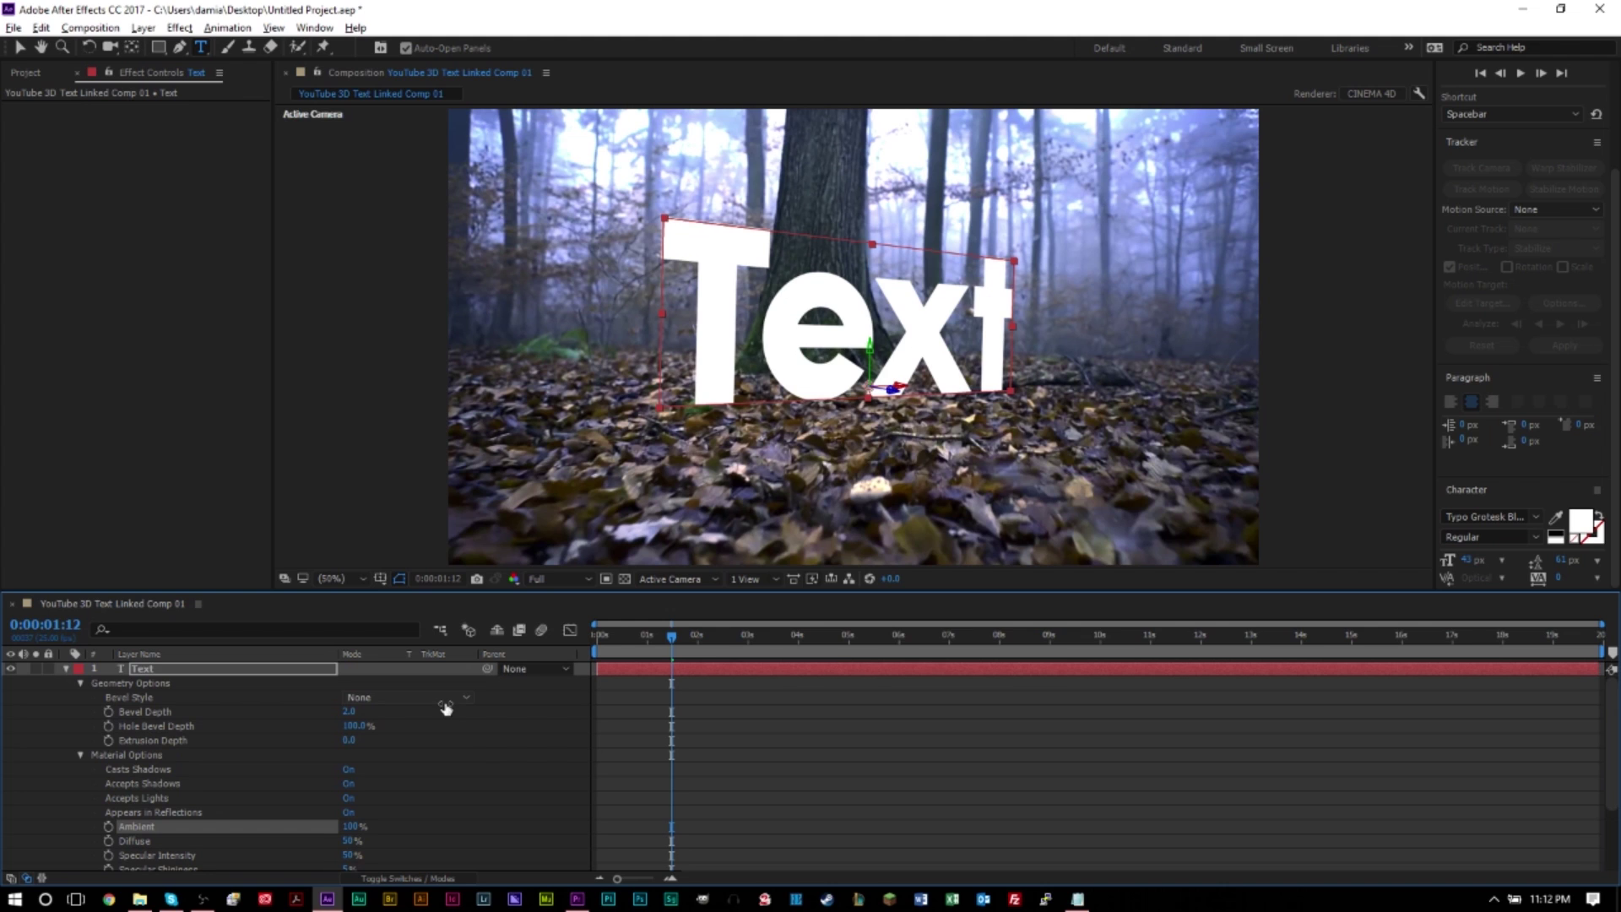
- Try Extrusion Depth values of 50.0 and 21.0 on the text, undoing both
{"action": "scroll", "coordinate": [427, 745], "scroll_direction": "down", "scroll_amount": 3}
{"action": "scroll", "coordinate": [420, 734], "scroll_direction": "up", "scroll_amount": 3}
{"action": "left_click", "coordinate": [350, 740]}
{"action": "type", "text": "50"}
{"action": "key", "text": "Return"}
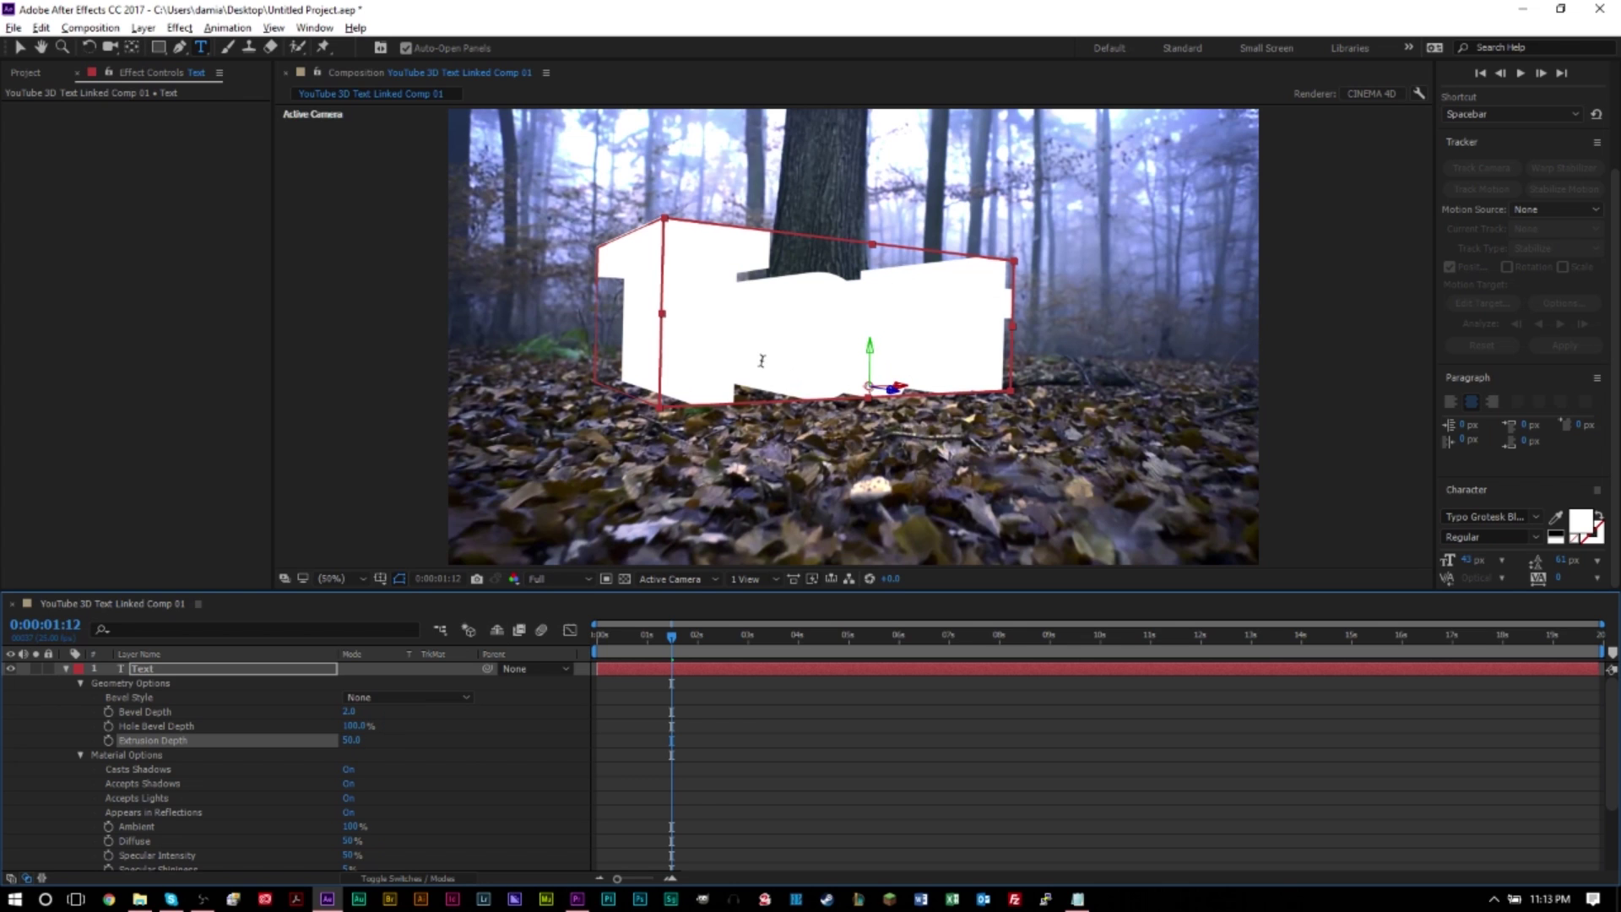
{"action": "key", "text": "ctrl+z"}
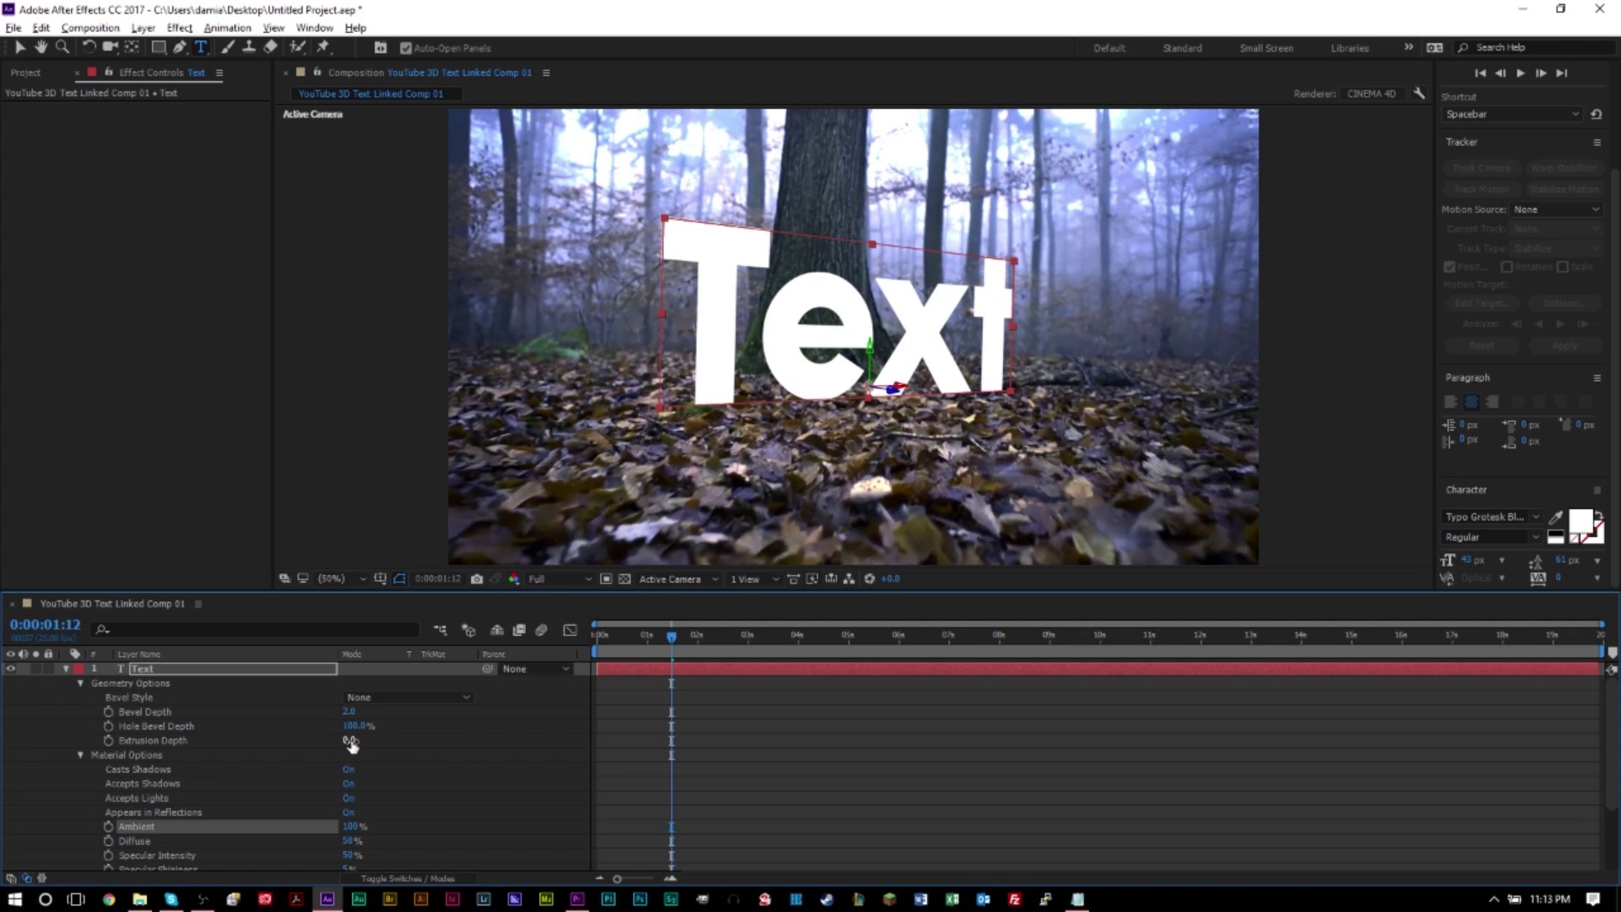
{"action": "left_click_drag", "start_coordinate": [349, 741], "coordinate": [420, 741]}
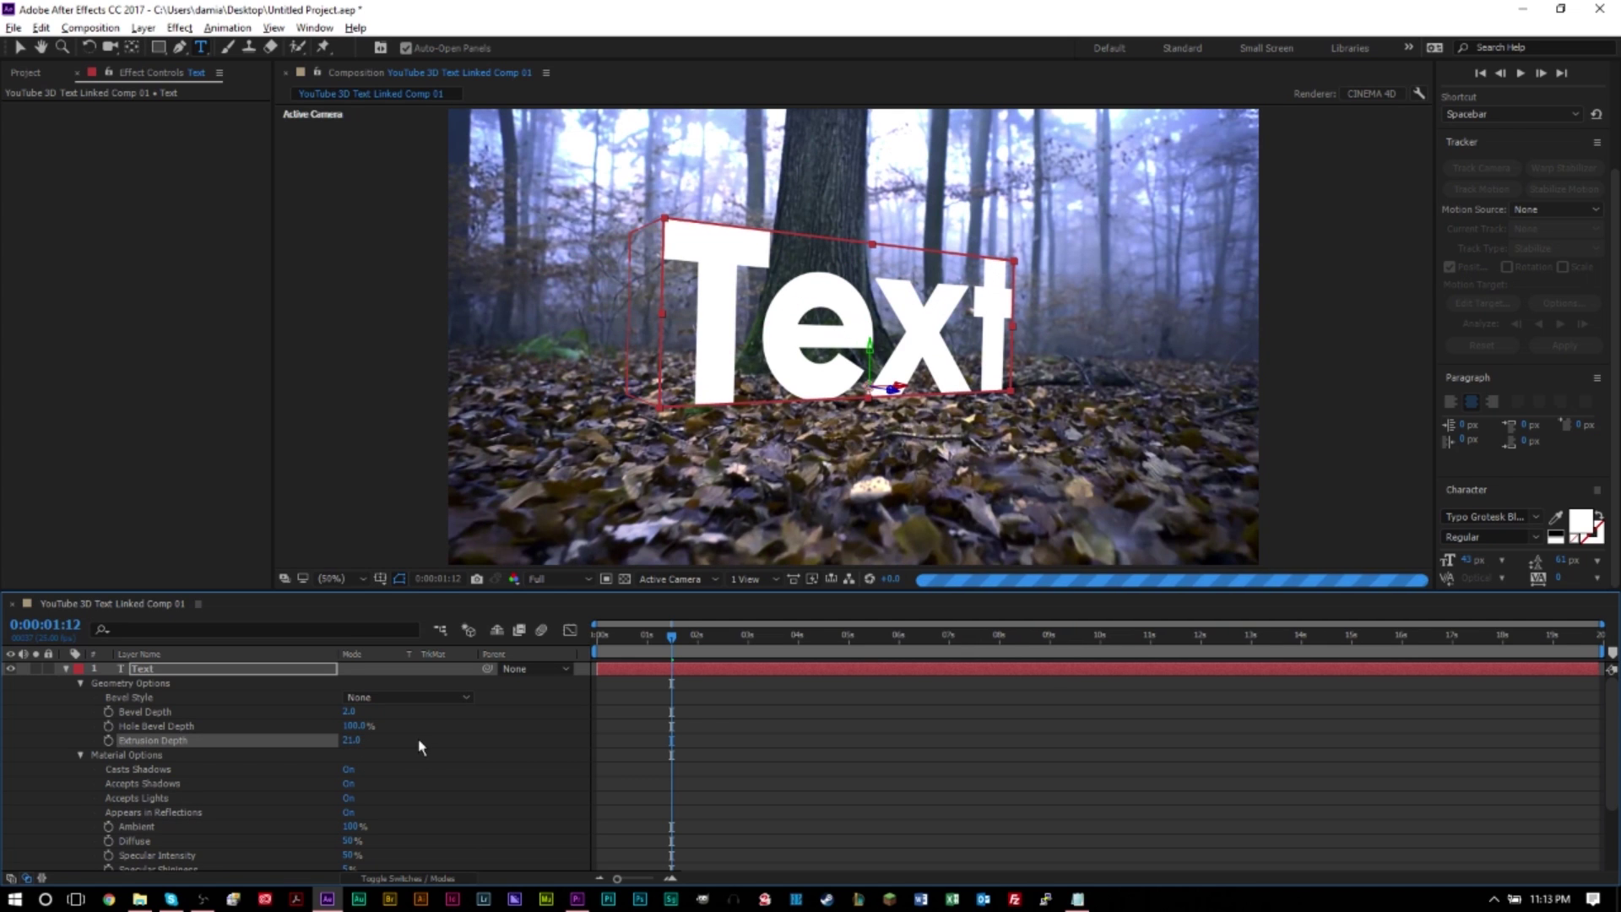
{"action": "key", "text": "ctrl+z"}
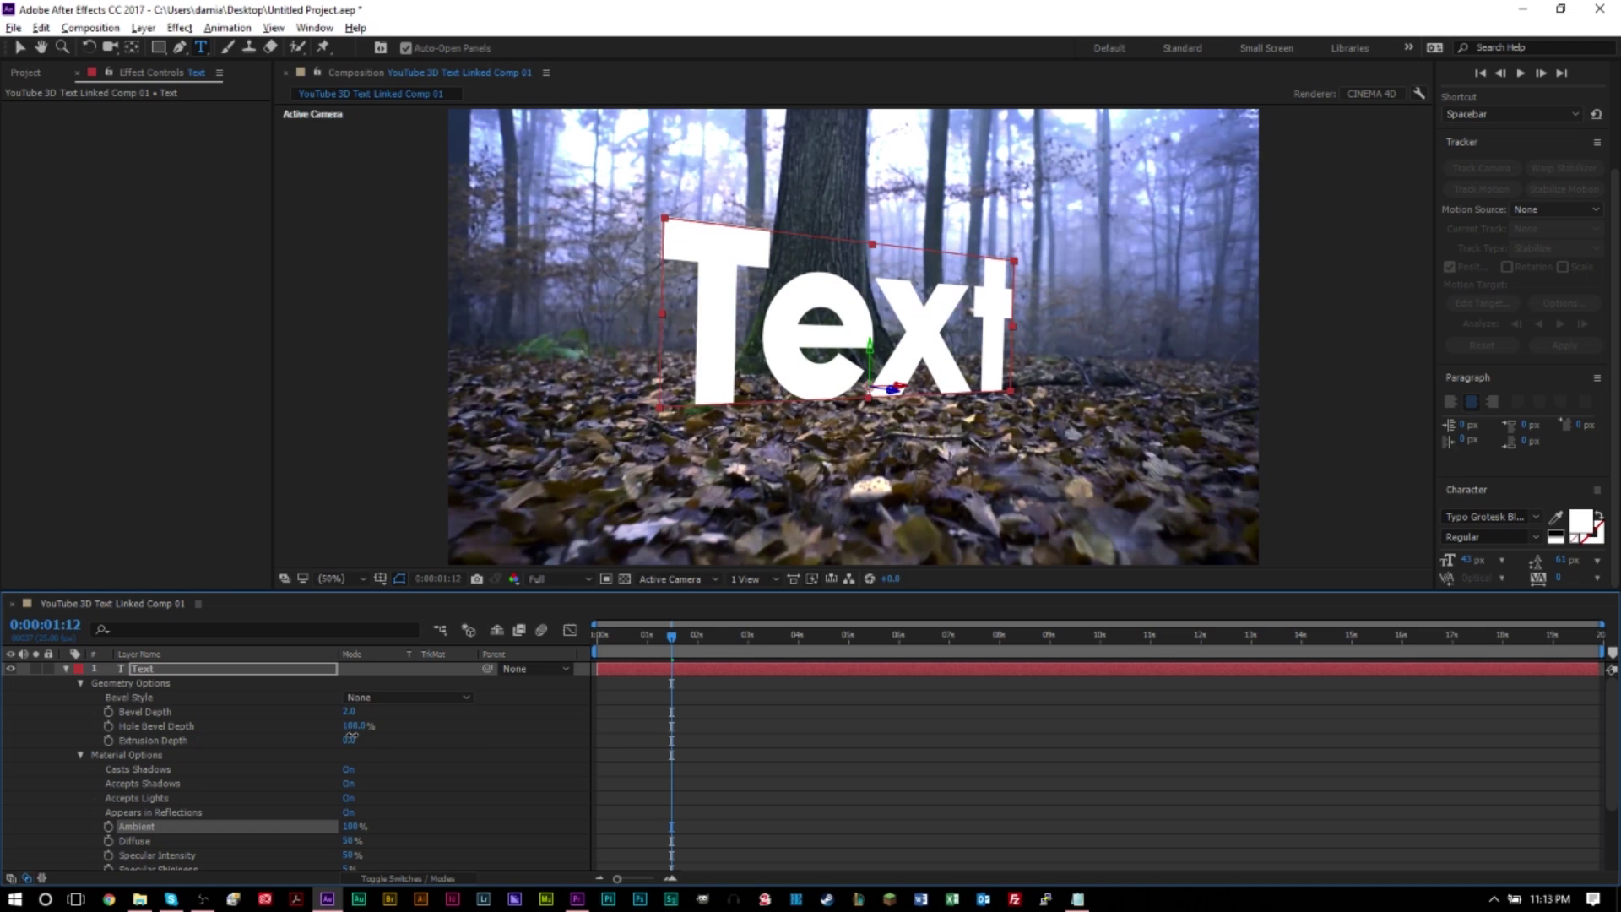
- Set the text's Extrusion Depth to 4.0
{"action": "left_click_drag", "start_coordinate": [353, 740], "coordinate": [358, 739]}
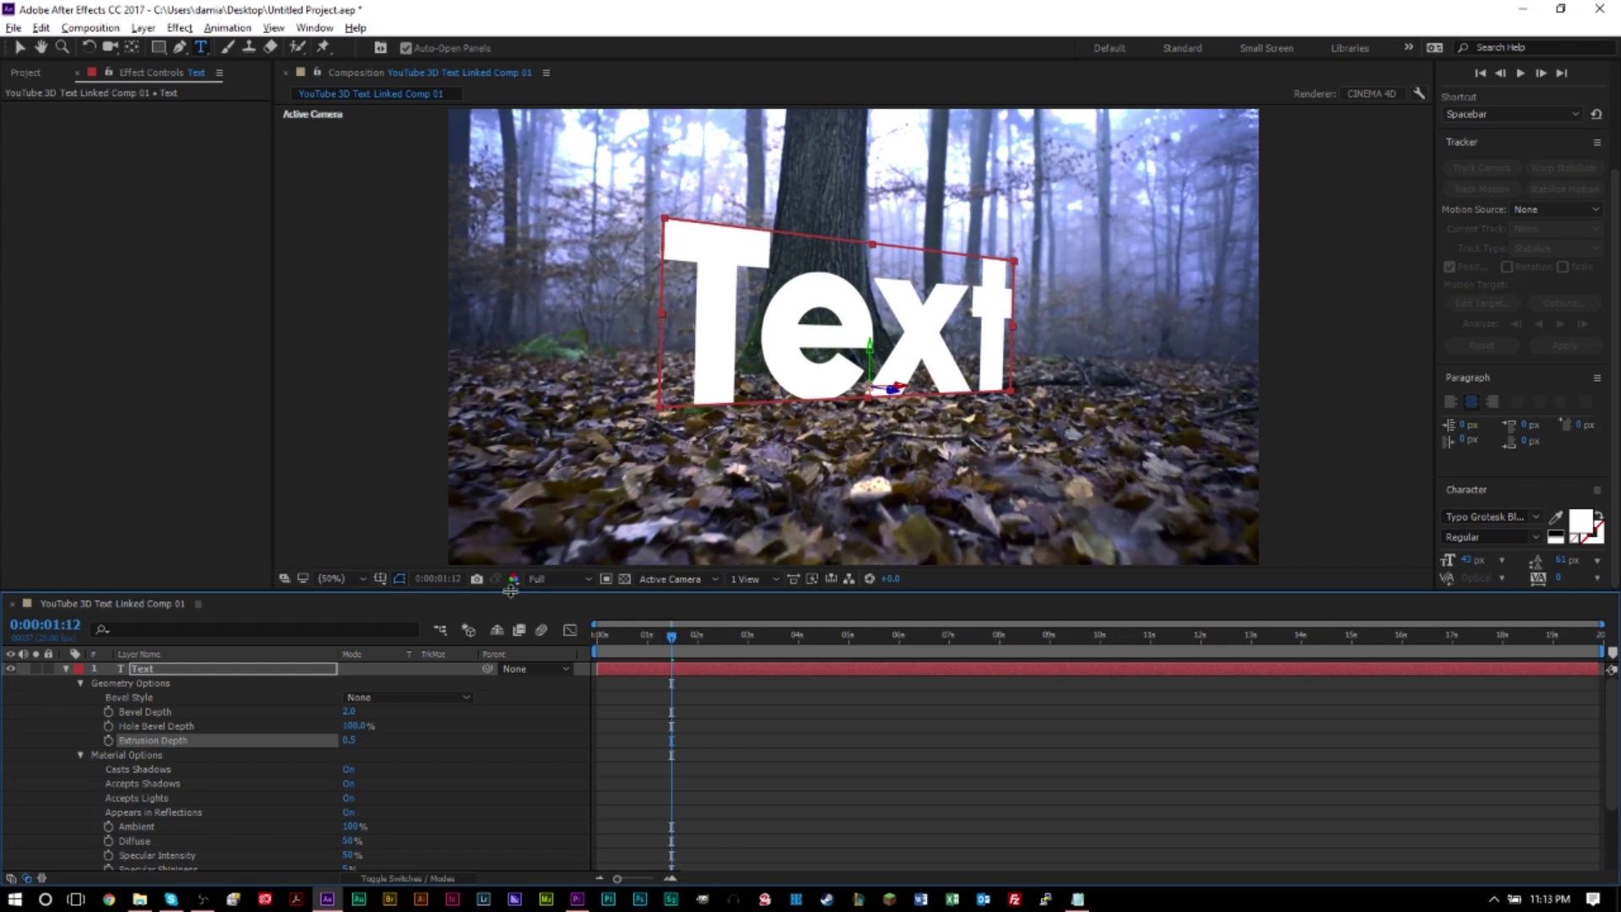
{"action": "left_click_drag", "start_coordinate": [353, 743], "coordinate": [364, 740]}
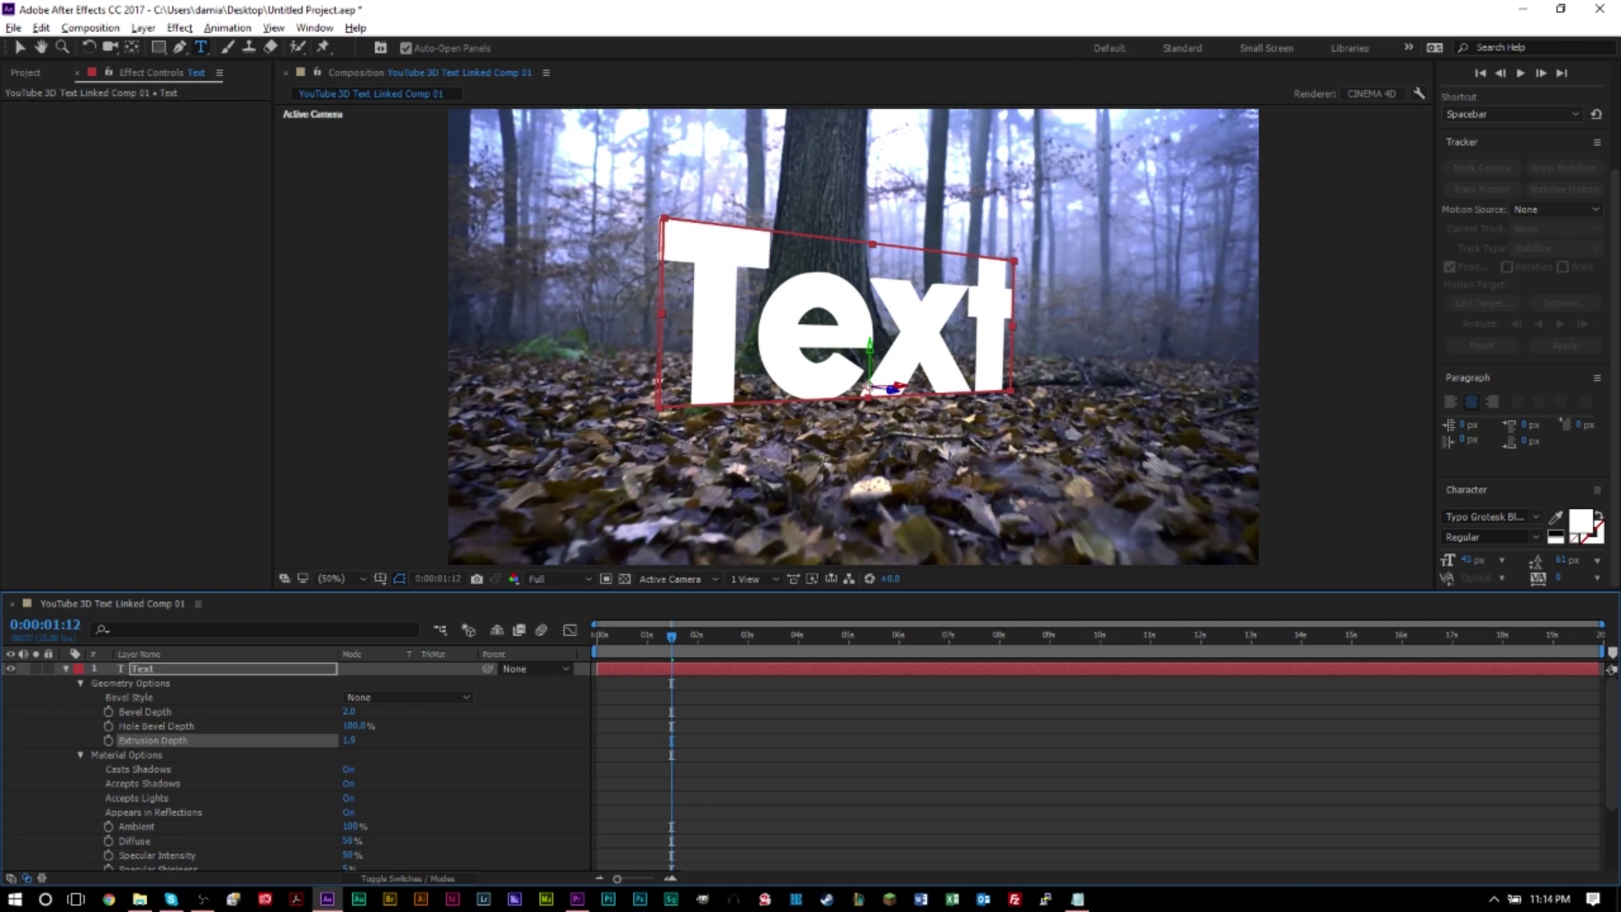
{"action": "left_click", "coordinate": [349, 740]}
{"action": "type", "text": "4"}
{"action": "key", "text": "Return"}
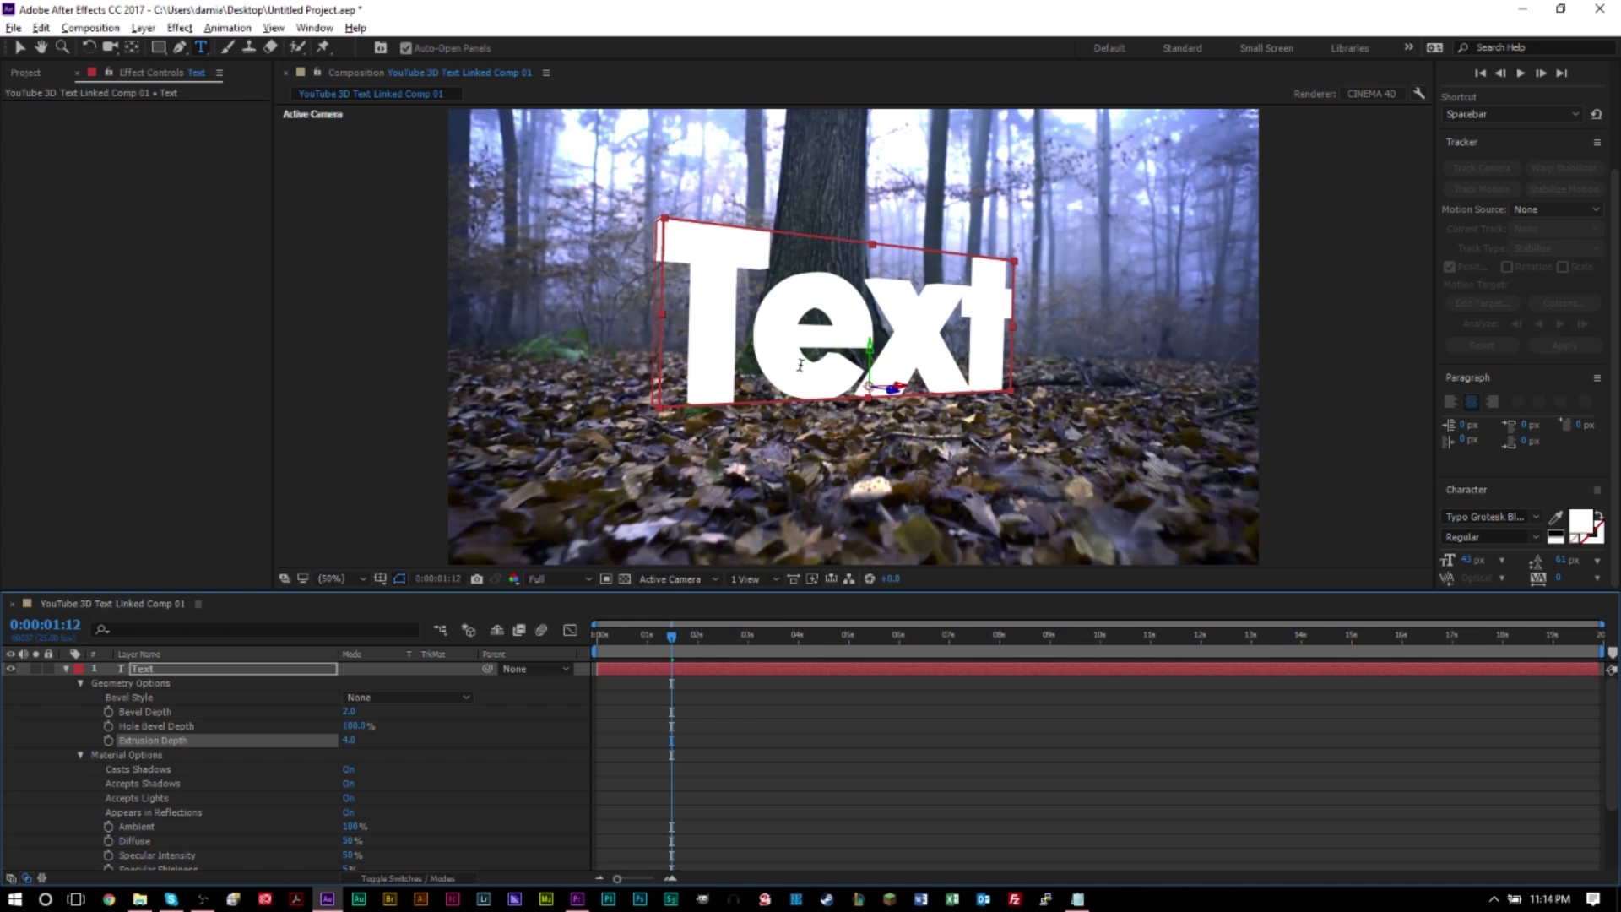
- Switch to the Selection tool, reselect the 3D Text layer and collapse its properties
{"action": "left_click", "coordinate": [18, 47]}
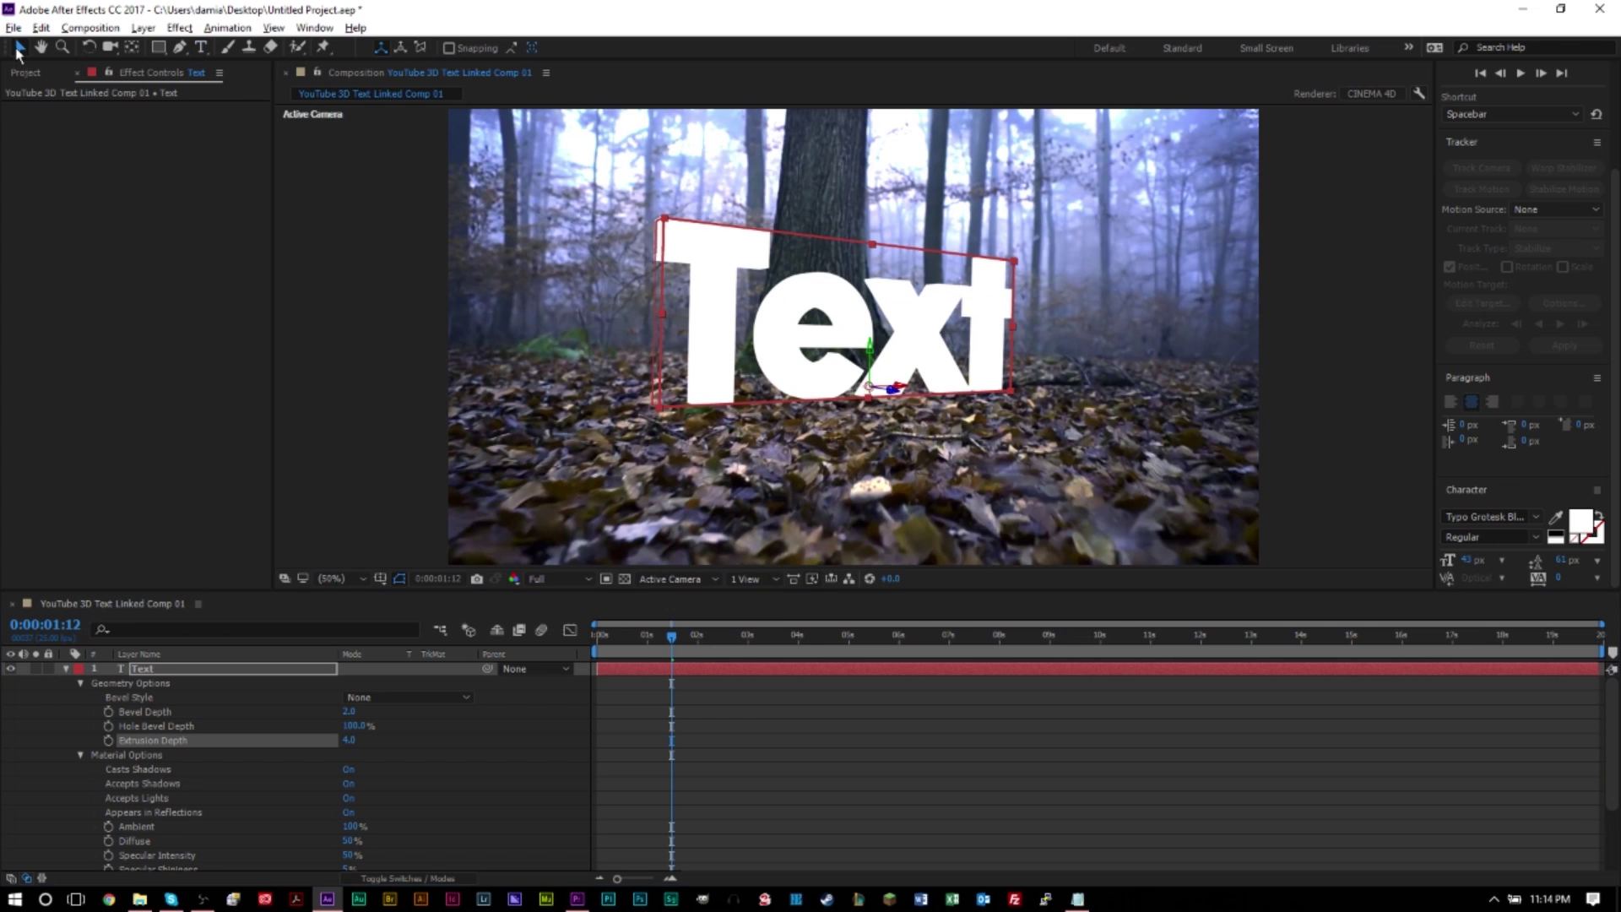
{"action": "left_click", "coordinate": [383, 313]}
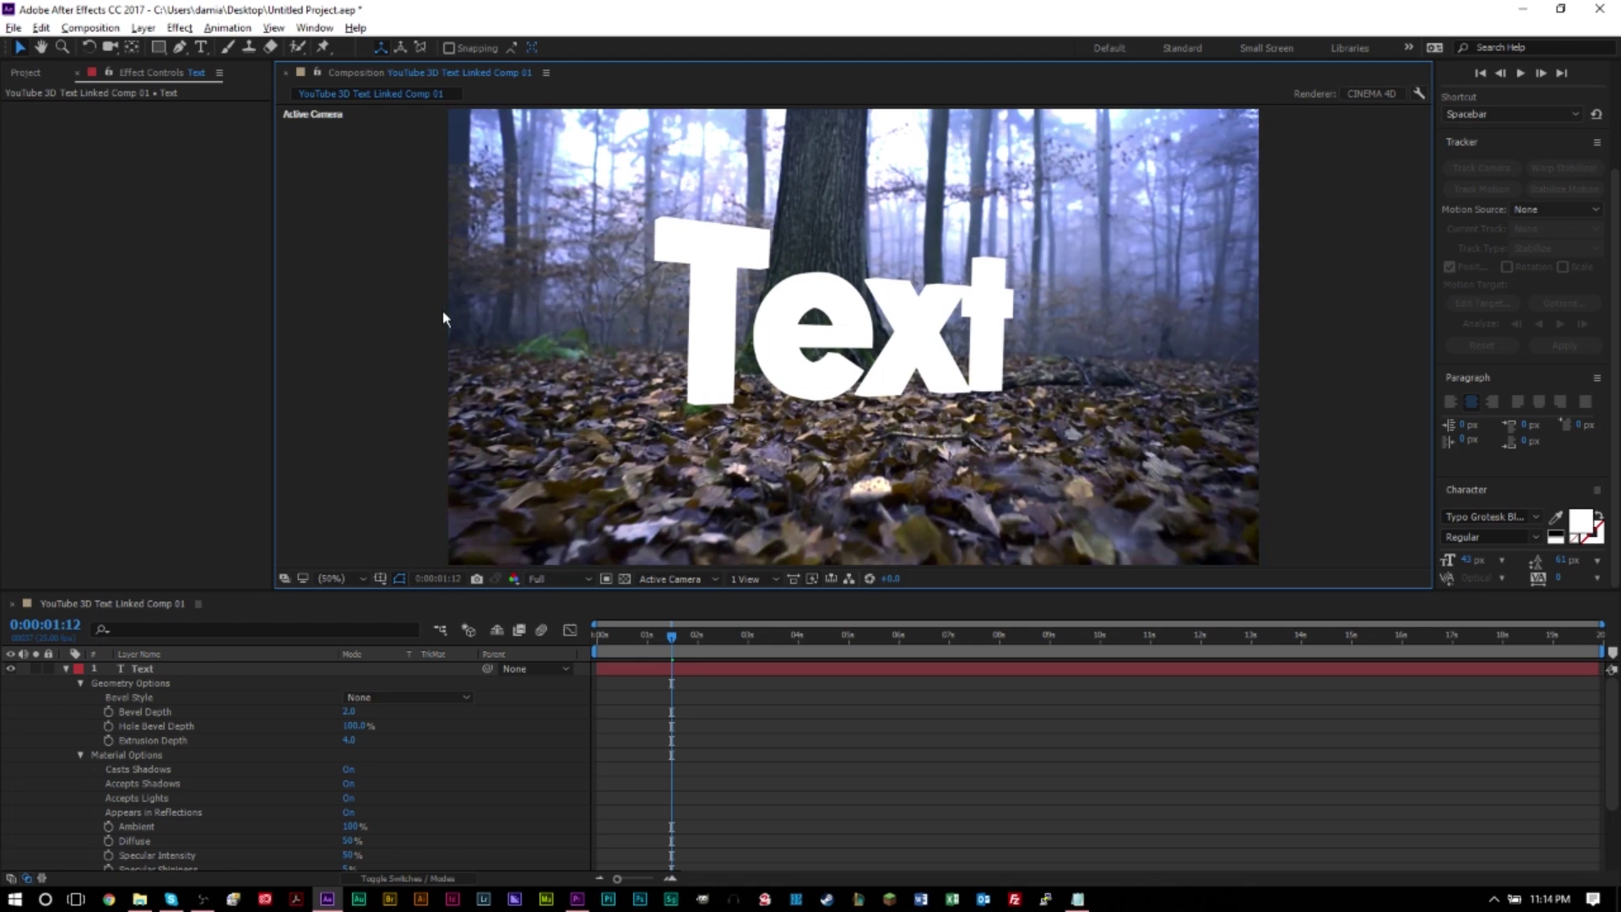
{"action": "left_click", "coordinate": [889, 296]}
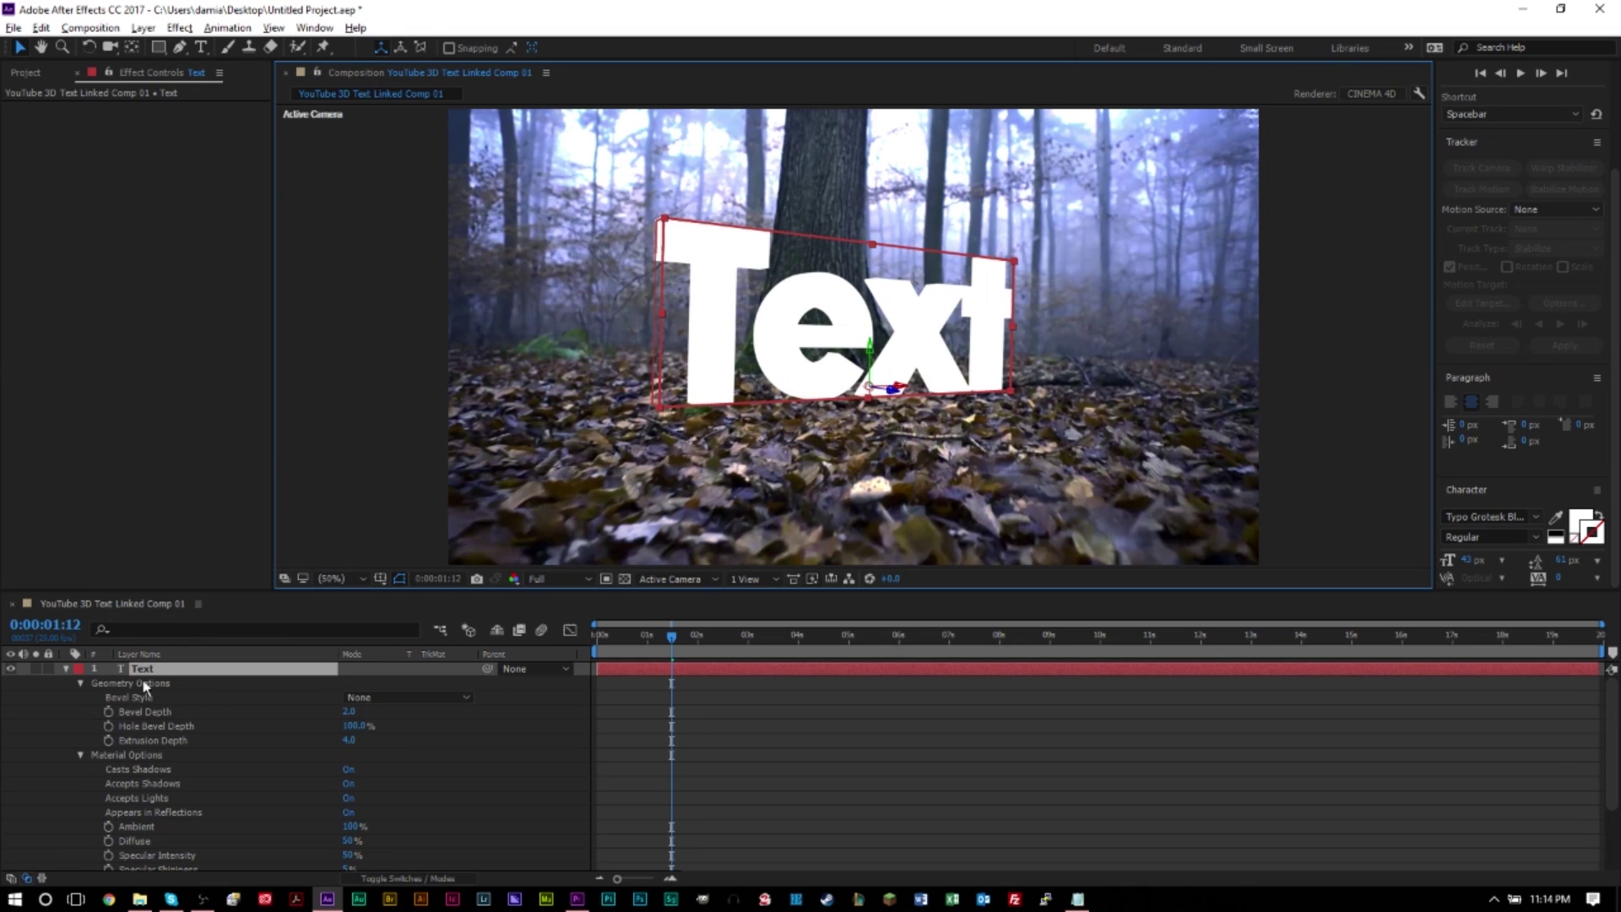
{"action": "left_click", "coordinate": [65, 669]}
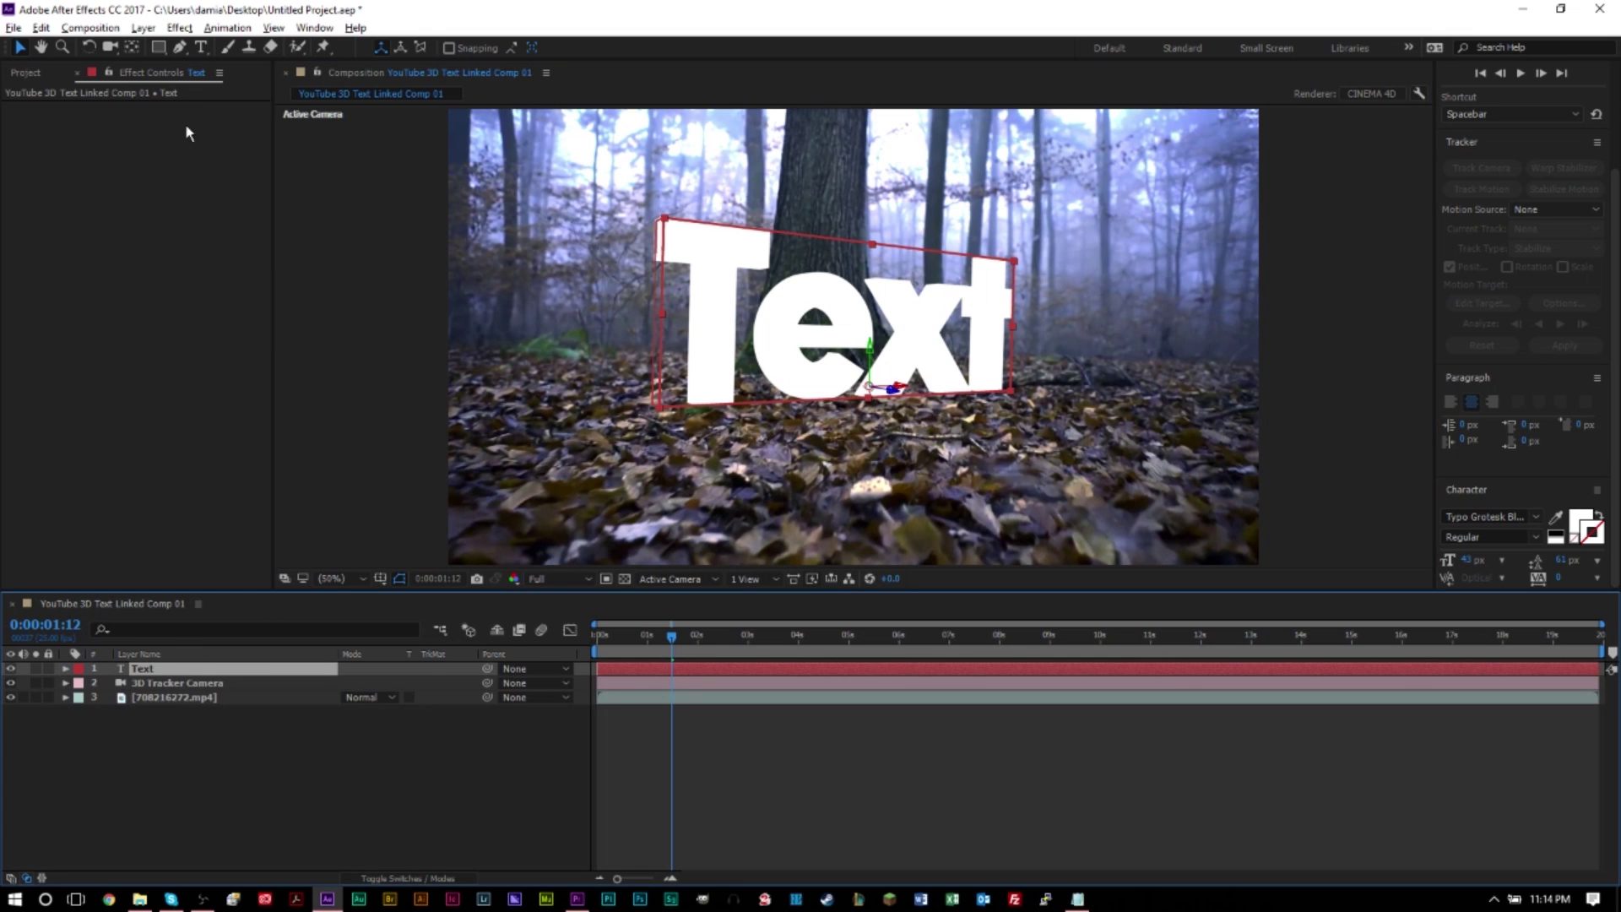
- Create a new Point light with Smooth falloff
{"action": "left_click", "coordinate": [142, 30]}
{"action": "mouse_move", "coordinate": [160, 48]}
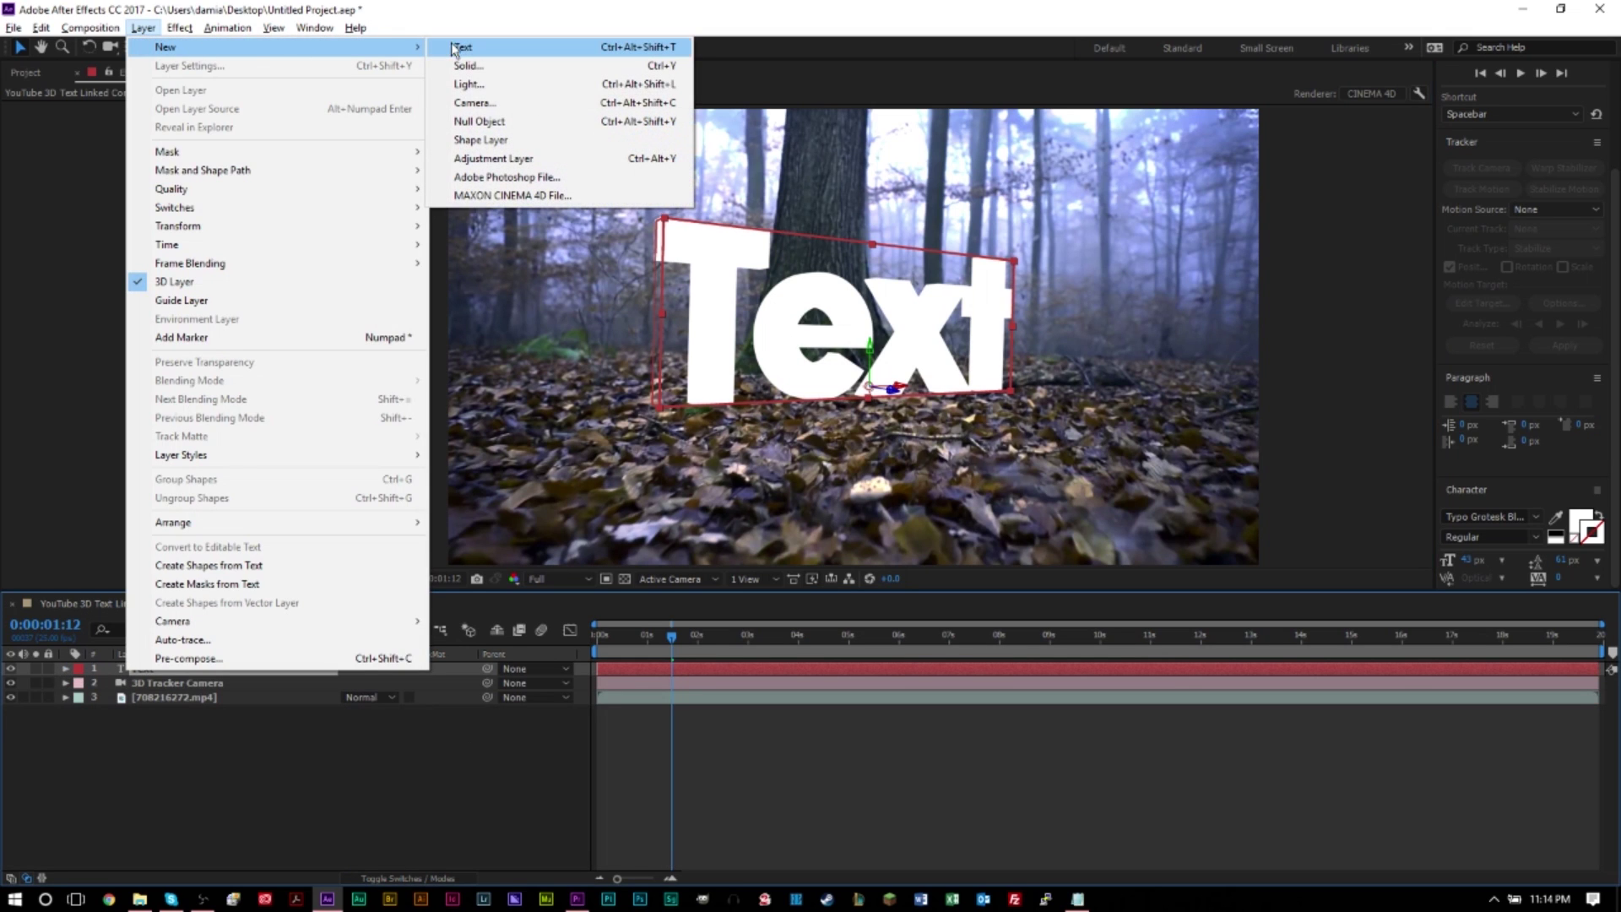
{"action": "left_click", "coordinate": [469, 84]}
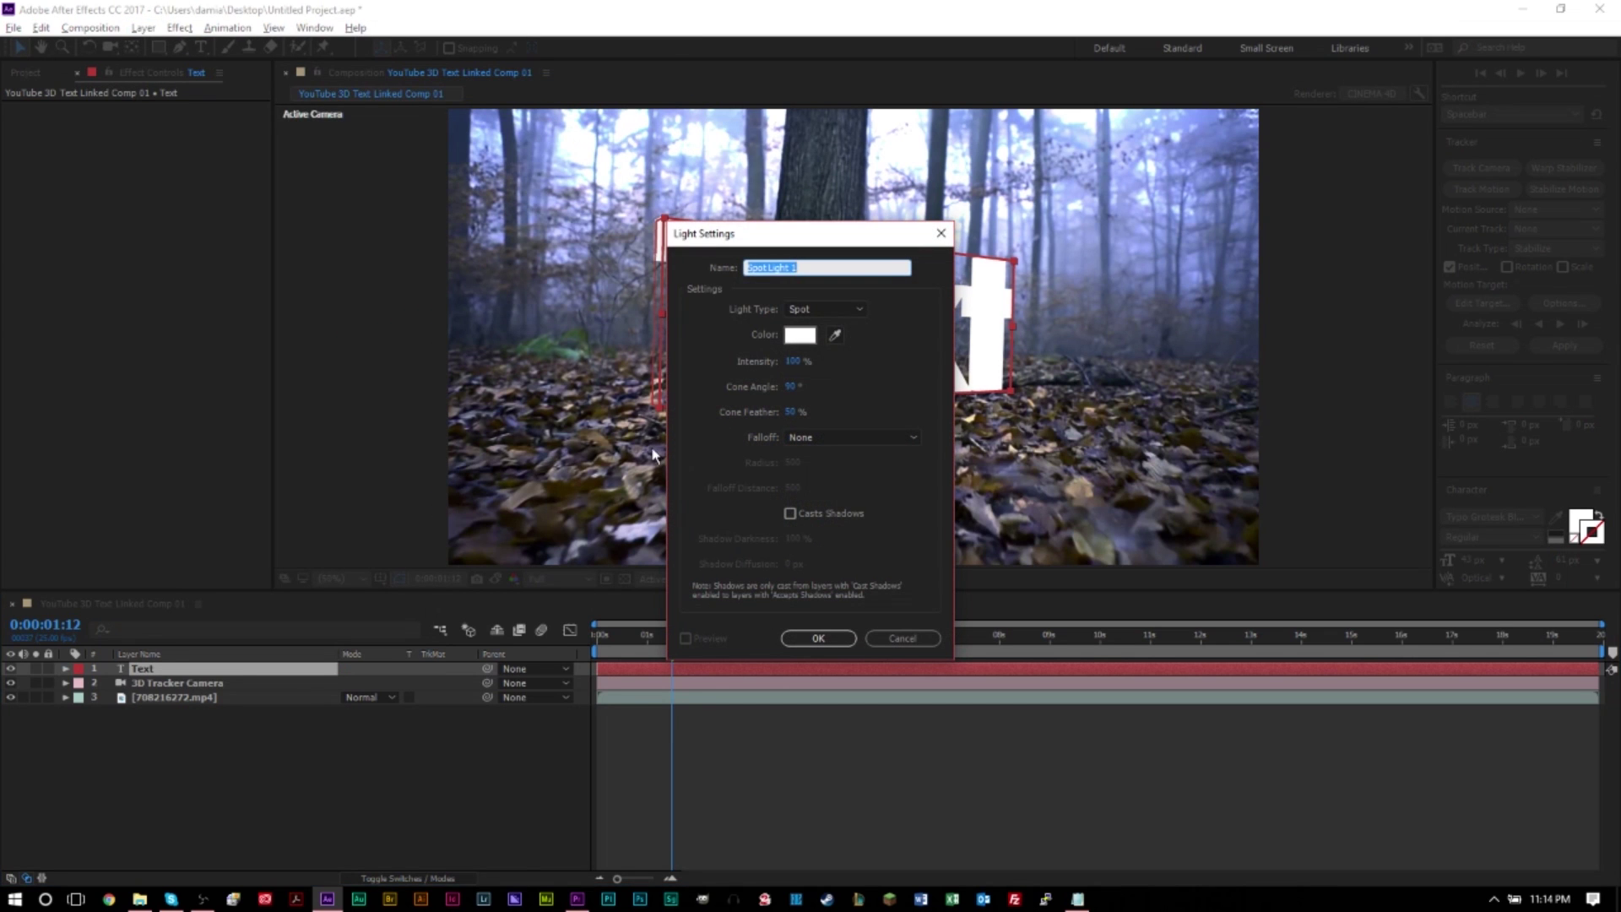
{"action": "left_click", "coordinate": [853, 309]}
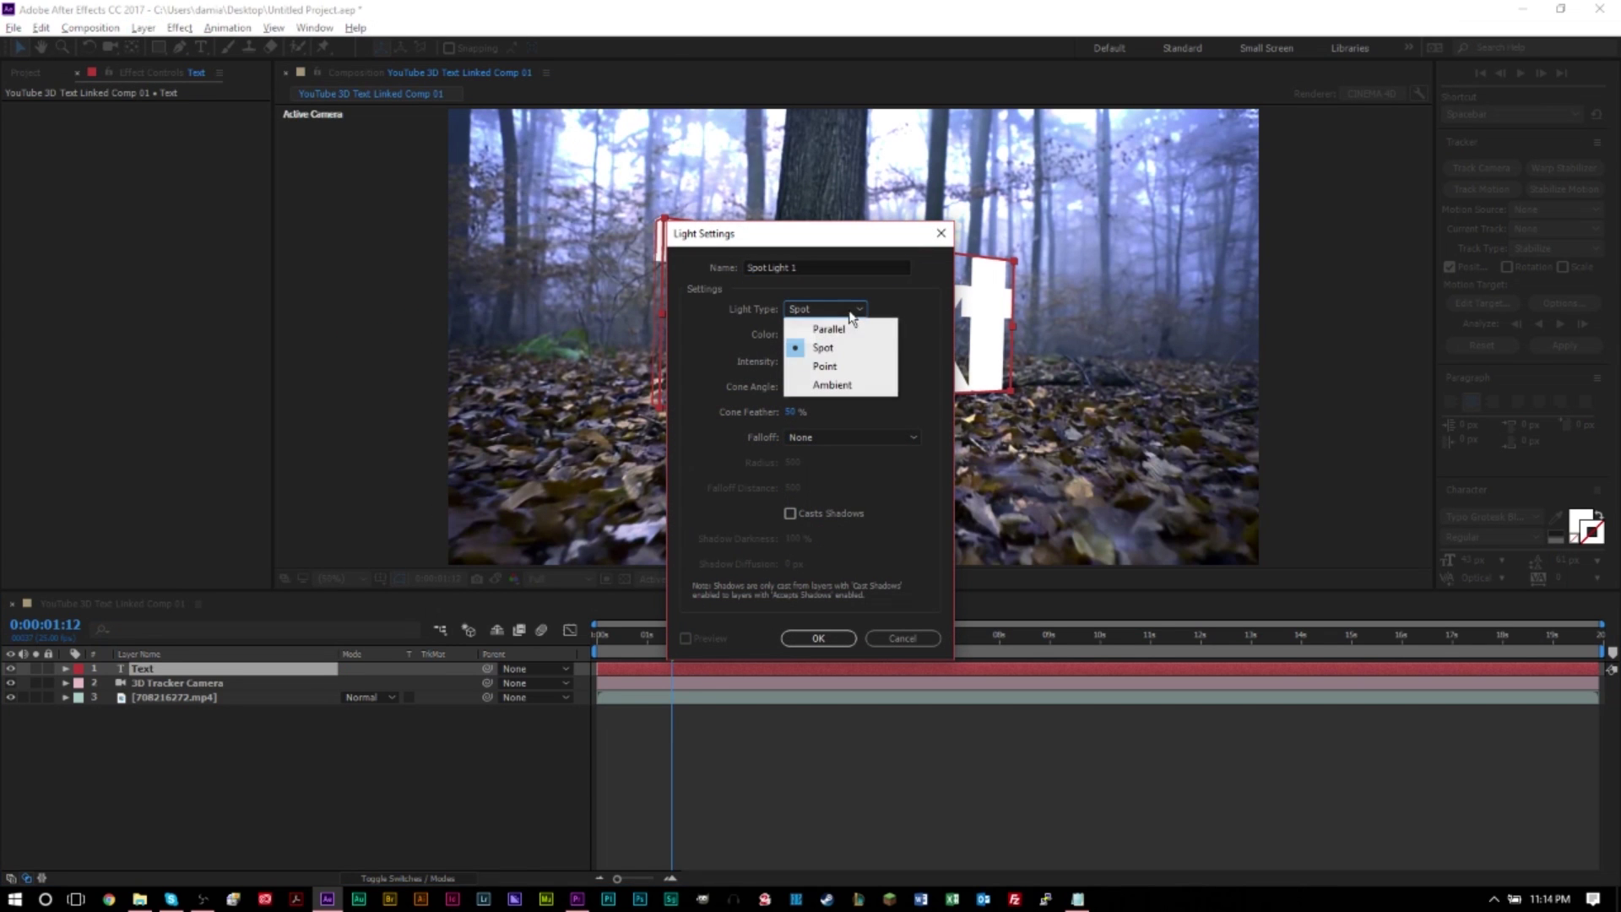
{"action": "left_click", "coordinate": [825, 365]}
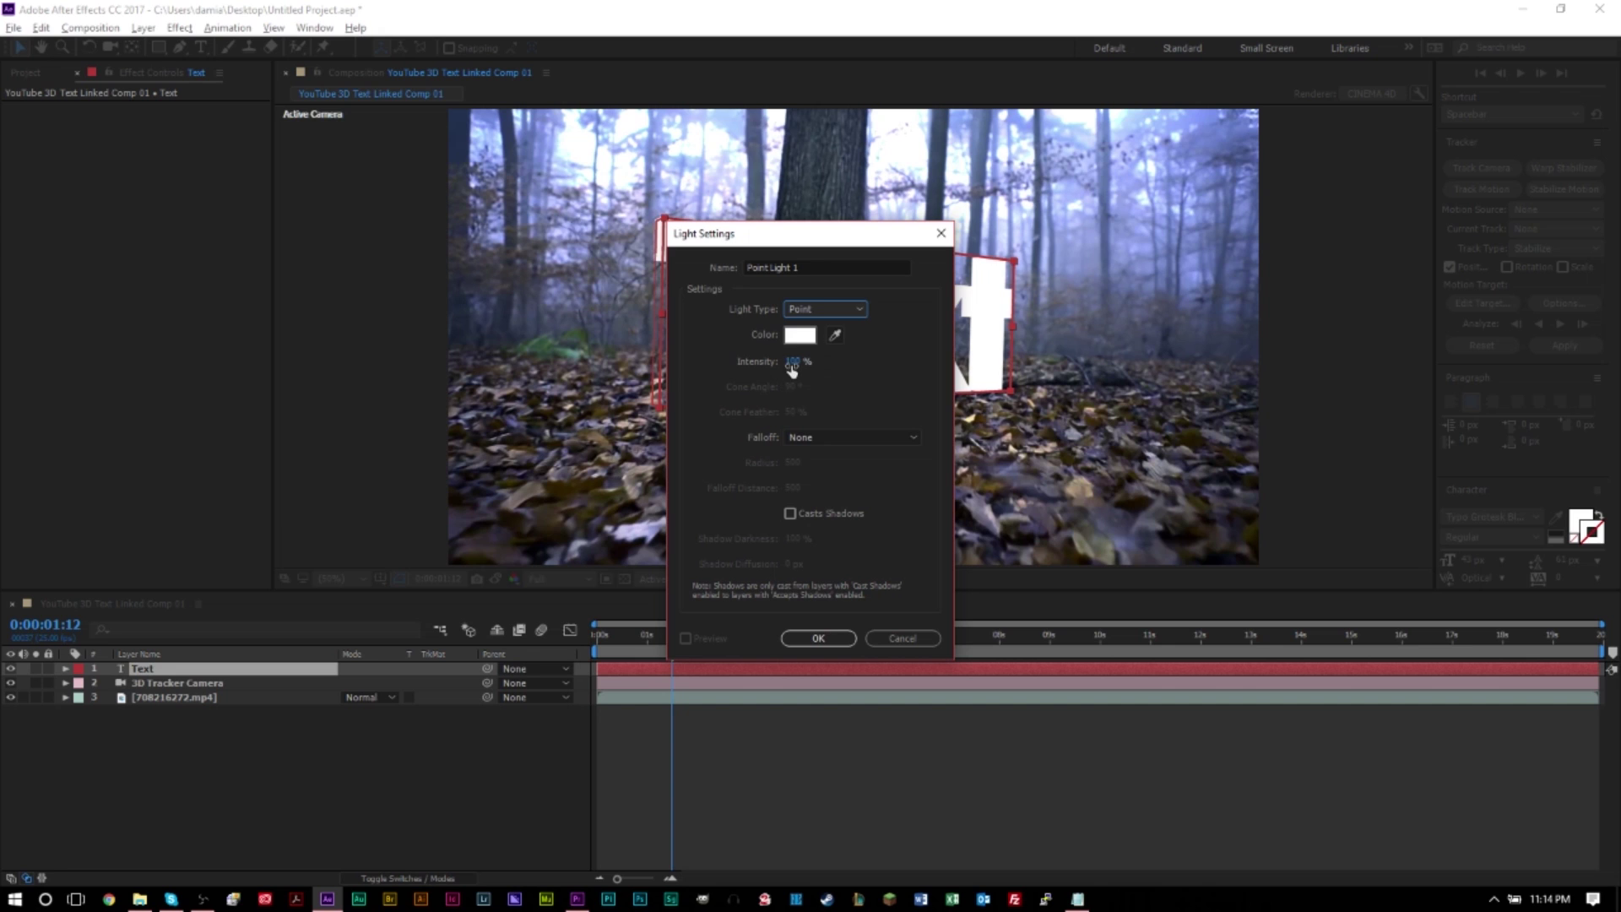
{"action": "left_click", "coordinate": [849, 436]}
{"action": "left_click", "coordinate": [849, 476]}
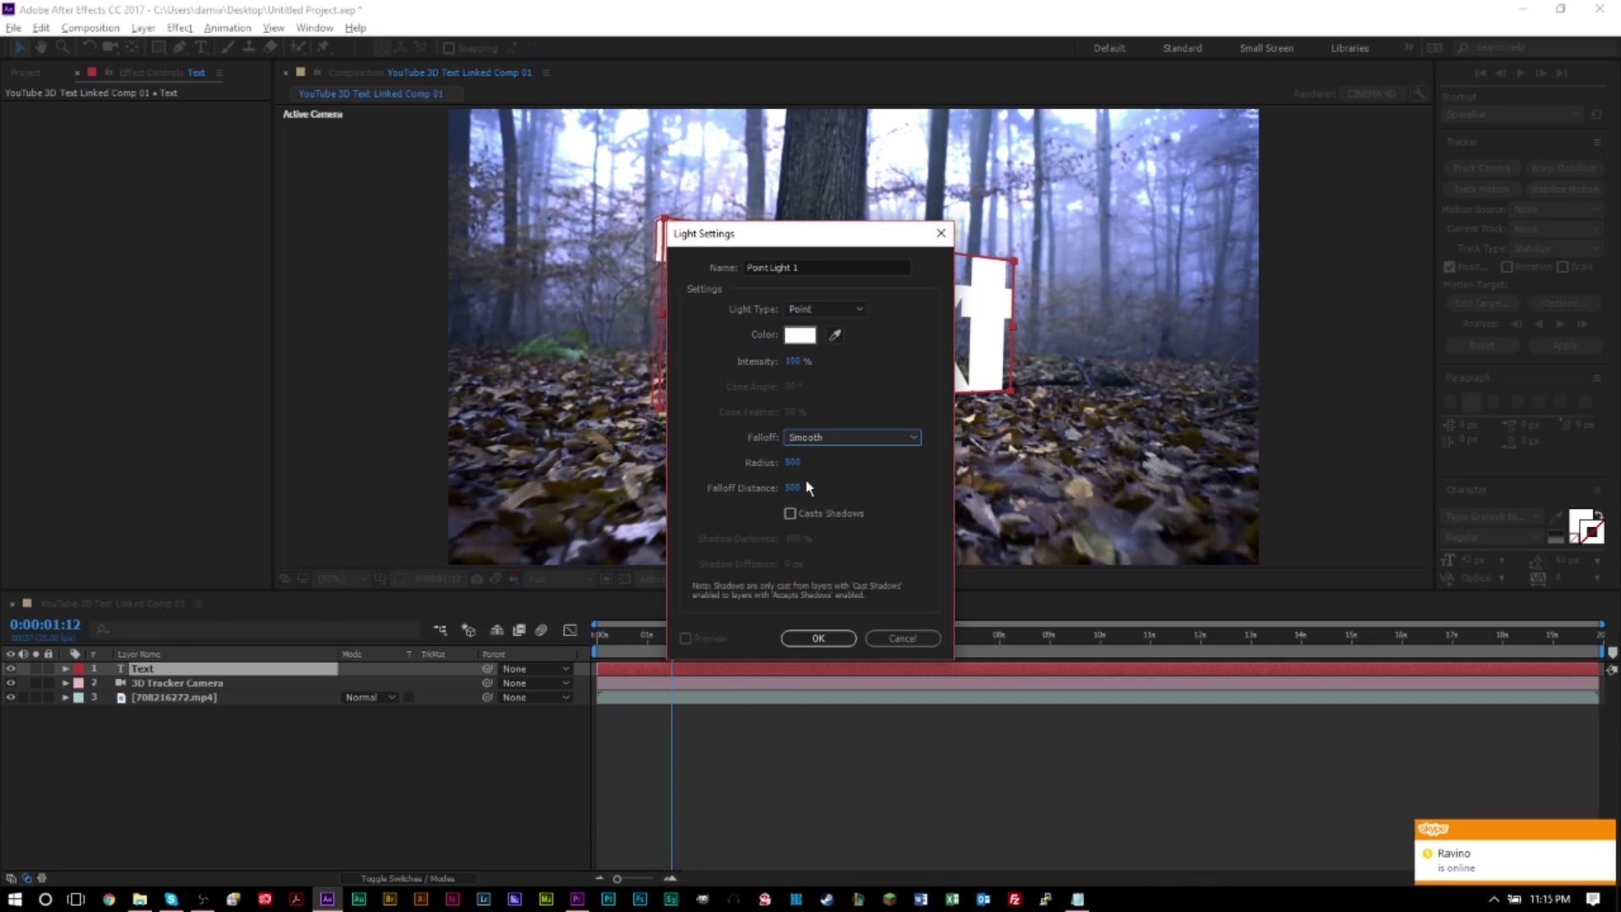
- Make the light cast shadows with 70% darkness and 30 px diffusion, then create it
{"action": "left_click", "coordinate": [794, 515]}
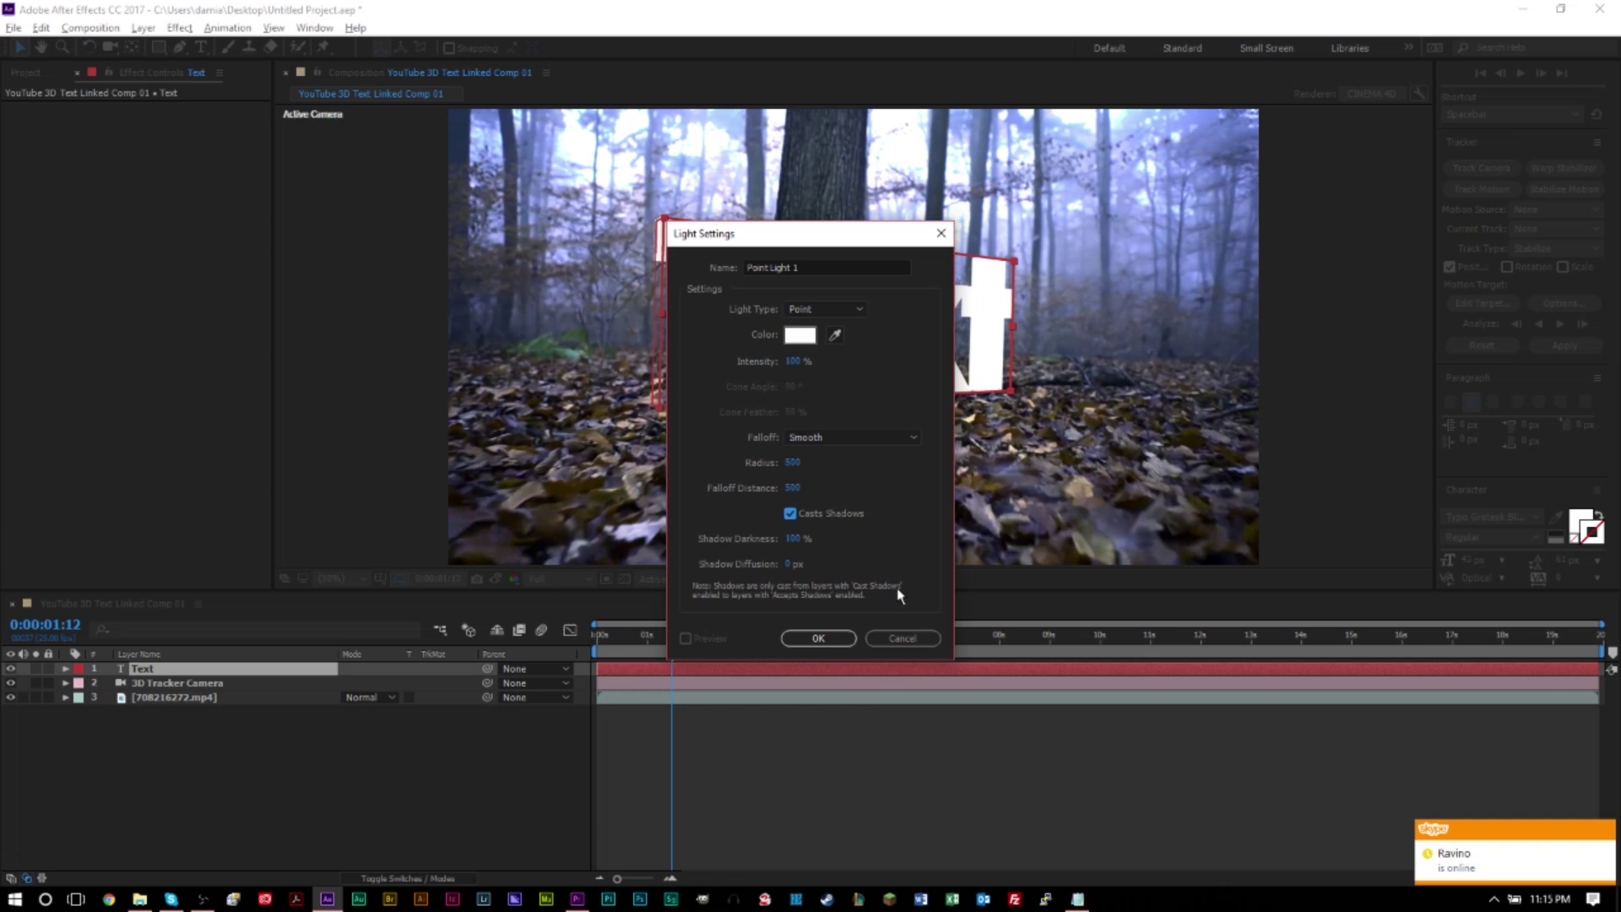
{"action": "left_click", "coordinate": [793, 539]}
{"action": "type", "text": "7"}
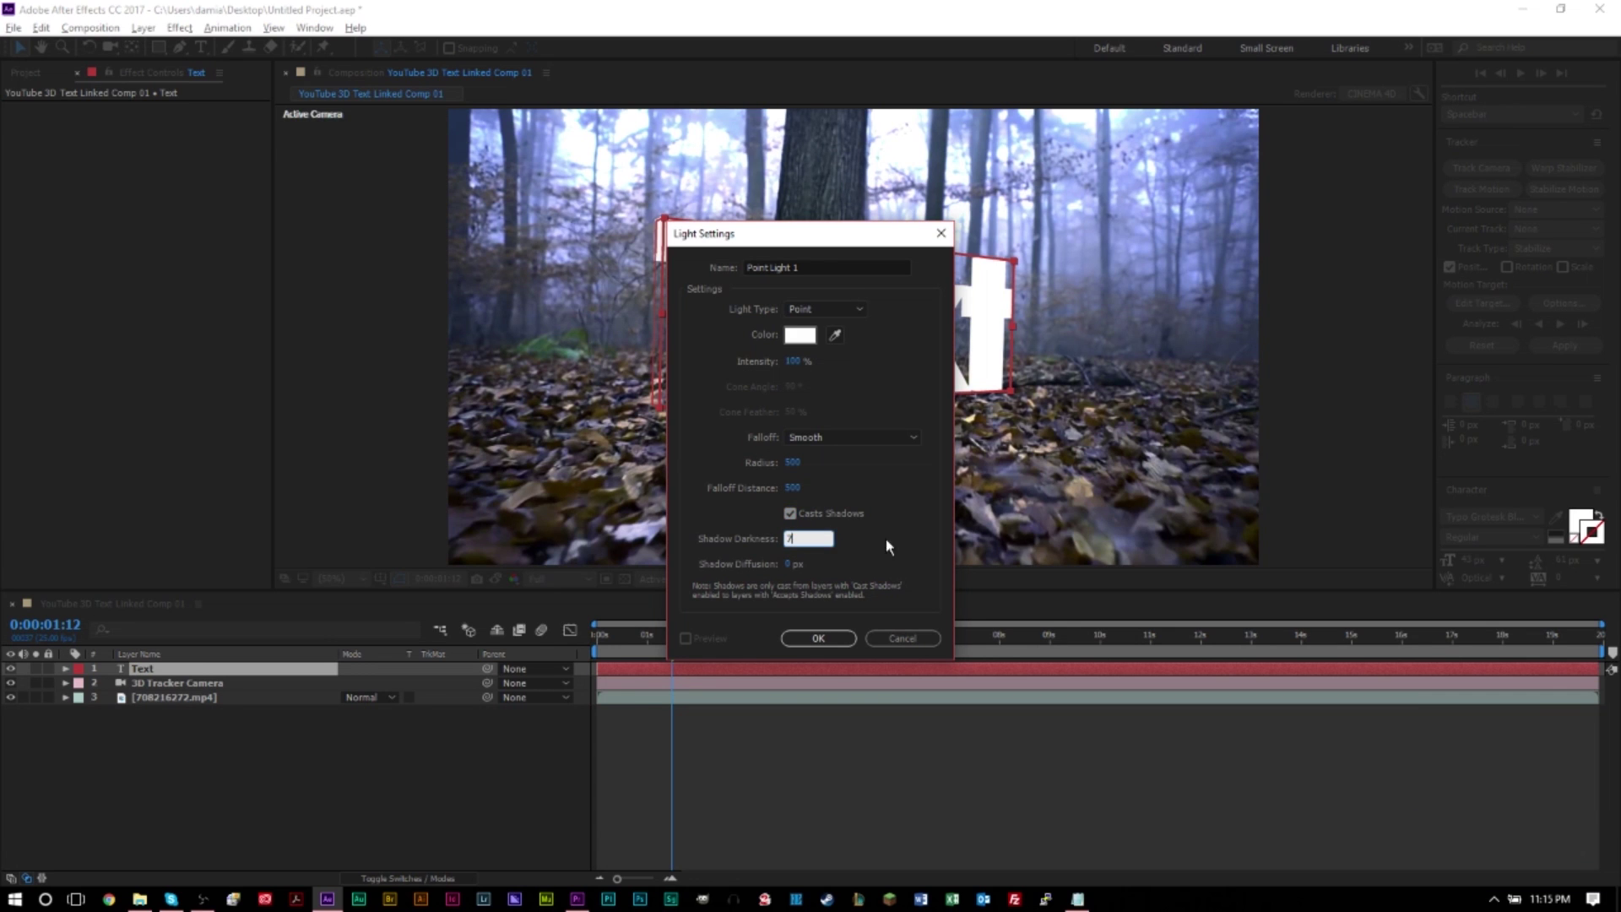
{"action": "type", "text": "0"}
{"action": "left_click", "coordinate": [866, 544]}
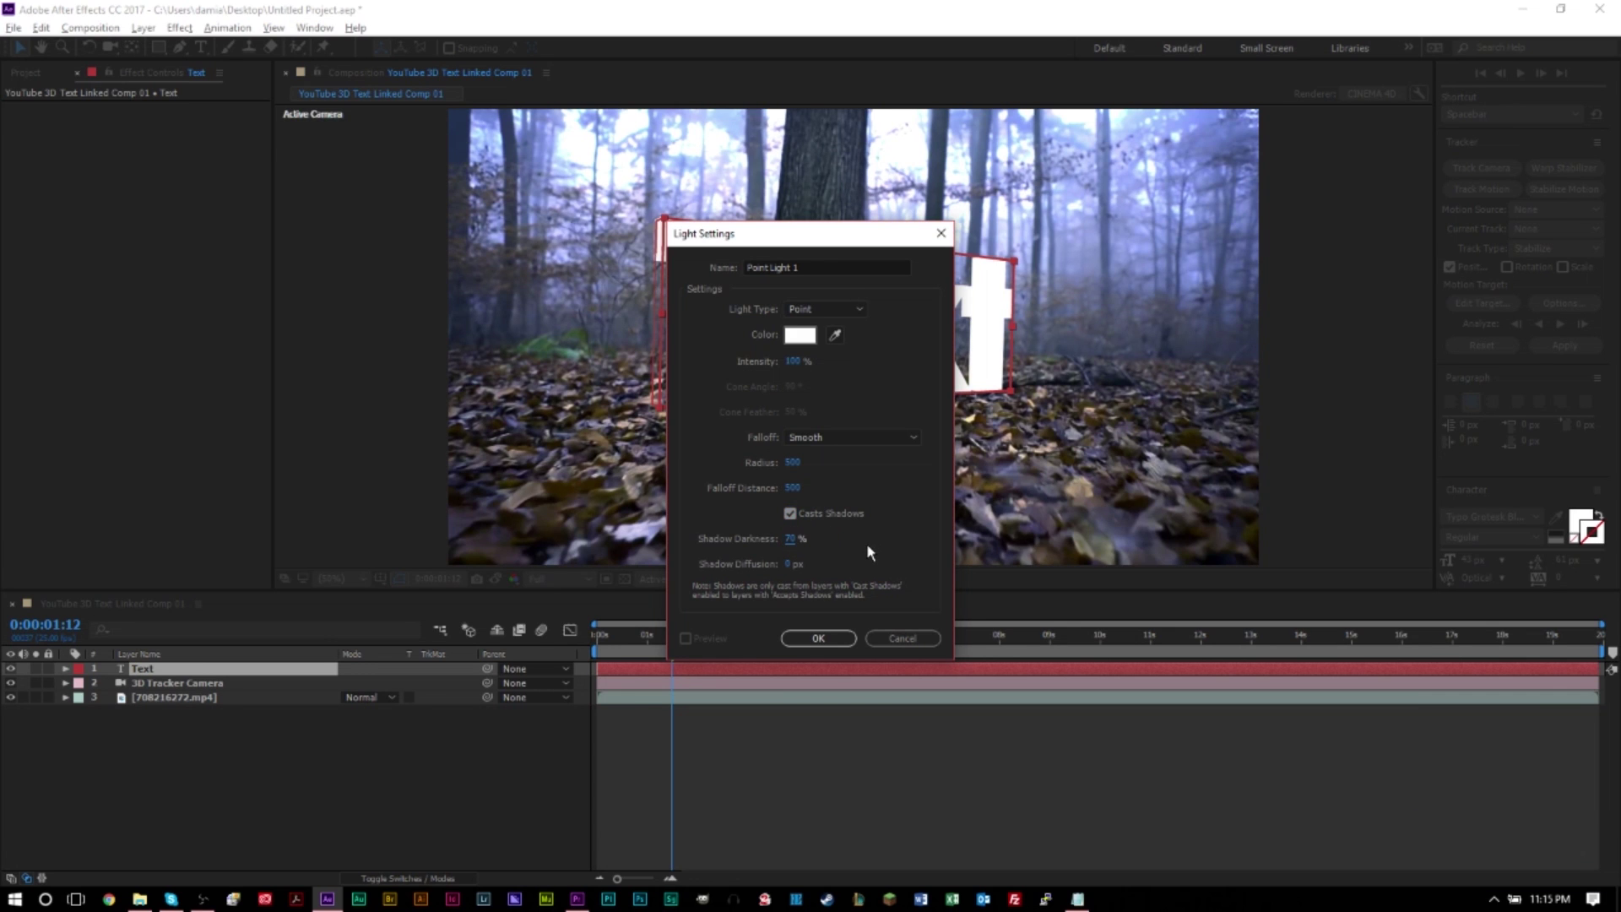
{"action": "left_click", "coordinate": [792, 564]}
{"action": "left_click", "coordinate": [876, 567]}
{"action": "left_click", "coordinate": [818, 638]}
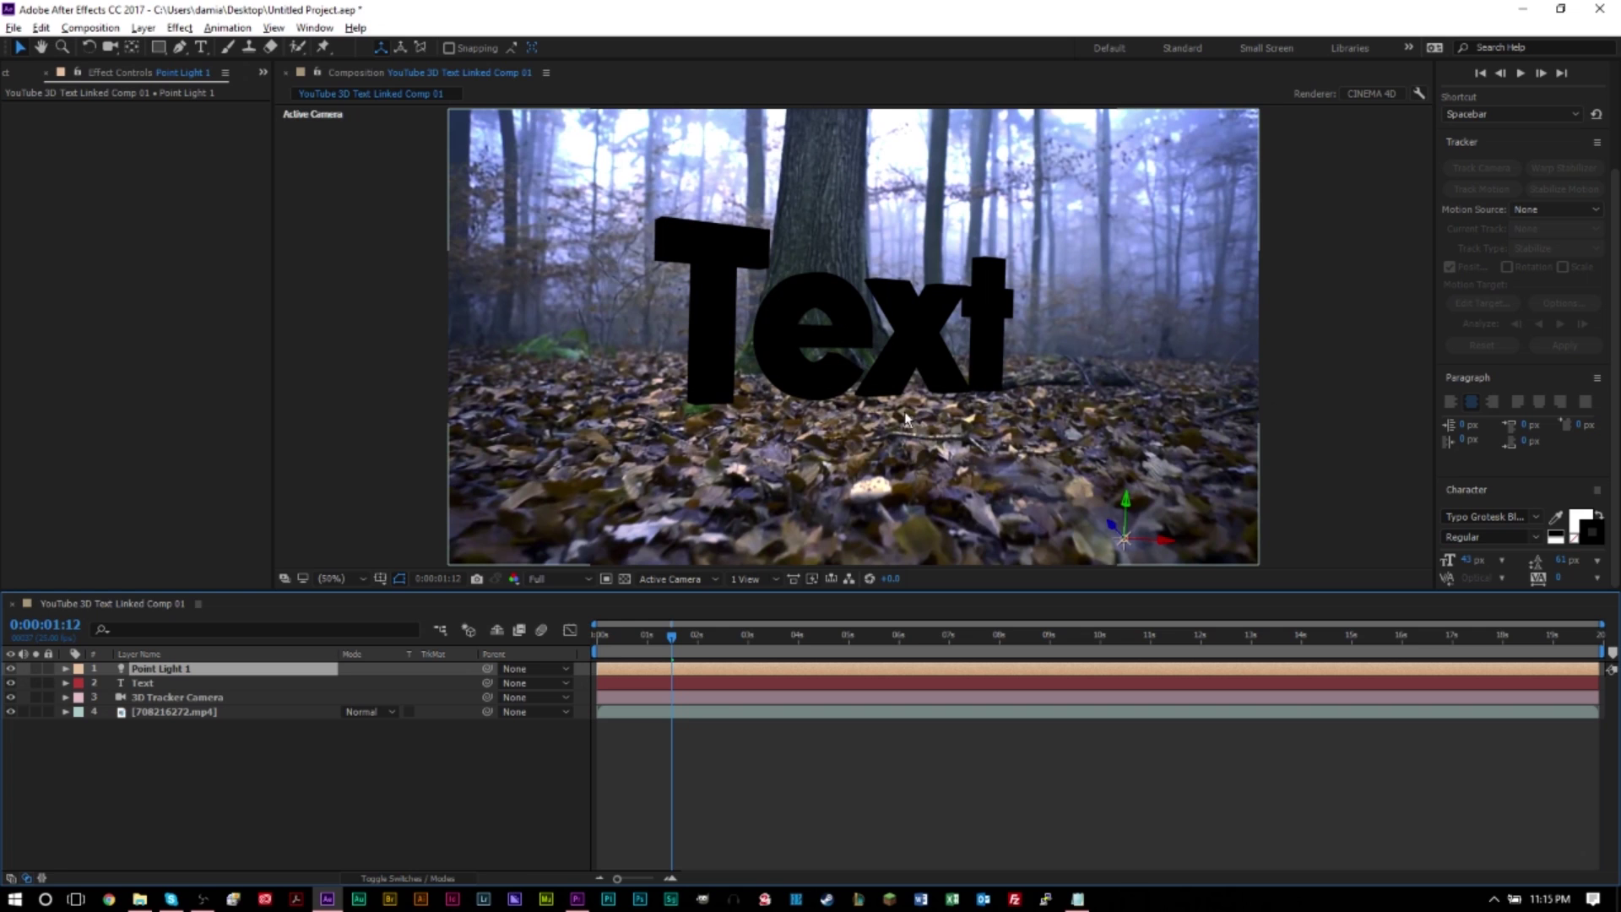
- Pick-whip Point Light 1's Parent to the Text layer so it reads '2. Text'
{"action": "right_click", "coordinate": [152, 655]}
{"action": "mouse_move", "coordinate": [199, 707]}
{"action": "left_click", "coordinate": [295, 796]}
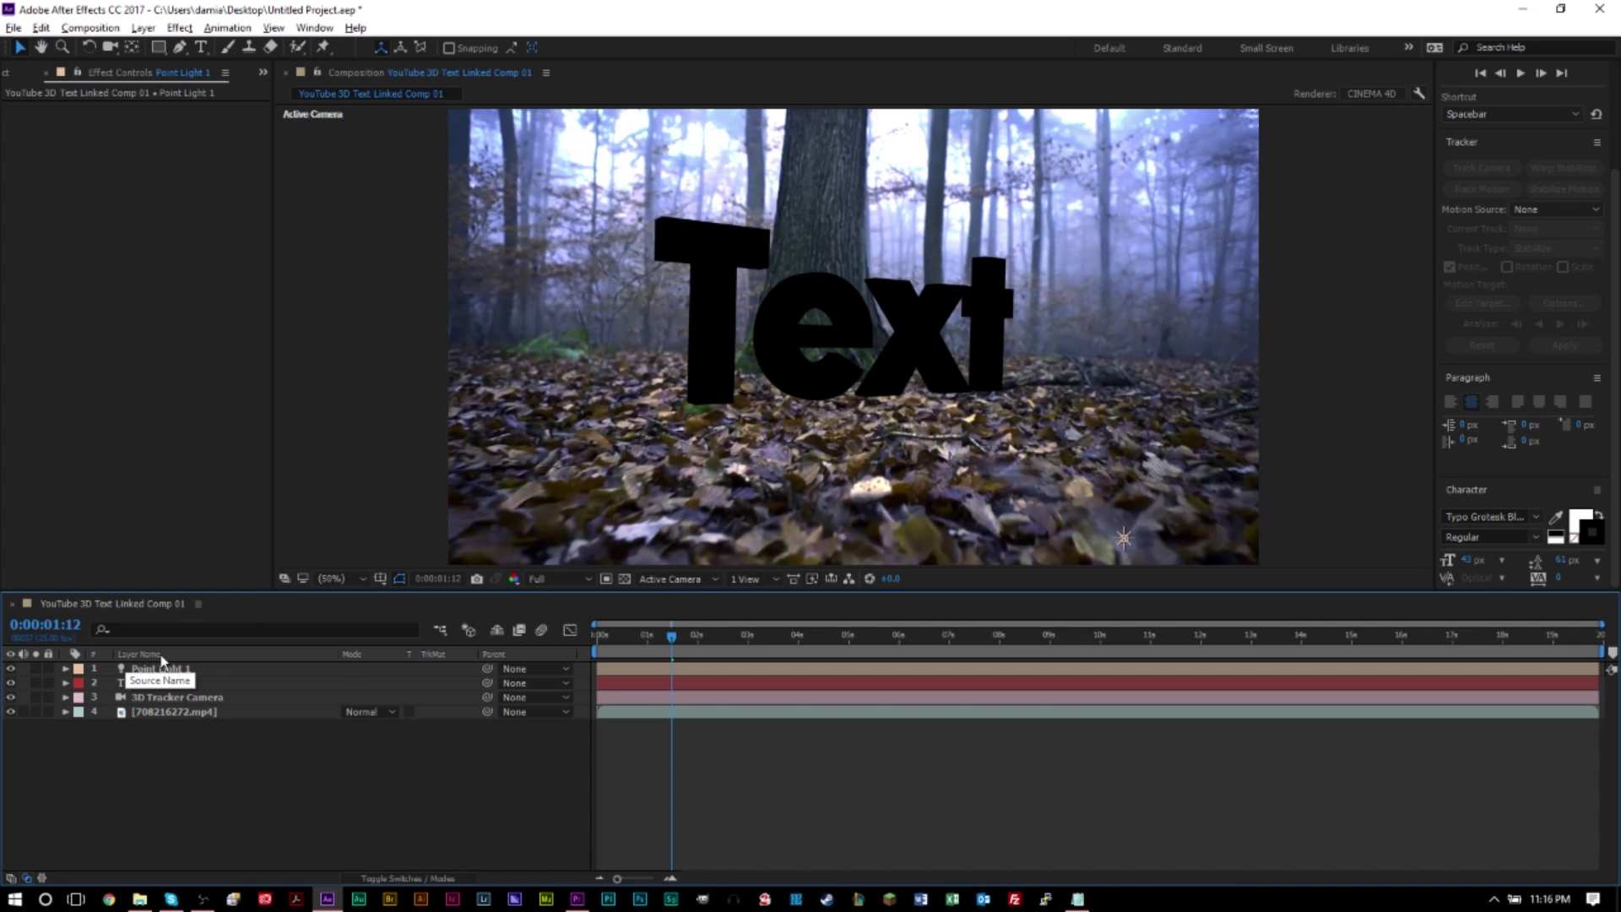
{"action": "right_click", "coordinate": [255, 656]}
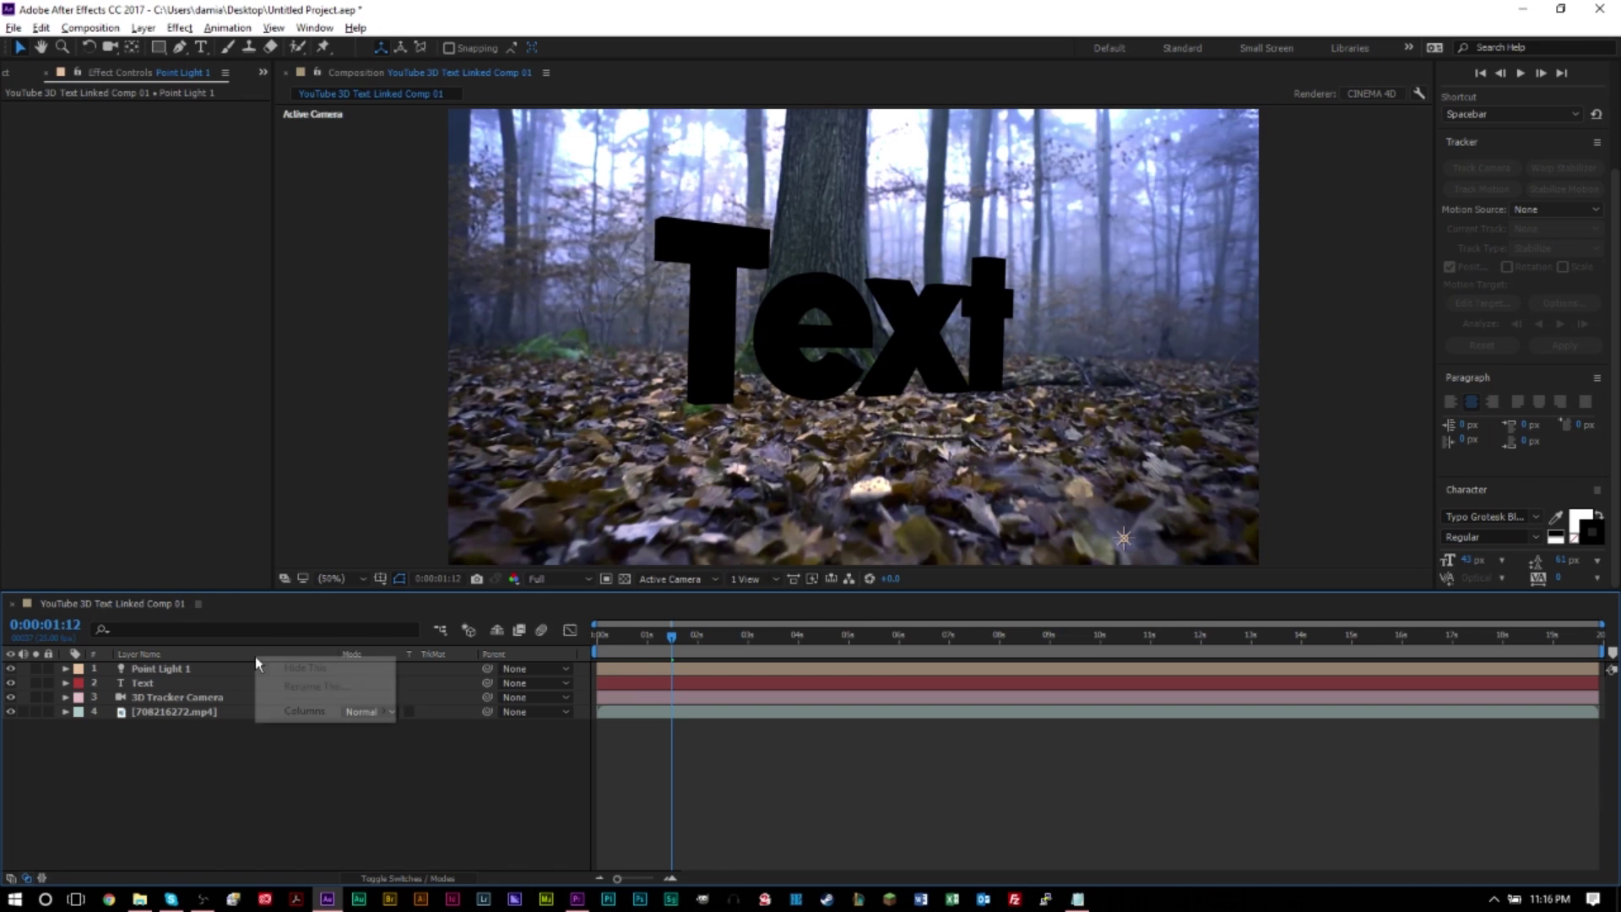
{"action": "mouse_move", "coordinate": [299, 713]}
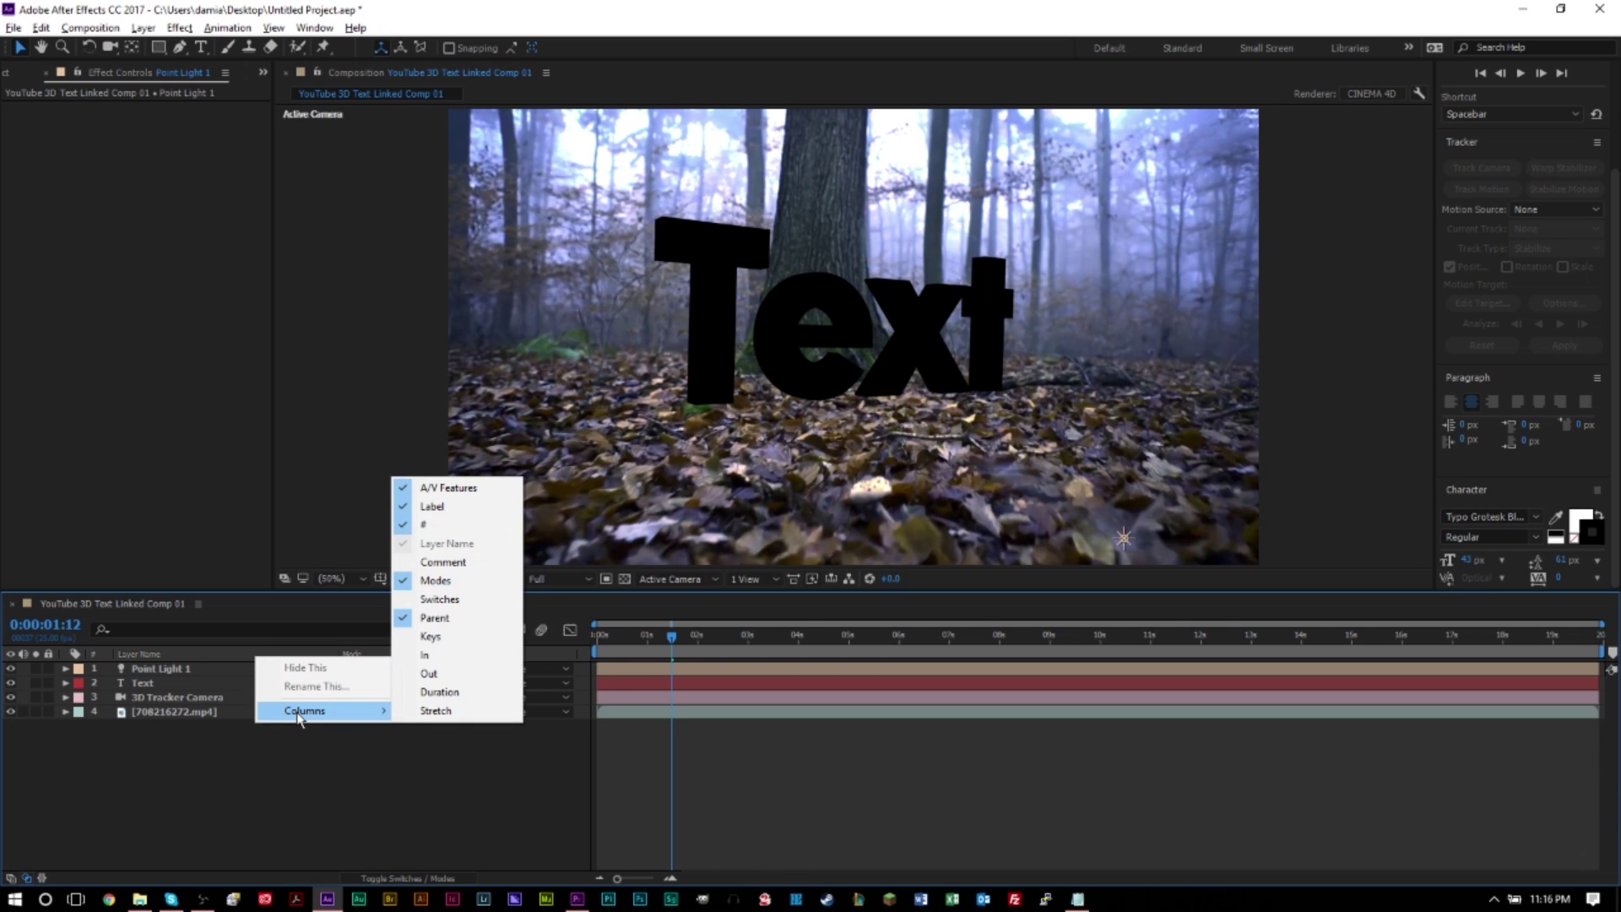
{"action": "left_click", "coordinate": [196, 644]}
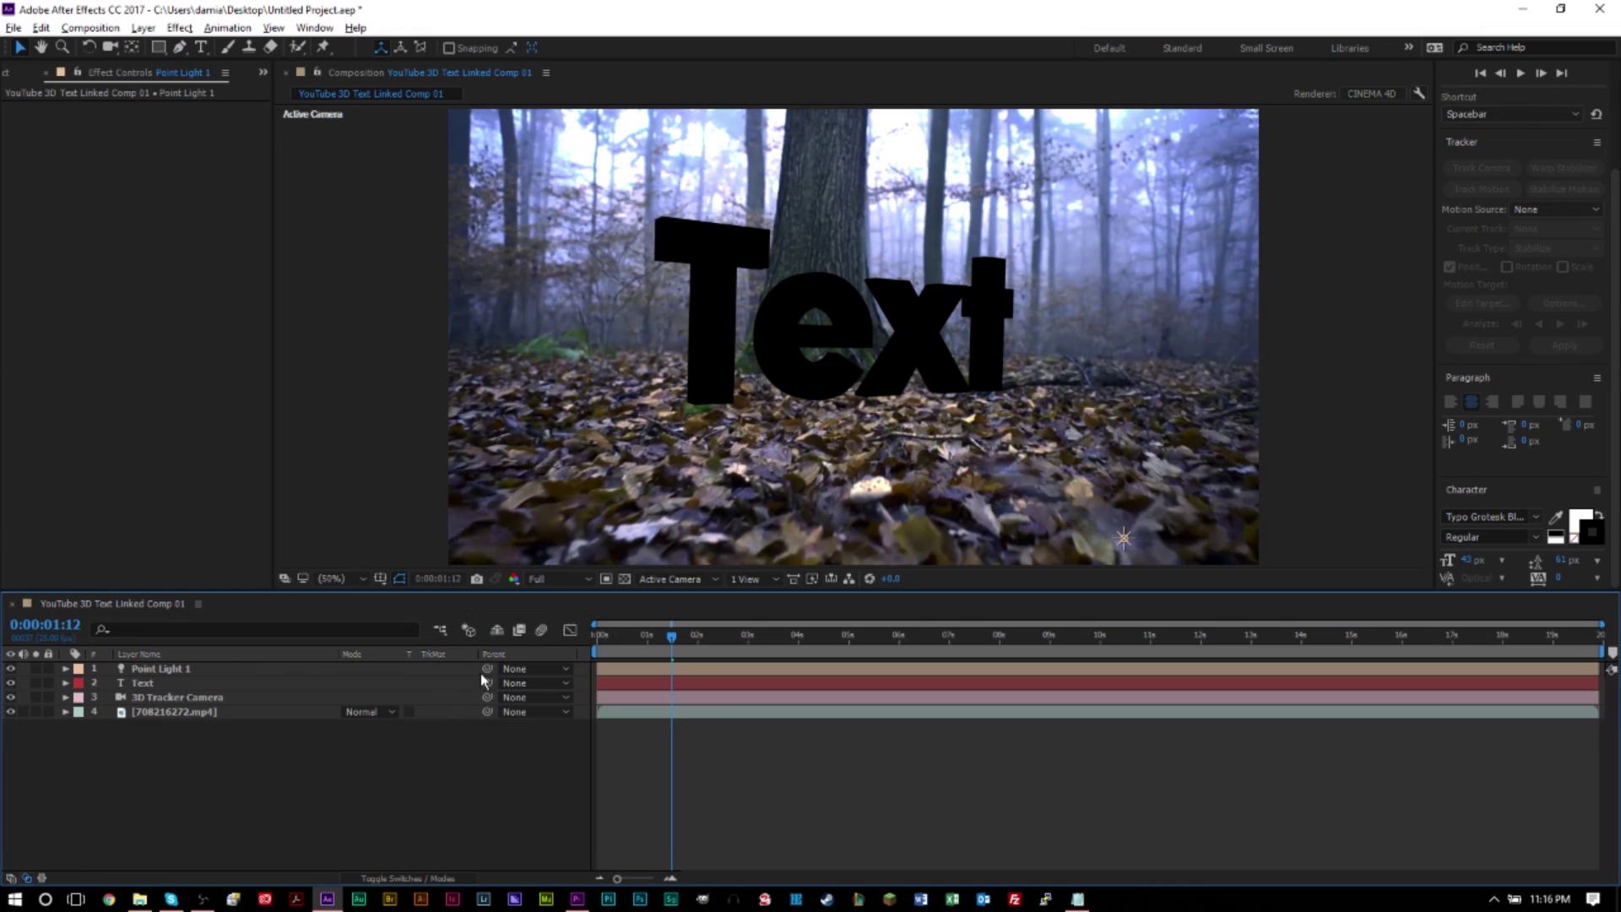
{"action": "left_click_drag", "start_coordinate": [483, 670], "coordinate": [174, 688]}
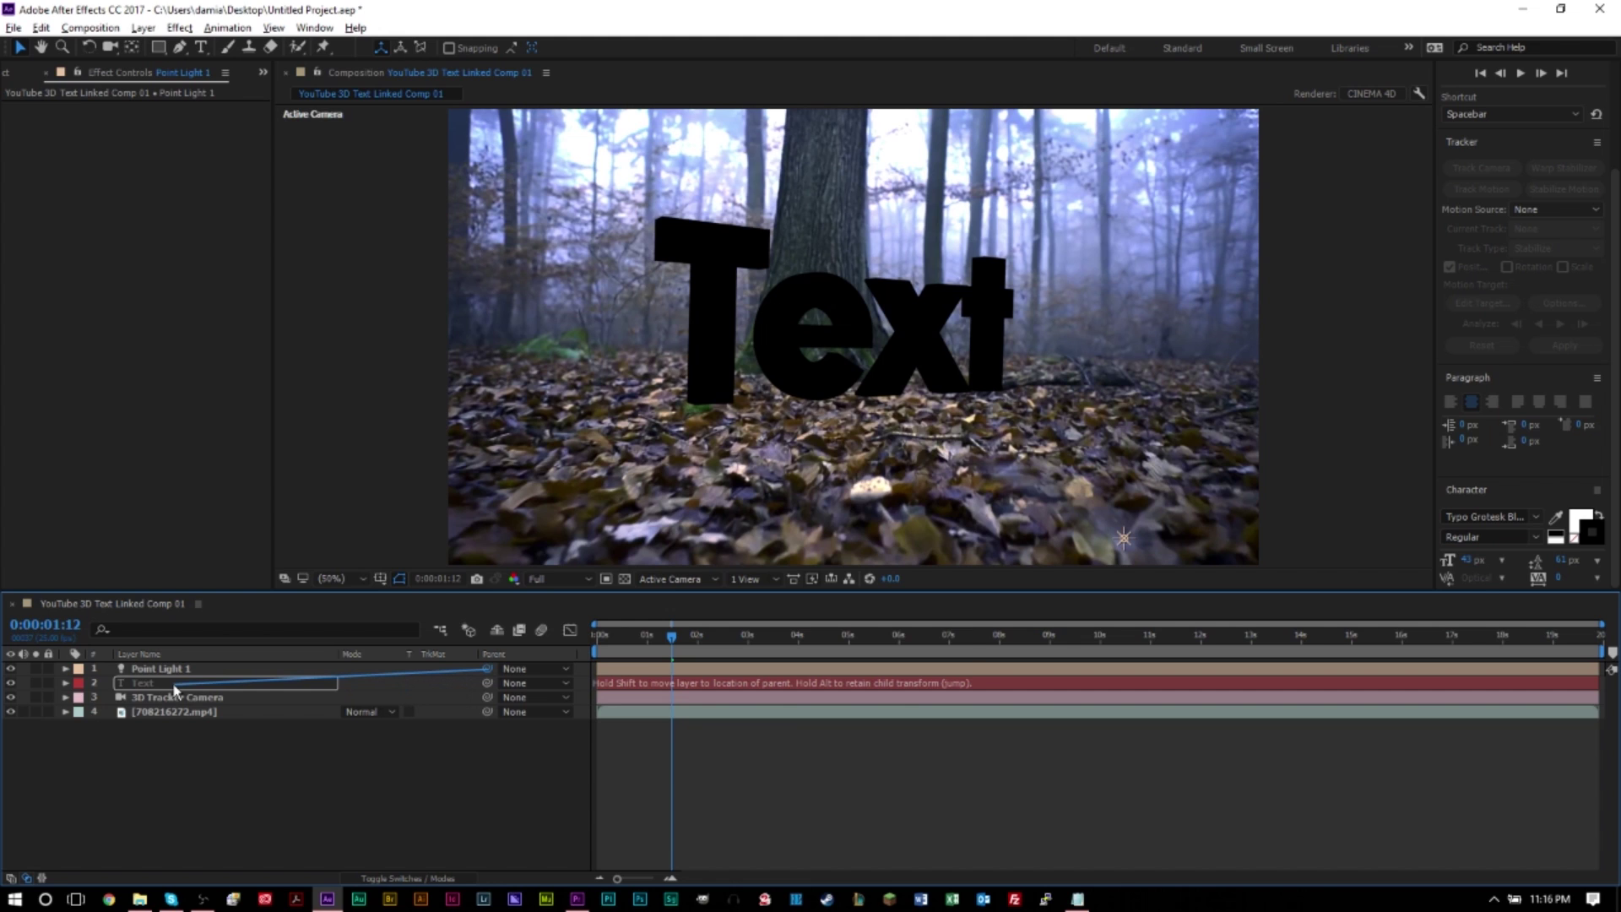
{"action": "left_click_drag", "start_coordinate": [175, 689], "coordinate": [176, 690]}
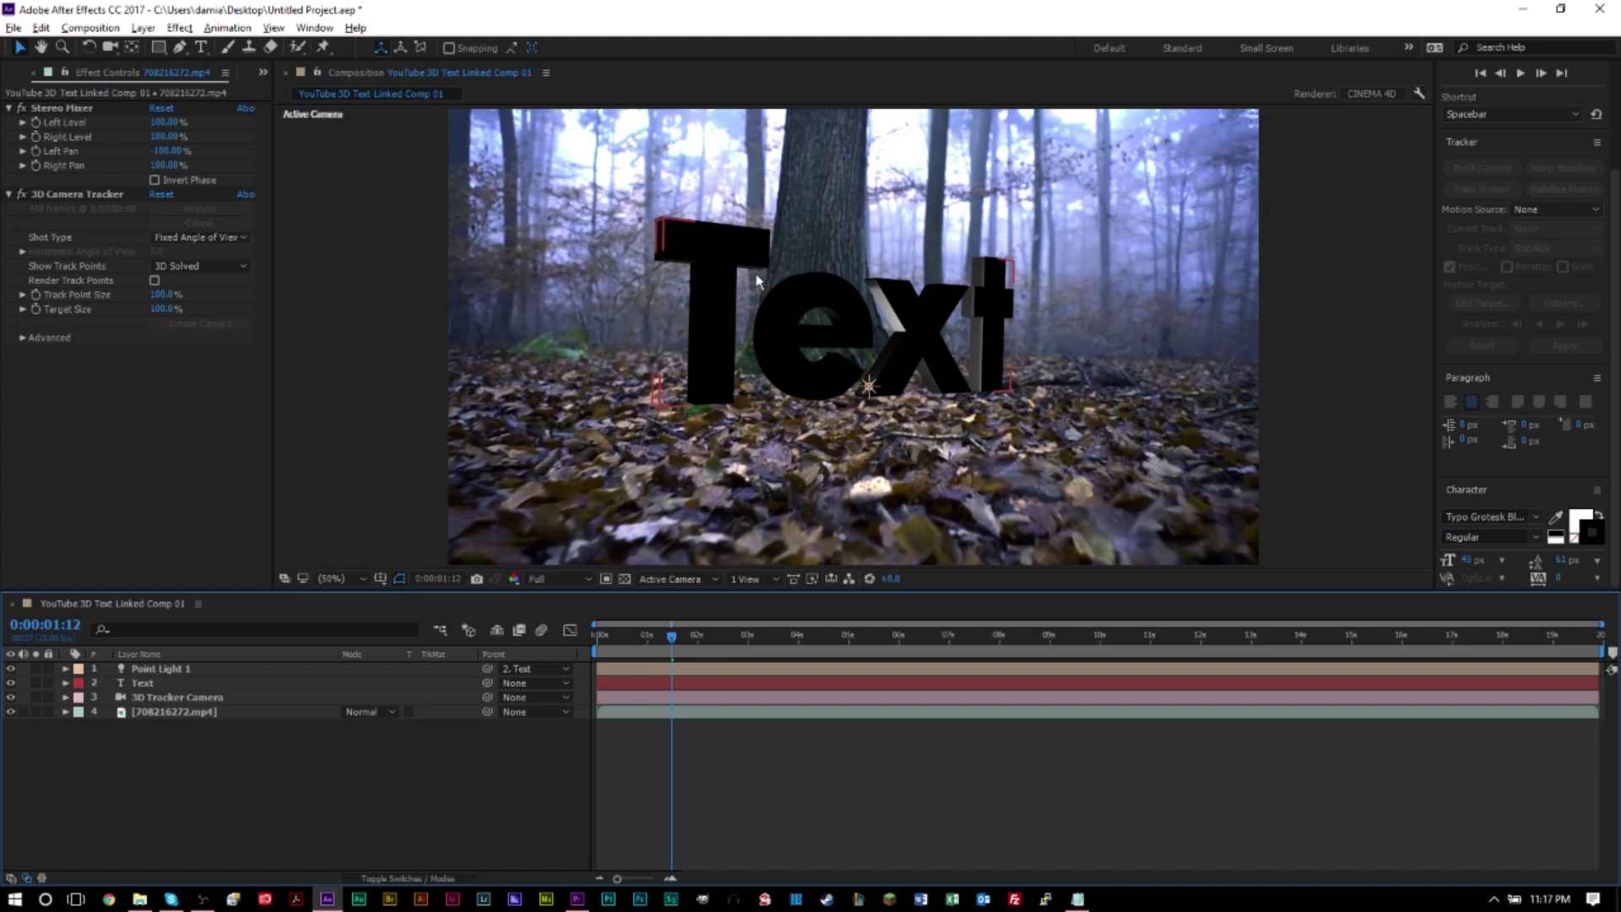
- Move Point Light 1's Position to about 67.8, 52.0, −95.0 to light the word's front
{"action": "key", "text": "ctrl+shift+a"}
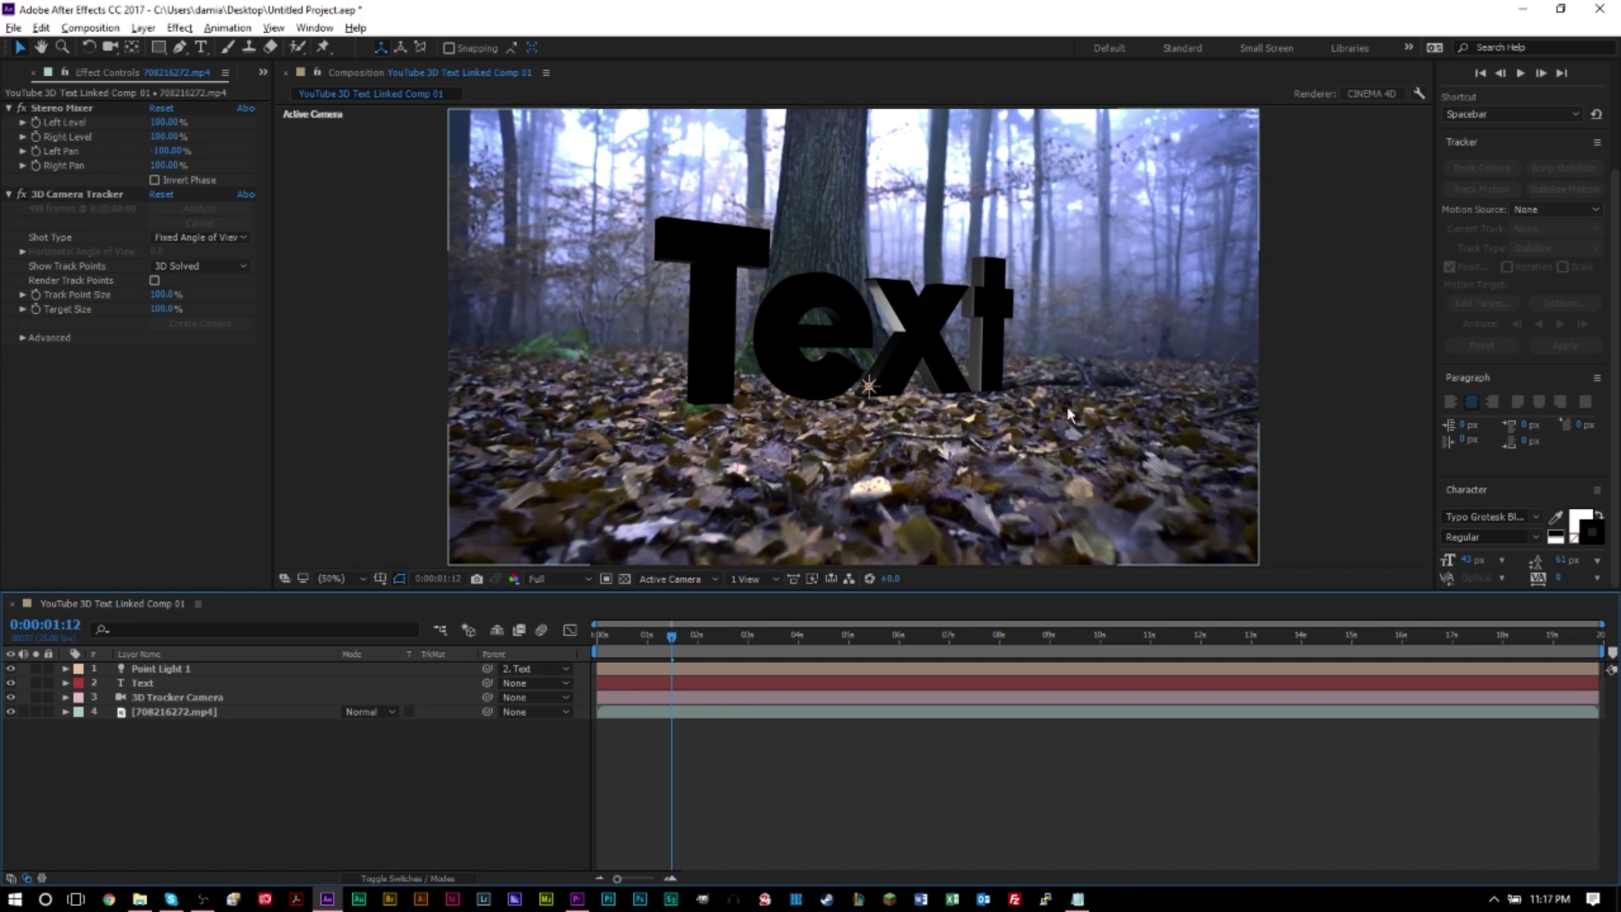
{"action": "left_click", "coordinate": [162, 673]}
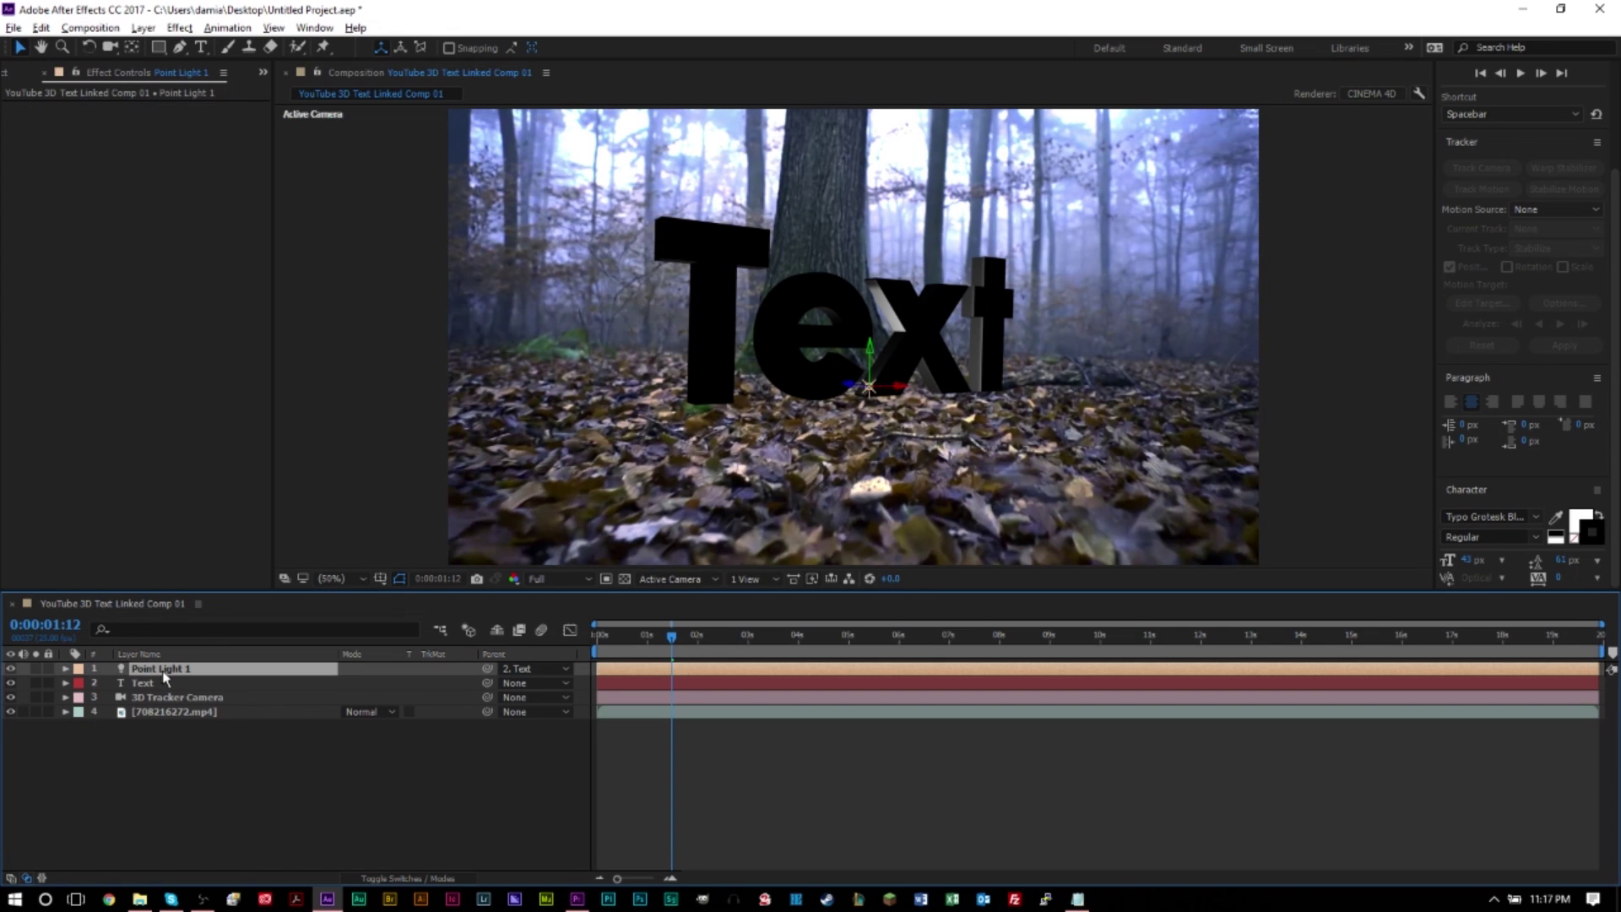
{"action": "key", "text": "p"}
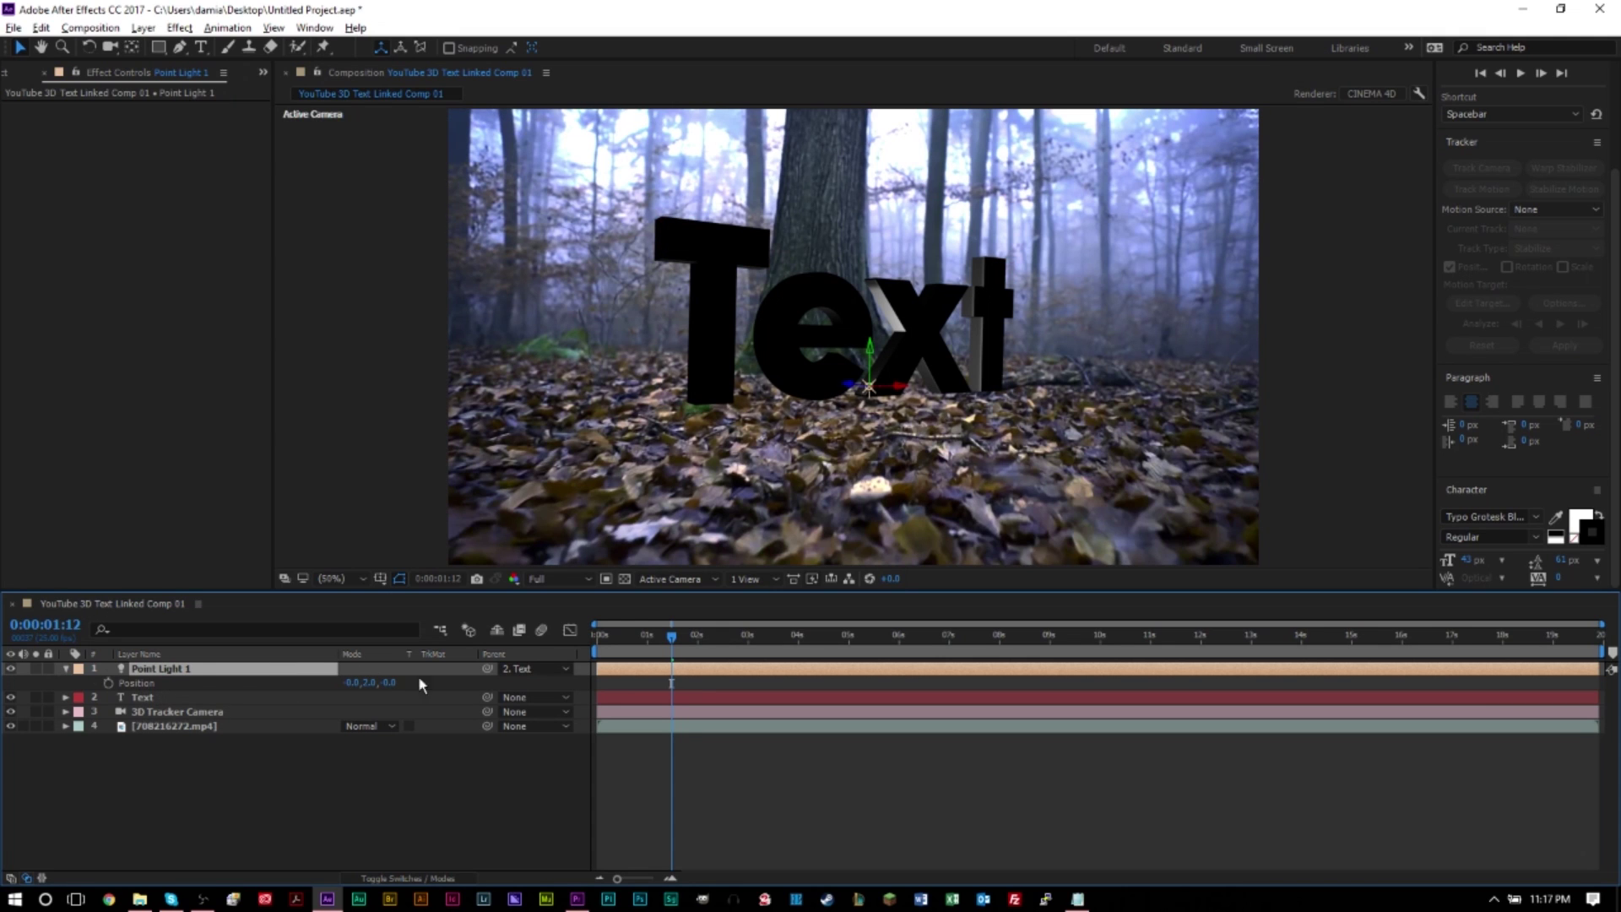
{"action": "left_click_drag", "start_coordinate": [390, 683], "coordinate": [510, 683]}
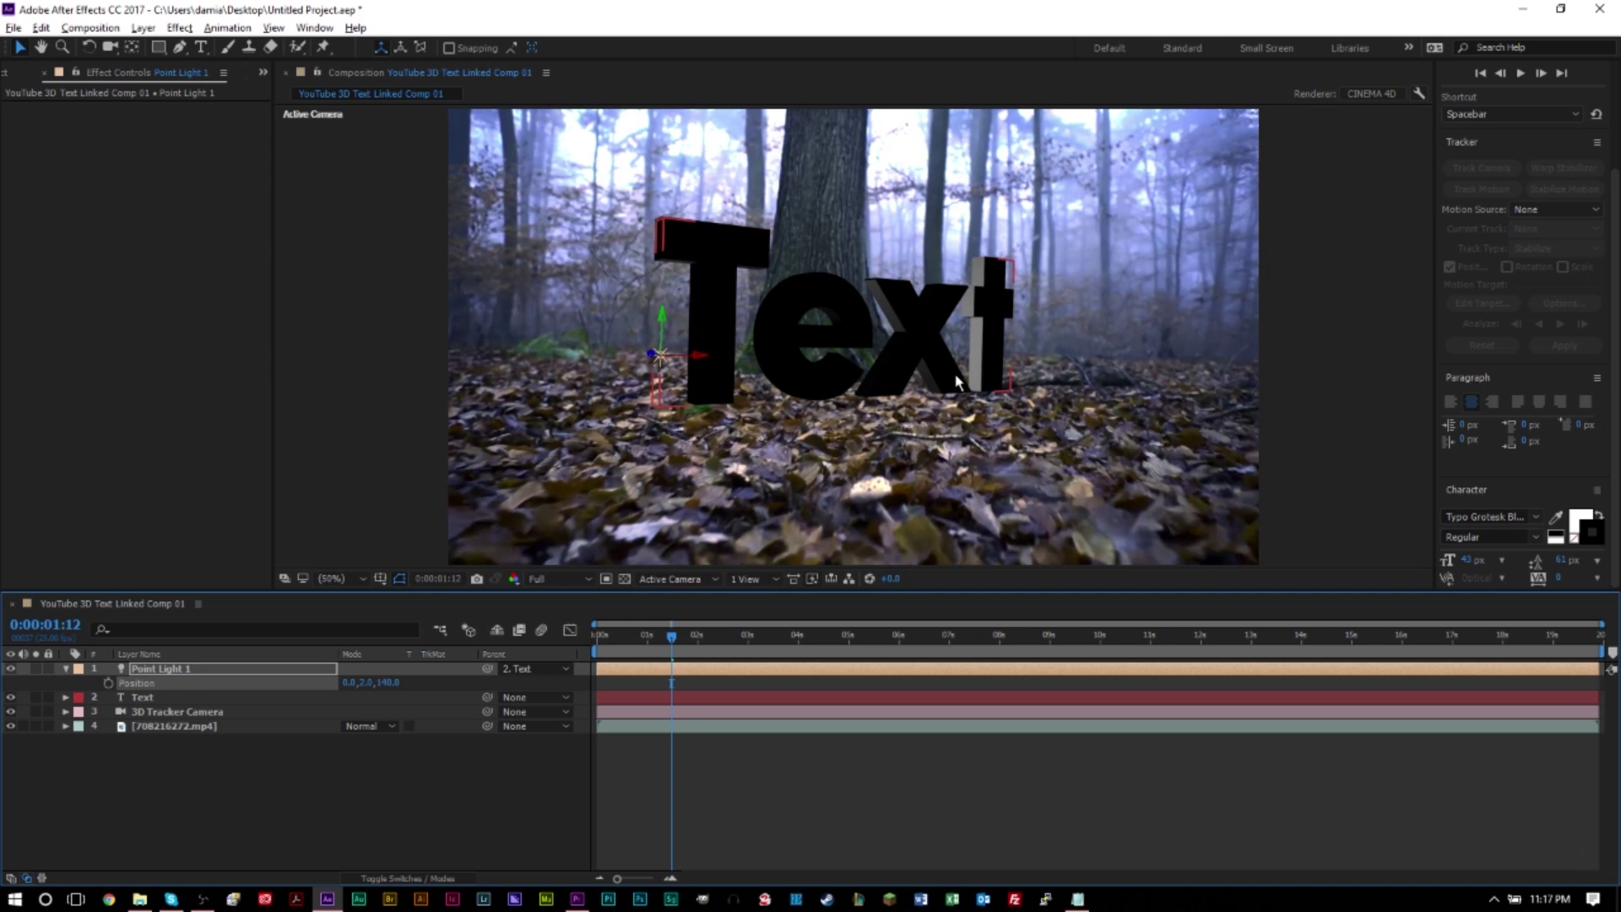
{"action": "left_click_drag", "start_coordinate": [349, 682], "coordinate": [406, 682]}
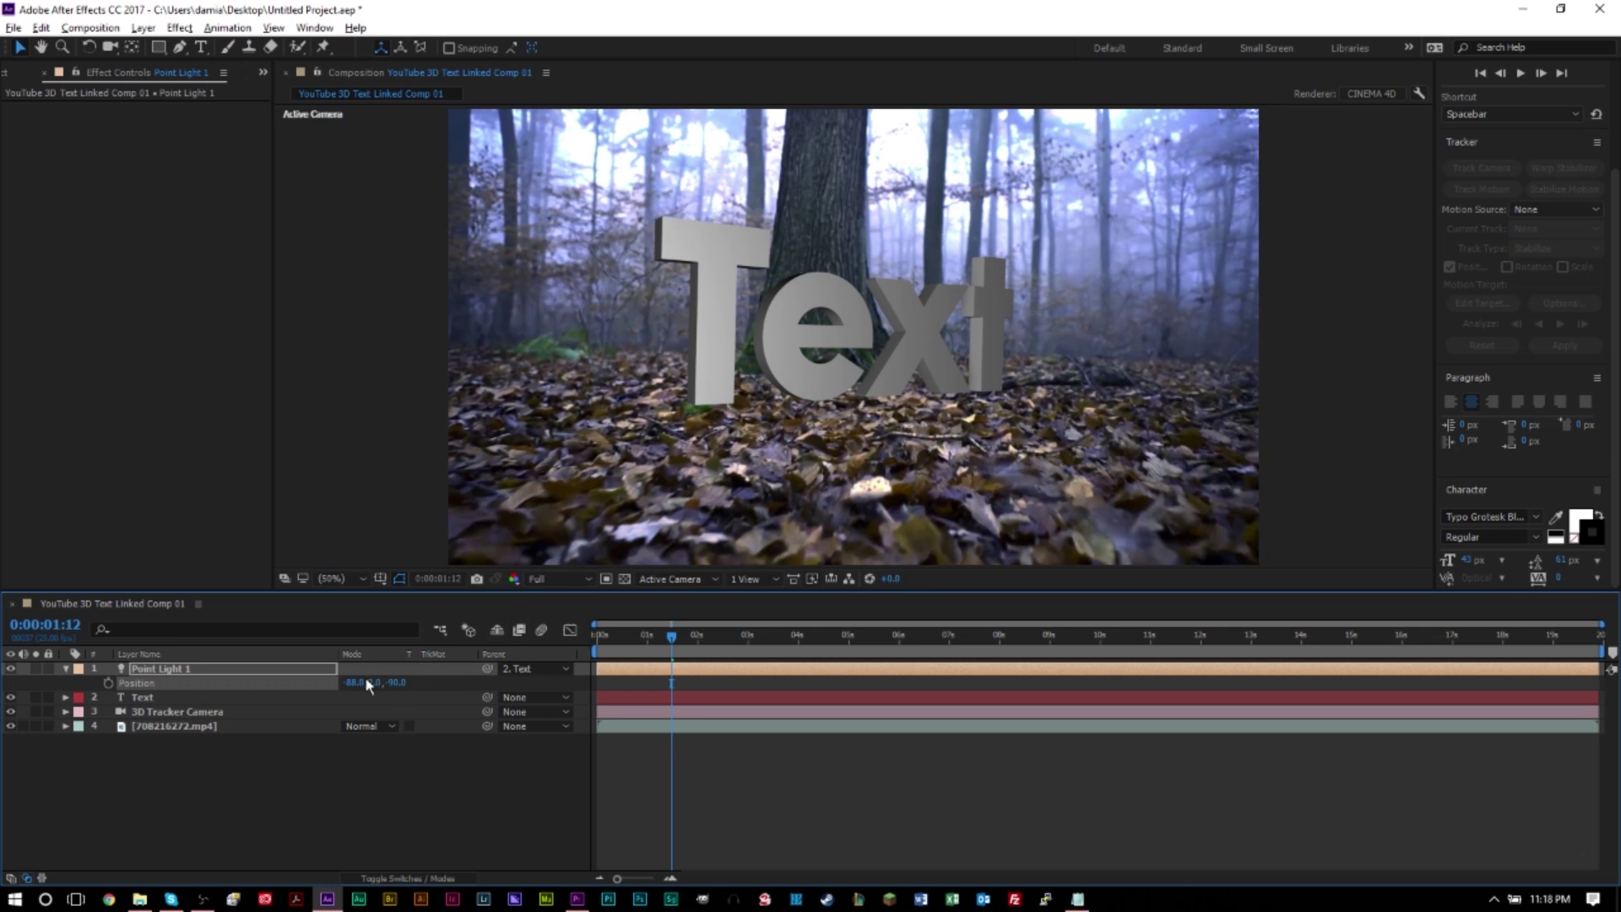
{"action": "left_click_drag", "start_coordinate": [367, 686], "coordinate": [372, 688]}
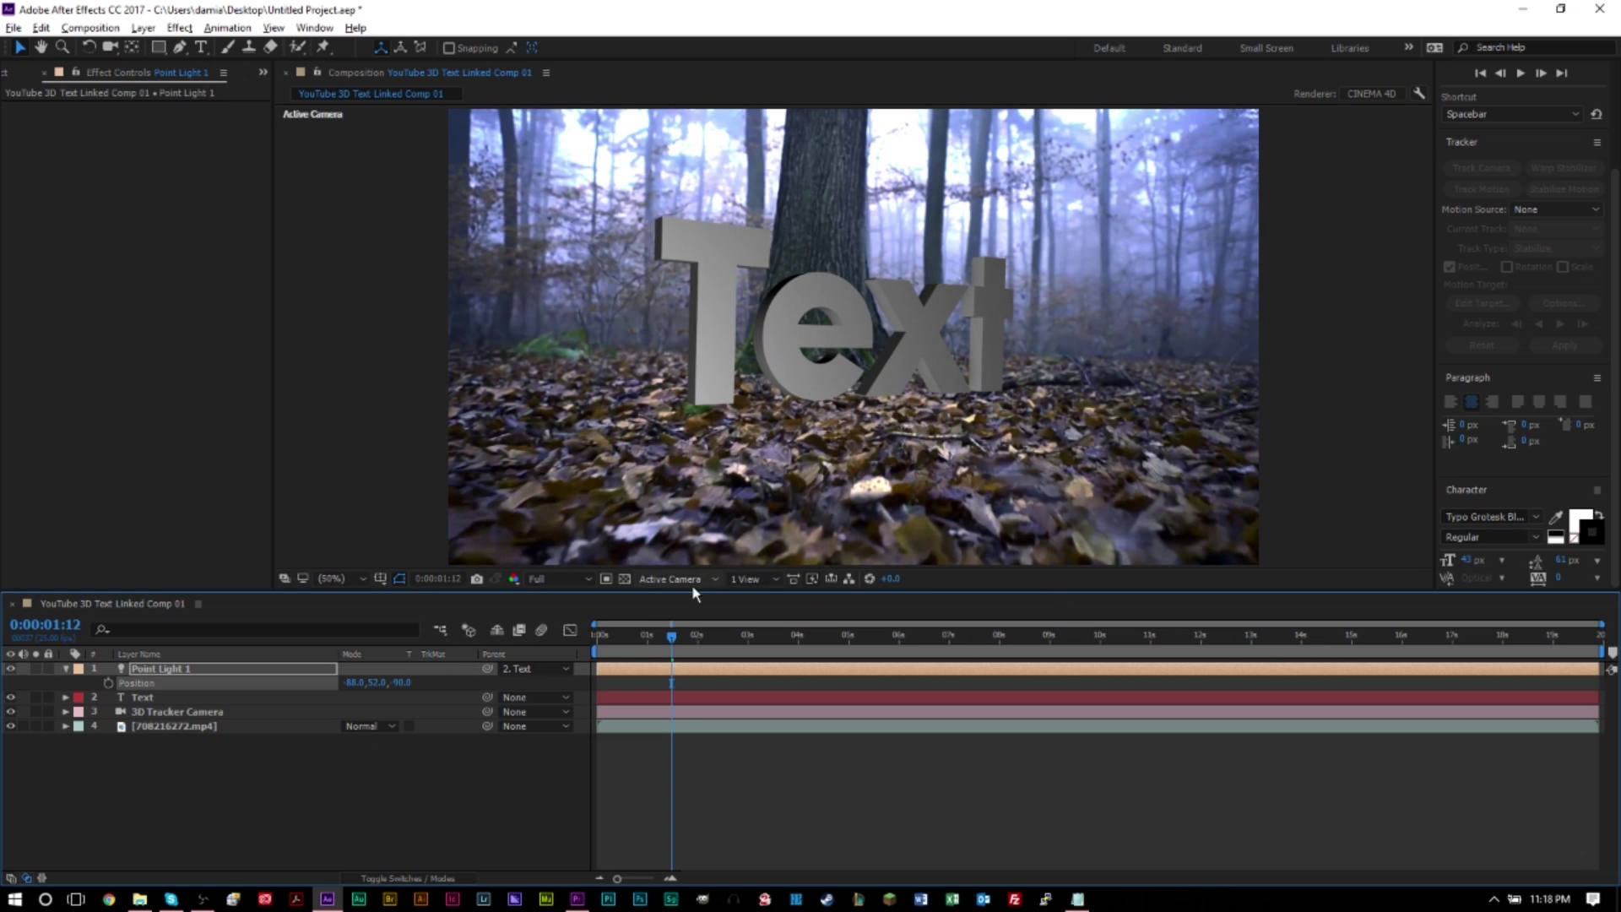
- Set the viewer preview resolution to Quarter and show the Text layer's 3D options
{"action": "left_click", "coordinate": [541, 580]}
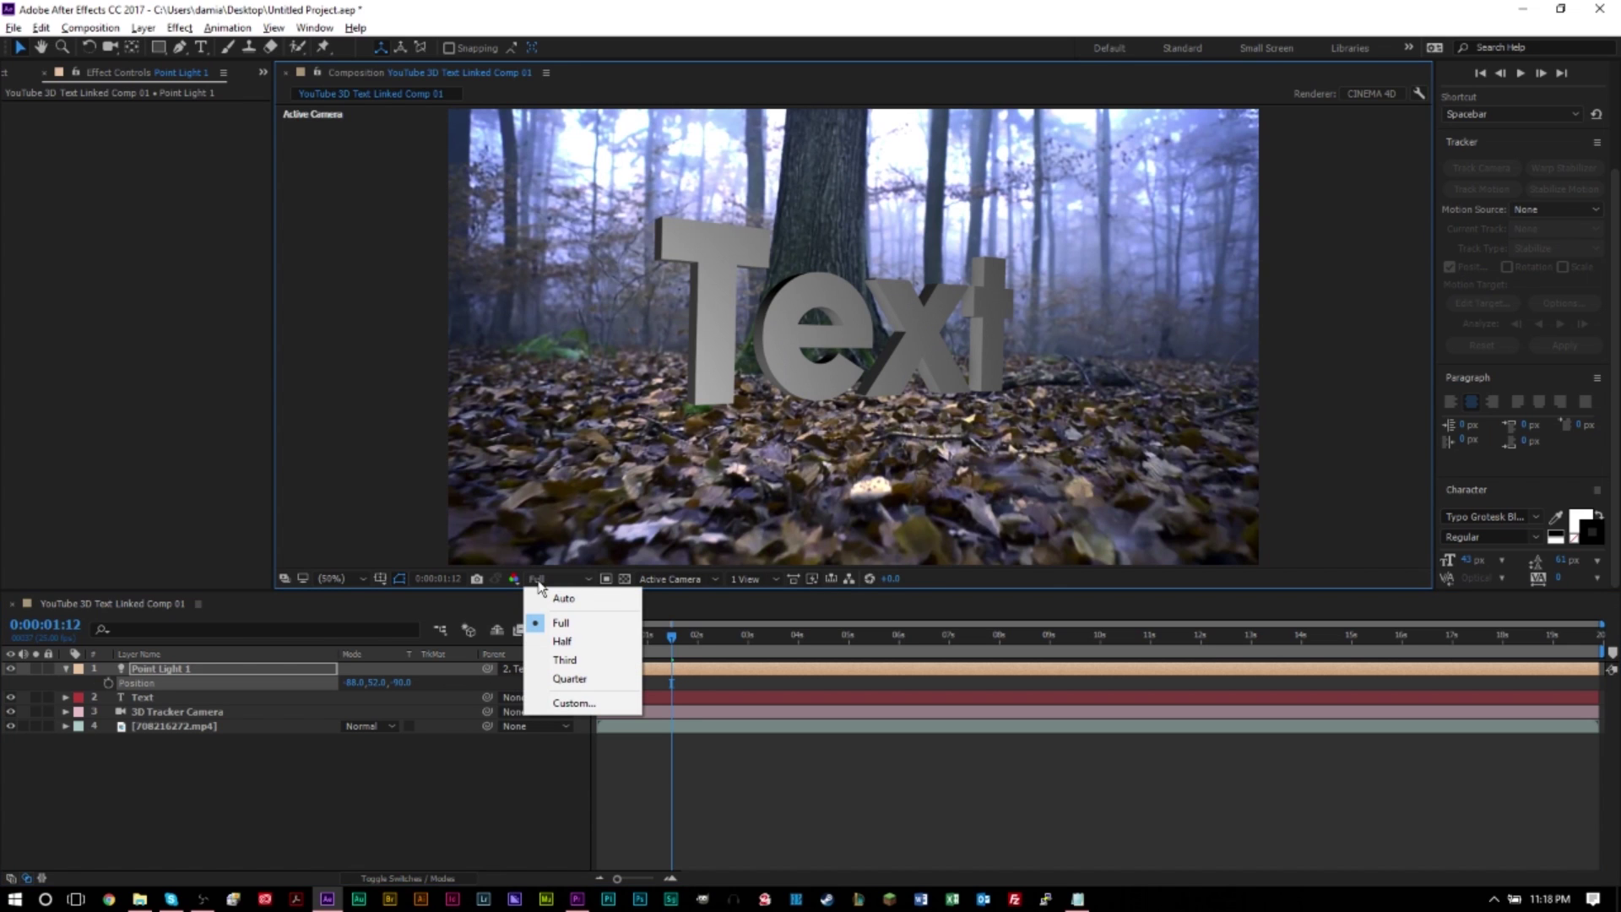
{"action": "left_click", "coordinate": [571, 679]}
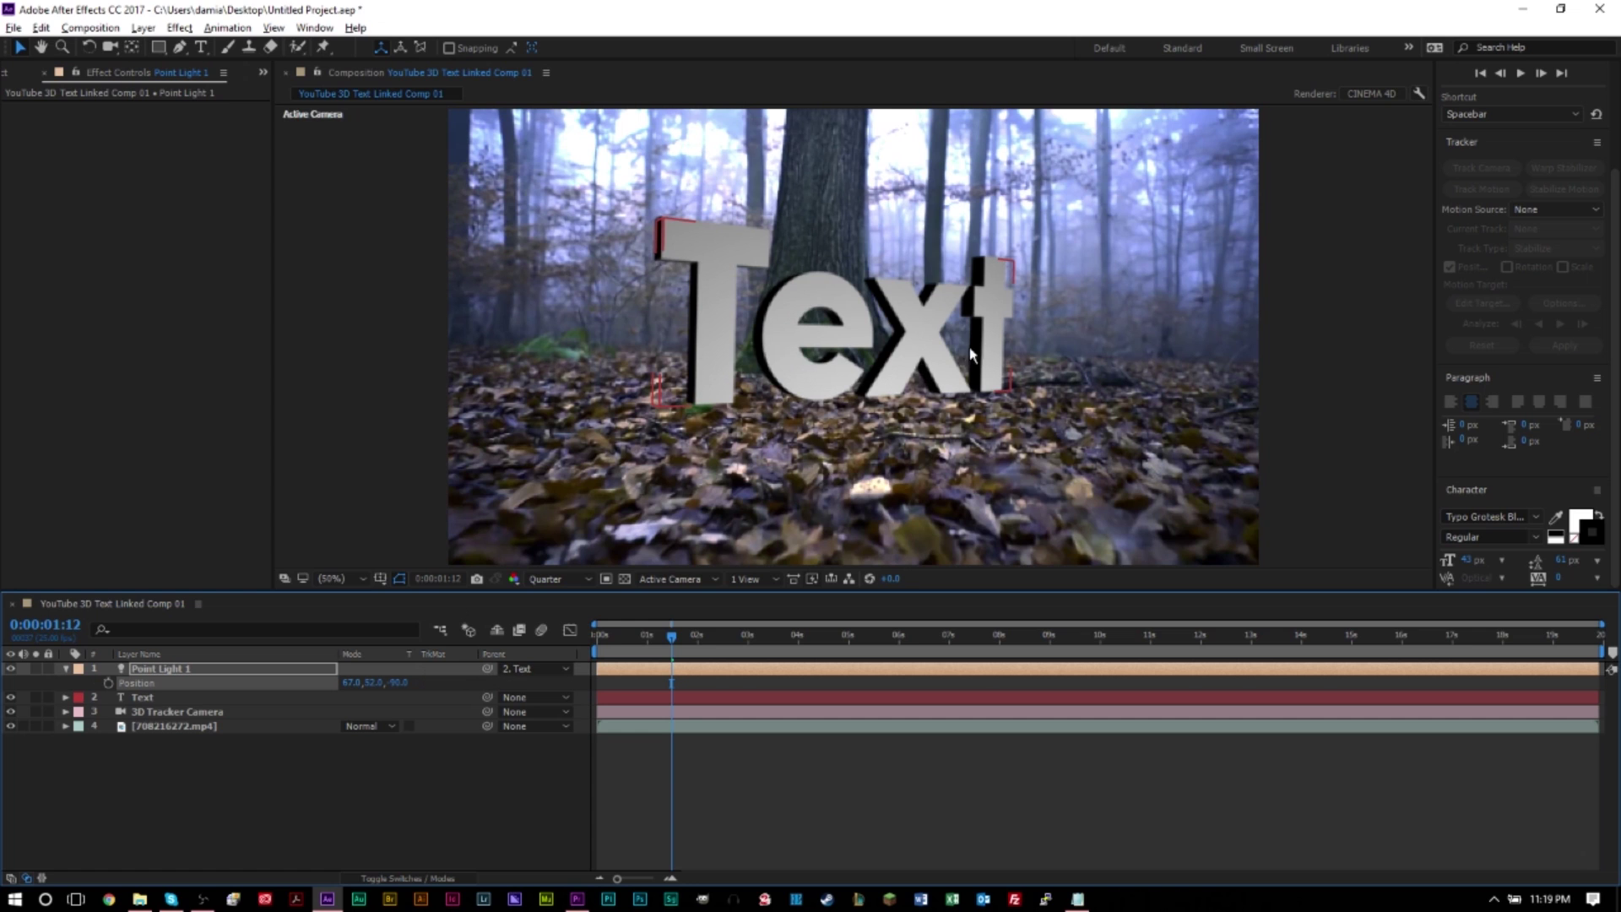
{"action": "left_click", "coordinate": [273, 698]}
{"action": "key", "text": "a"}
{"action": "key", "text": "a"}
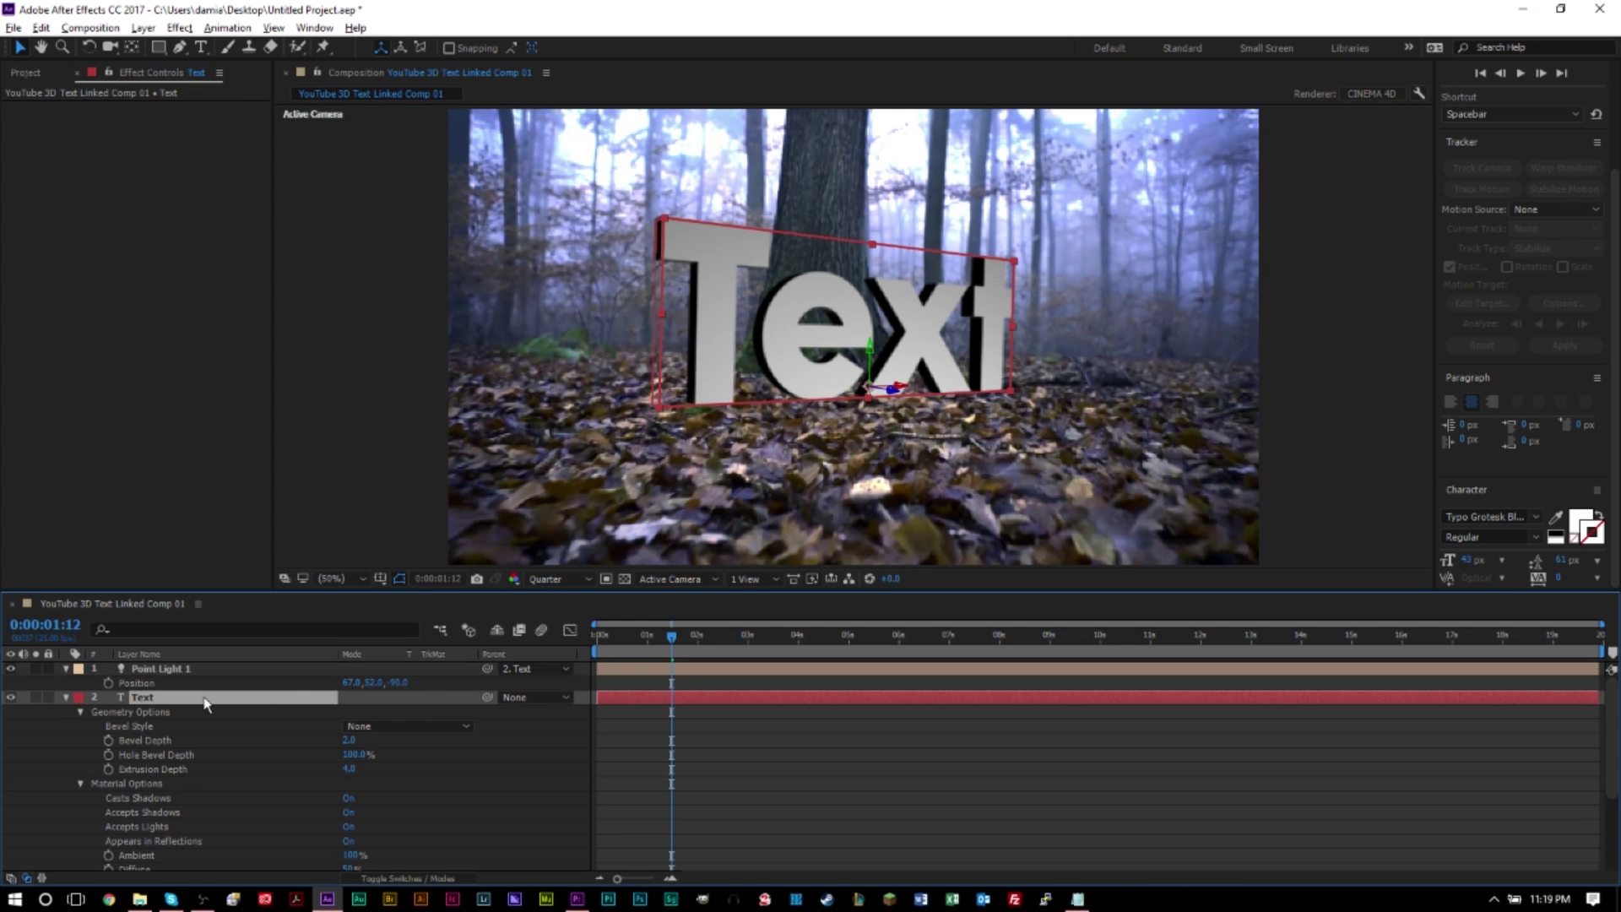
- Set the Text layer's Bevel Style to Convex
{"action": "scroll", "coordinate": [203, 695], "scroll_direction": "down", "scroll_amount": 3}
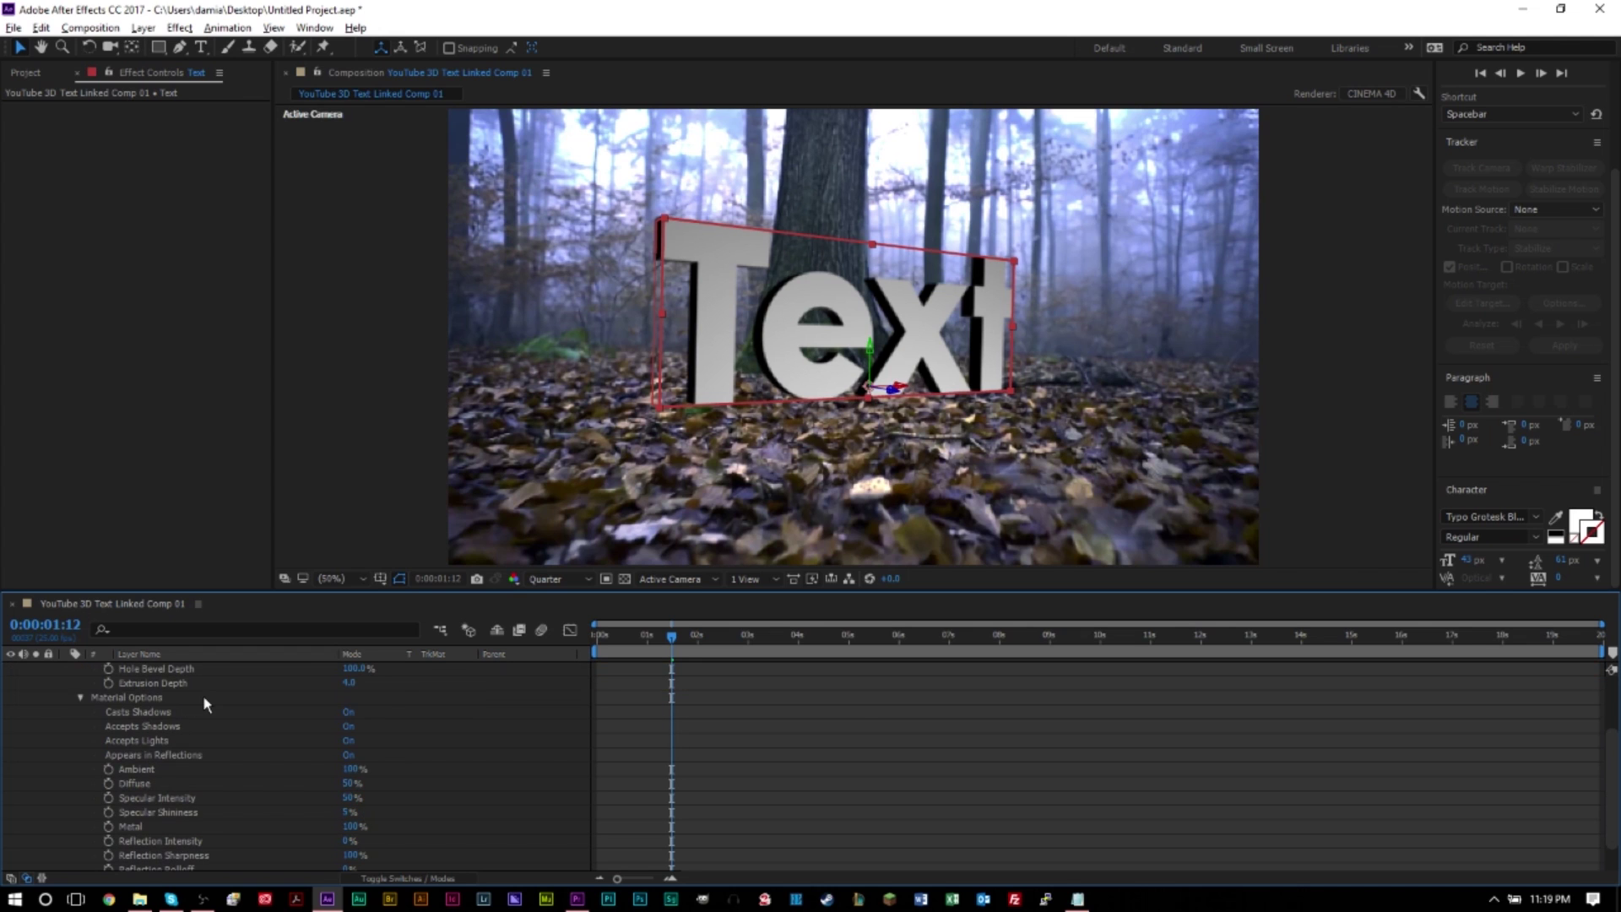
{"action": "scroll", "coordinate": [202, 696], "scroll_direction": "up", "scroll_amount": 3}
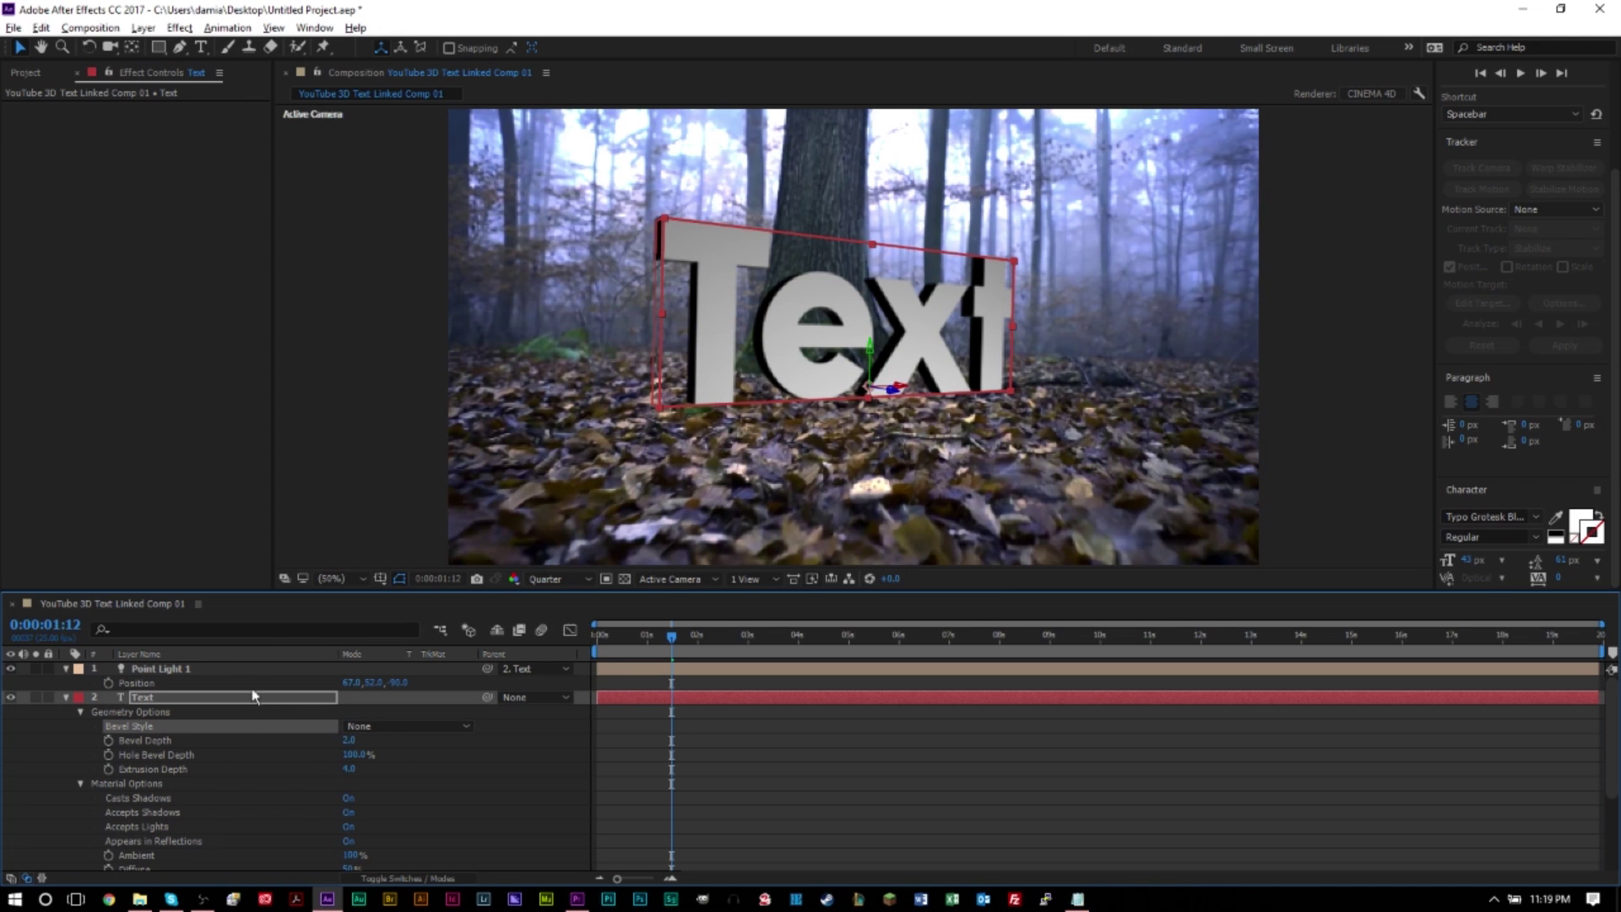
{"action": "left_click", "coordinate": [393, 731]}
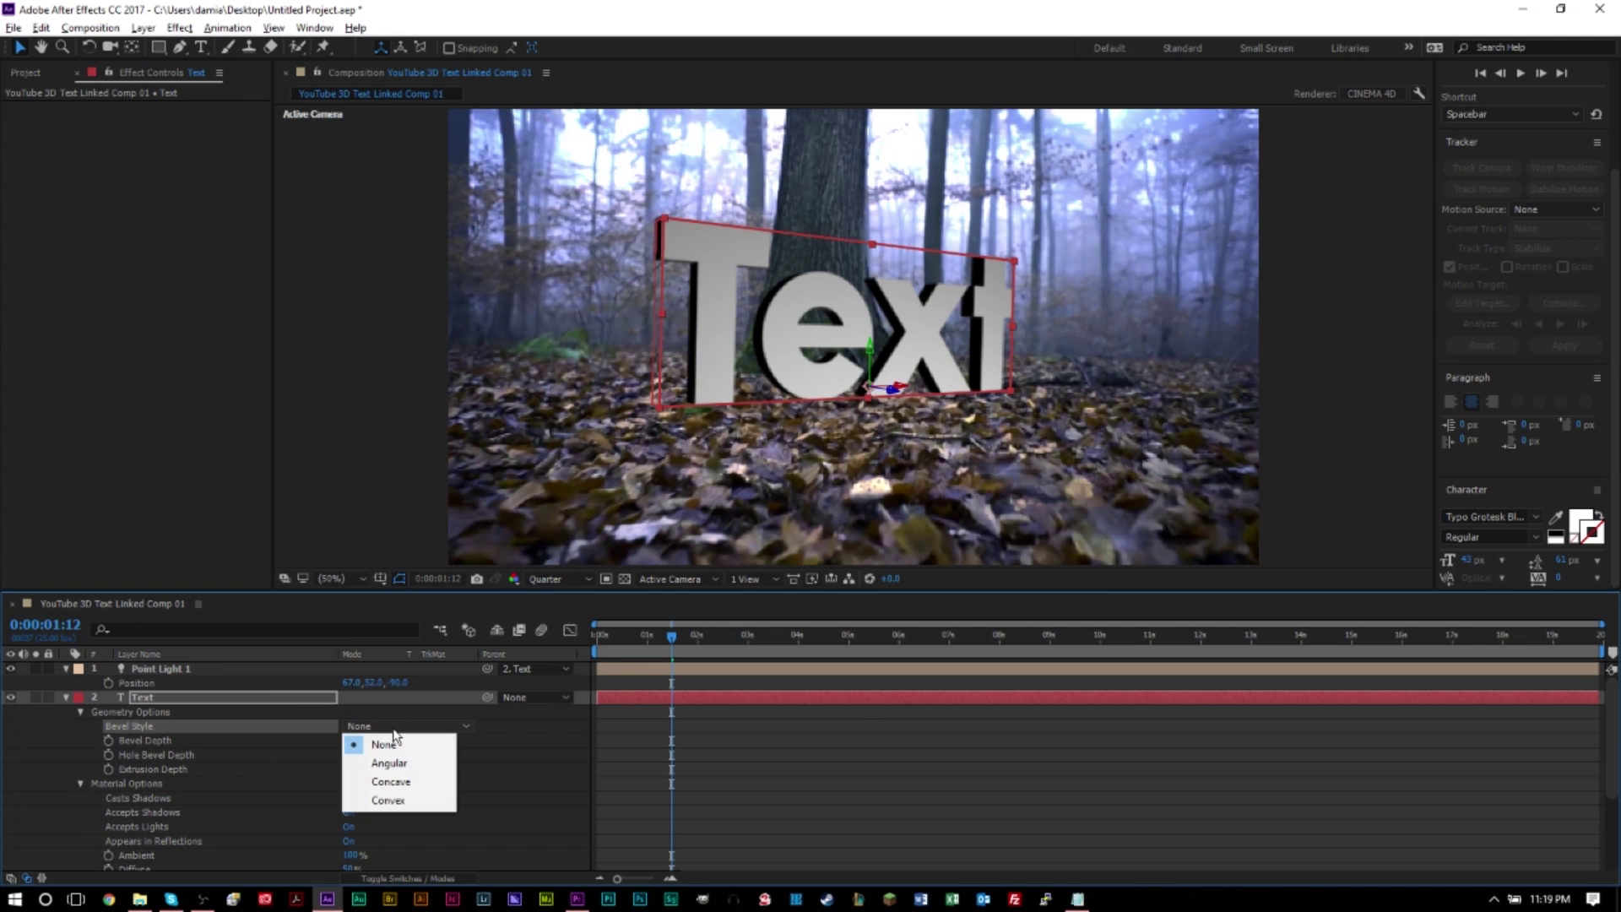
{"action": "left_click", "coordinate": [403, 799]}
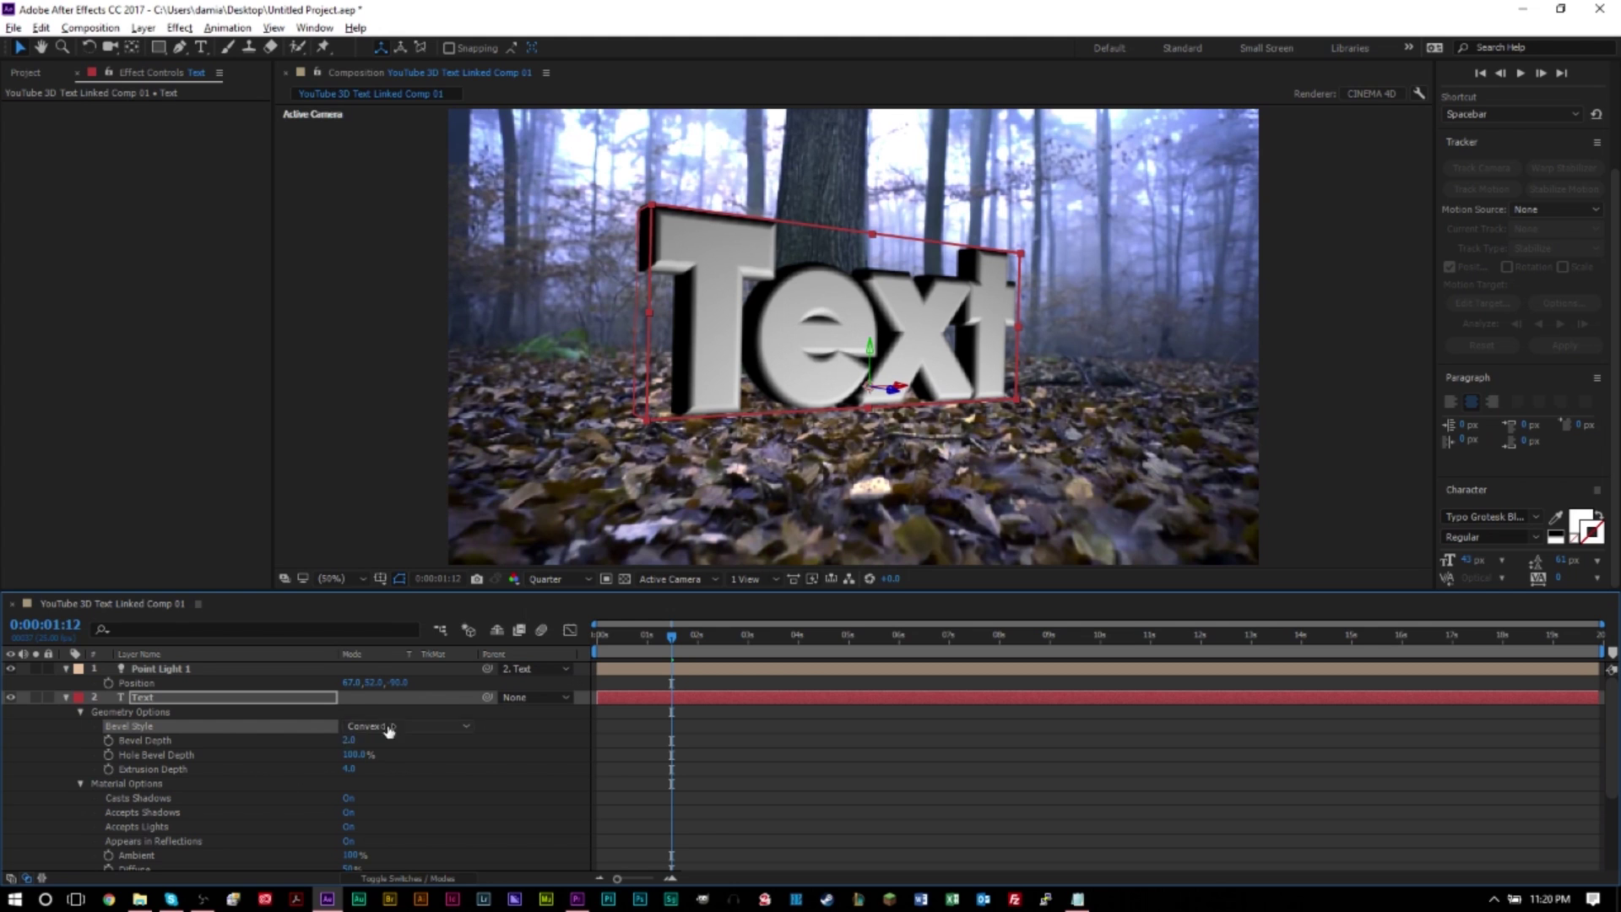
- Set the Text layer's Bevel Depth to 1.0
{"action": "left_click", "coordinate": [347, 739]}
{"action": "type", "text": "0"}
{"action": "key", "text": "Return"}
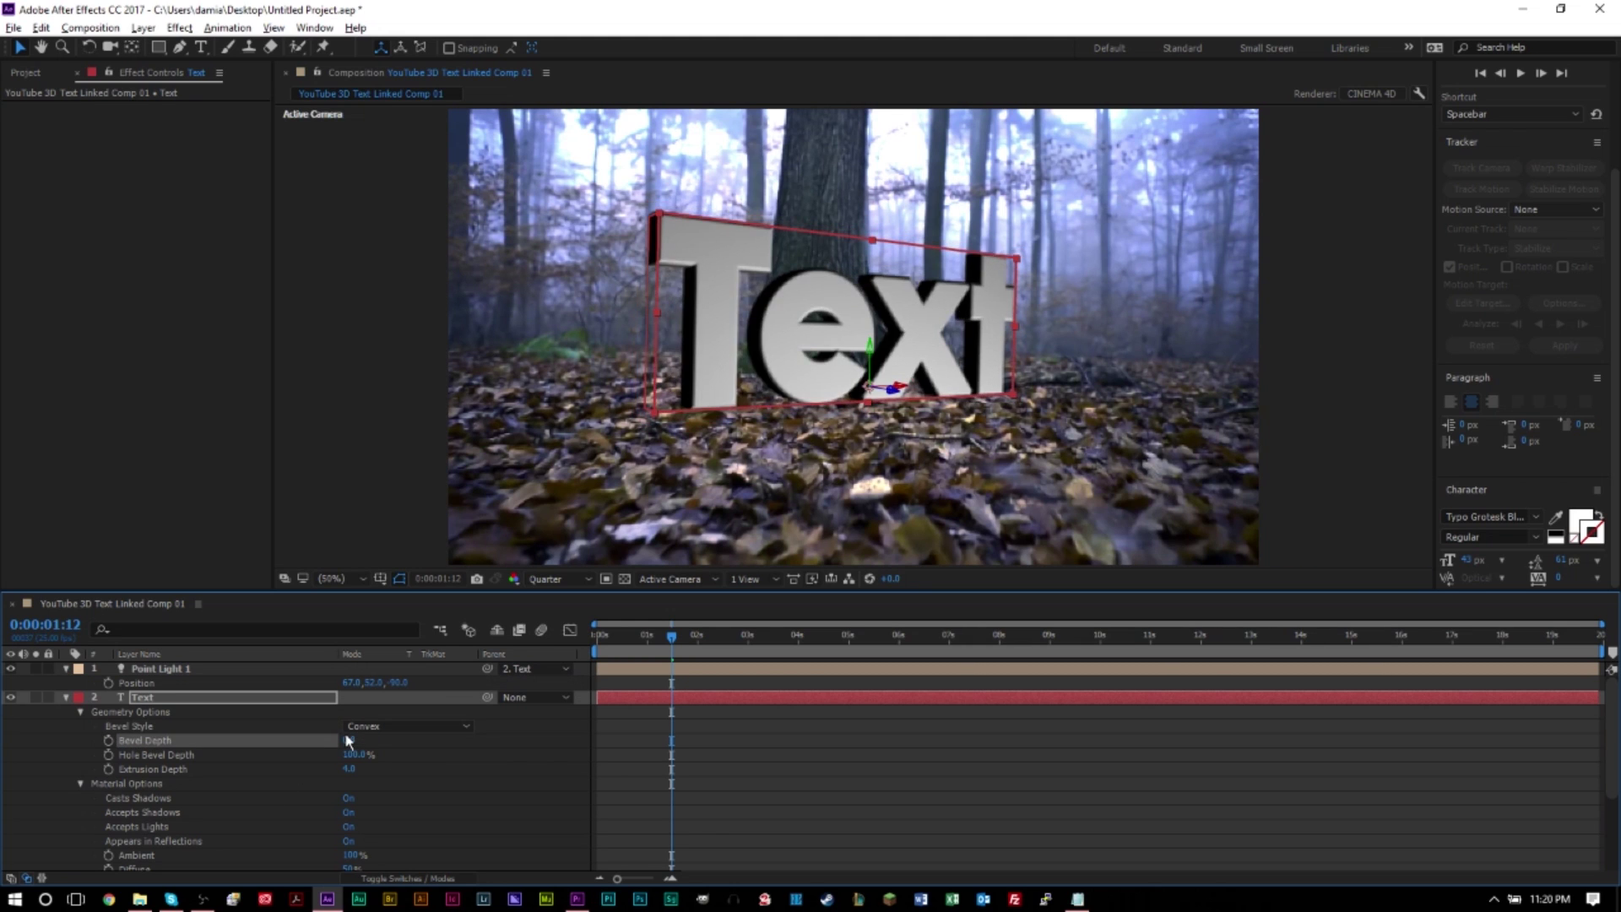
{"action": "left_click", "coordinate": [347, 739]}
{"action": "type", "text": "1"}
{"action": "key", "text": "Return"}
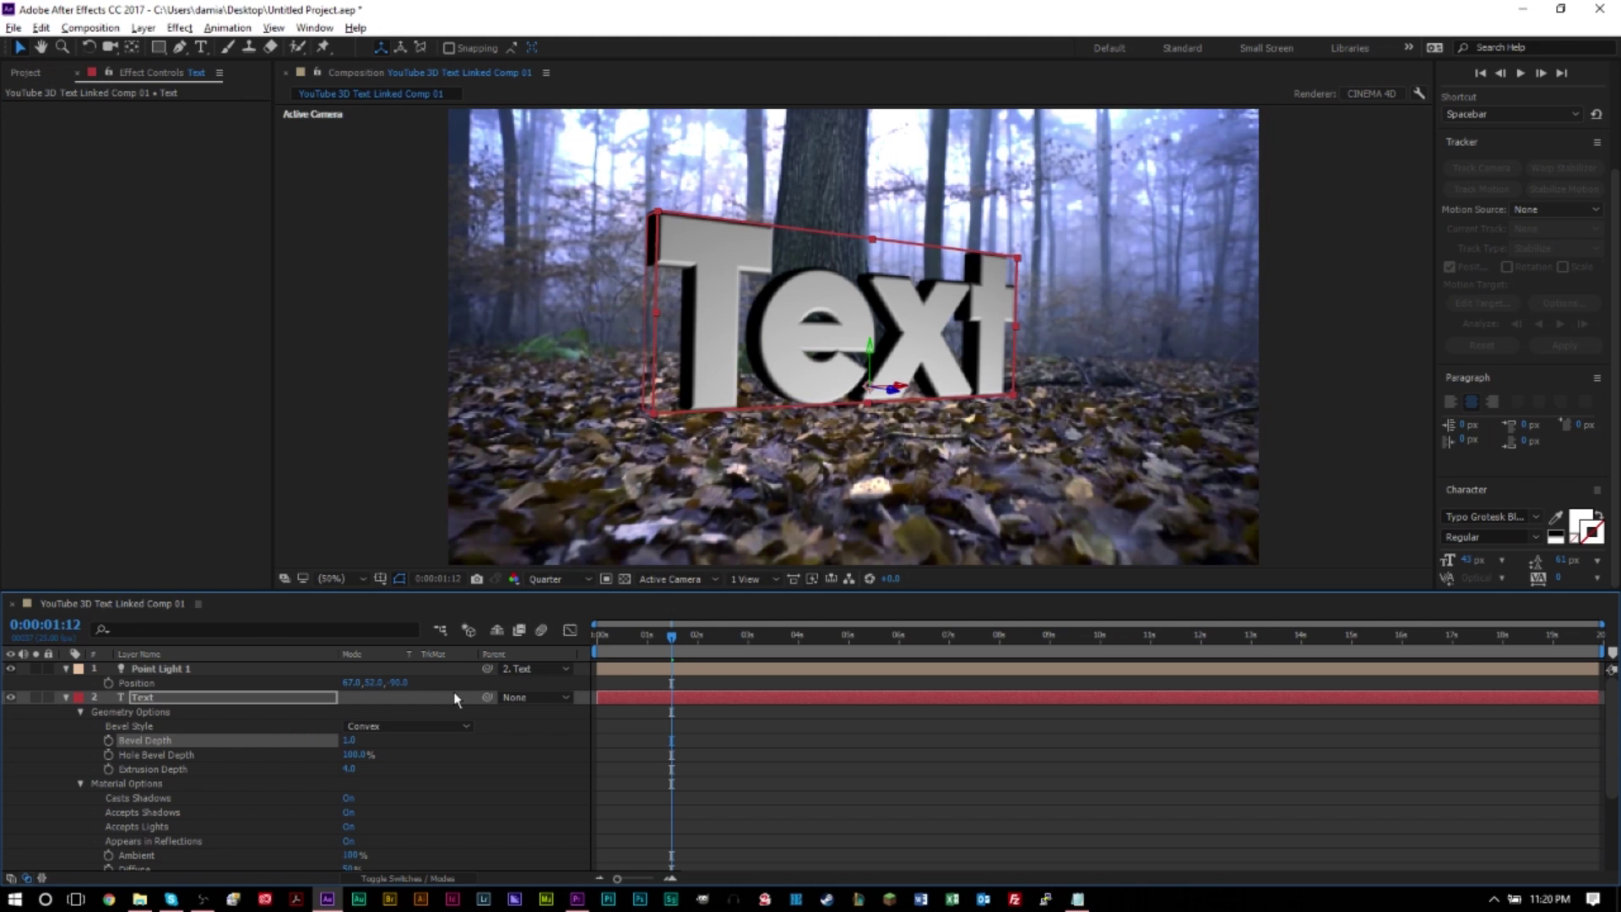
{"action": "left_click", "coordinate": [349, 740]}
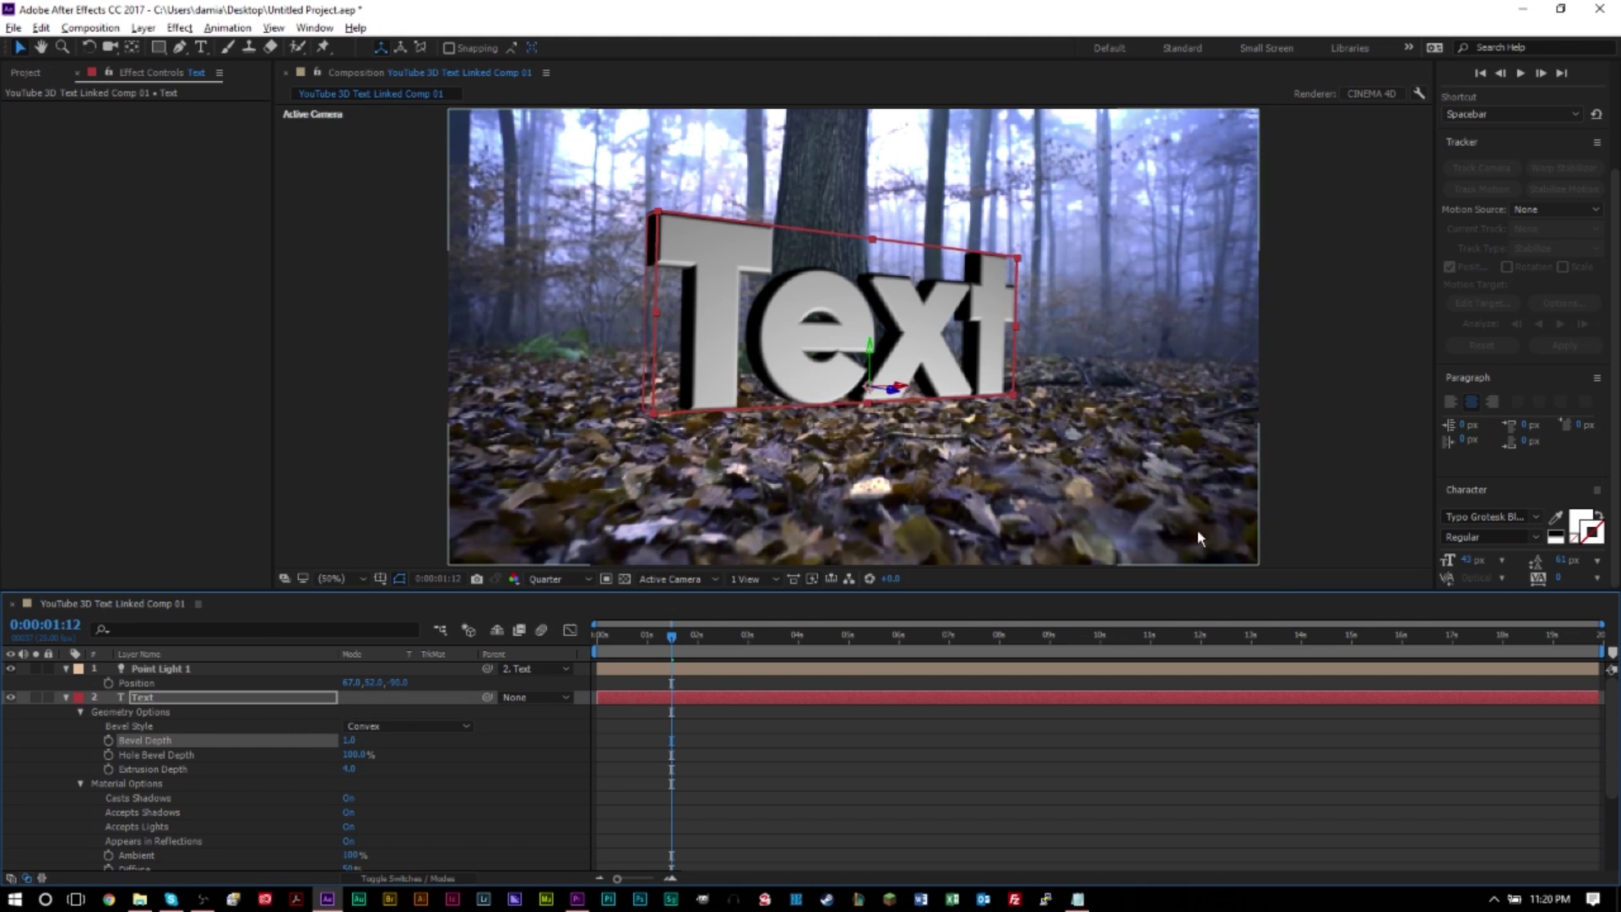
{"action": "left_click", "coordinate": [1322, 483]}
{"action": "left_click", "coordinate": [408, 742]}
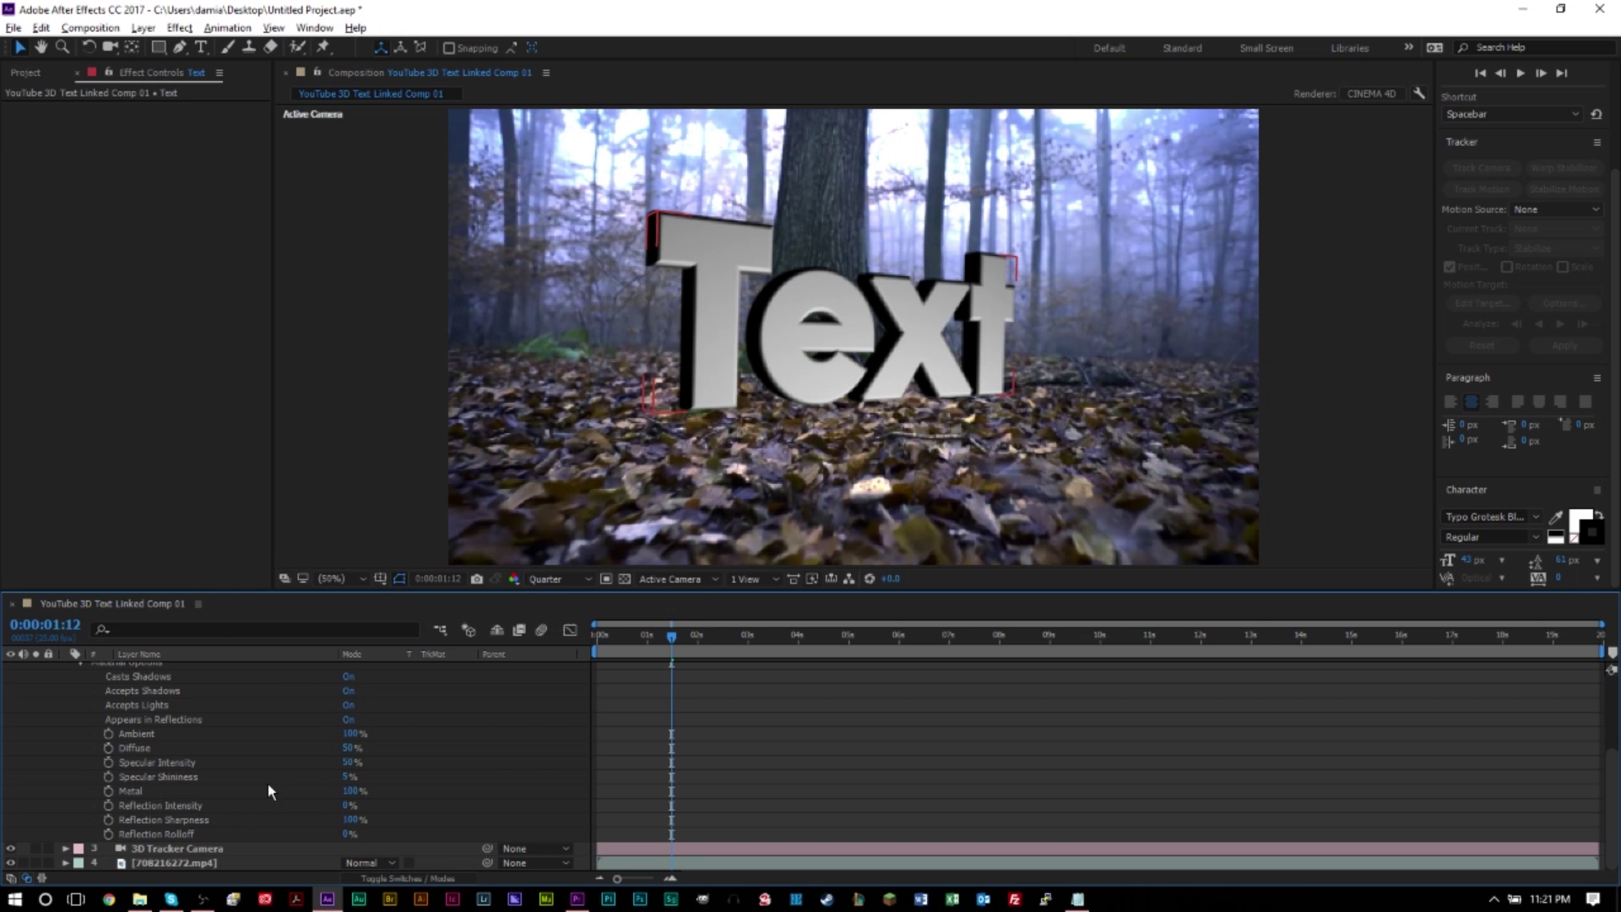
- Set the Text layer's Specular Shininess to 80% and Diffuse to 70%
{"action": "left_click", "coordinate": [347, 776]}
{"action": "type", "text": "80"}
{"action": "key", "text": "Return"}
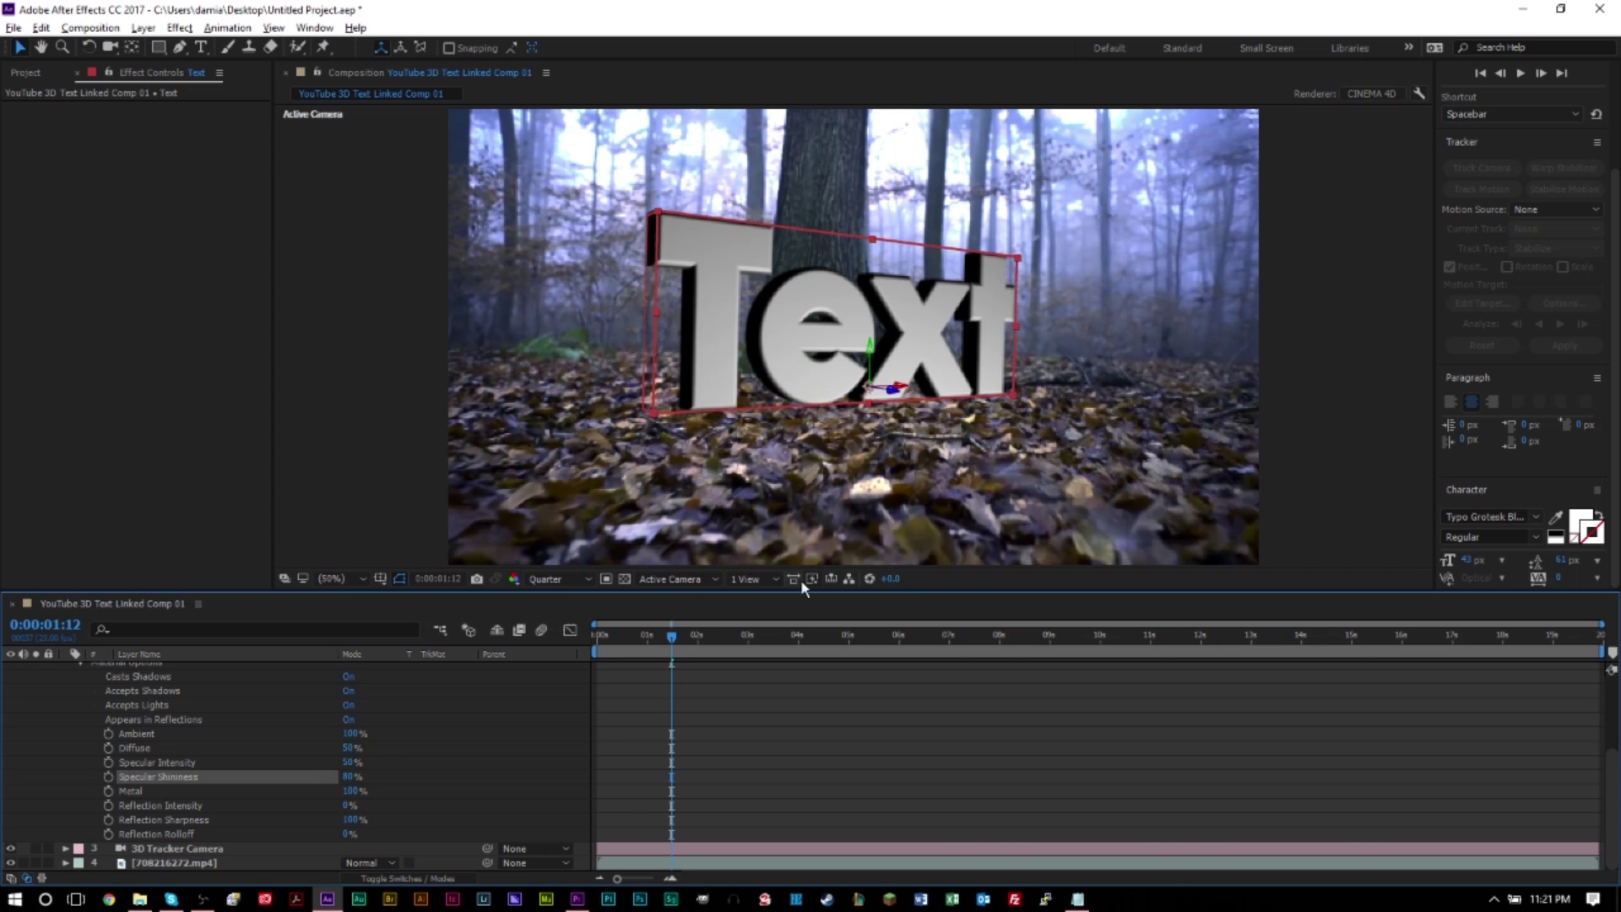
{"action": "left_click", "coordinate": [349, 747]}
{"action": "type", "text": "70"}
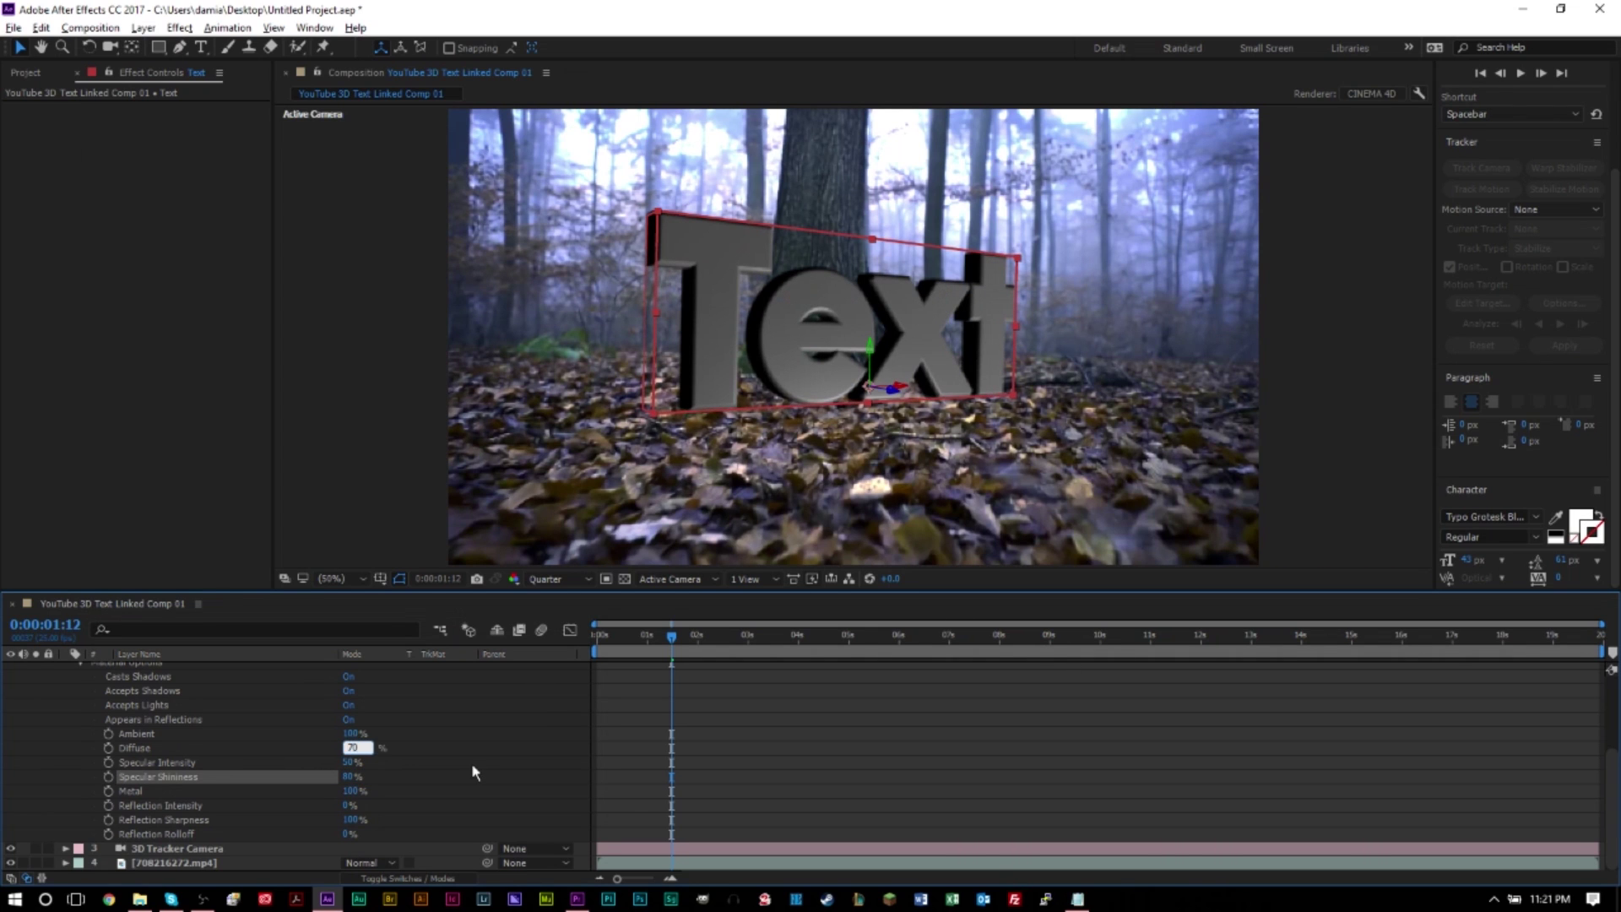
{"action": "key", "text": "Return"}
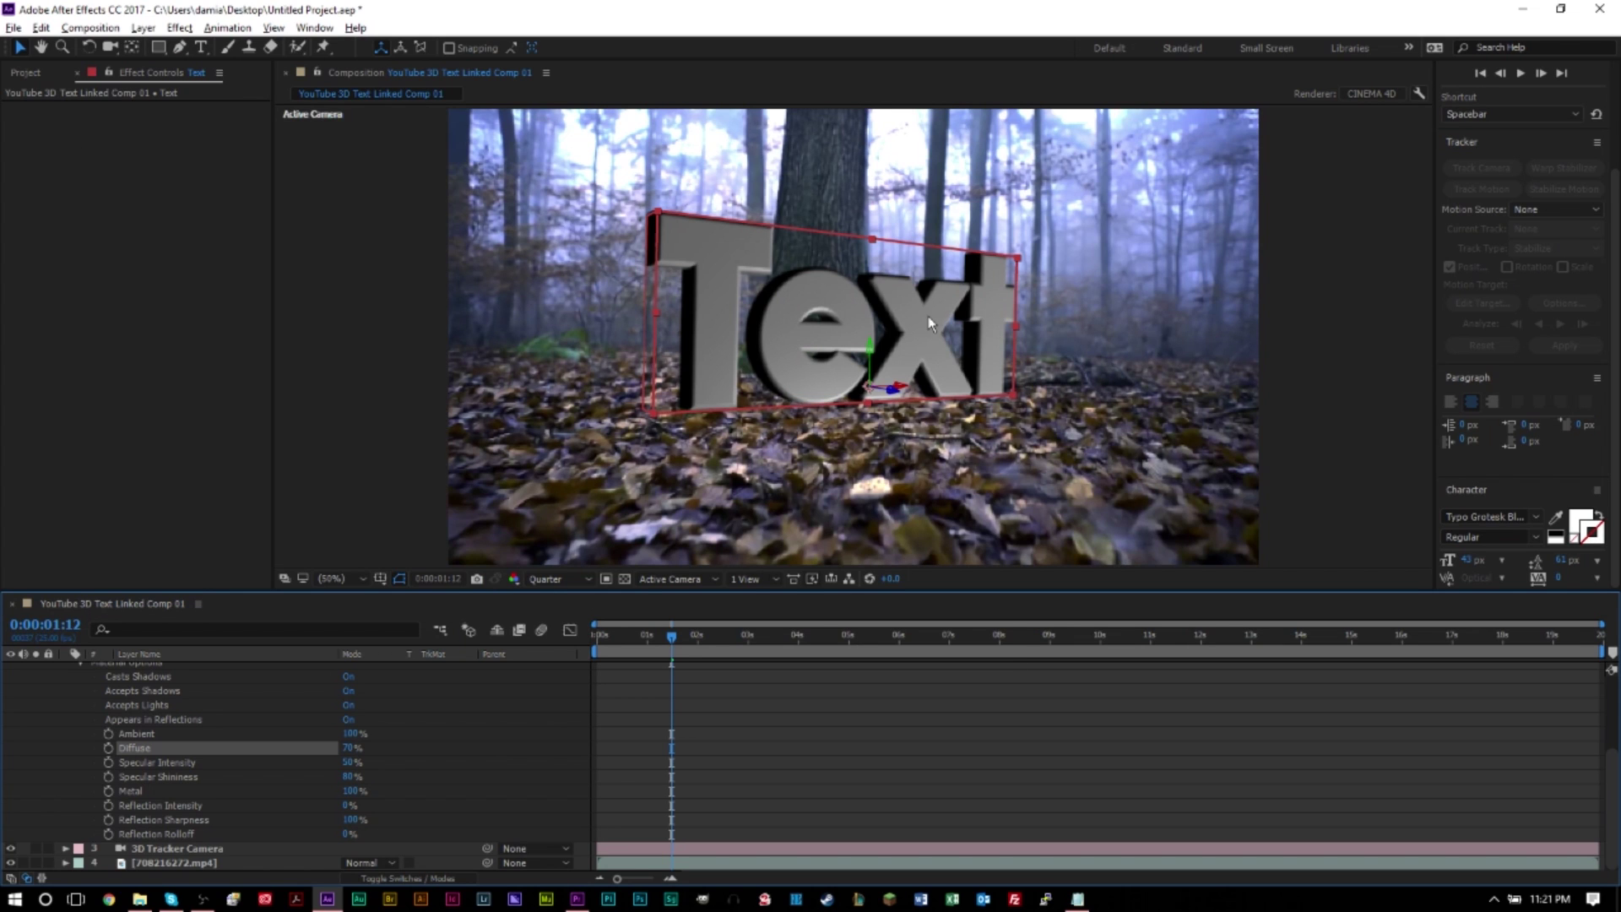
{"action": "scroll", "coordinate": [825, 738], "scroll_direction": "up", "scroll_amount": 5}
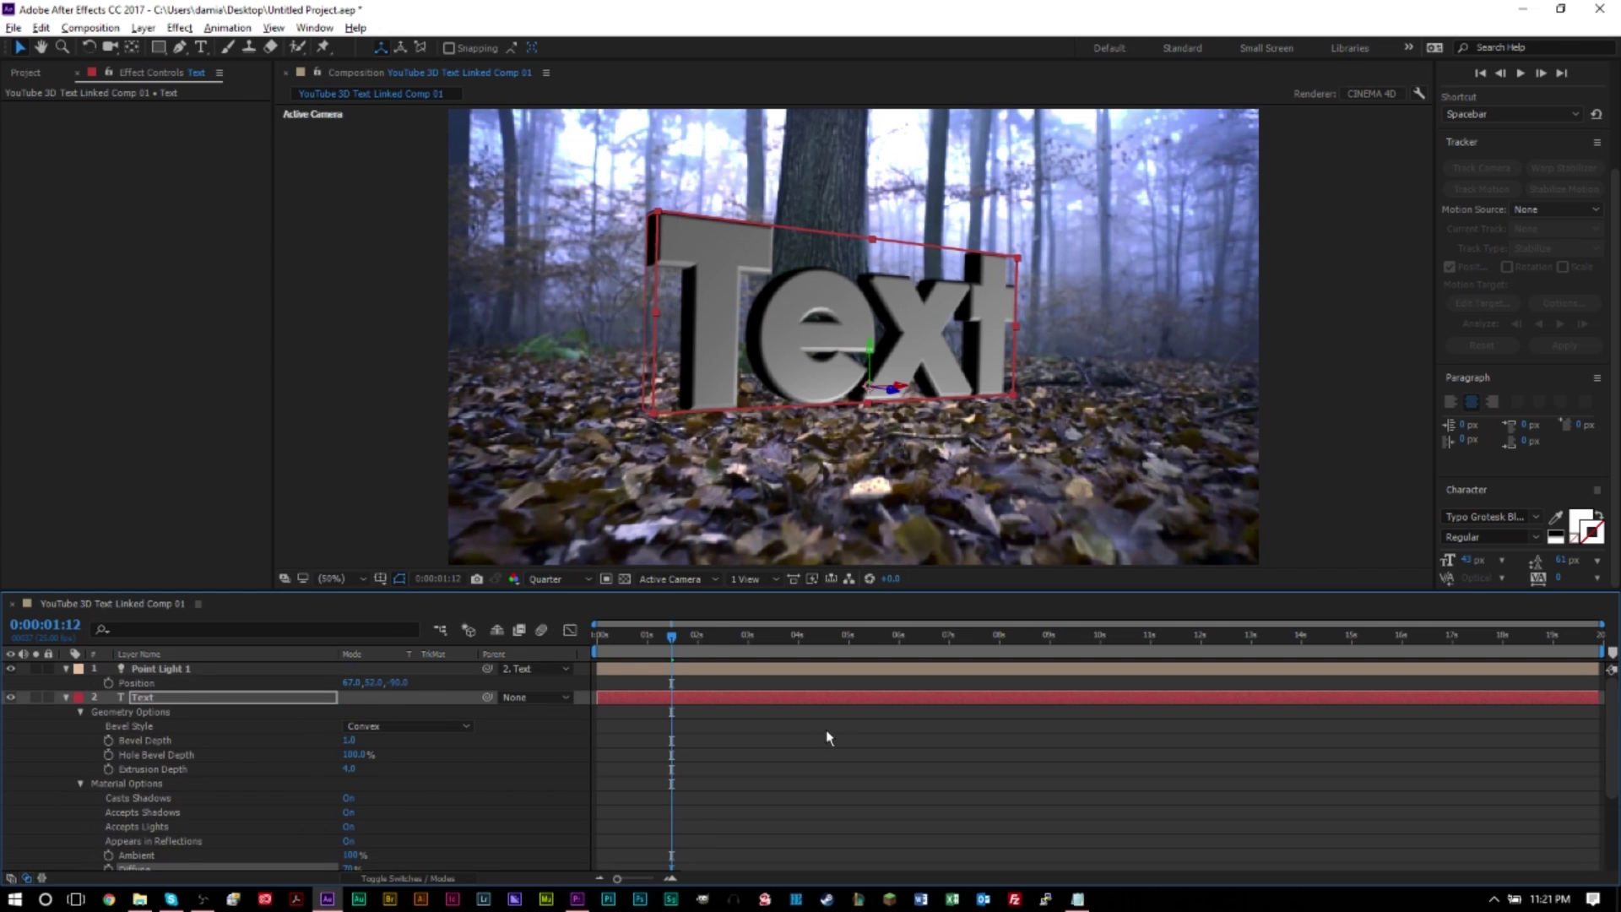
{"action": "left_click", "coordinate": [314, 669]}
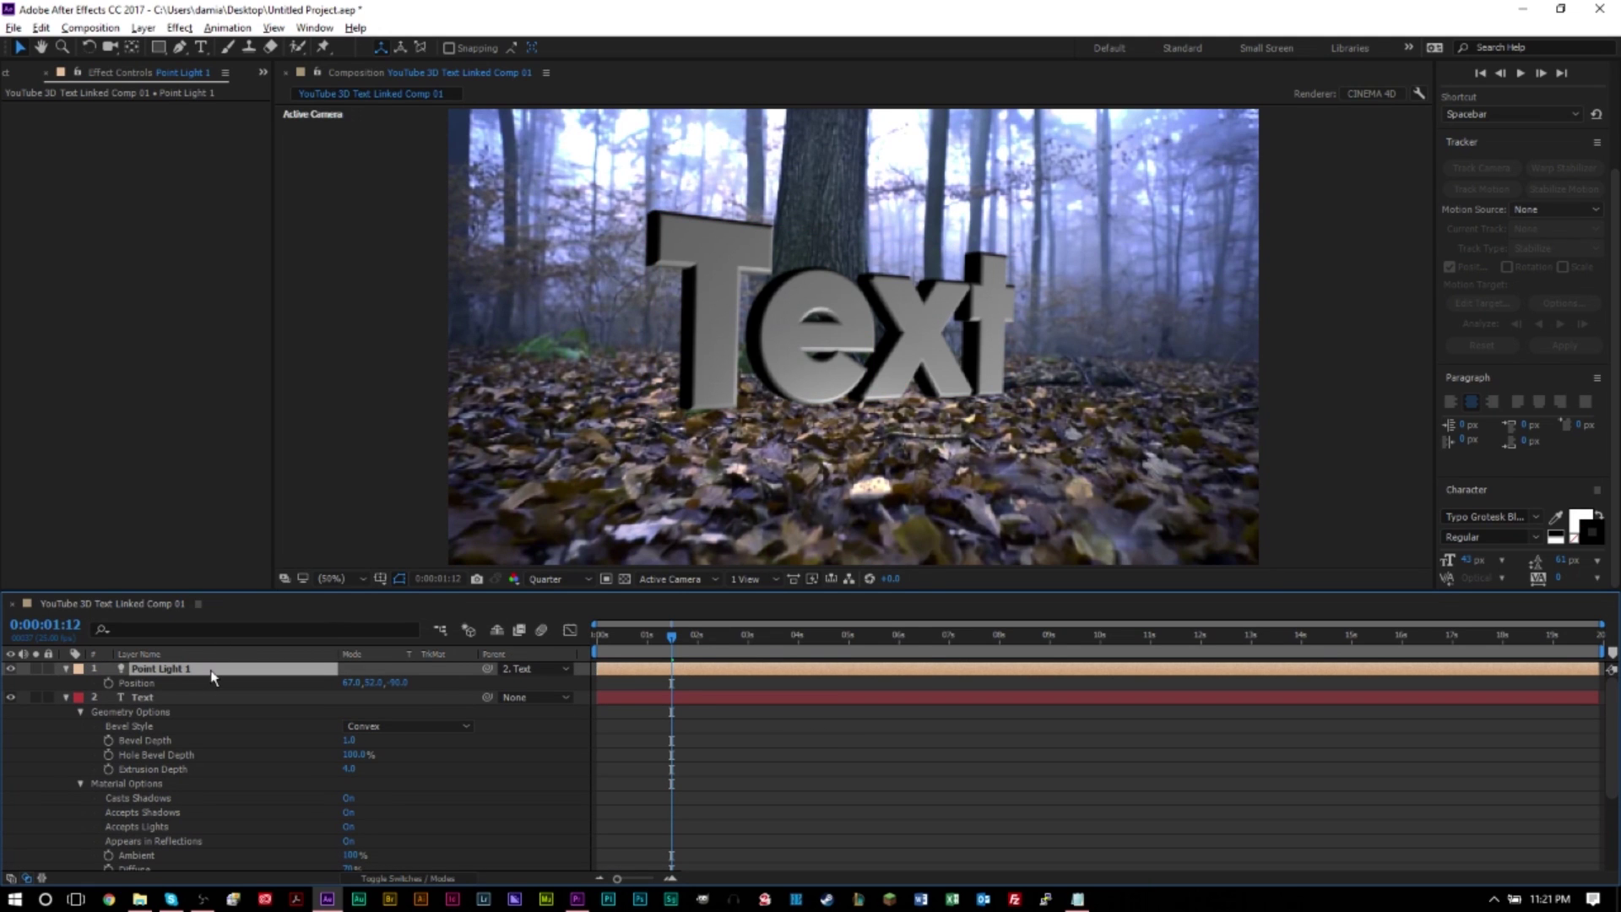
- Duplicate the point light, parent Point Light 2 to the Text layer, and reposition it to brighten the word
{"action": "key", "text": "ctrl+d"}
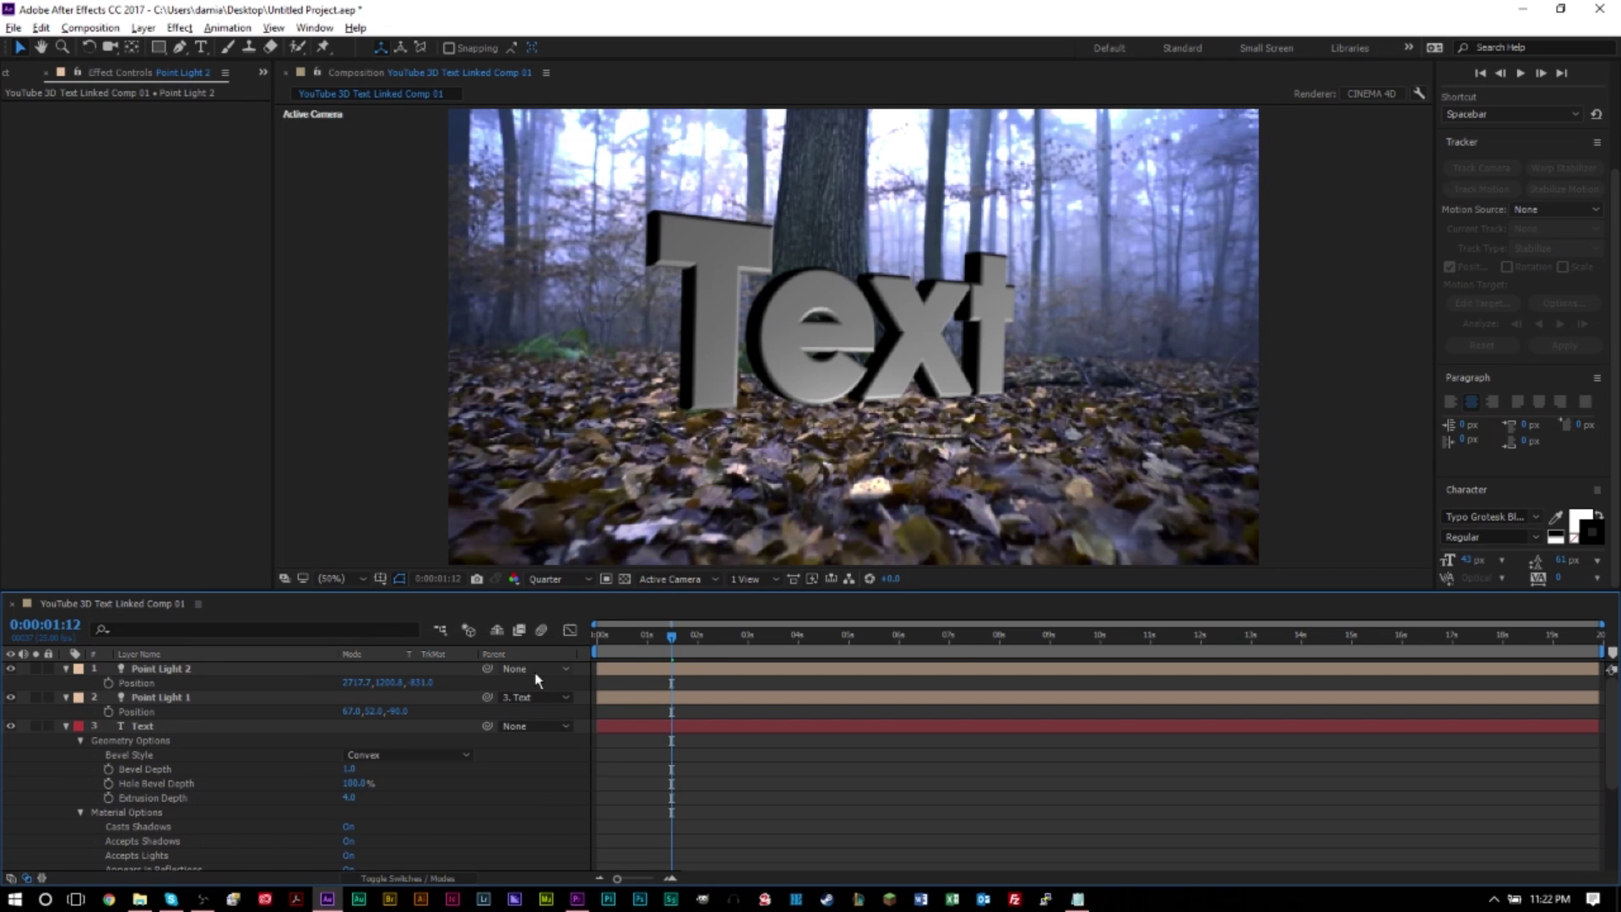
{"action": "left_click", "coordinate": [535, 669]}
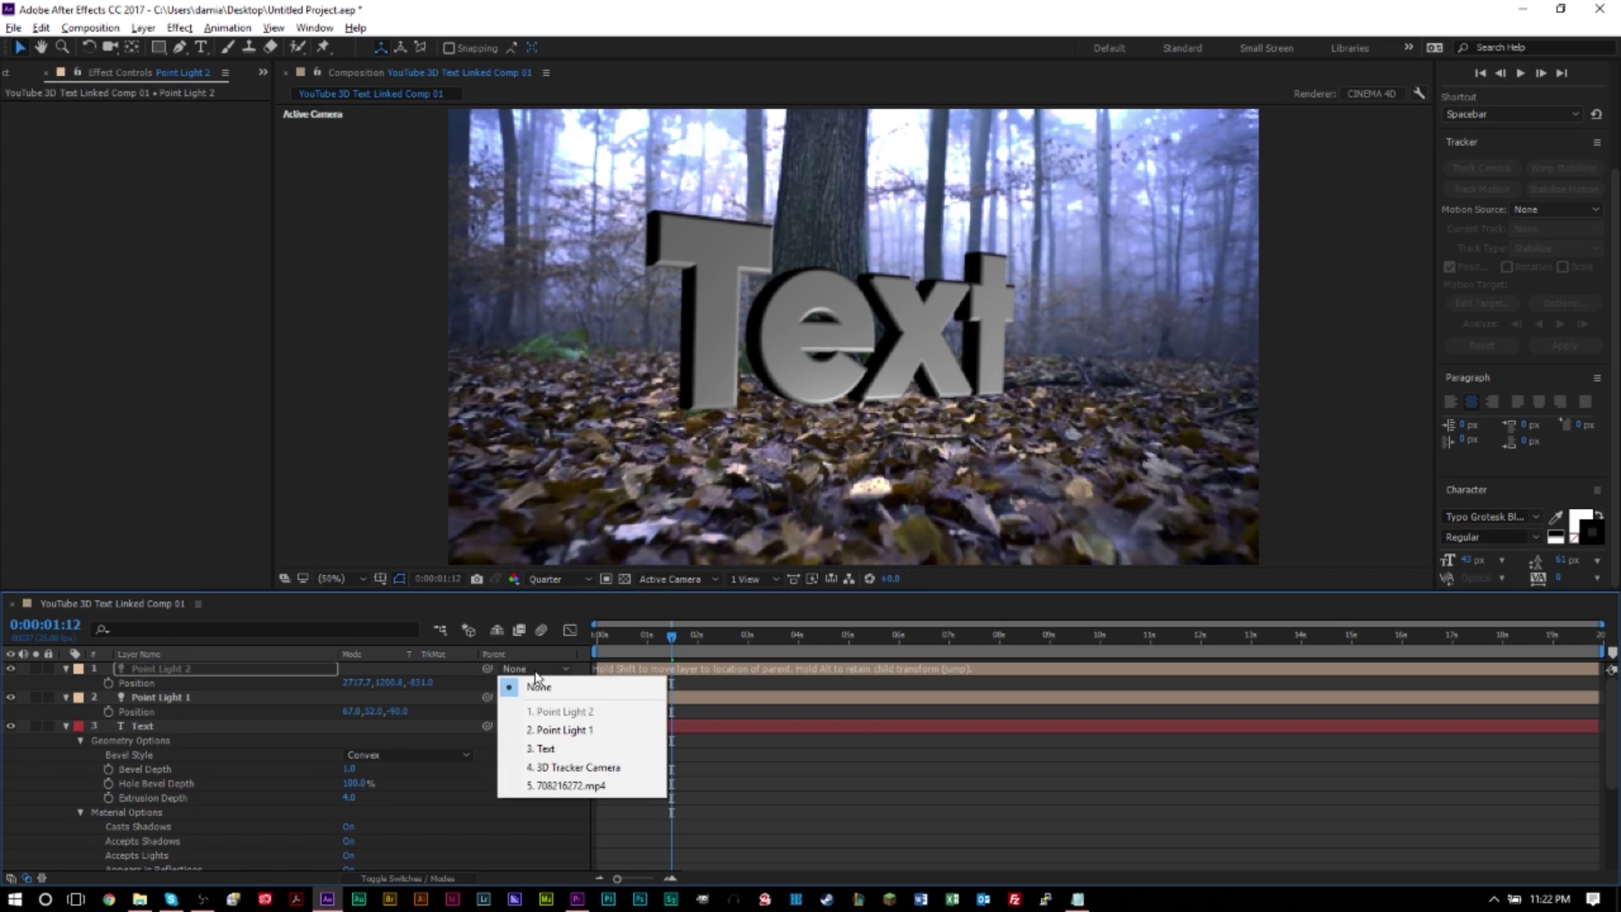
{"action": "left_click", "coordinate": [569, 750]}
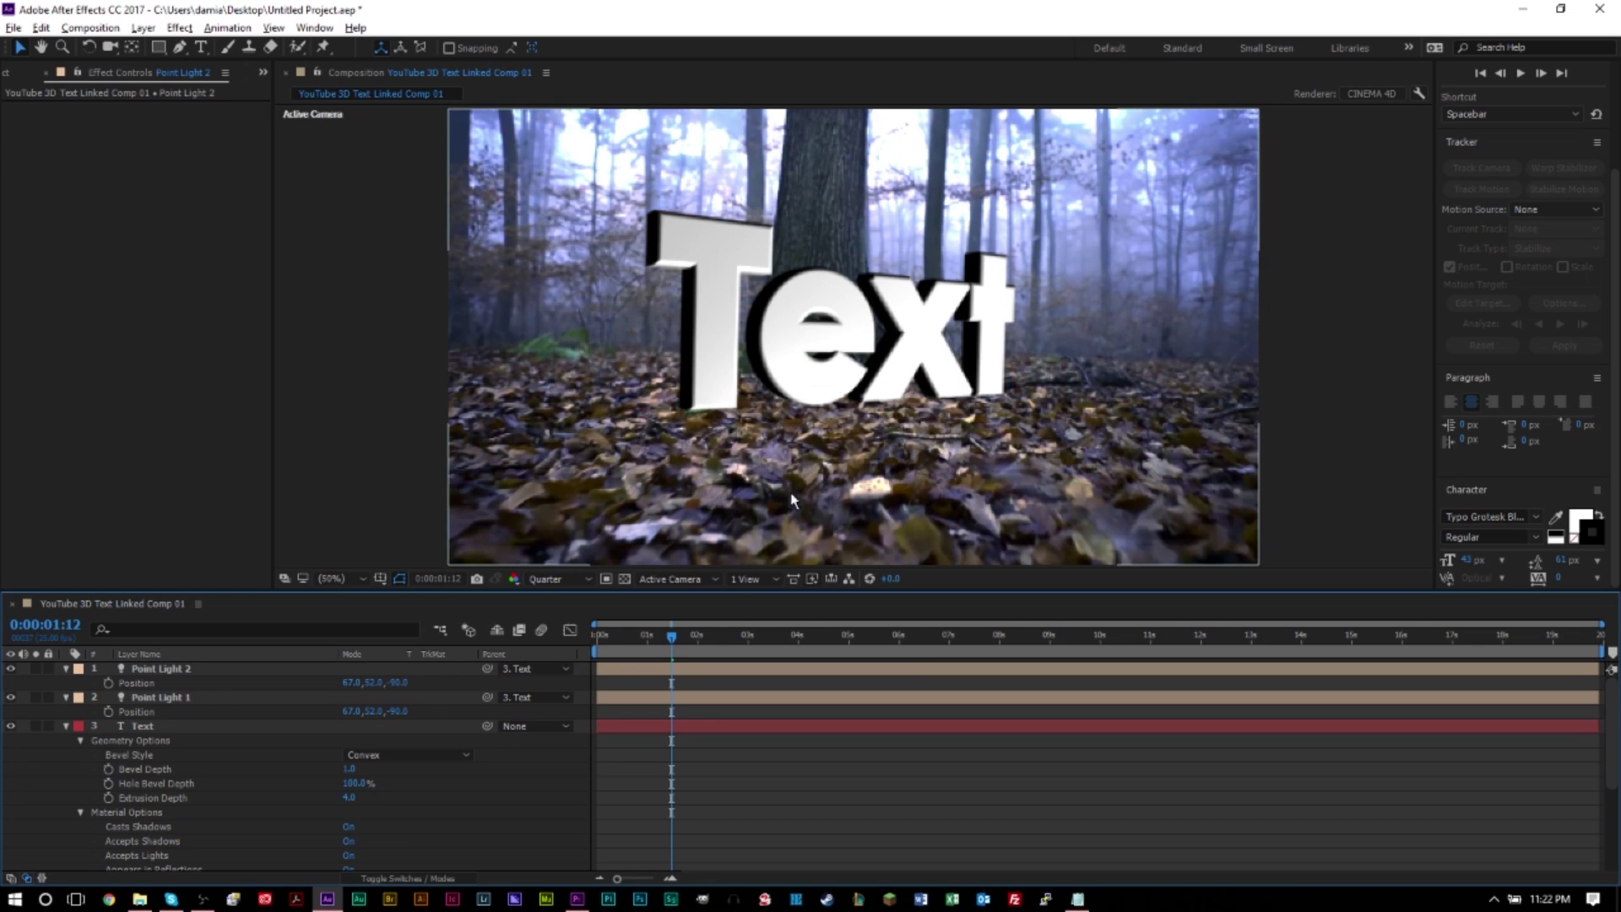
{"action": "left_click_drag", "start_coordinate": [407, 689], "coordinate": [517, 685]}
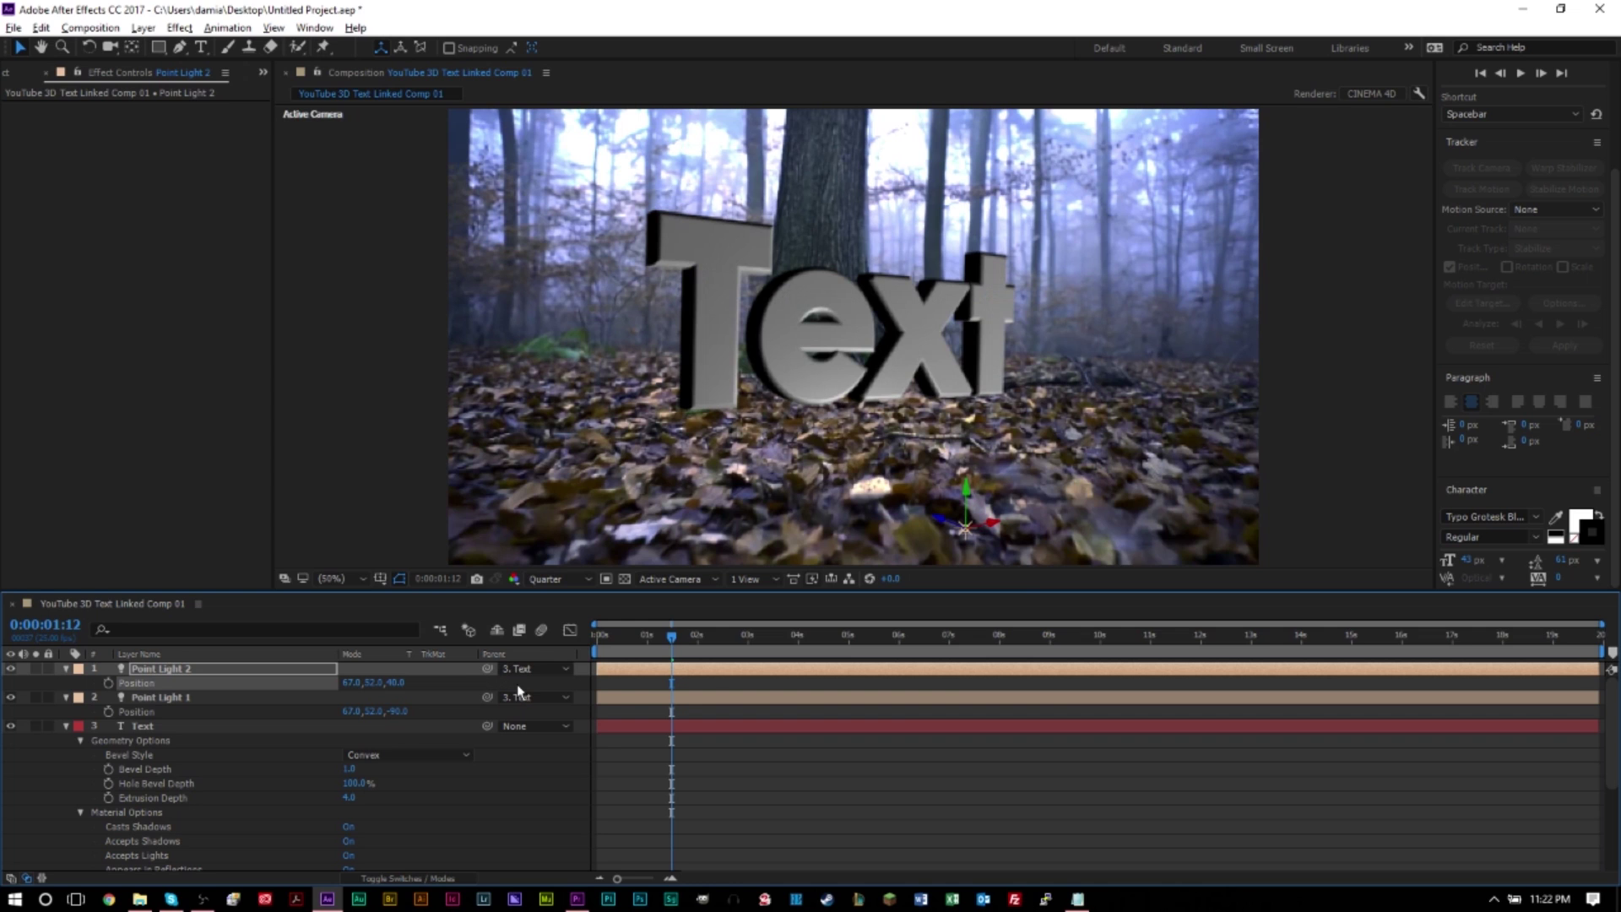
{"action": "left_click_drag", "start_coordinate": [1028, 484], "coordinate": [1044, 301]}
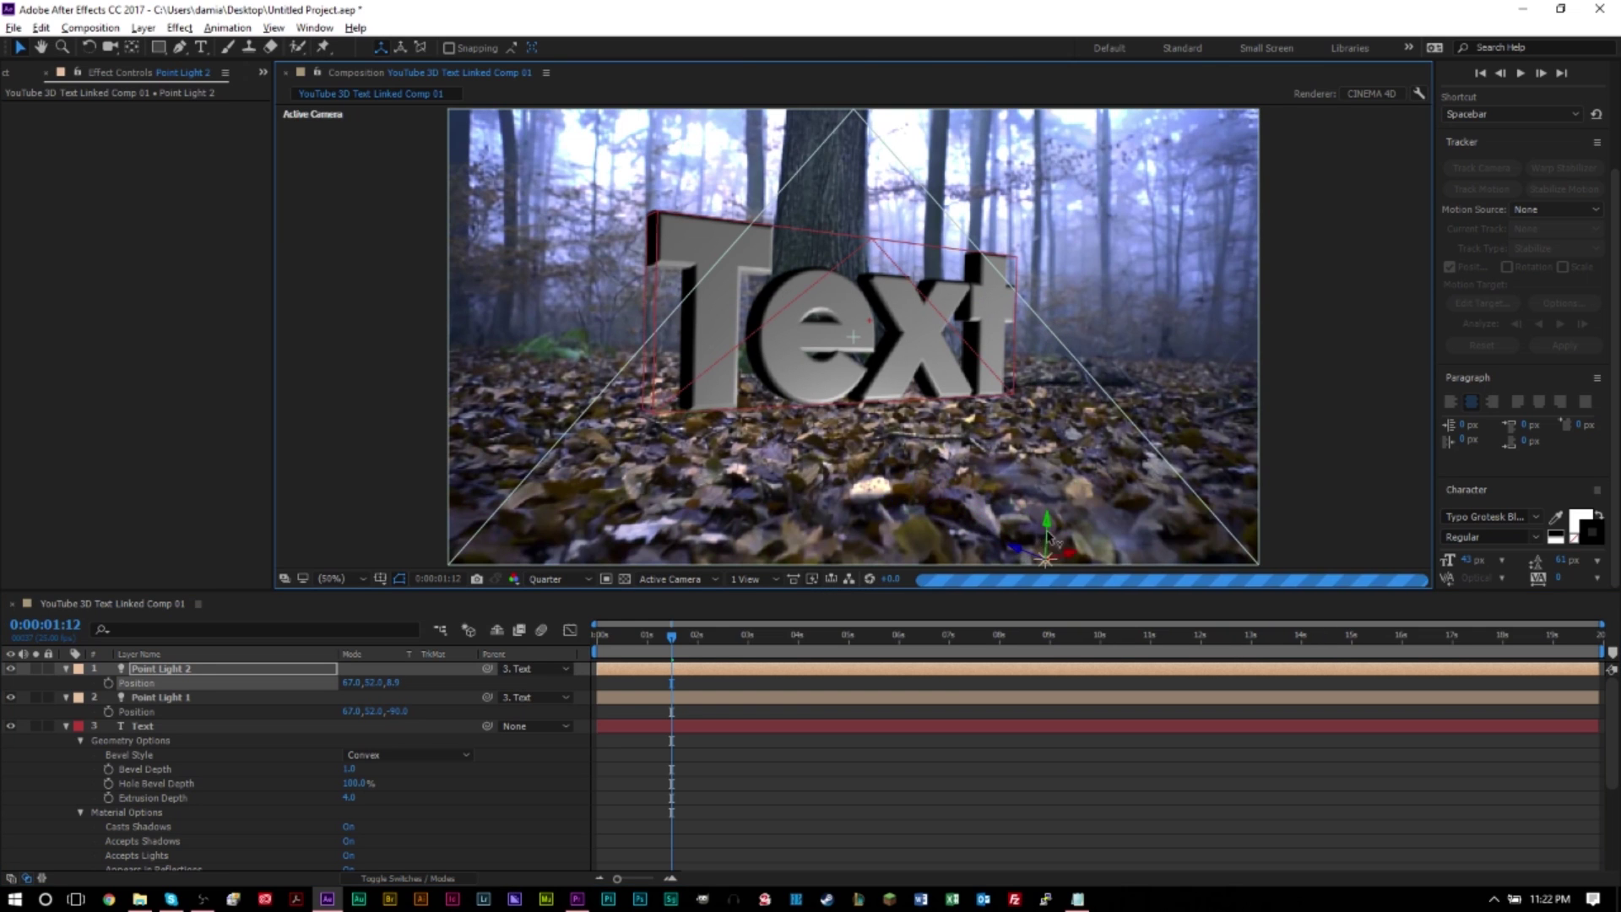
{"action": "left_click_drag", "start_coordinate": [1050, 537], "coordinate": [1043, 358]}
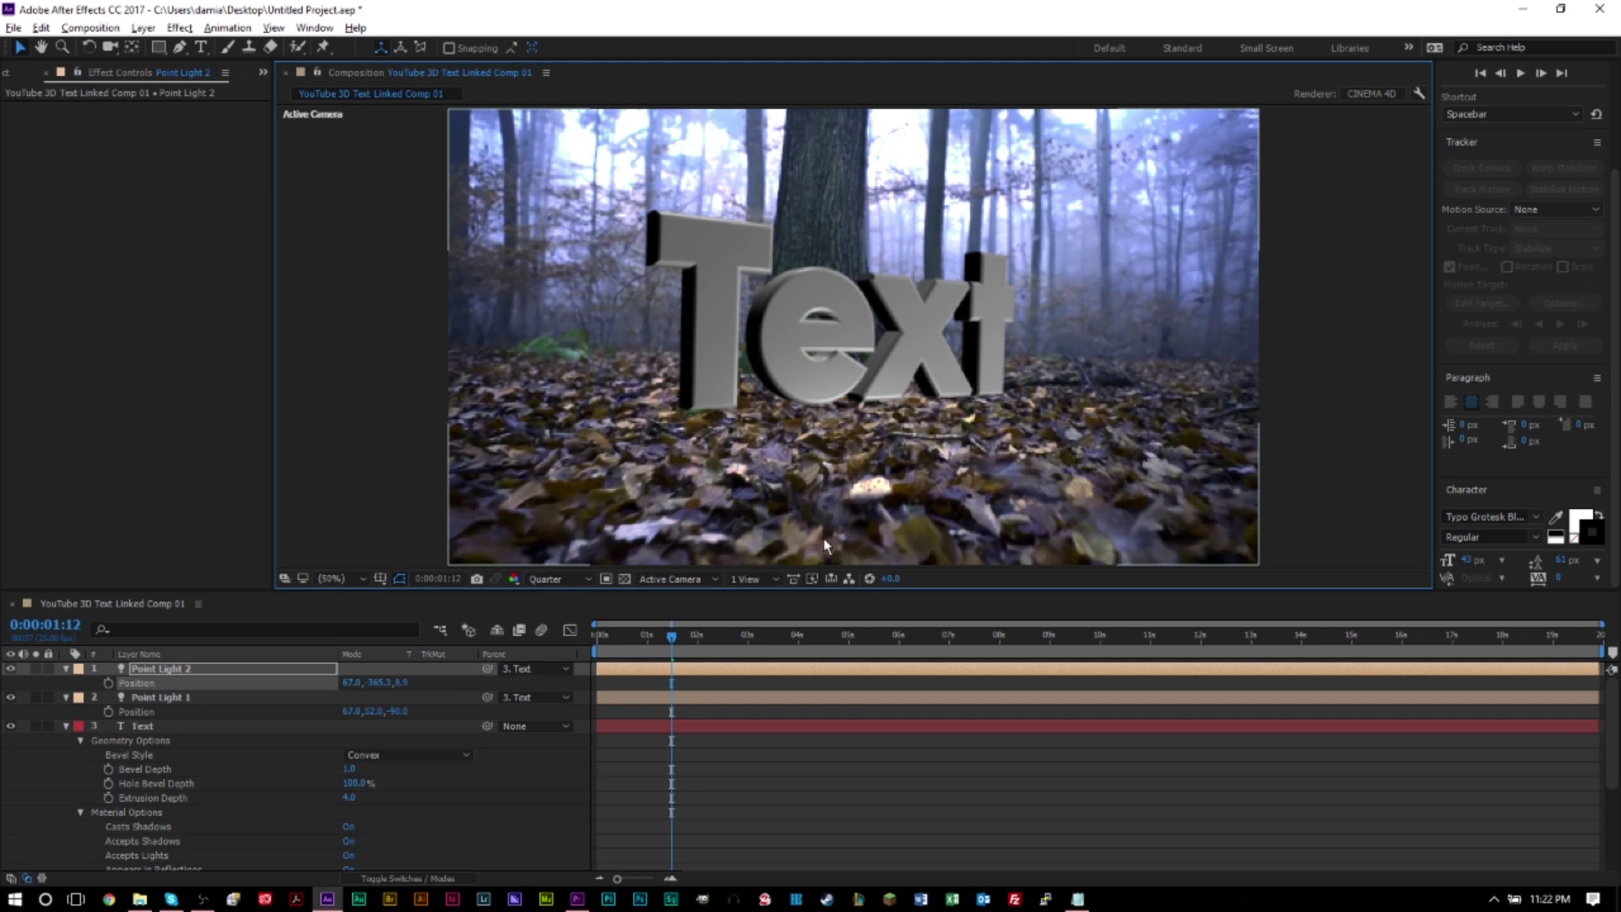
{"action": "left_click_drag", "start_coordinate": [823, 539], "coordinate": [874, 798]}
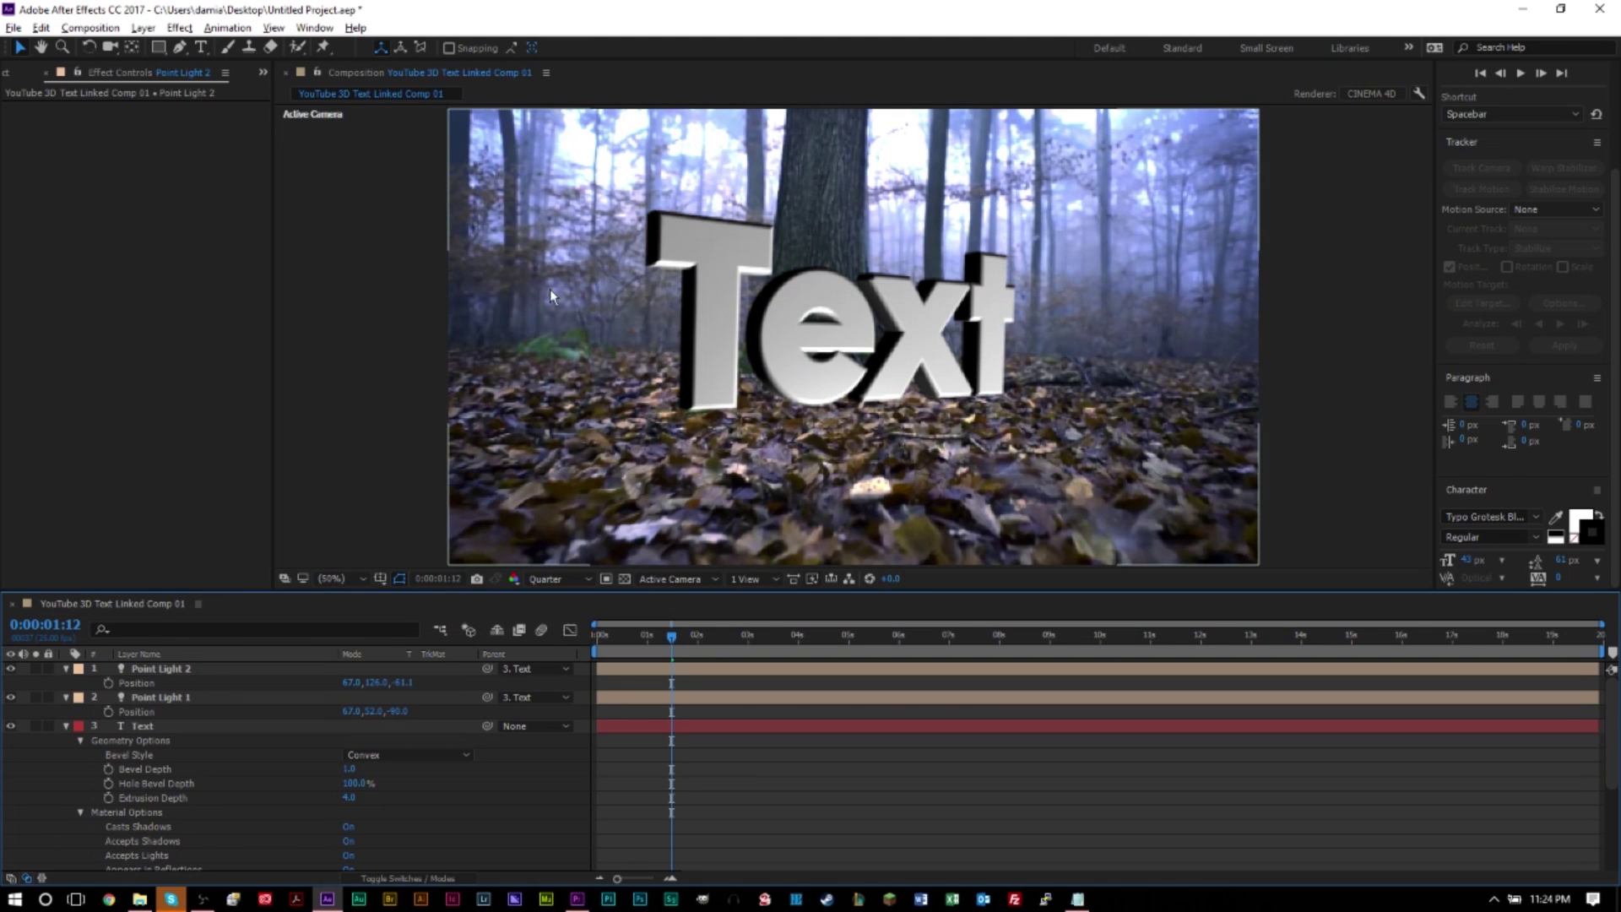
- Clear the selection and save the After Effects project
{"action": "left_click", "coordinate": [1360, 403]}
{"action": "key", "text": "ctrl+s"}
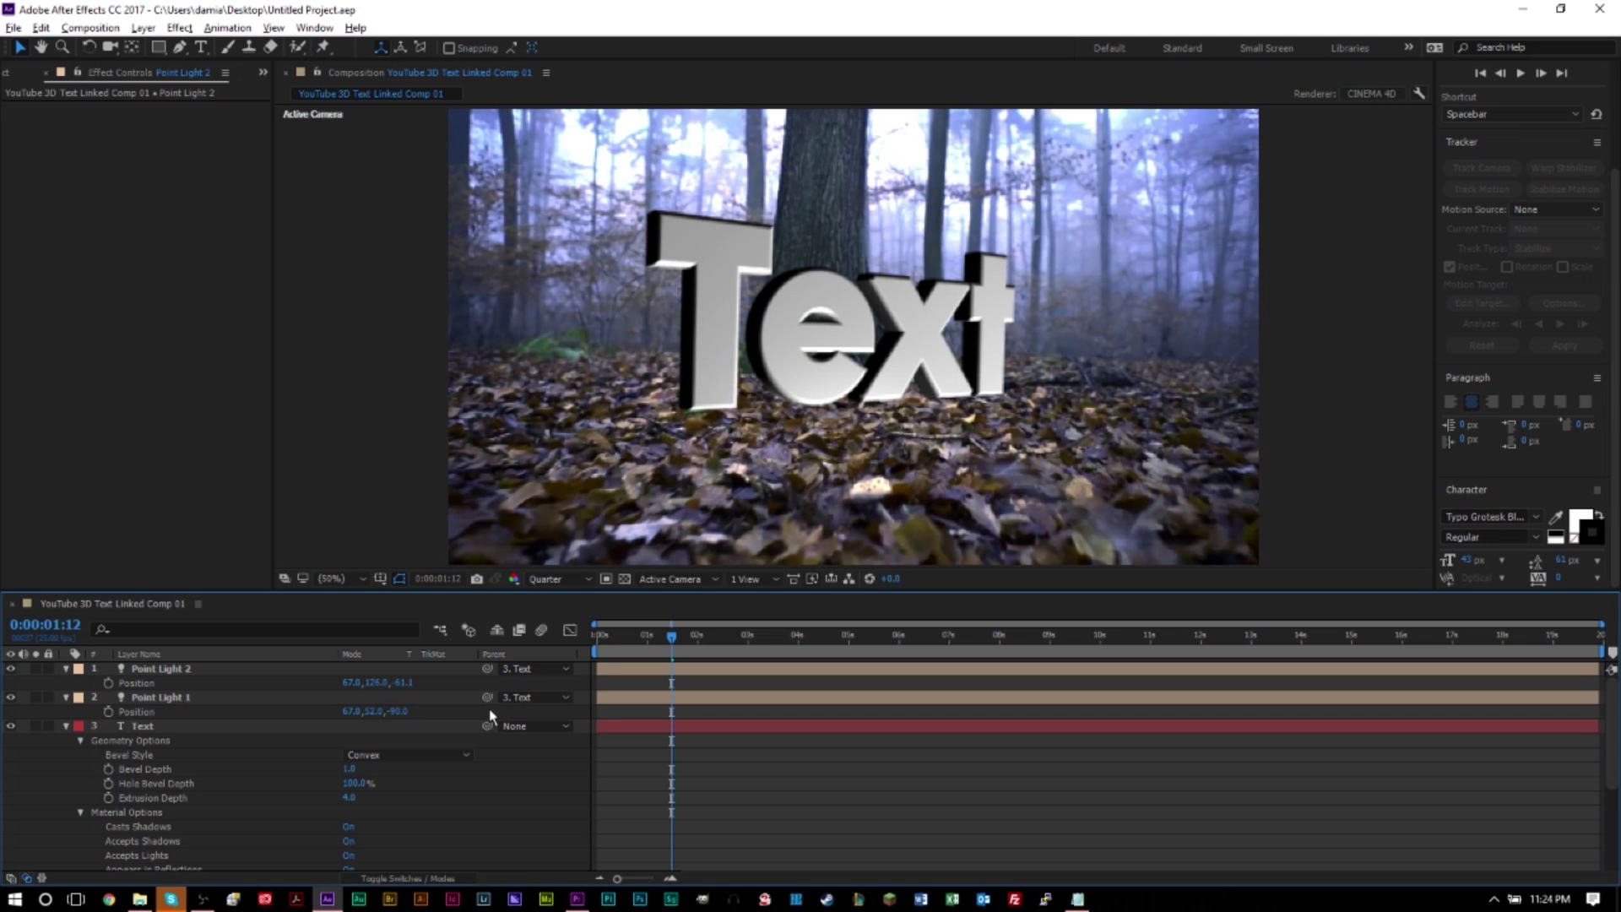
{"action": "scroll", "coordinate": [741, 774], "scroll_direction": "down", "scroll_amount": 5}
{"action": "scroll", "coordinate": [742, 774], "scroll_direction": "up", "scroll_amount": 5}
- In Premiere Pro, return the playhead to the sequence start to preview the lit 3D text
{"action": "key", "text": "alt+Tab"}
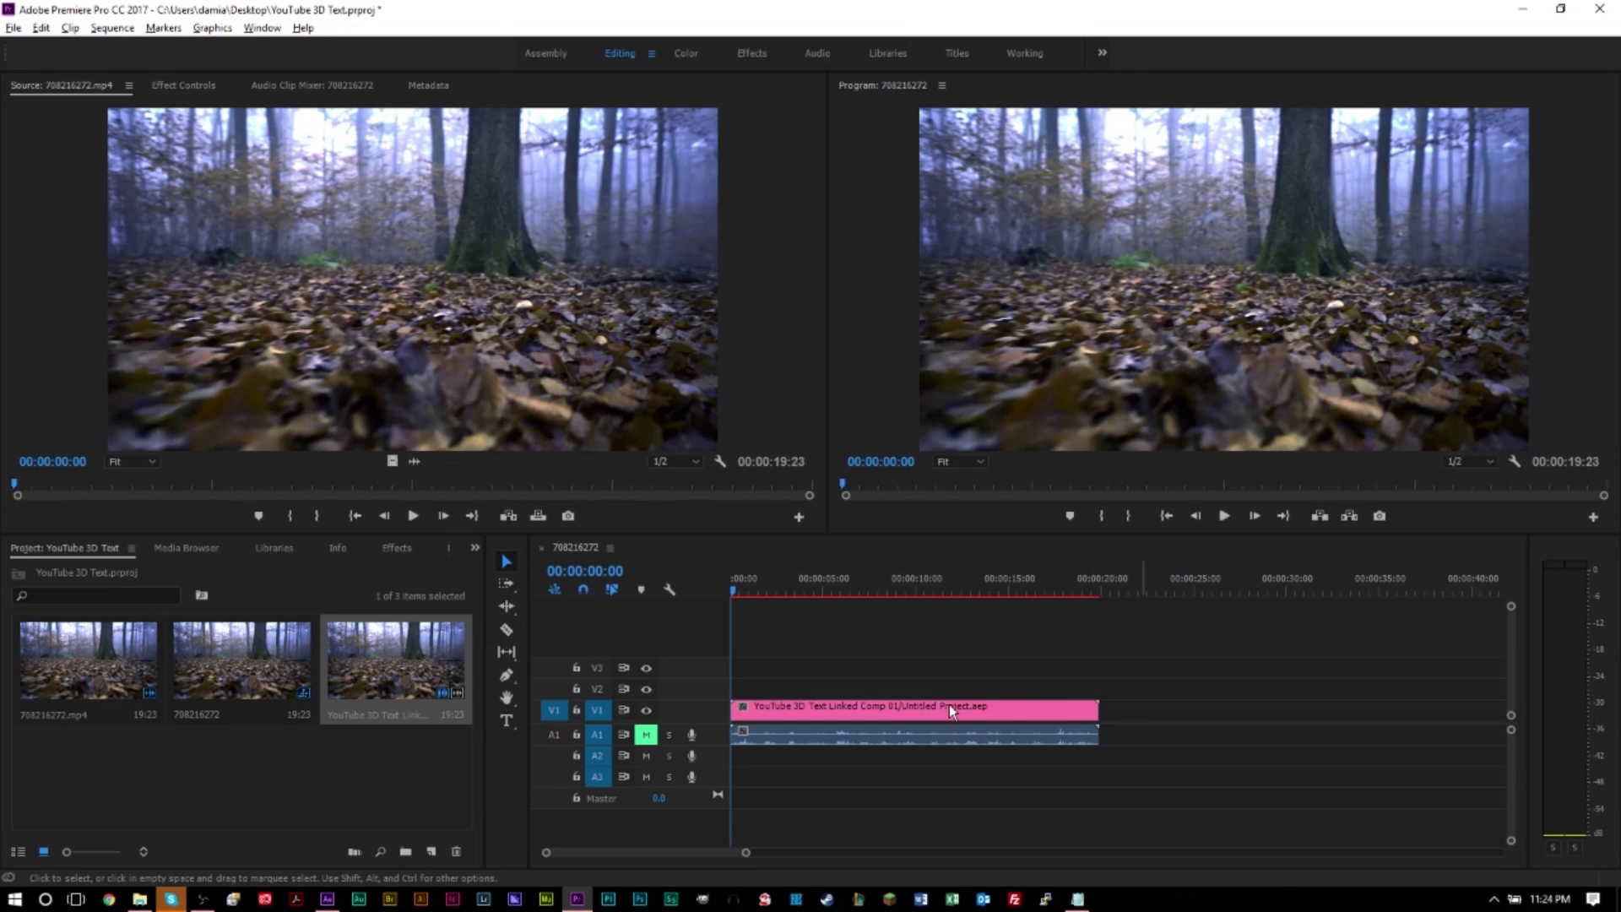
{"action": "left_click", "coordinate": [752, 591]}
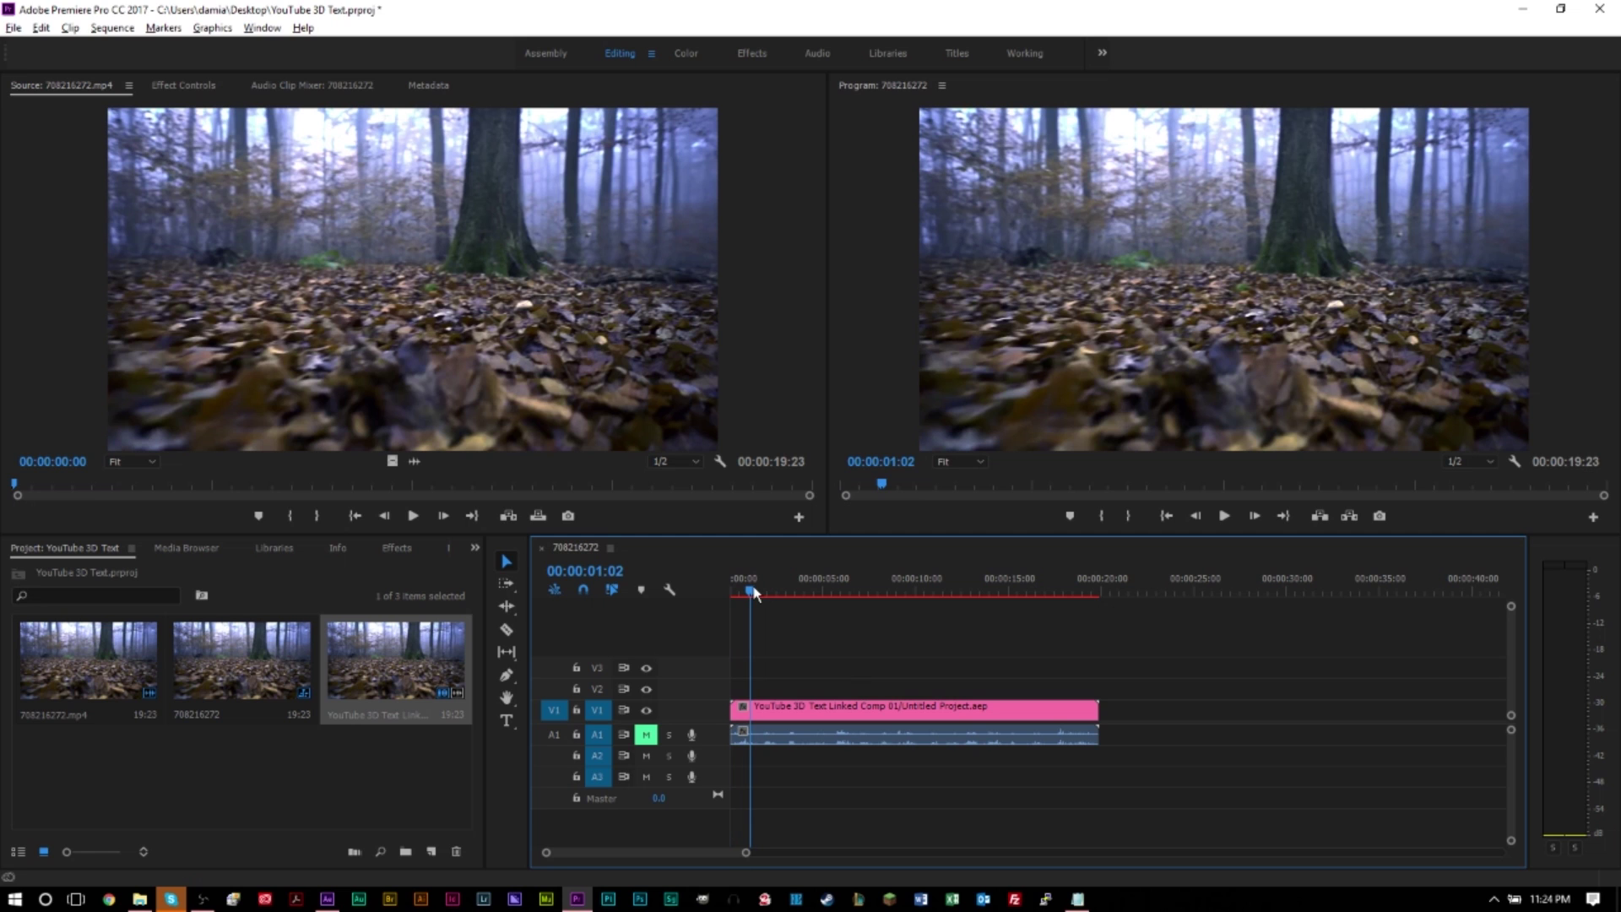
{"action": "key", "text": "Home"}
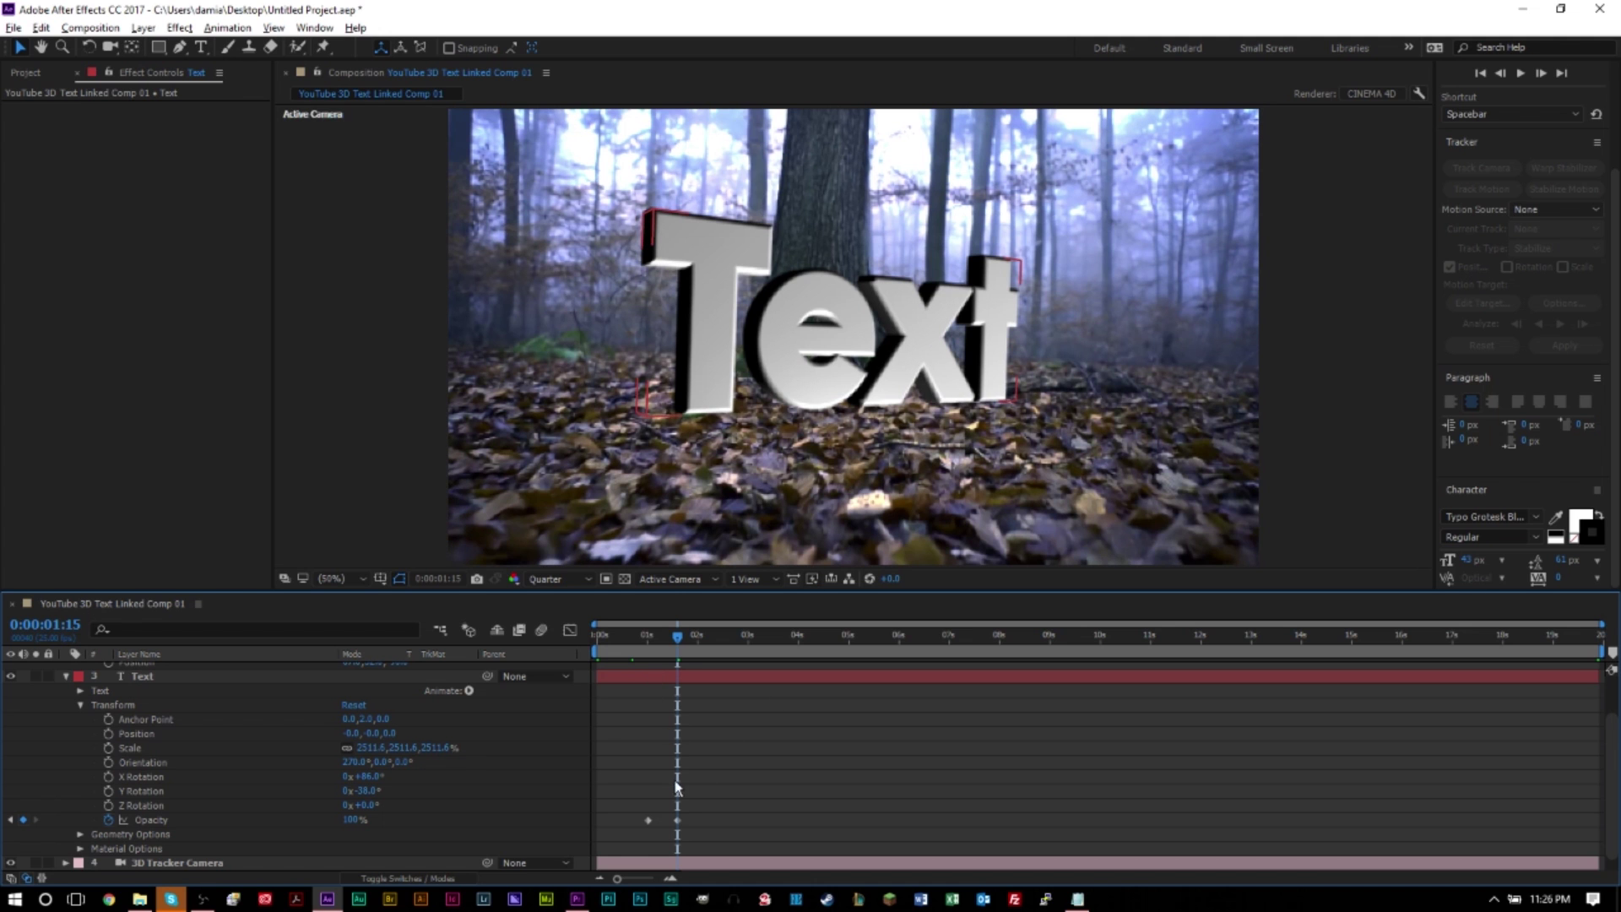
- Save the After Effects project and switch back to Premiere Pro
{"action": "key", "text": "ctrl+s"}
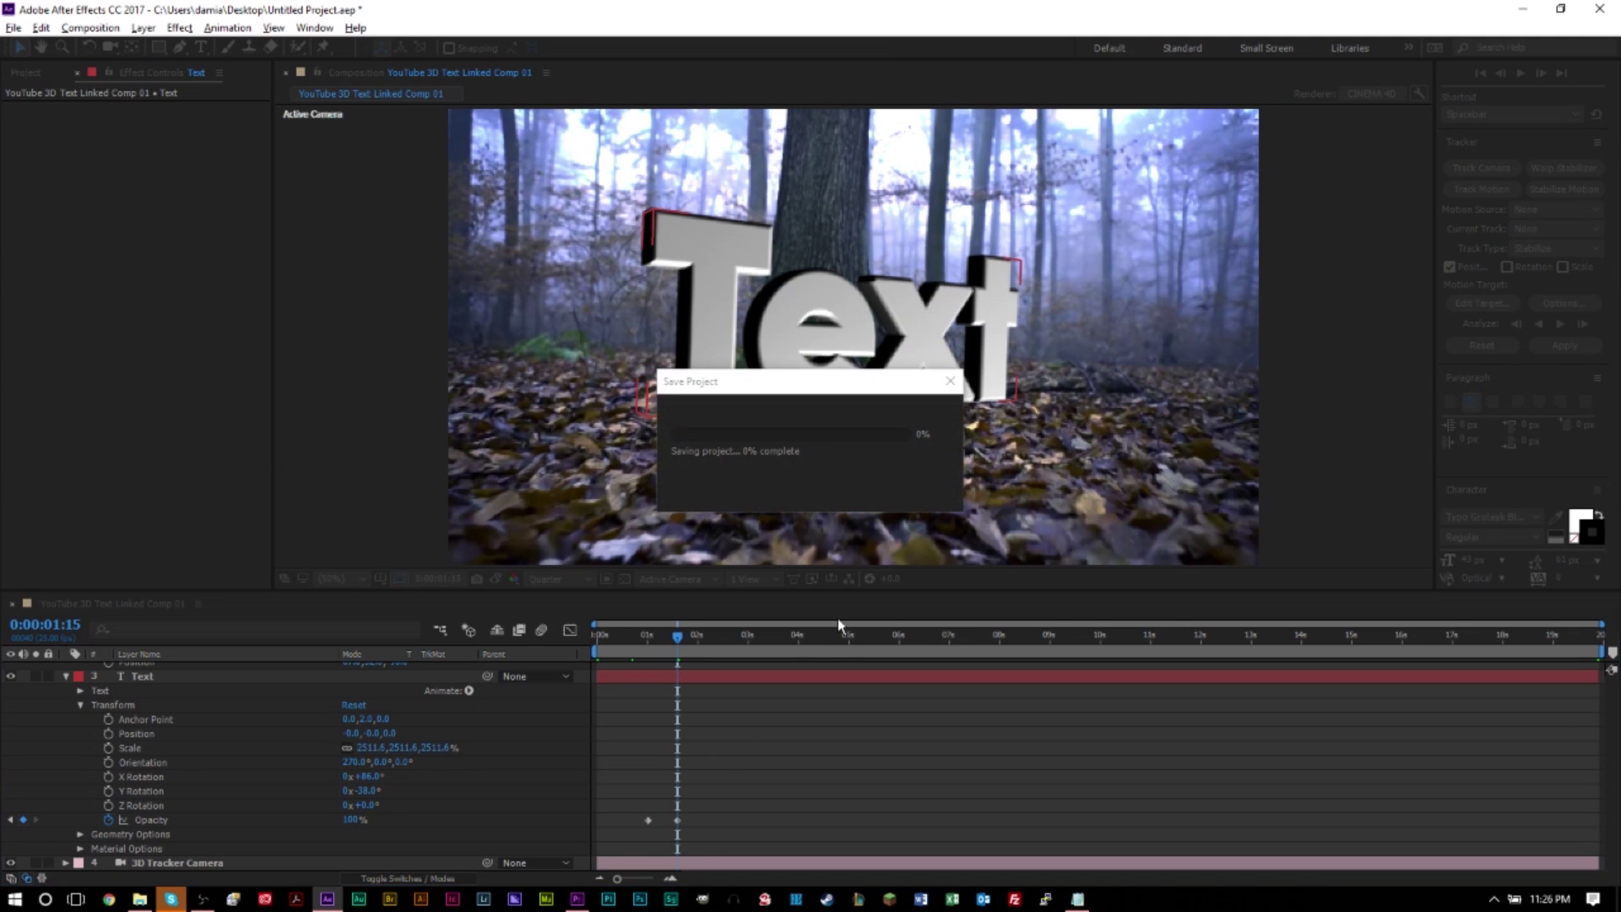
{"action": "key", "text": "alt+Tab"}
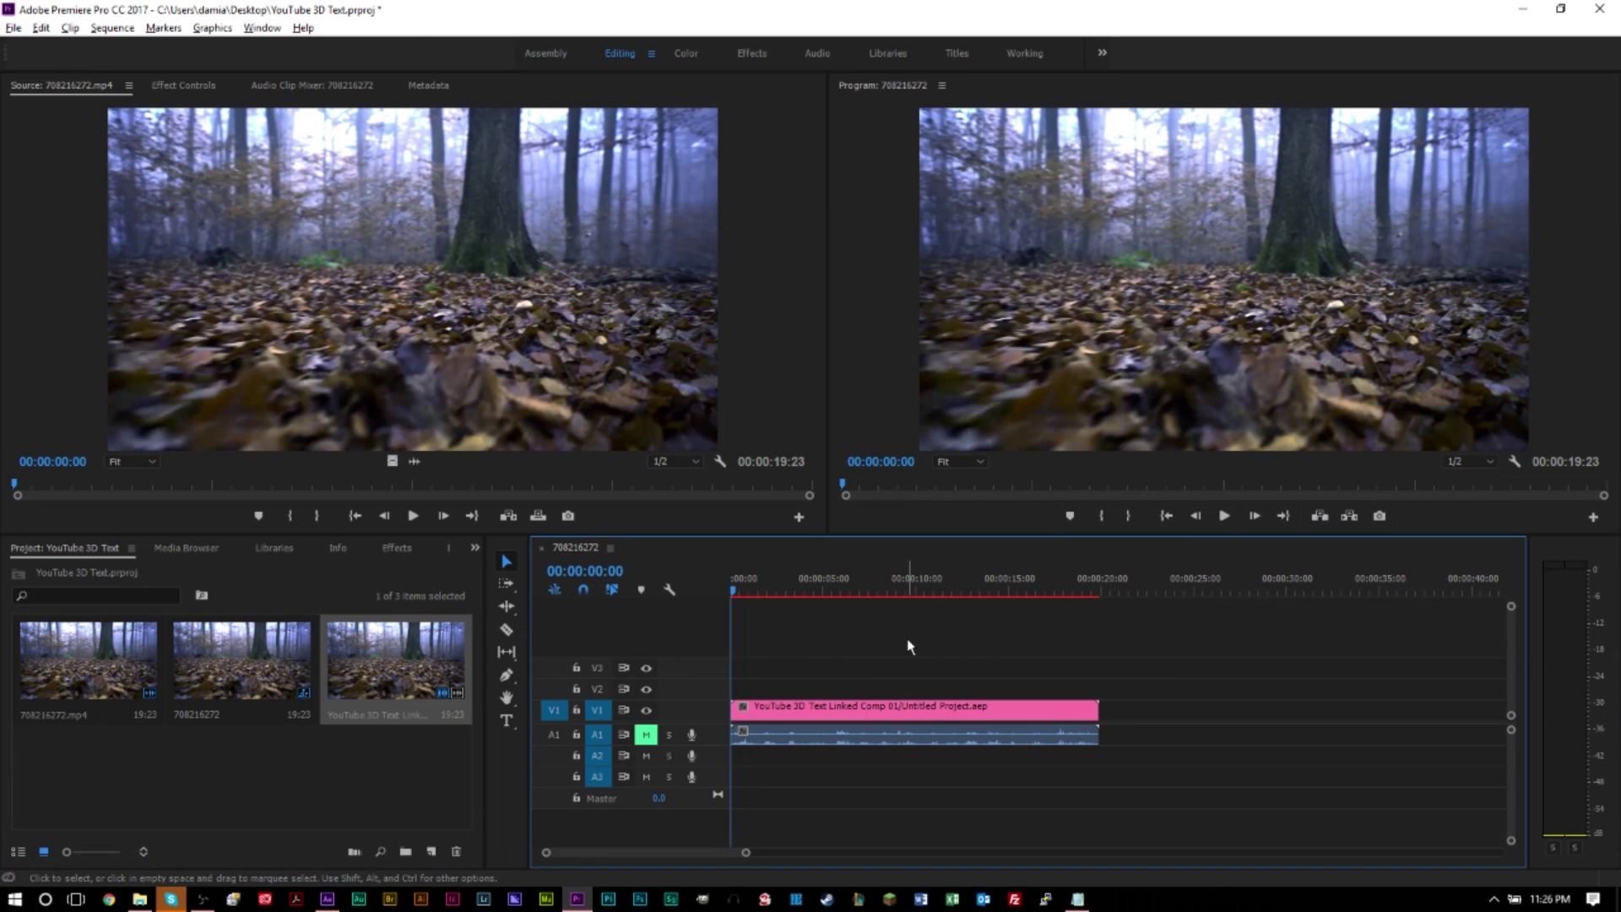
- Preview the sequence, park the playhead at 00:00:02:00, and open the linked comp clip in the Source monitor
{"action": "key", "text": "space"}
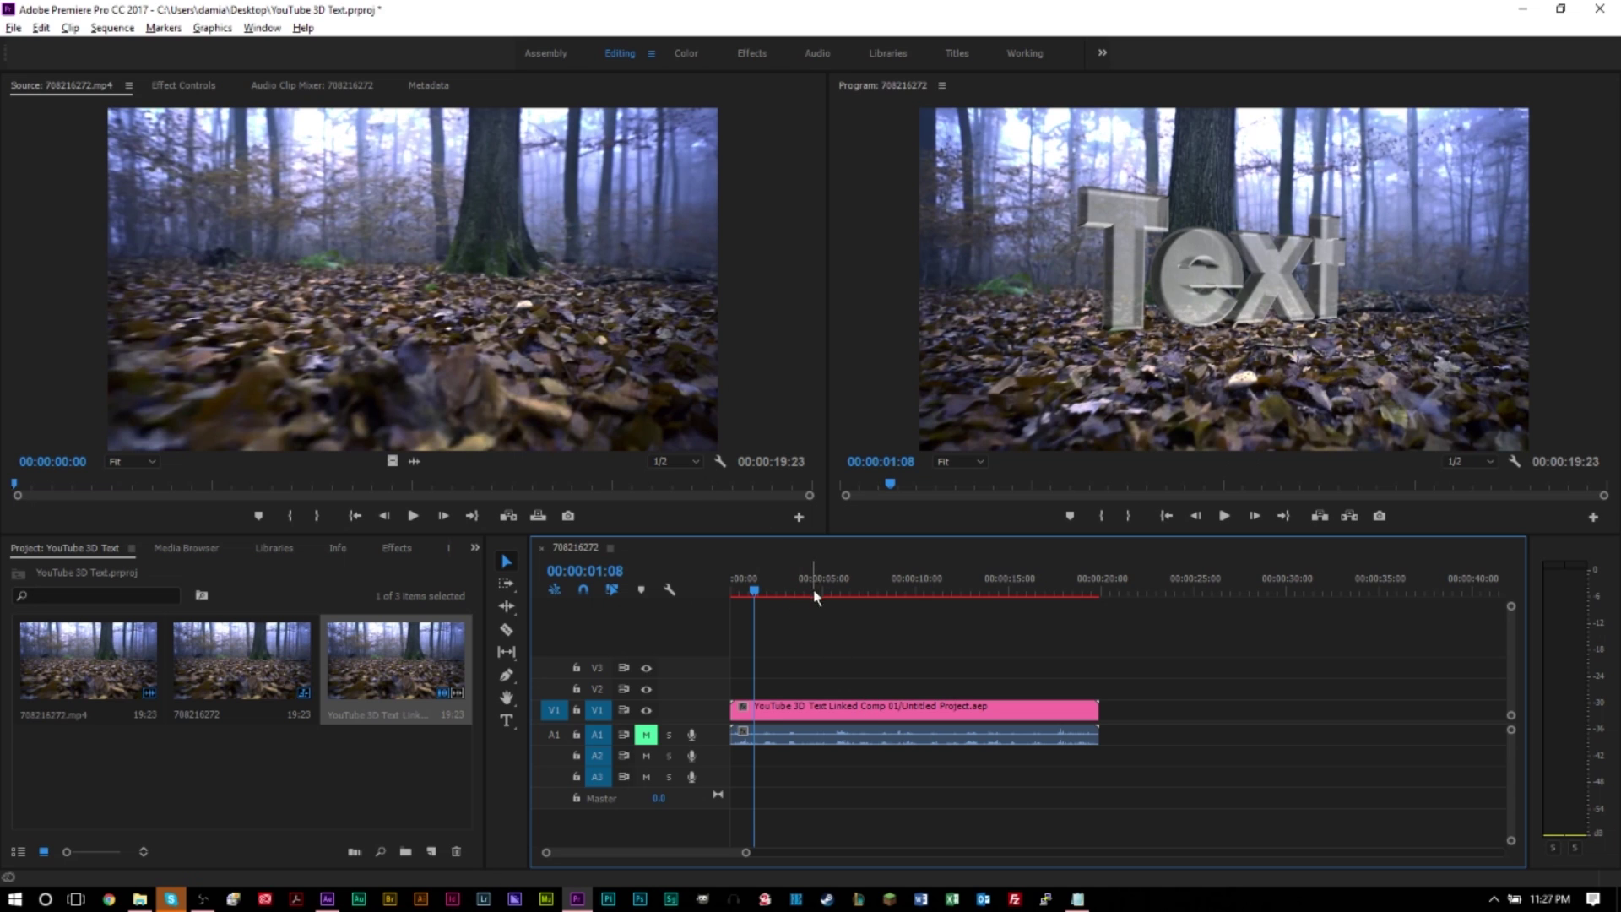
{"action": "left_click", "coordinate": [767, 591]}
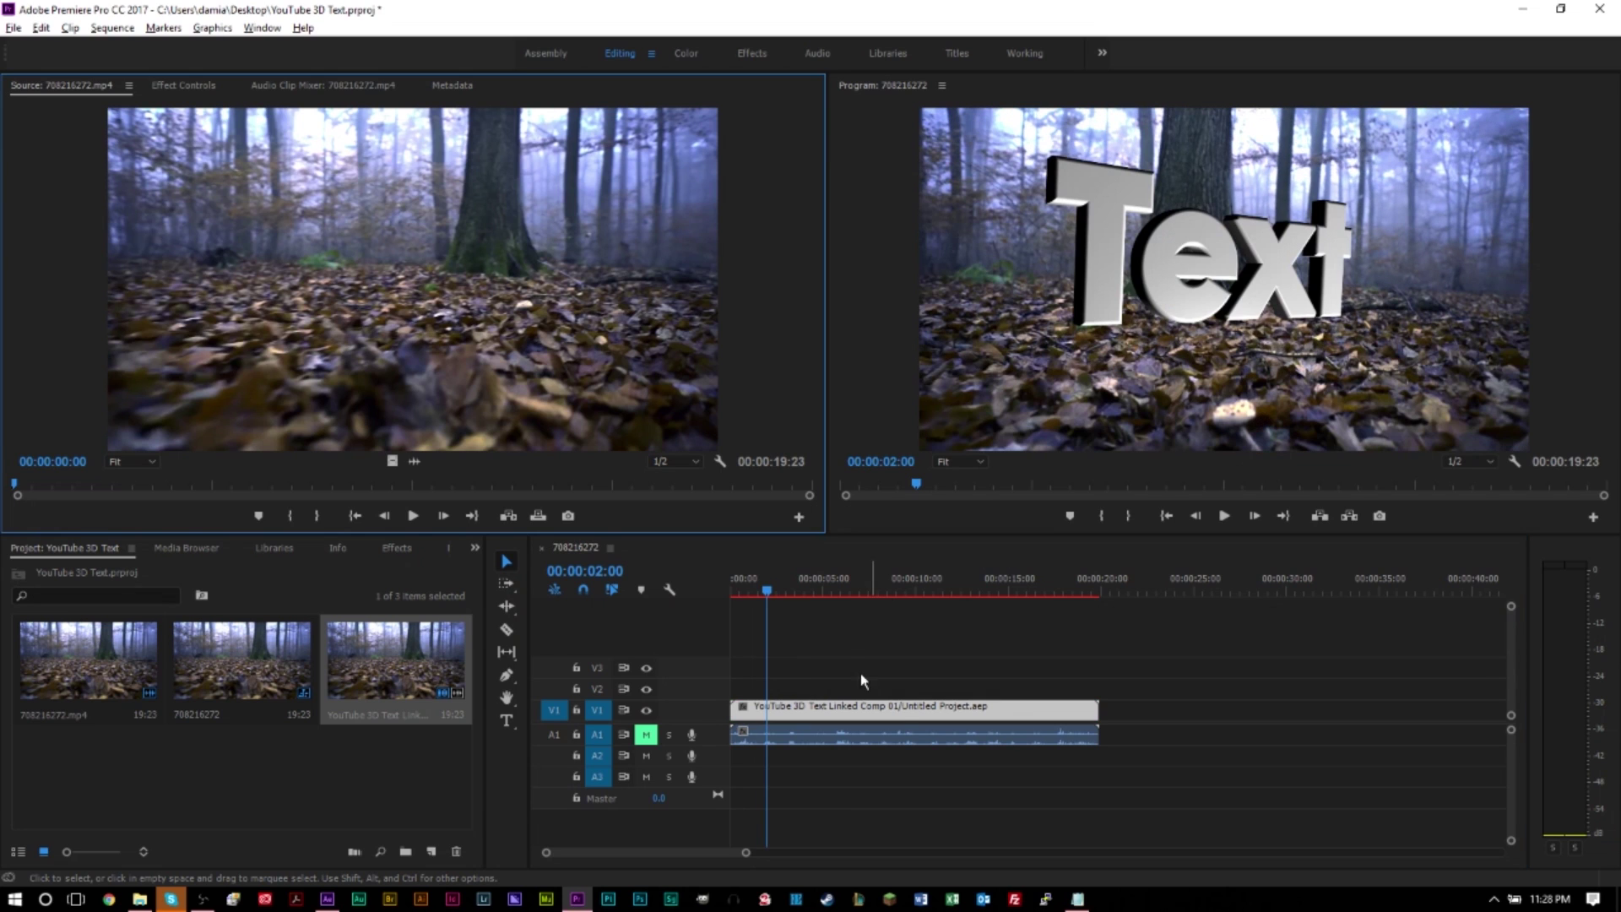
{"action": "left_click", "coordinate": [832, 723]}
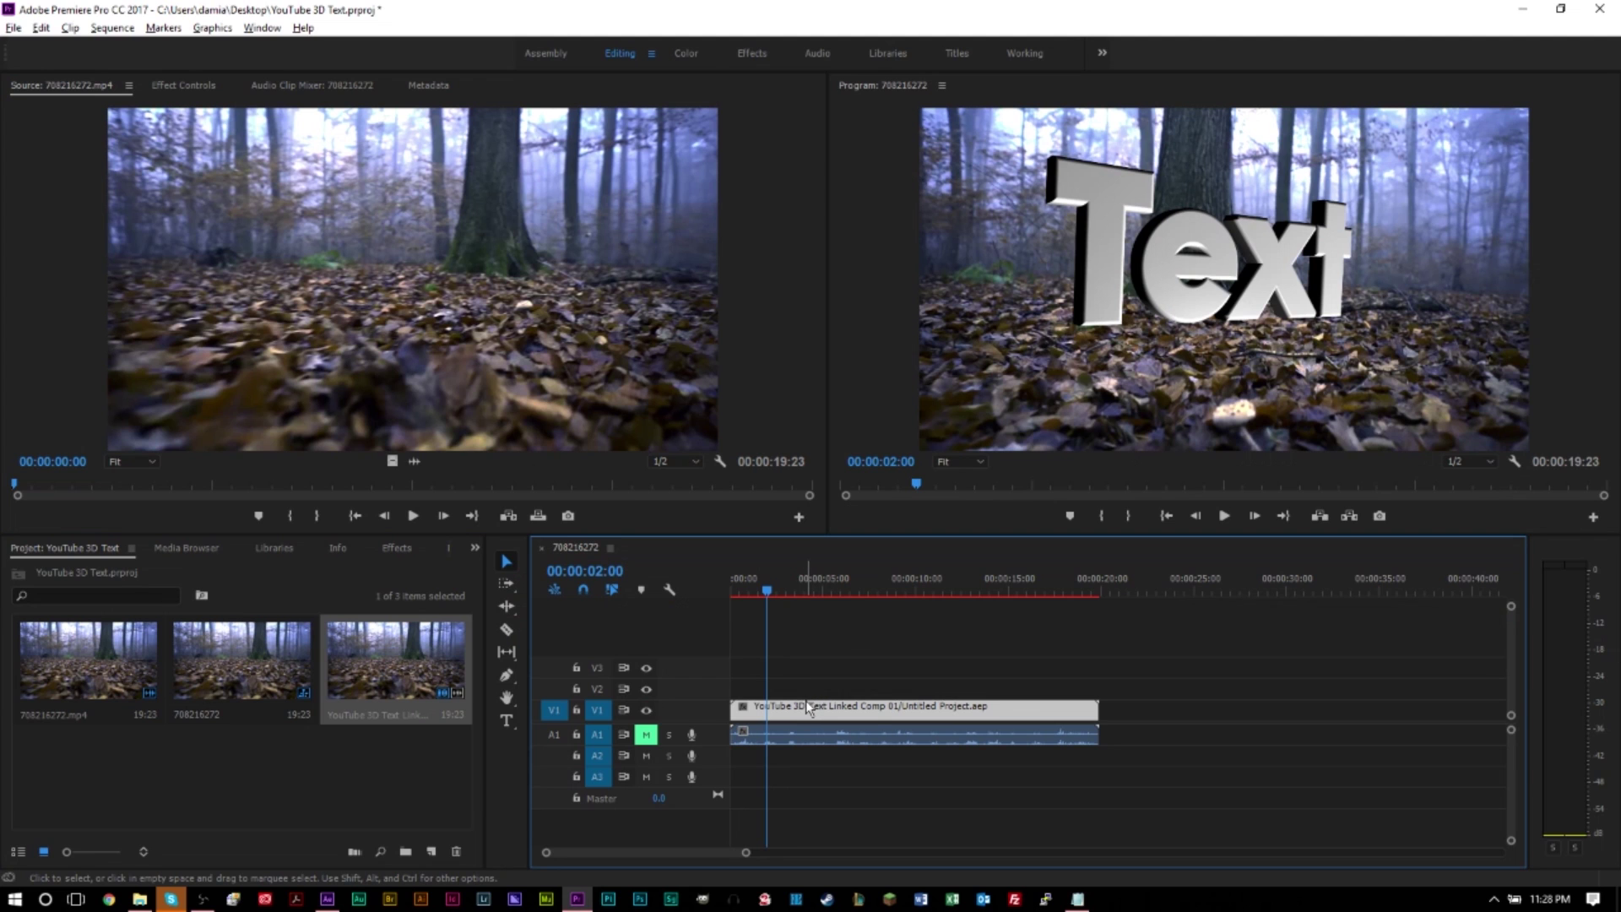
{"action": "double_click", "coordinate": [869, 709]}
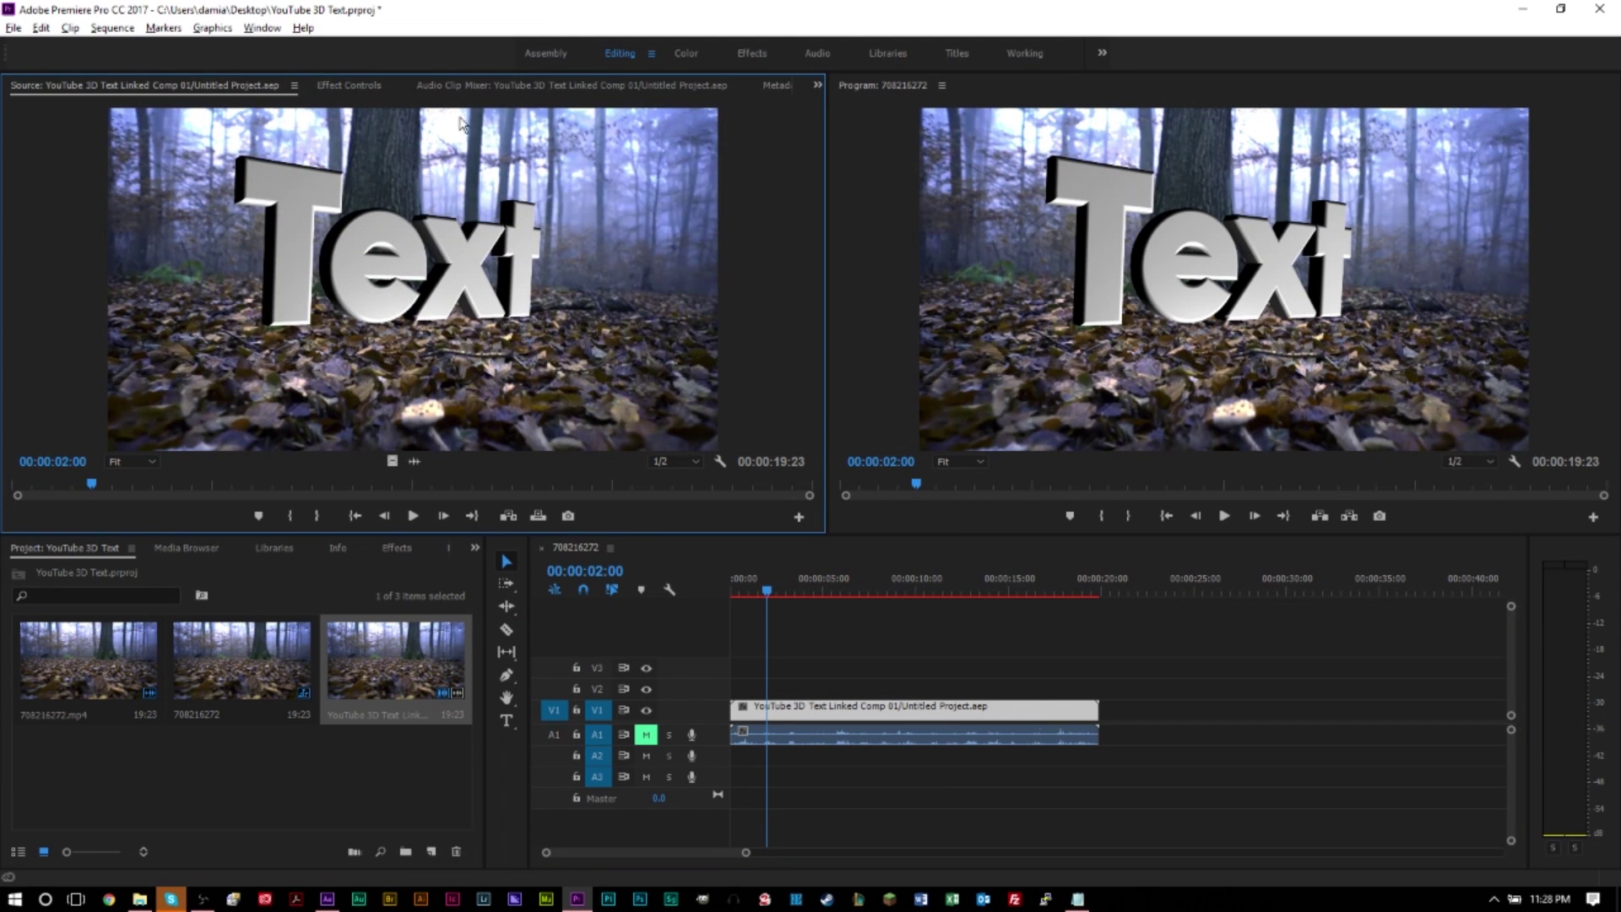
- Enter 'YouTube' as the After Effects Editable Text value in Effect Controls
{"action": "left_click", "coordinate": [354, 87]}
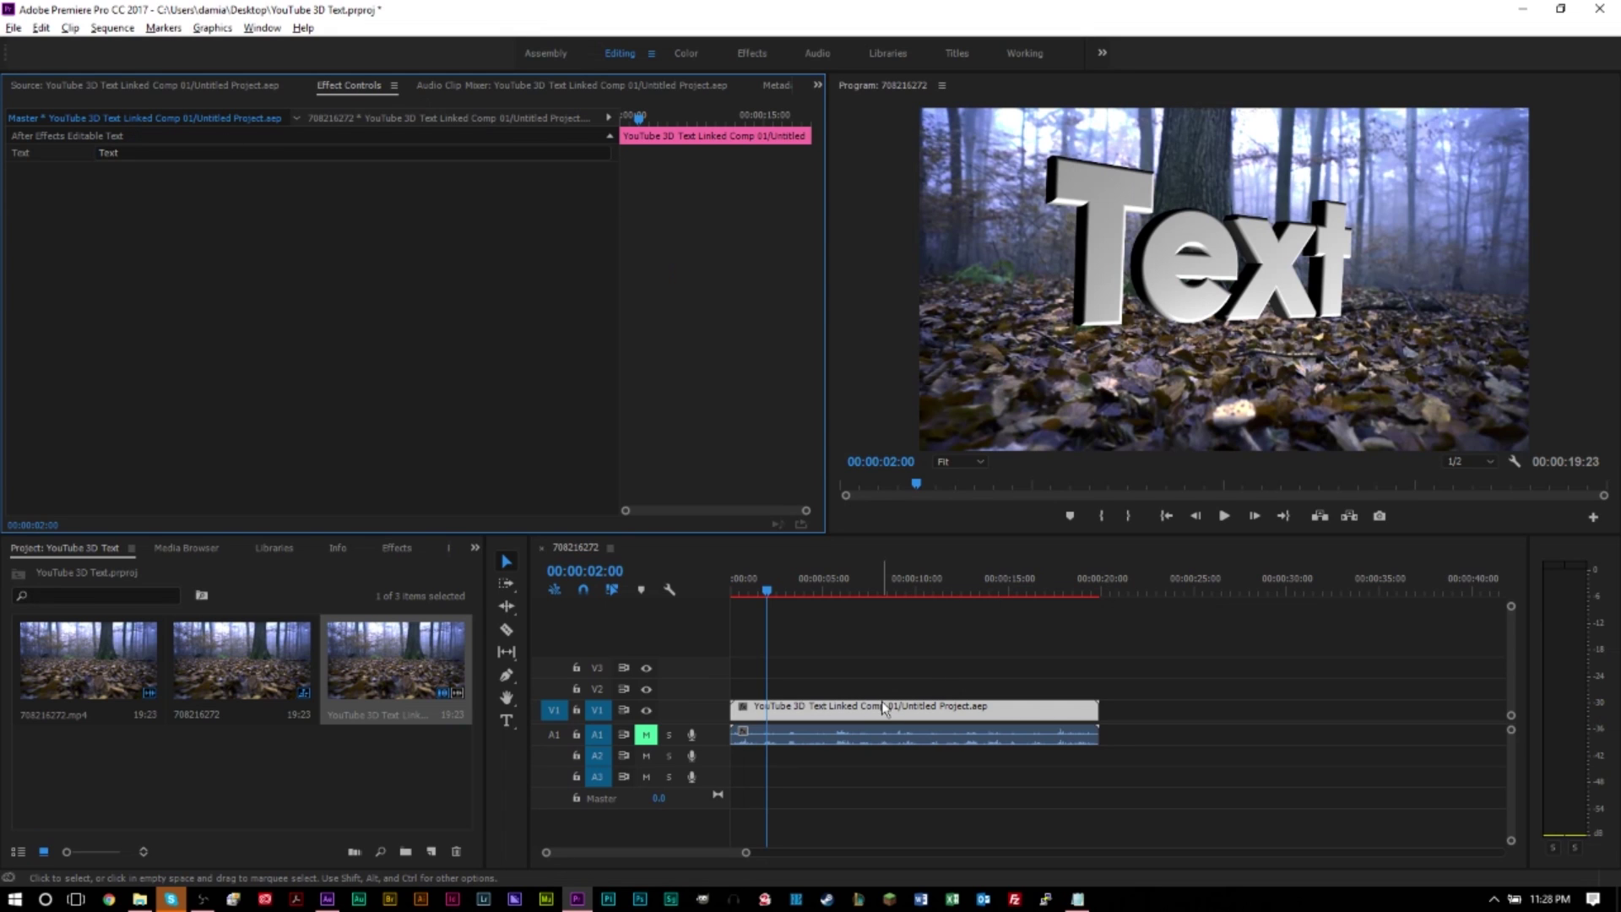
{"action": "left_click", "coordinate": [123, 153]}
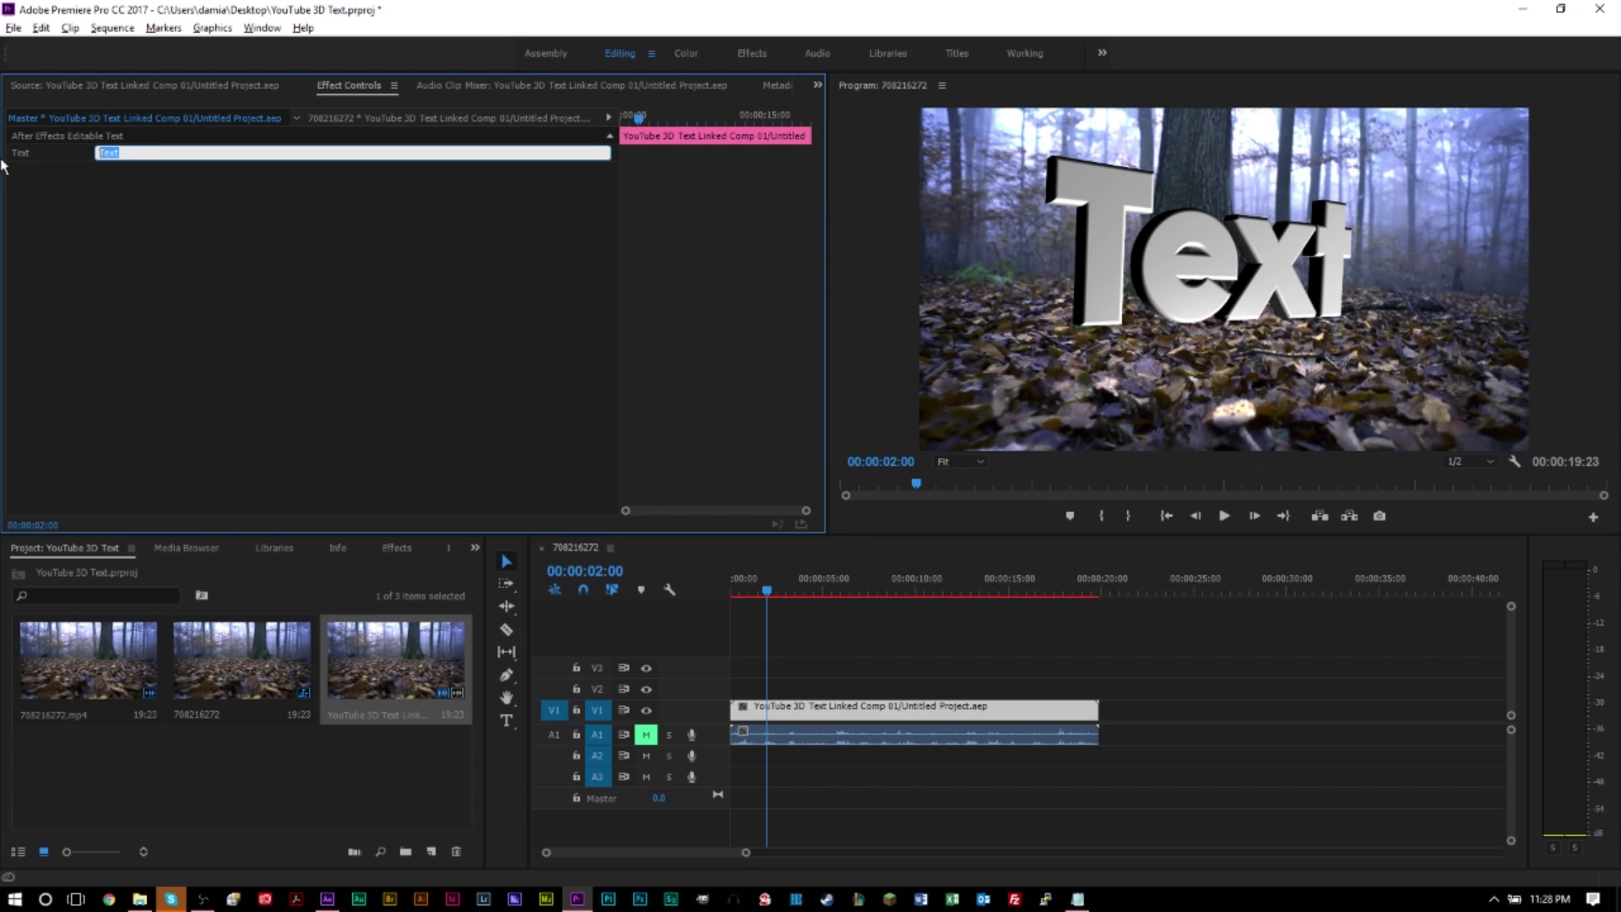
{"action": "type", "text": "YouTube"}
{"action": "key", "text": "Return"}
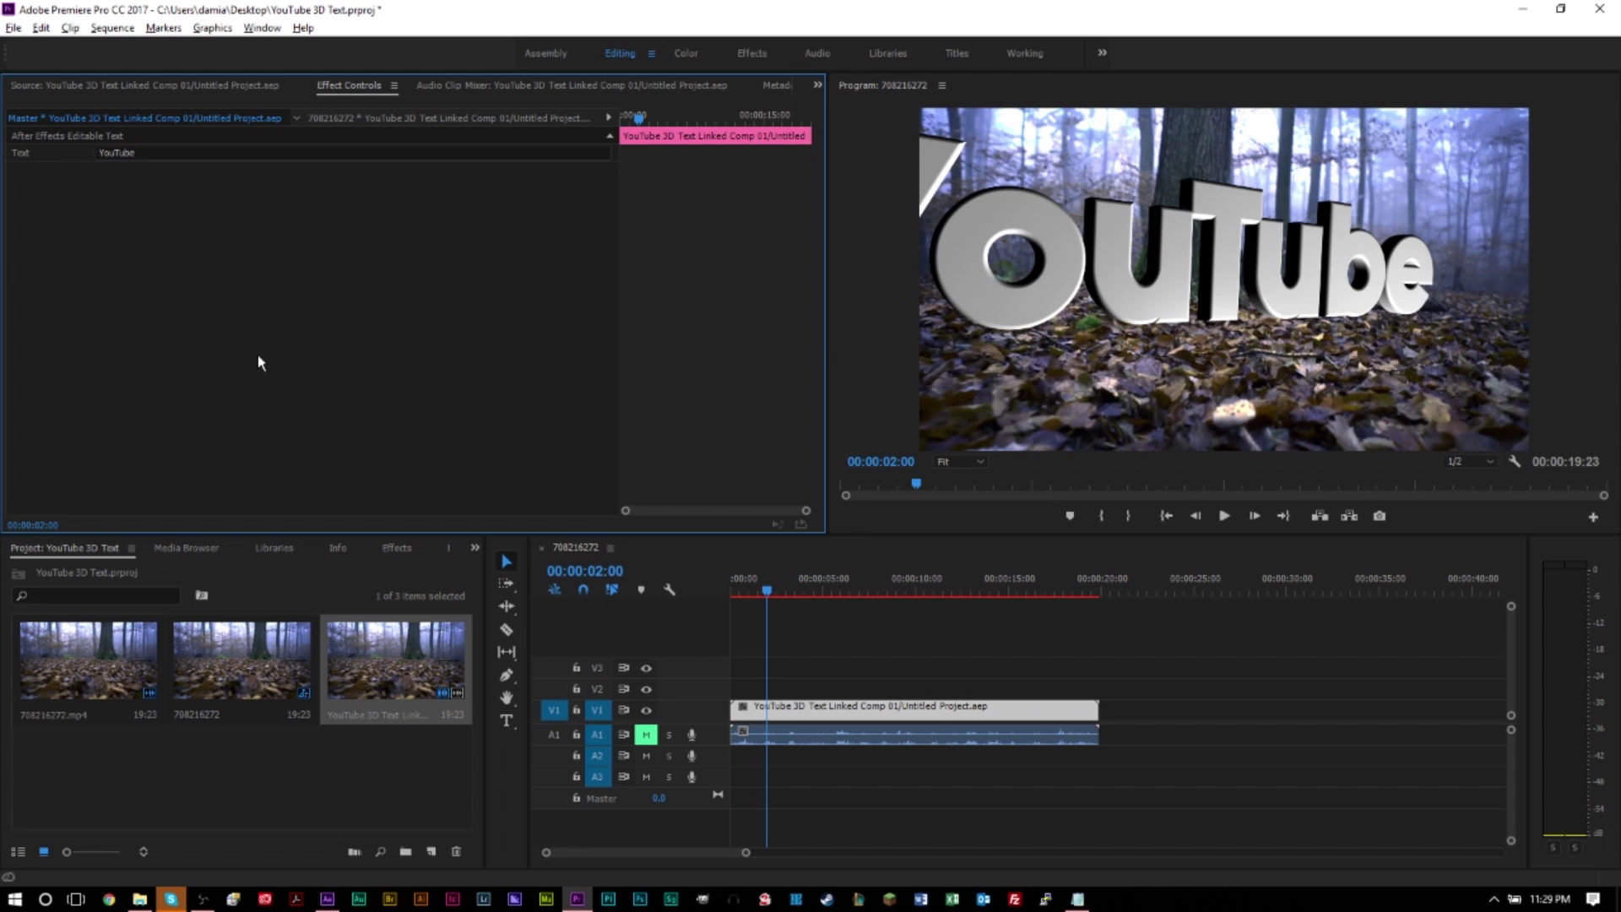
{"action": "left_click", "coordinate": [106, 152]}
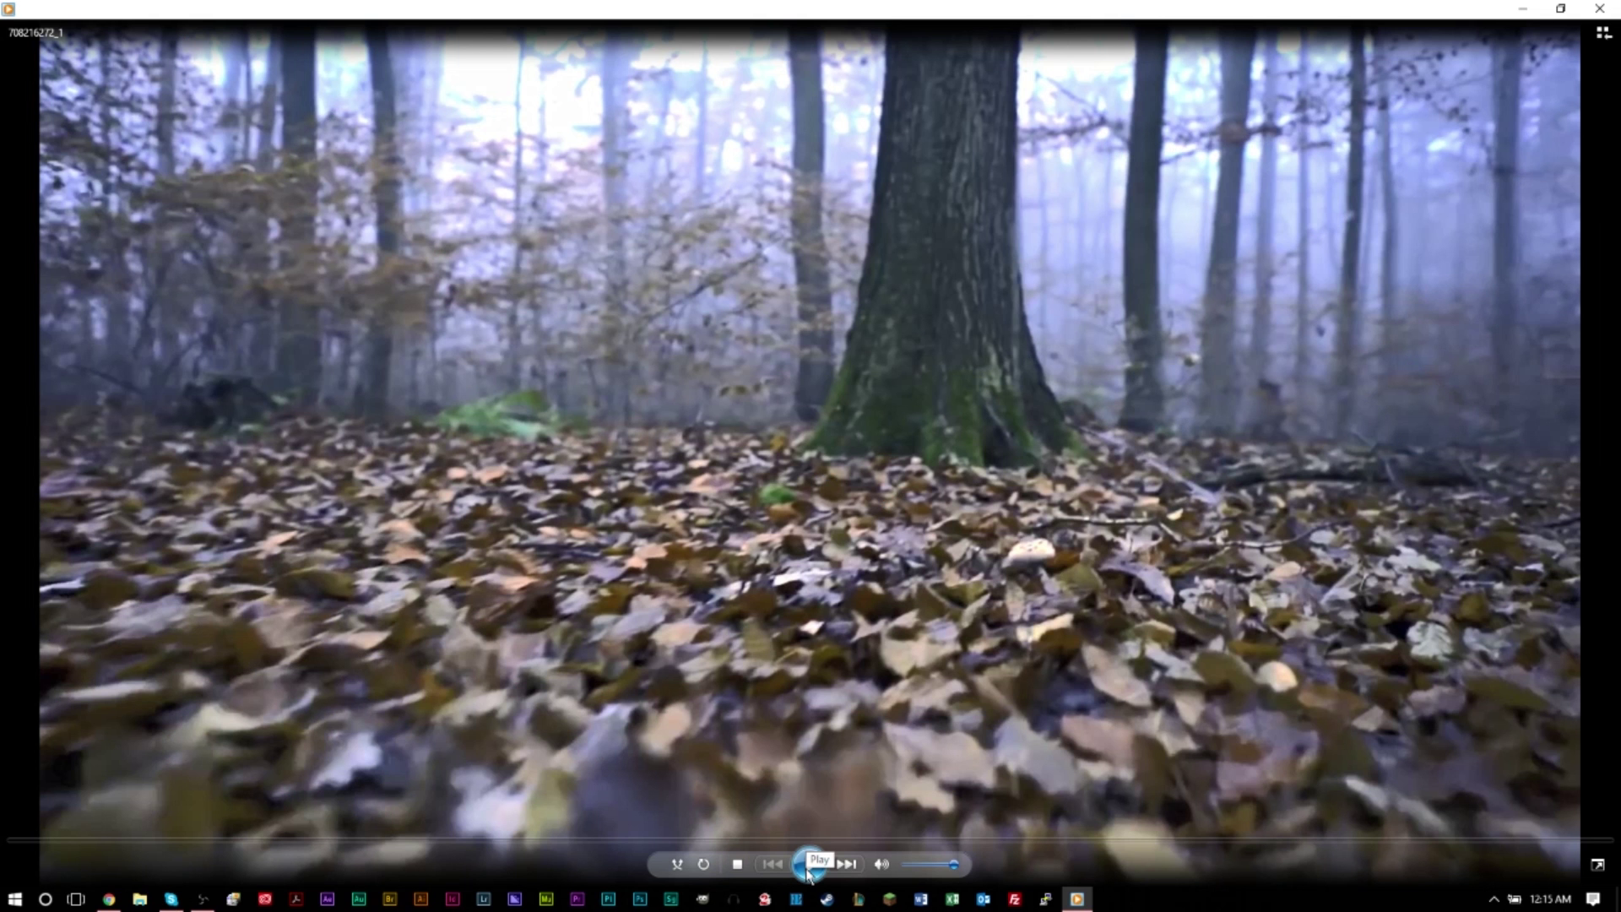
- Play the rendered 708216272_1 video, pausing and replaying until it freezes on 'Hello!' at 00:01
{"action": "left_click", "coordinate": [808, 863]}
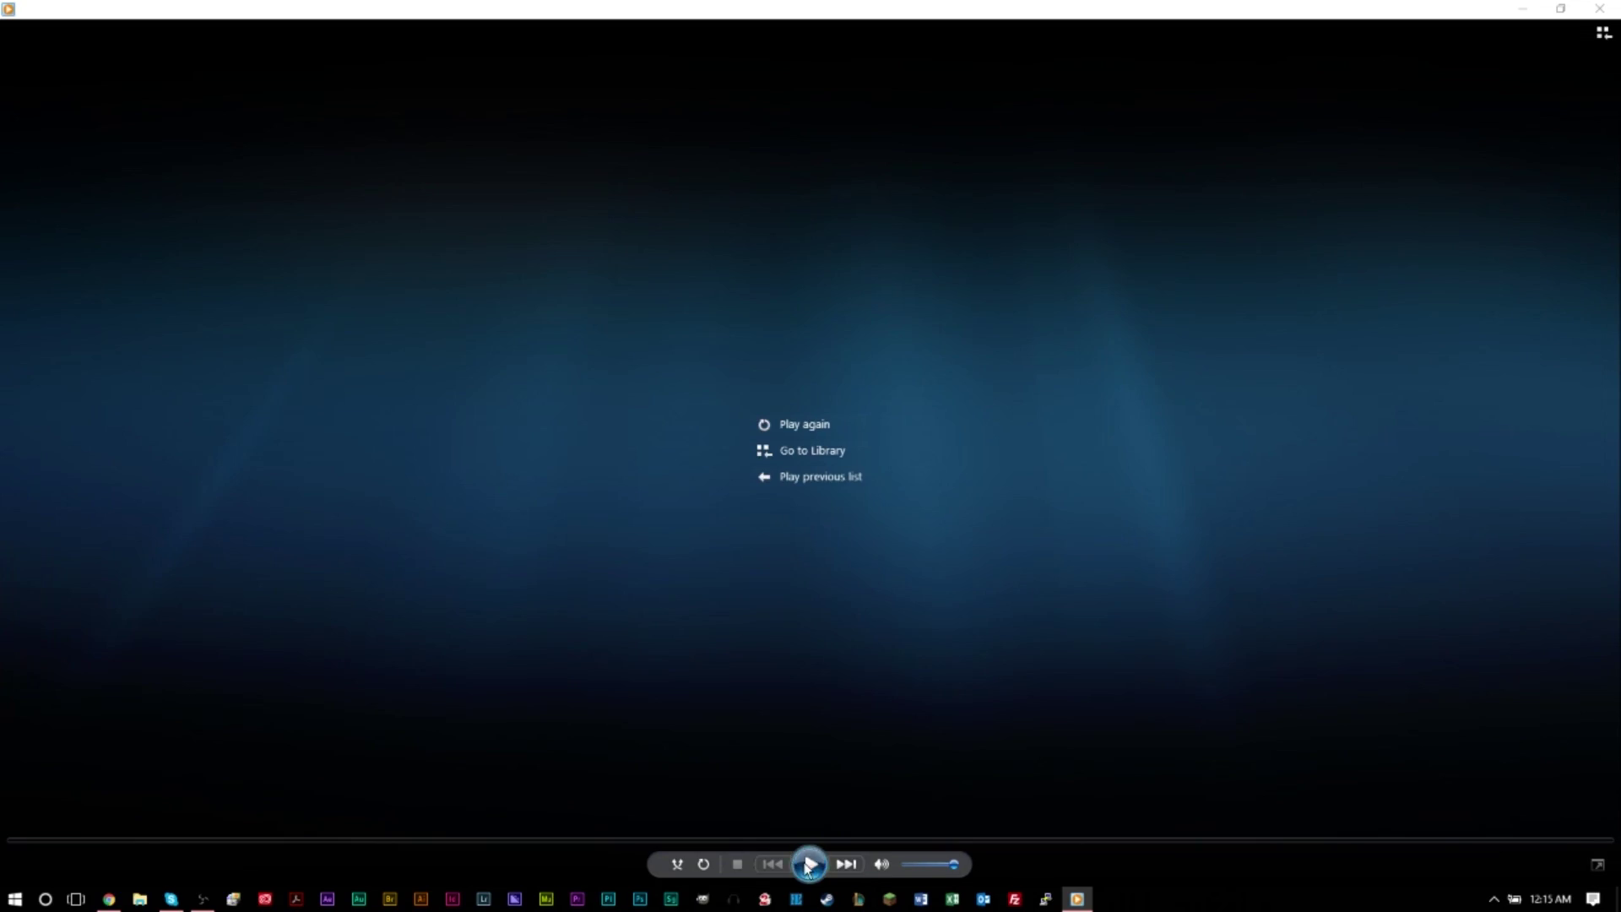
{"action": "left_click", "coordinate": [808, 865]}
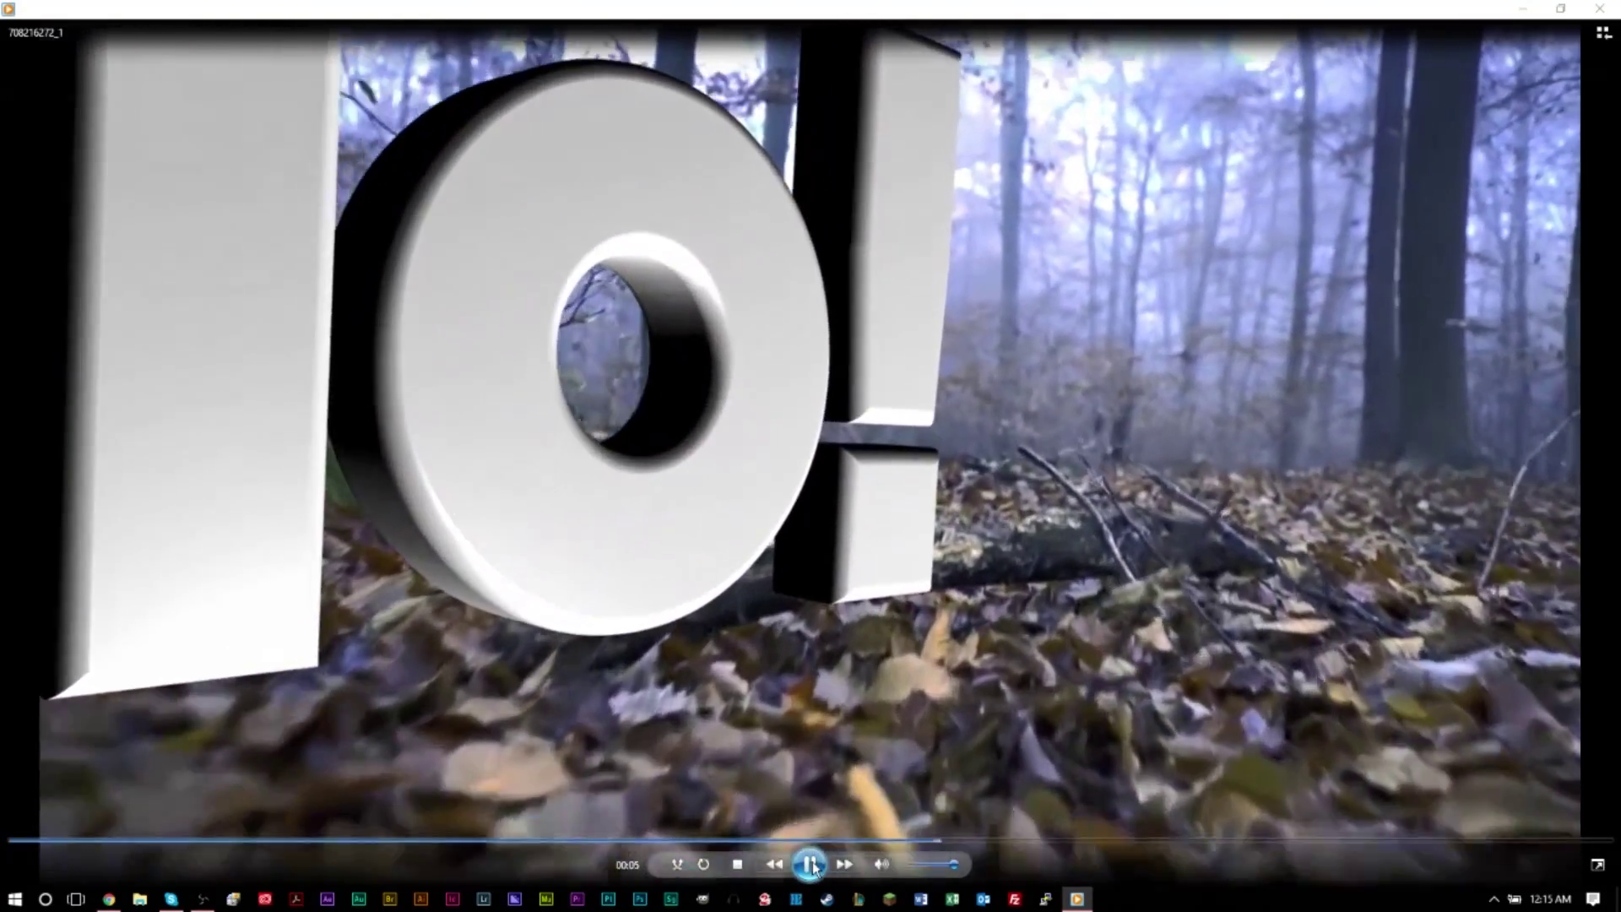
{"action": "left_click", "coordinate": [809, 864]}
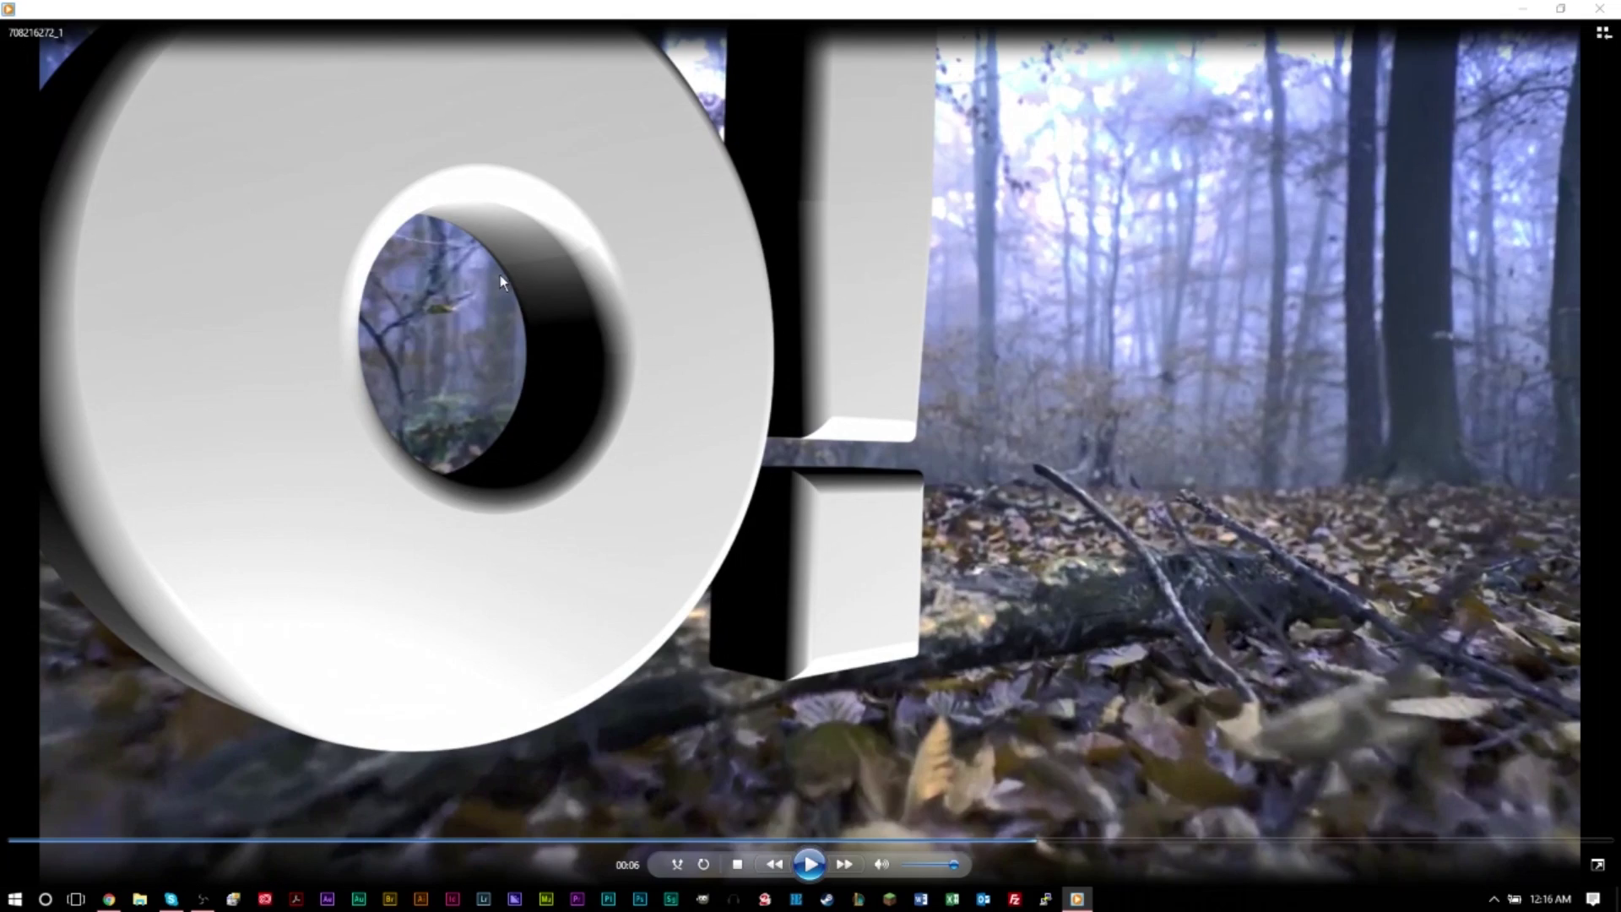
{"action": "left_click", "coordinate": [811, 863]}
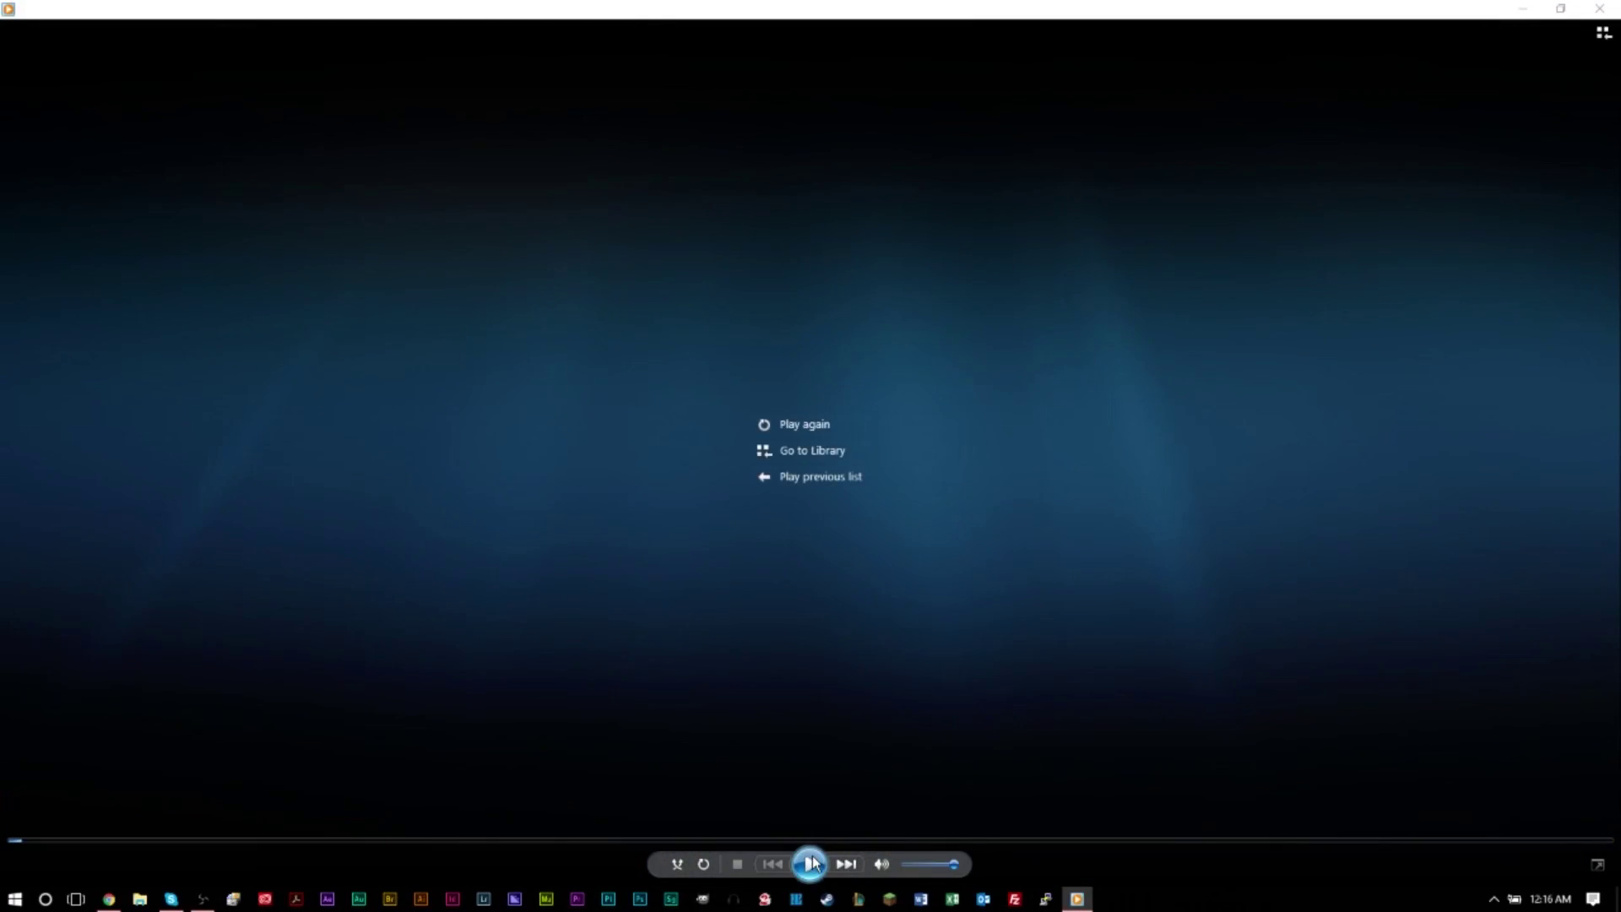
{"action": "left_click", "coordinate": [811, 863]}
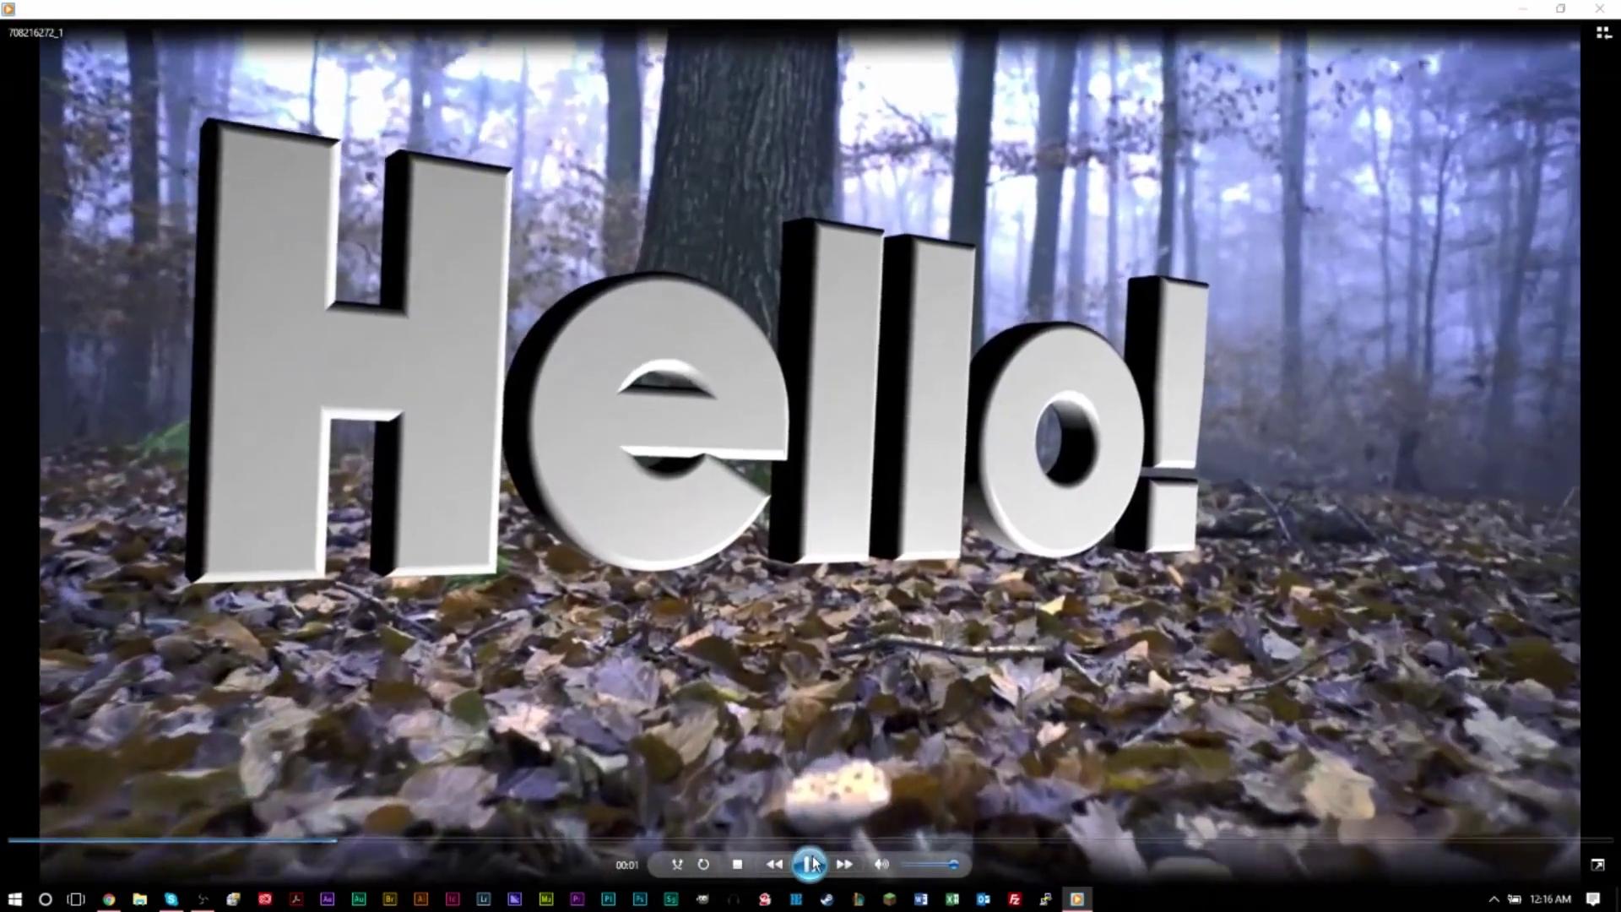
{"action": "left_click", "coordinate": [811, 863]}
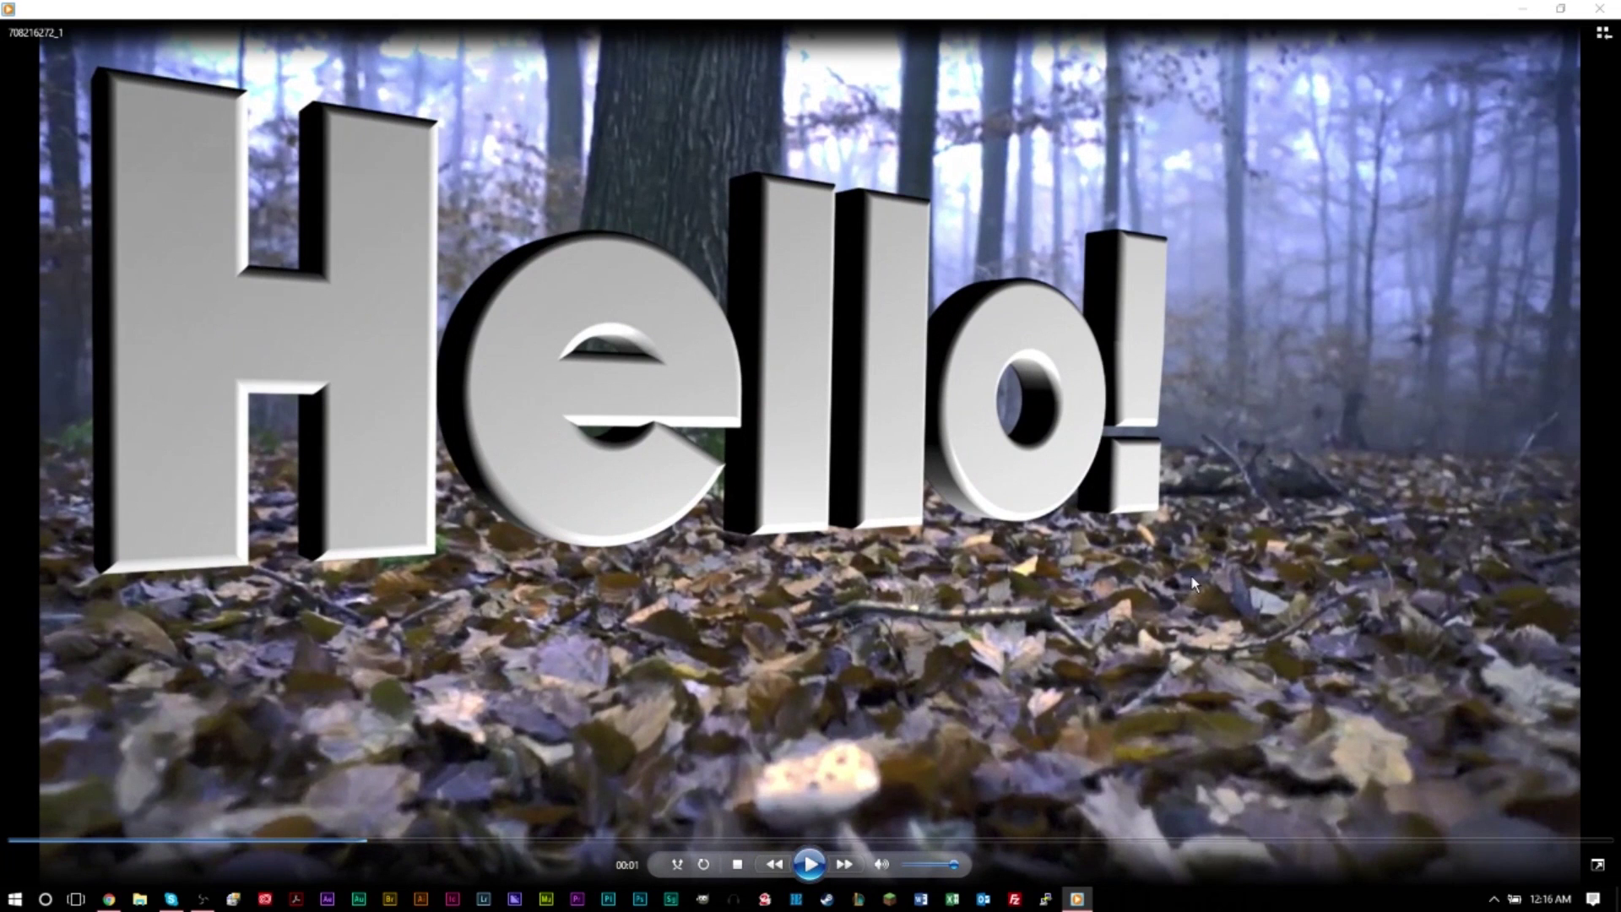